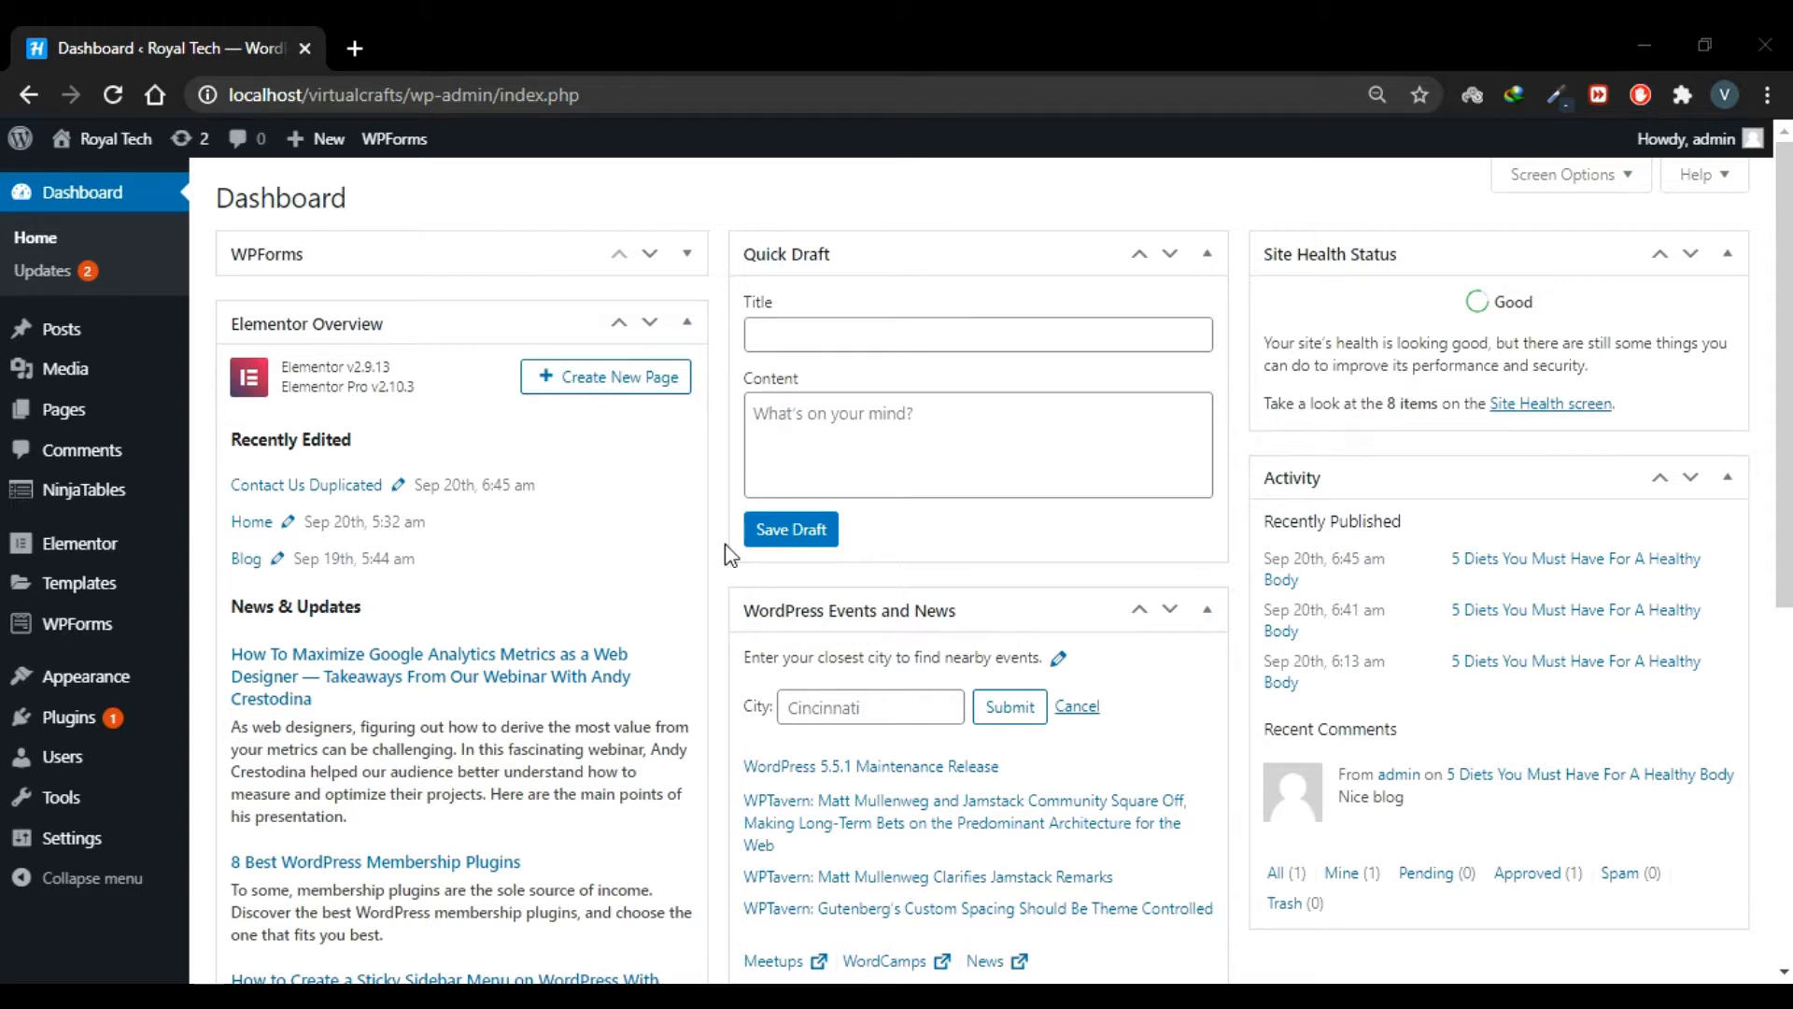
Search the directory of new plugins for "foogallery"
{"action": "mouse_move", "coordinate": [78, 738]}
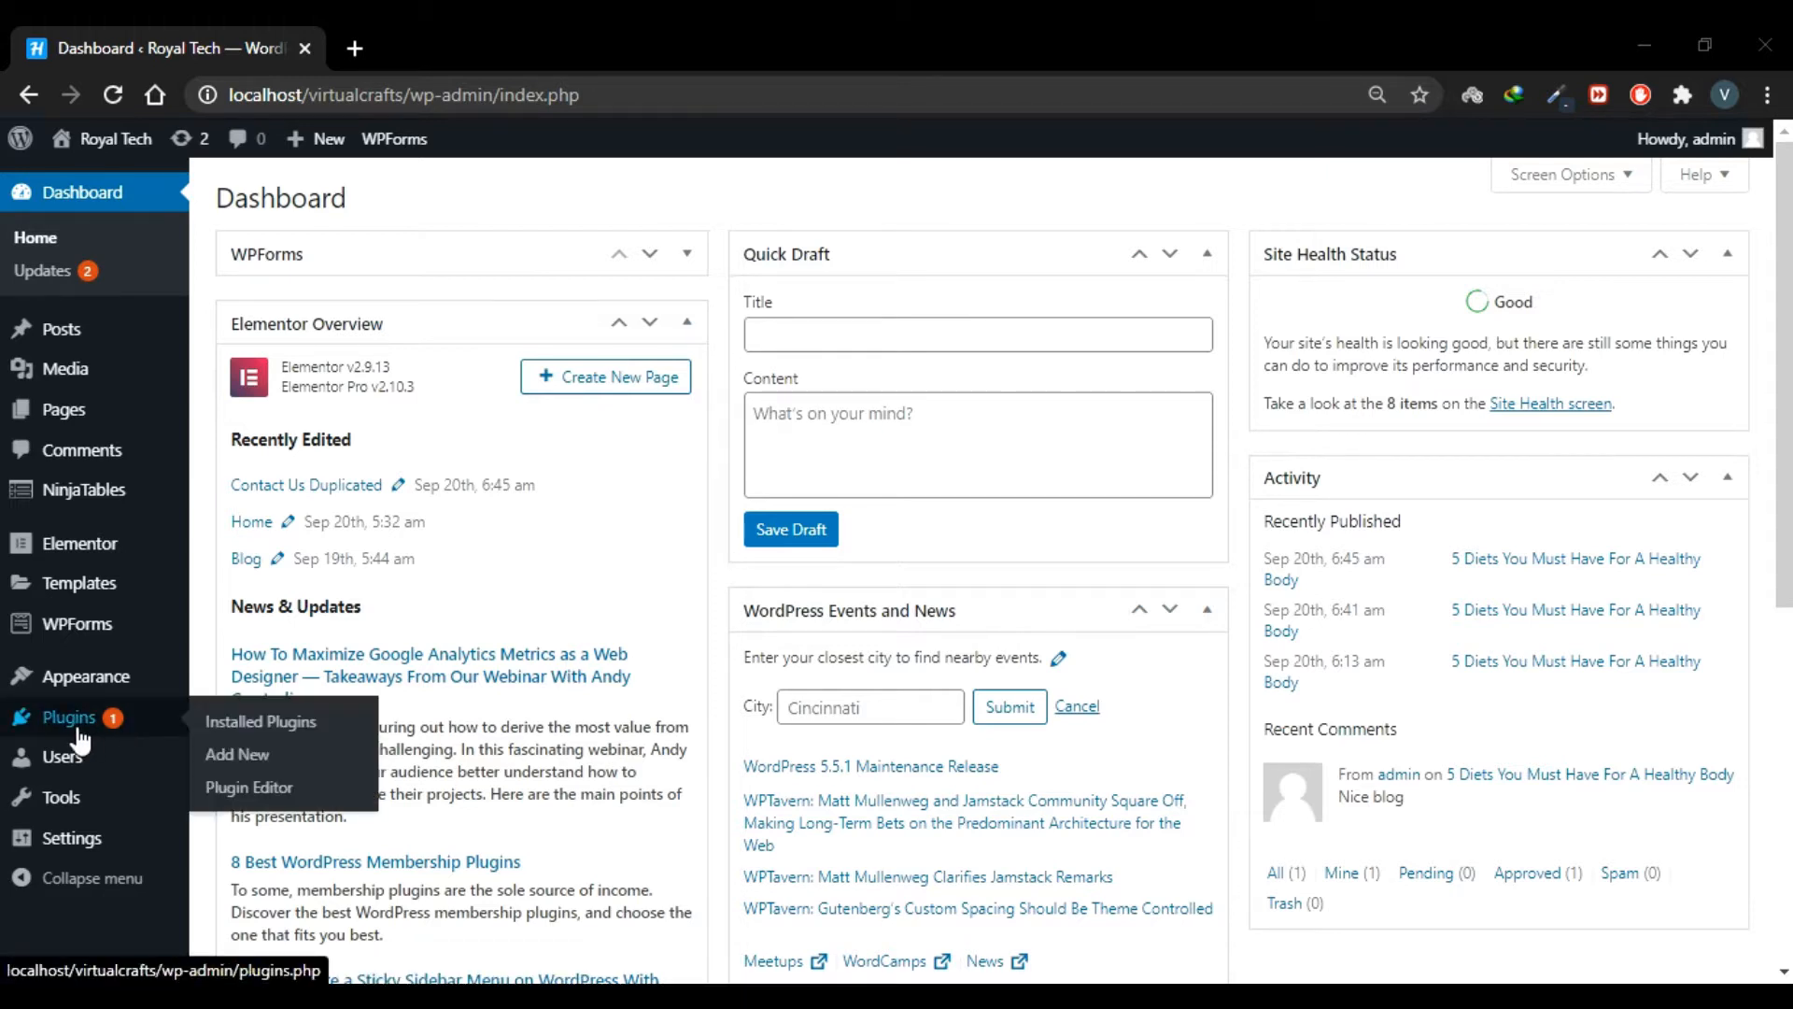
{"action": "left_click", "coordinate": [257, 762]}
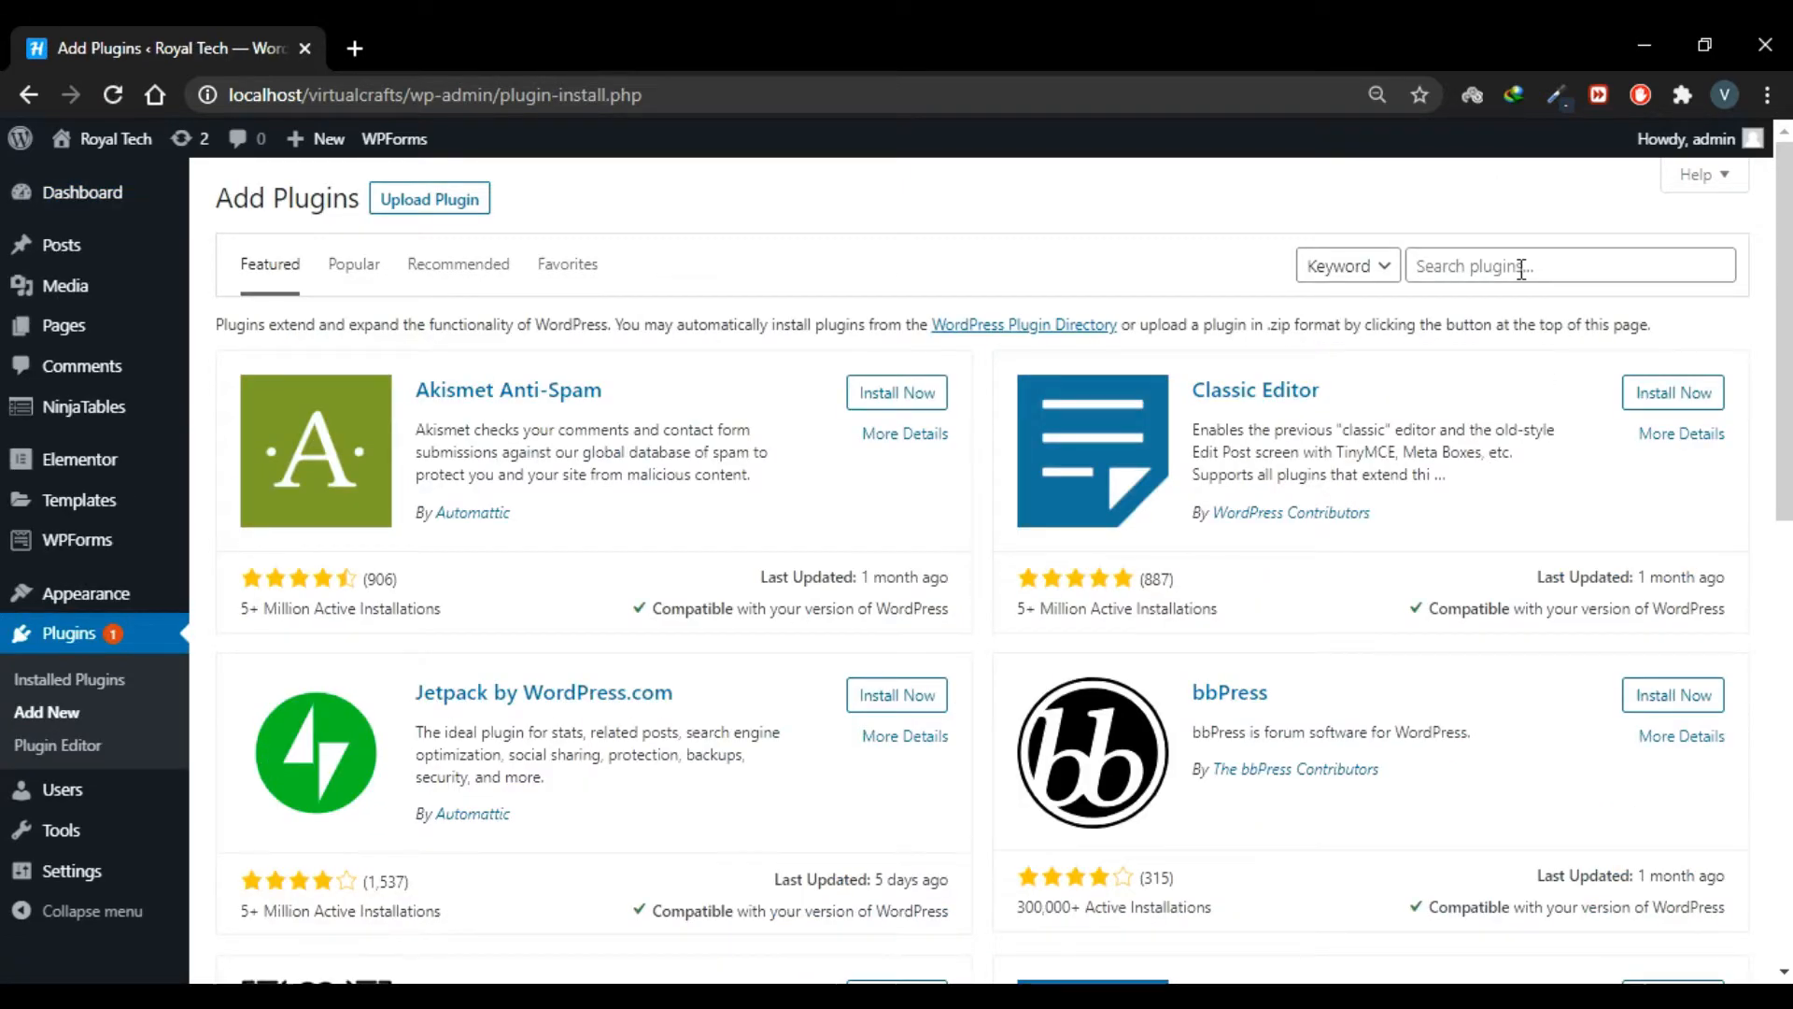
{"action": "left_click", "coordinate": [1521, 269]}
{"action": "type", "text": "foogallery"}
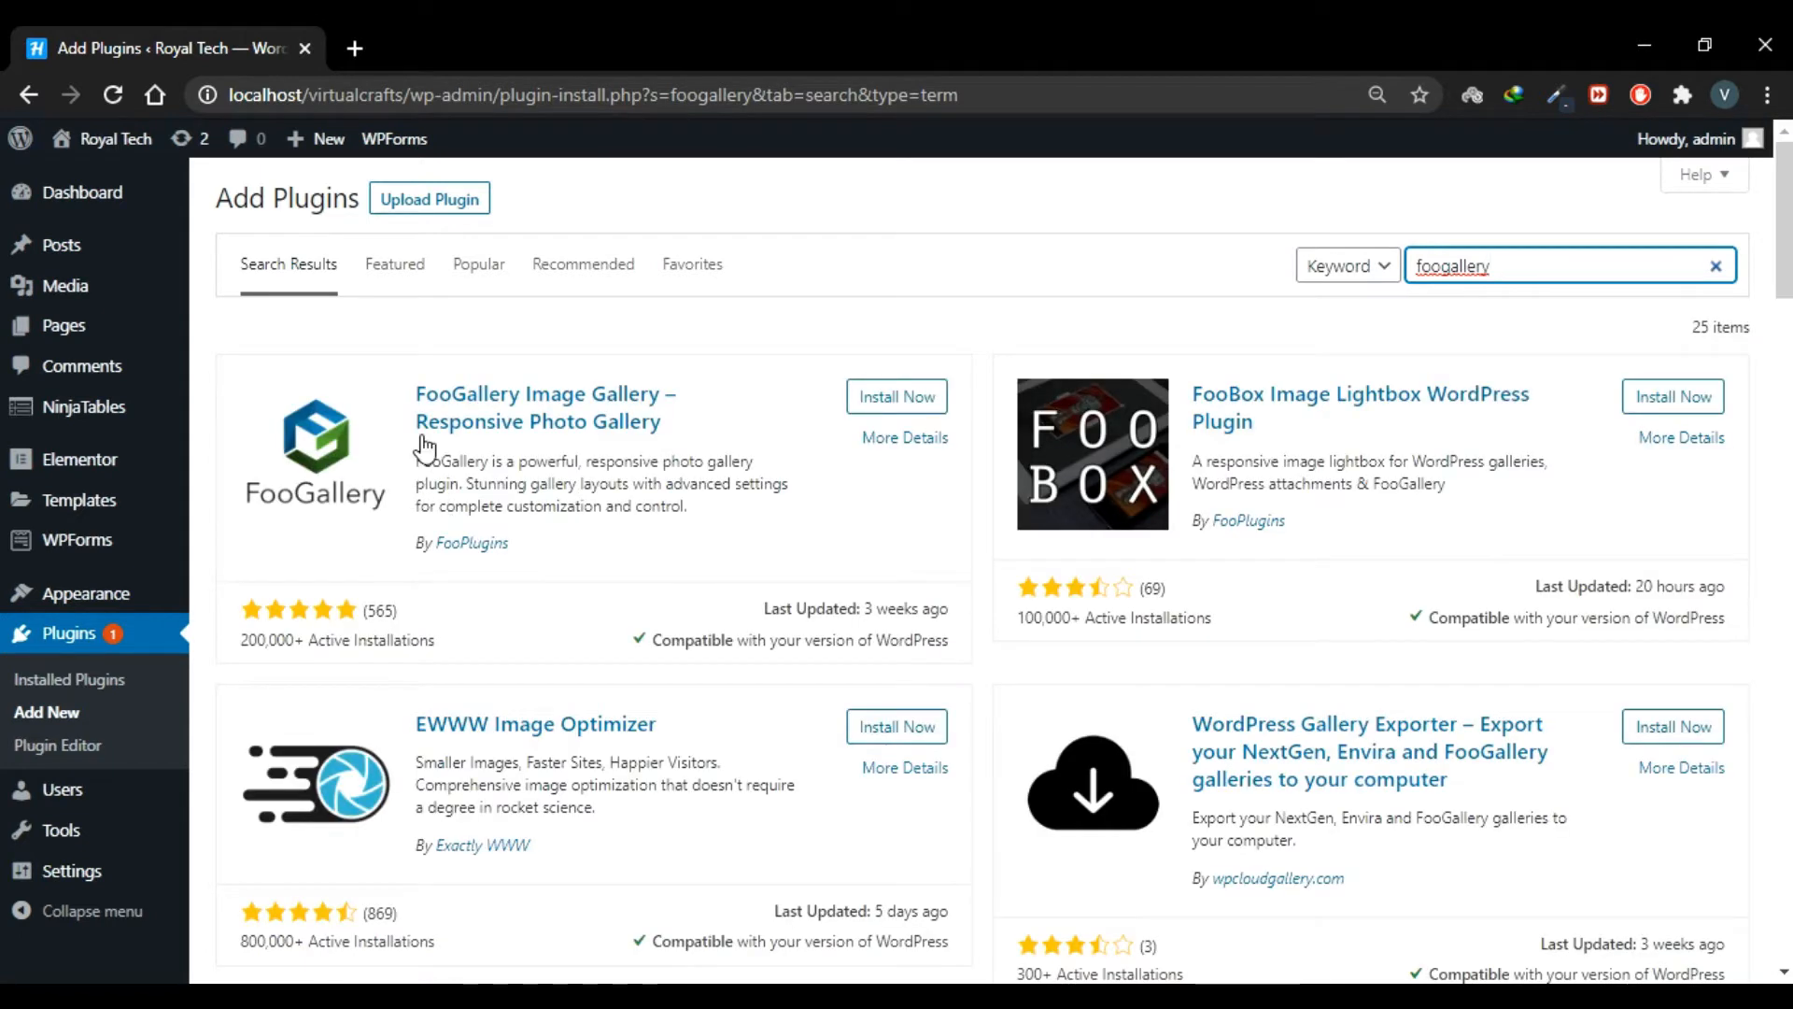
Install and activate the FooGallery Image Gallery plugin, skipping its opt-in for notifications and diagnostic tracking
{"action": "left_click_drag", "start_coordinate": [509, 559], "coordinate": [444, 558]}
{"action": "left_click", "coordinate": [702, 531]}
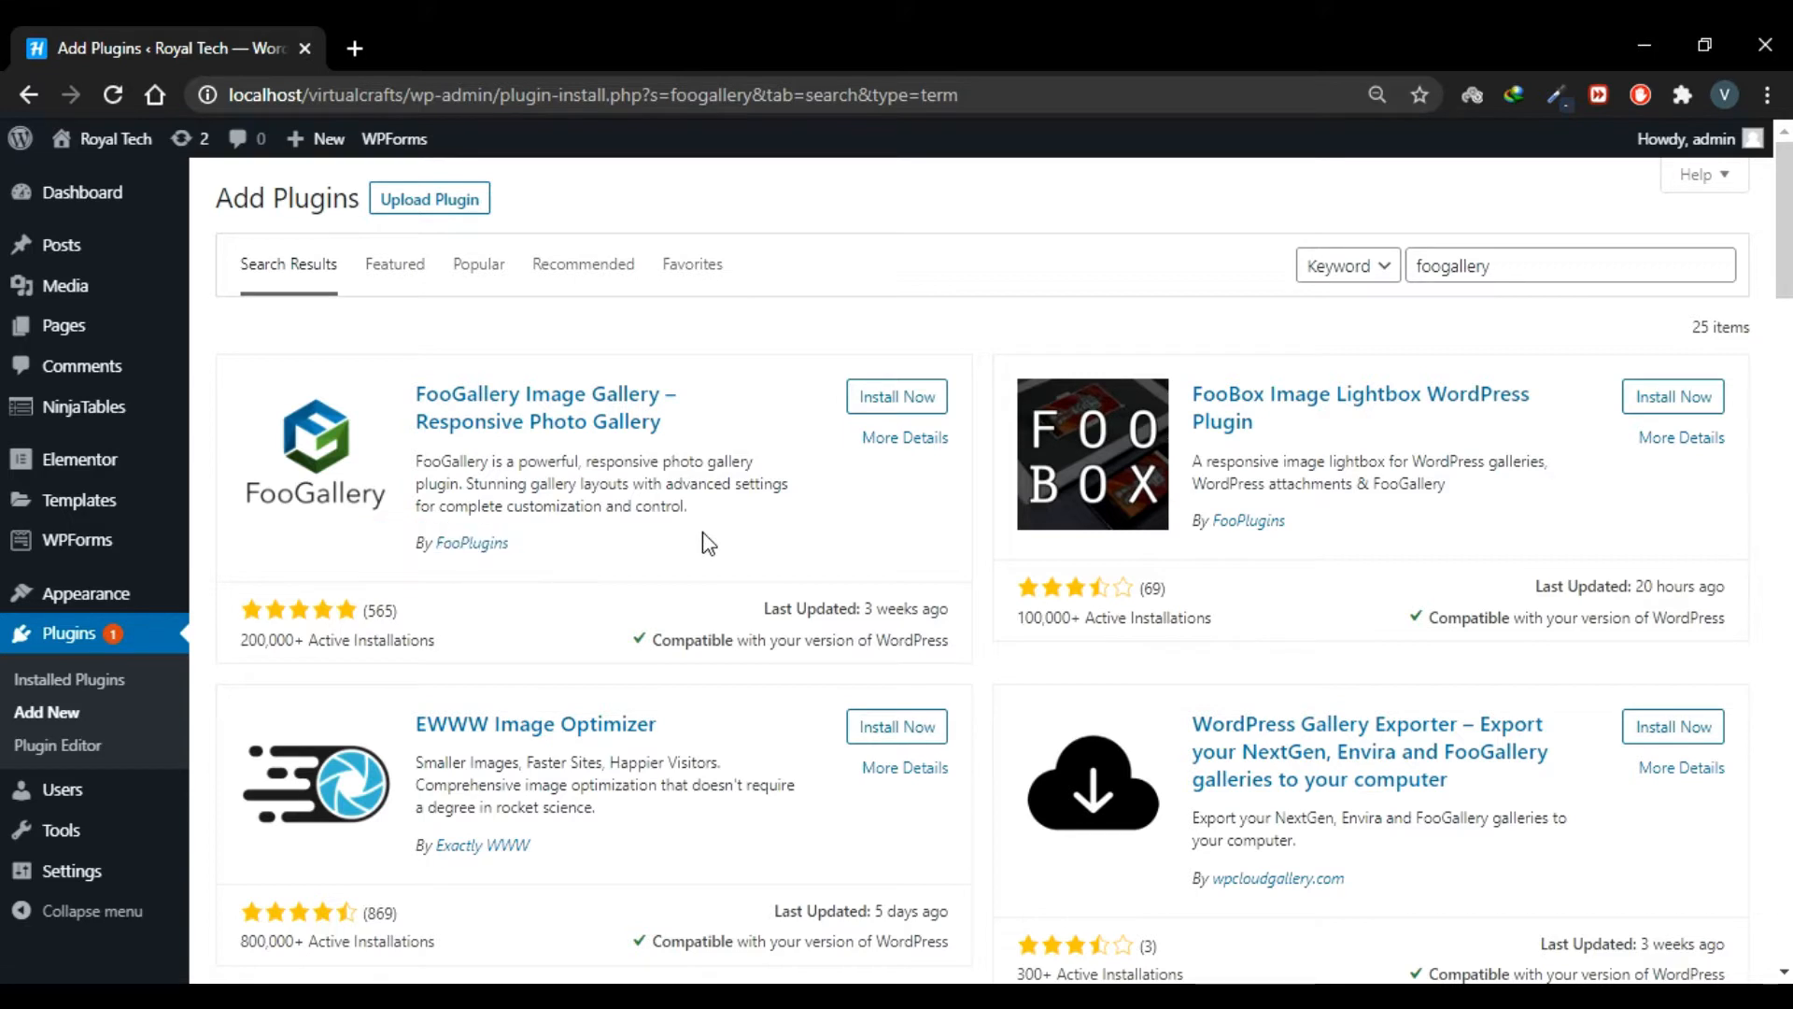
{"action": "left_click", "coordinate": [899, 399]}
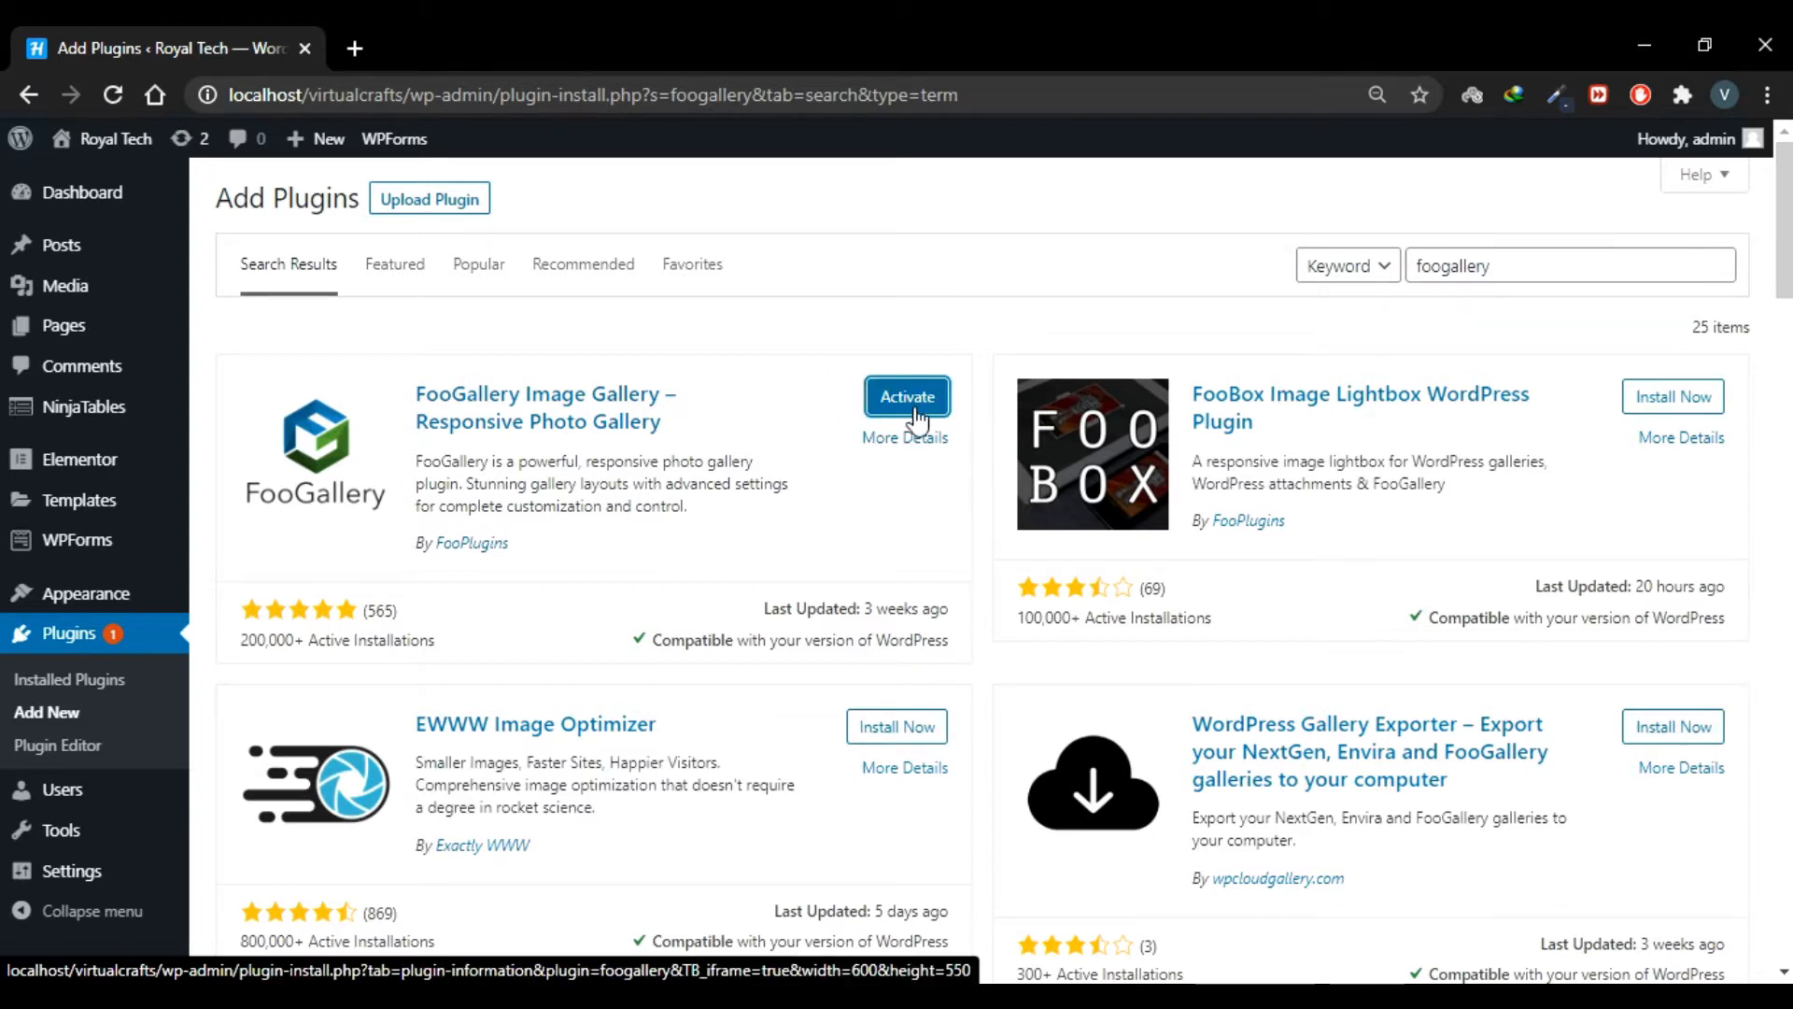
{"action": "left_click", "coordinate": [909, 403]}
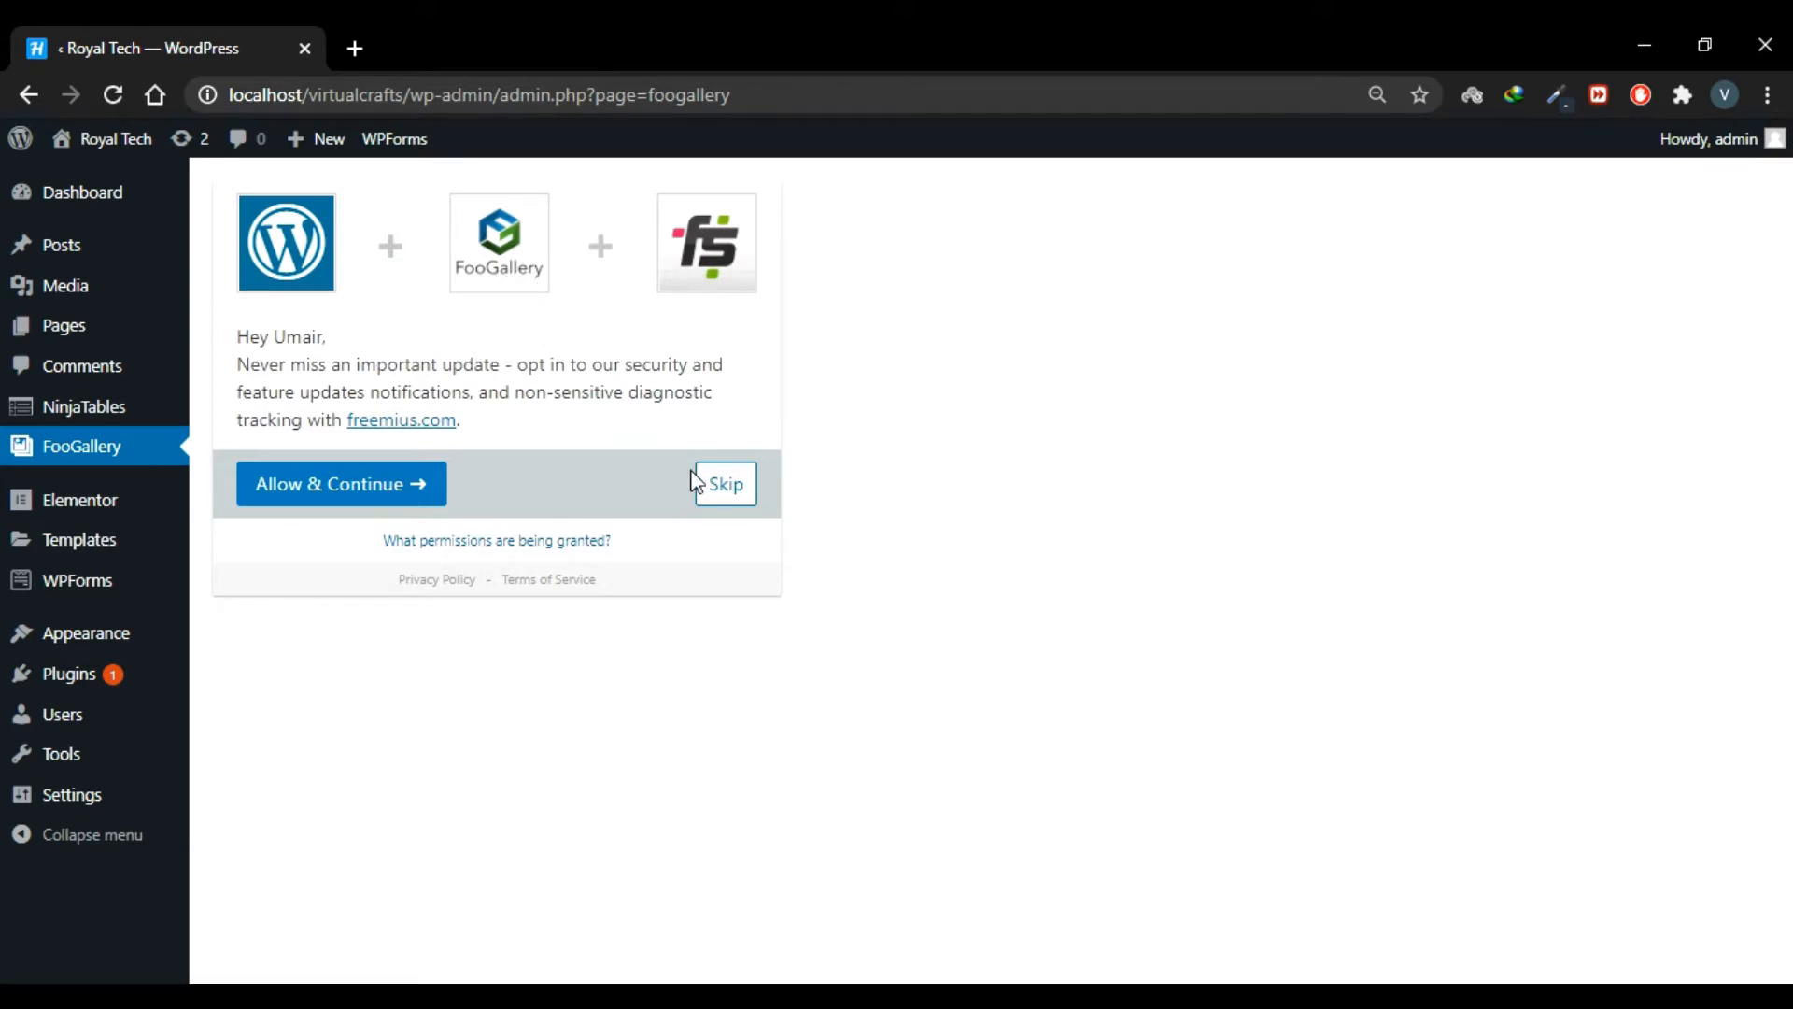
{"action": "left_click", "coordinate": [738, 491]}
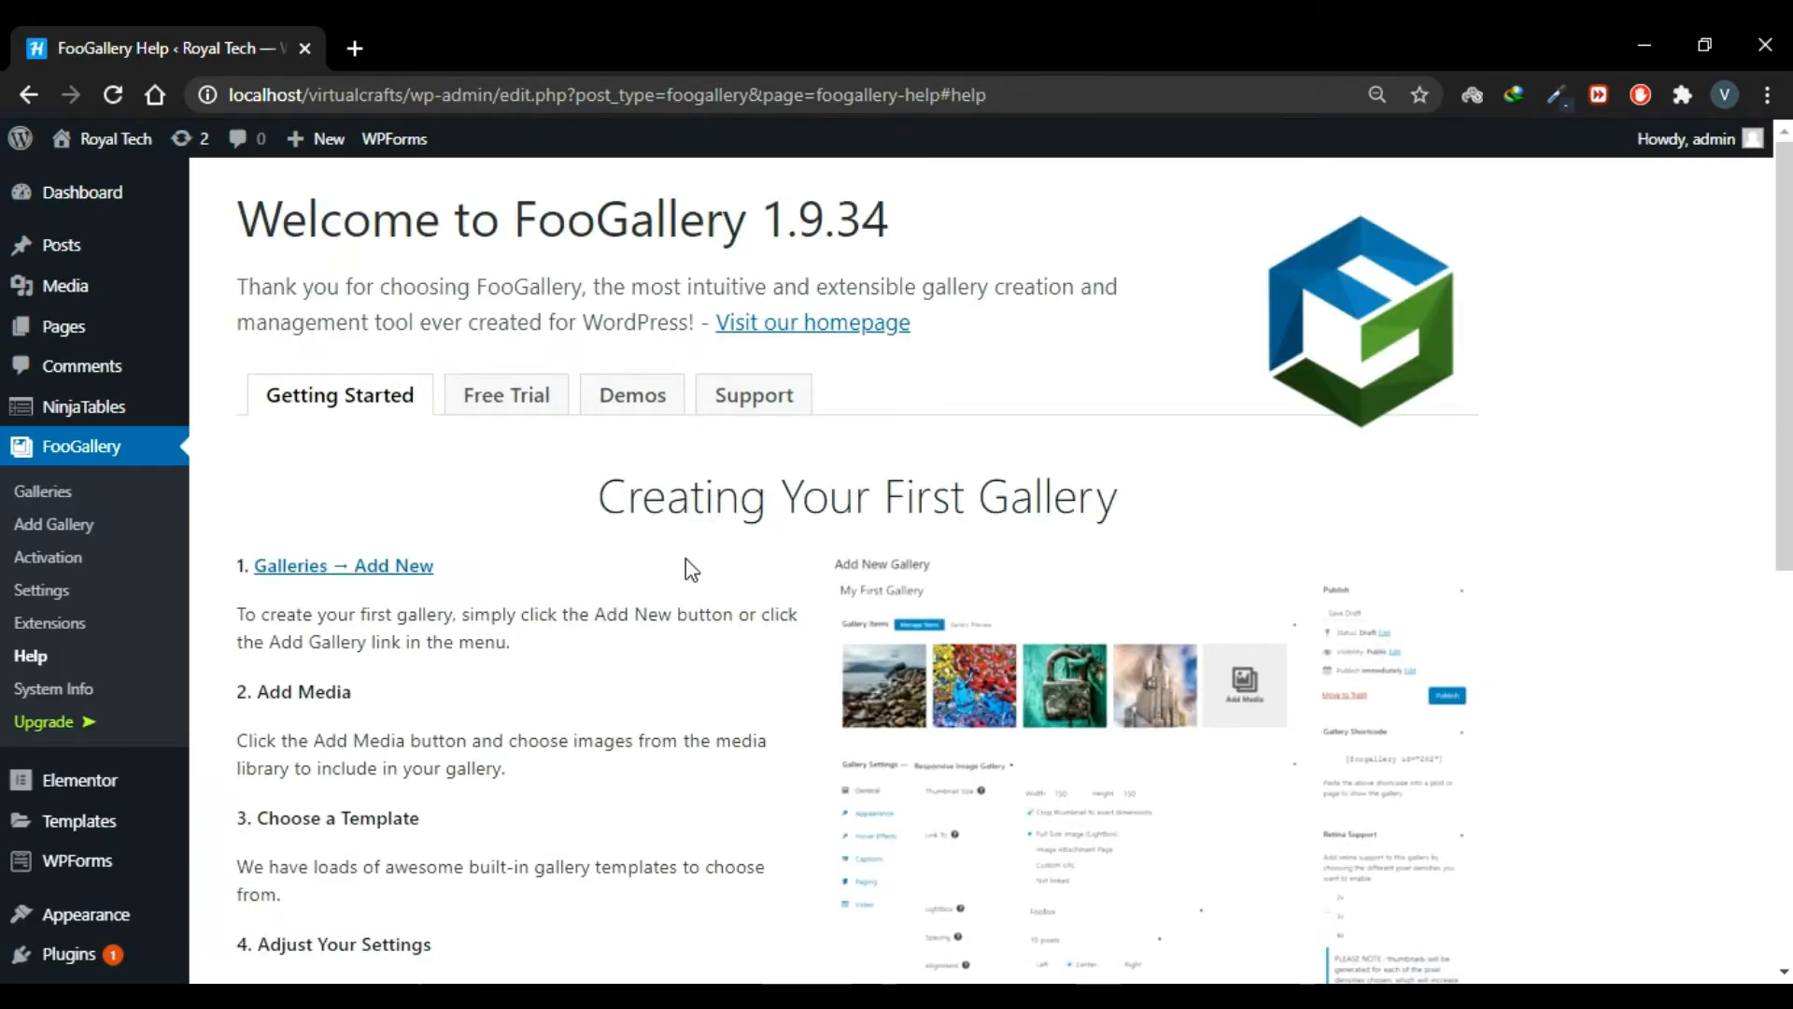
Create a new FooGallery gallery titled "First gallery"
{"action": "scroll", "coordinate": [766, 605], "scroll_direction": "down", "scroll_amount": 3}
{"action": "scroll", "coordinate": [766, 607], "scroll_direction": "up", "scroll_amount": 3}
{"action": "scroll", "coordinate": [593, 450], "scroll_direction": "down", "scroll_amount": 2}
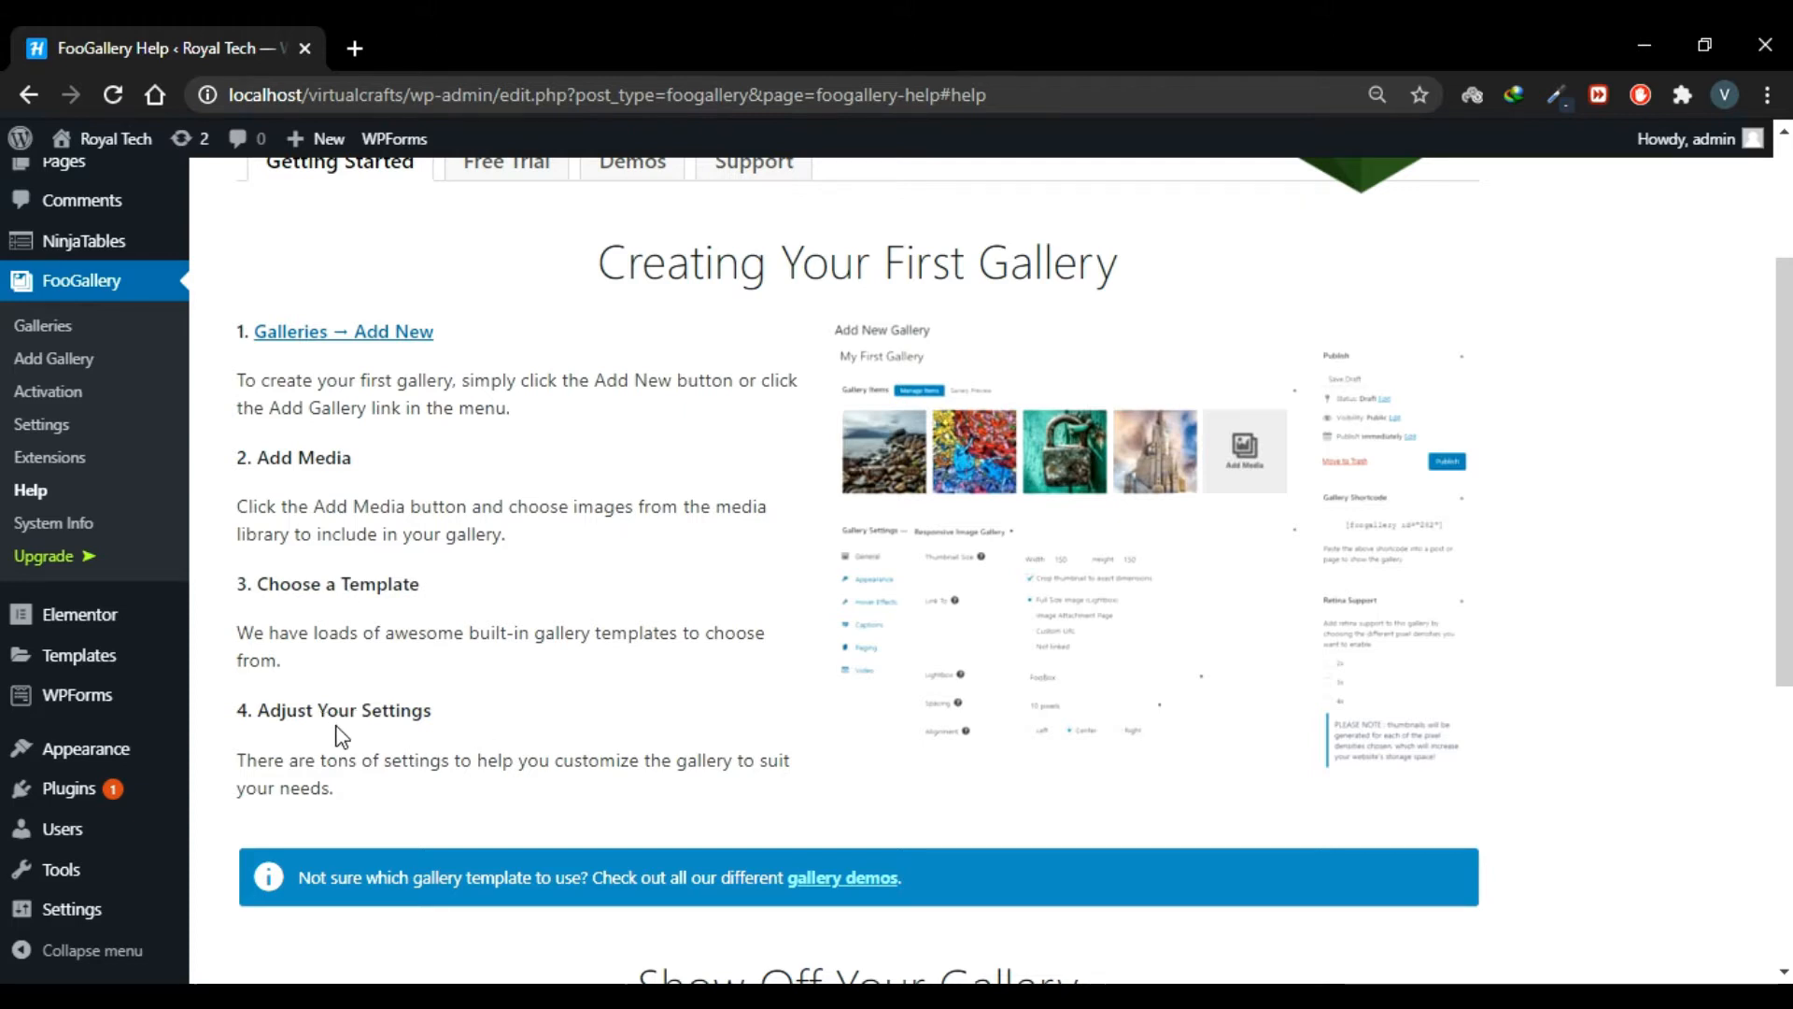
{"action": "scroll", "coordinate": [323, 509], "scroll_direction": "up", "scroll_amount": 3}
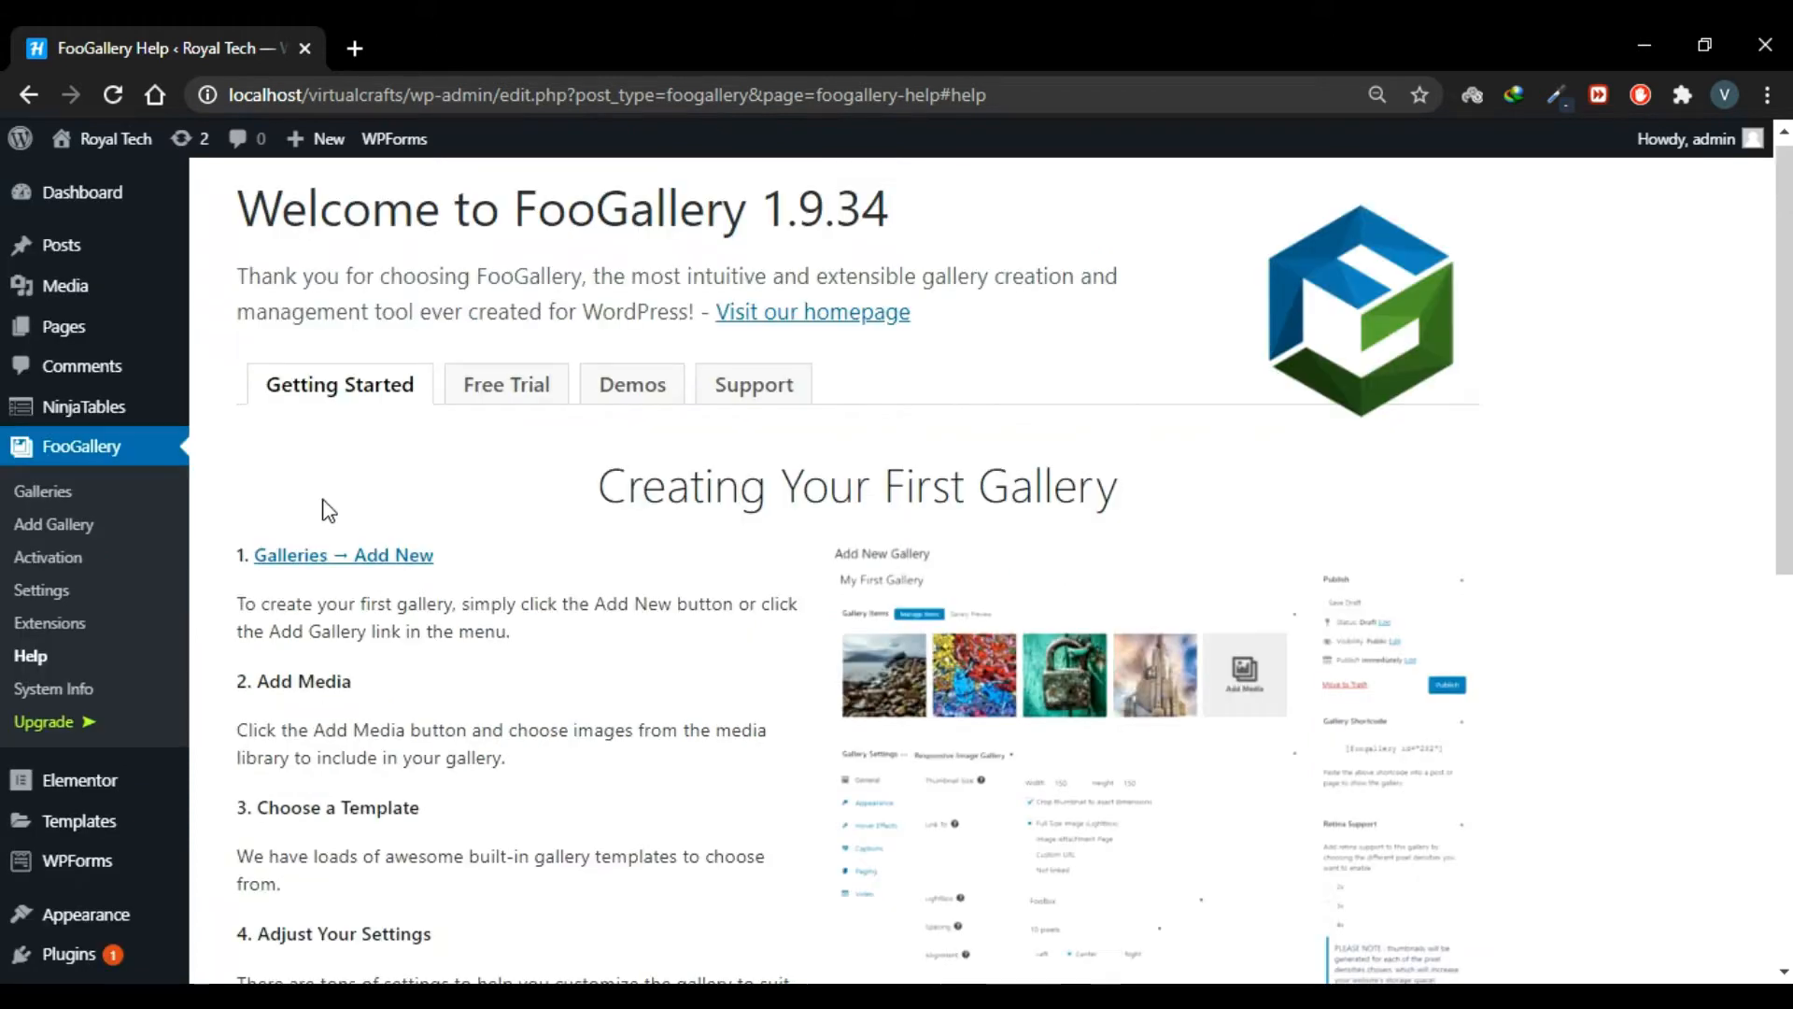
{"action": "left_click", "coordinate": [99, 495]}
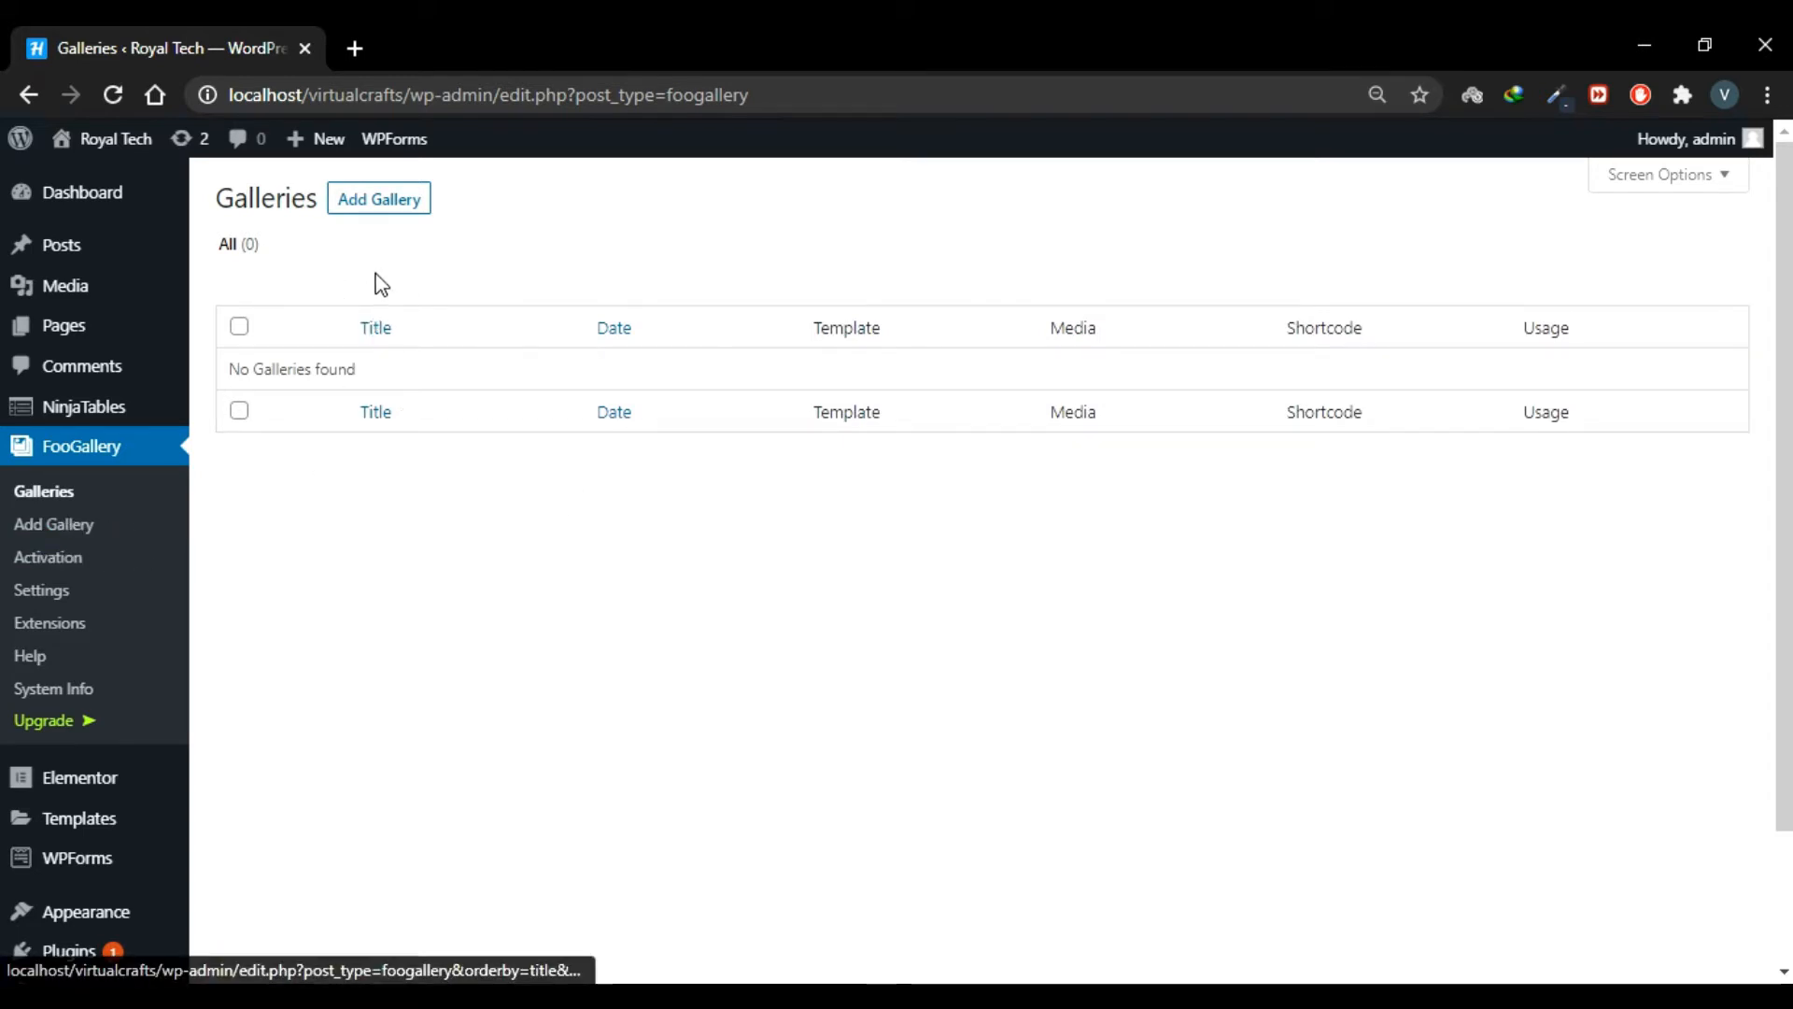
{"action": "left_click", "coordinate": [380, 201]}
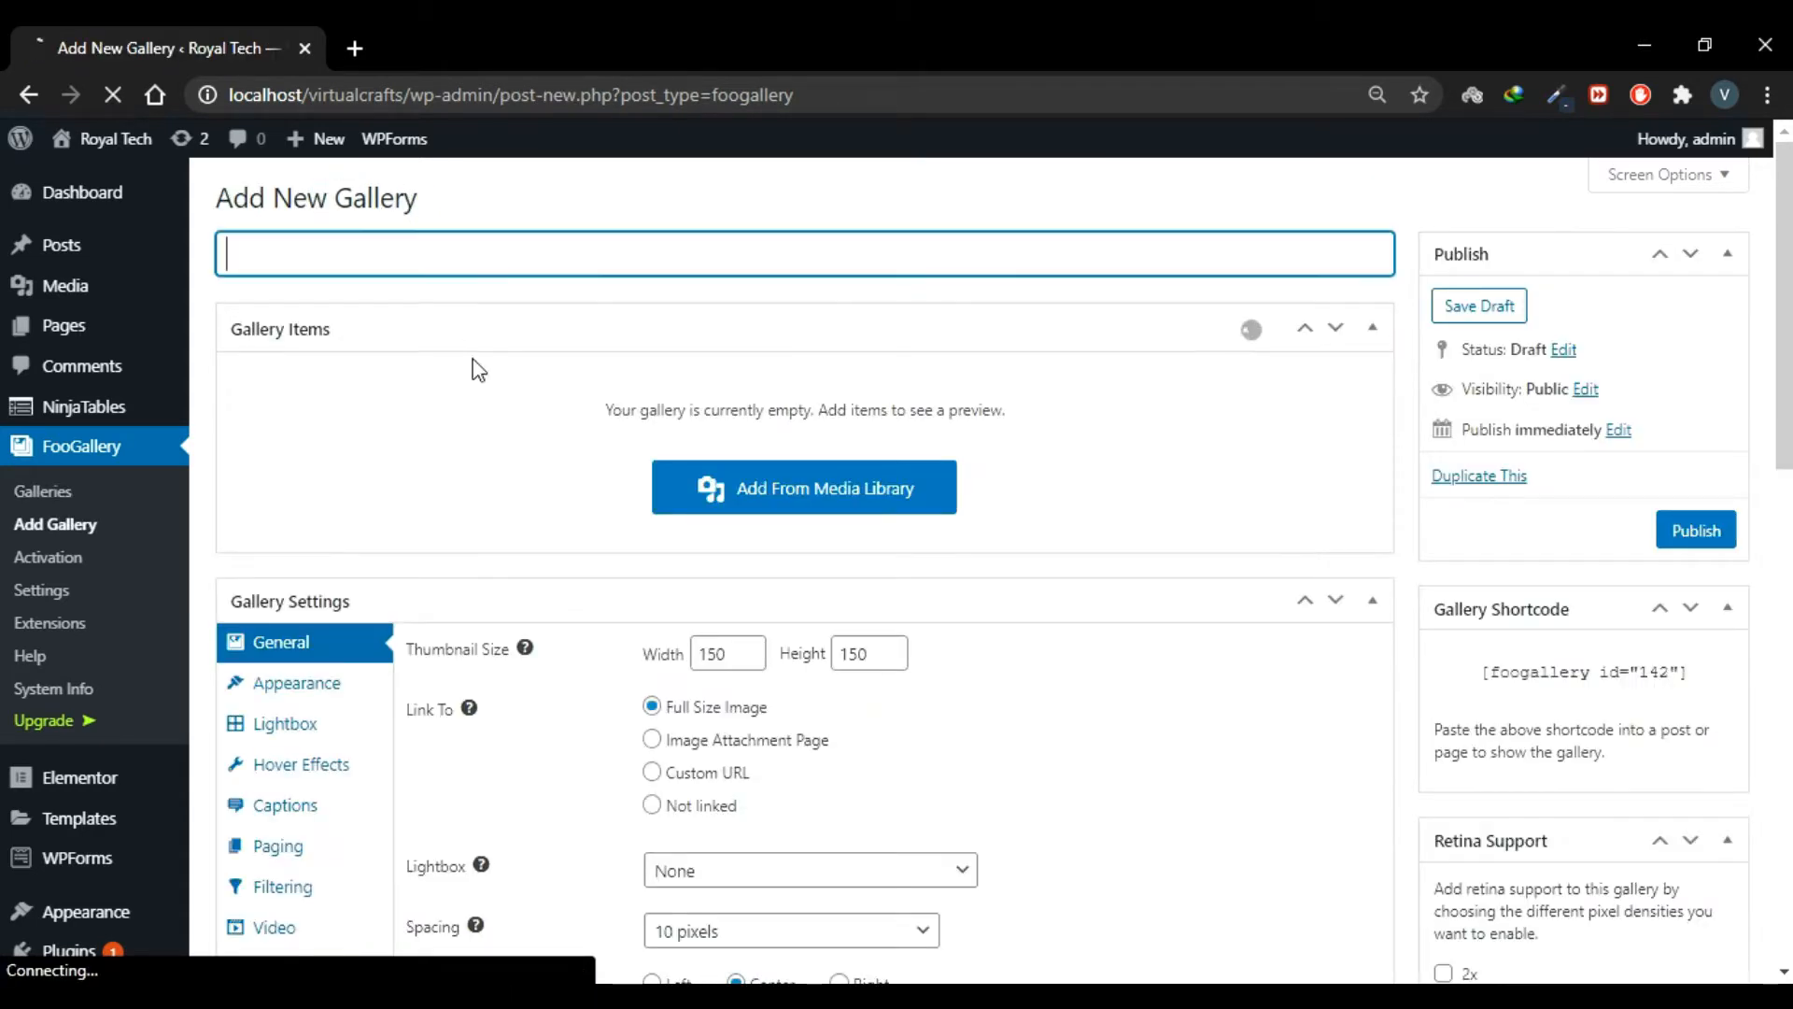
{"action": "type", "text": "First "}
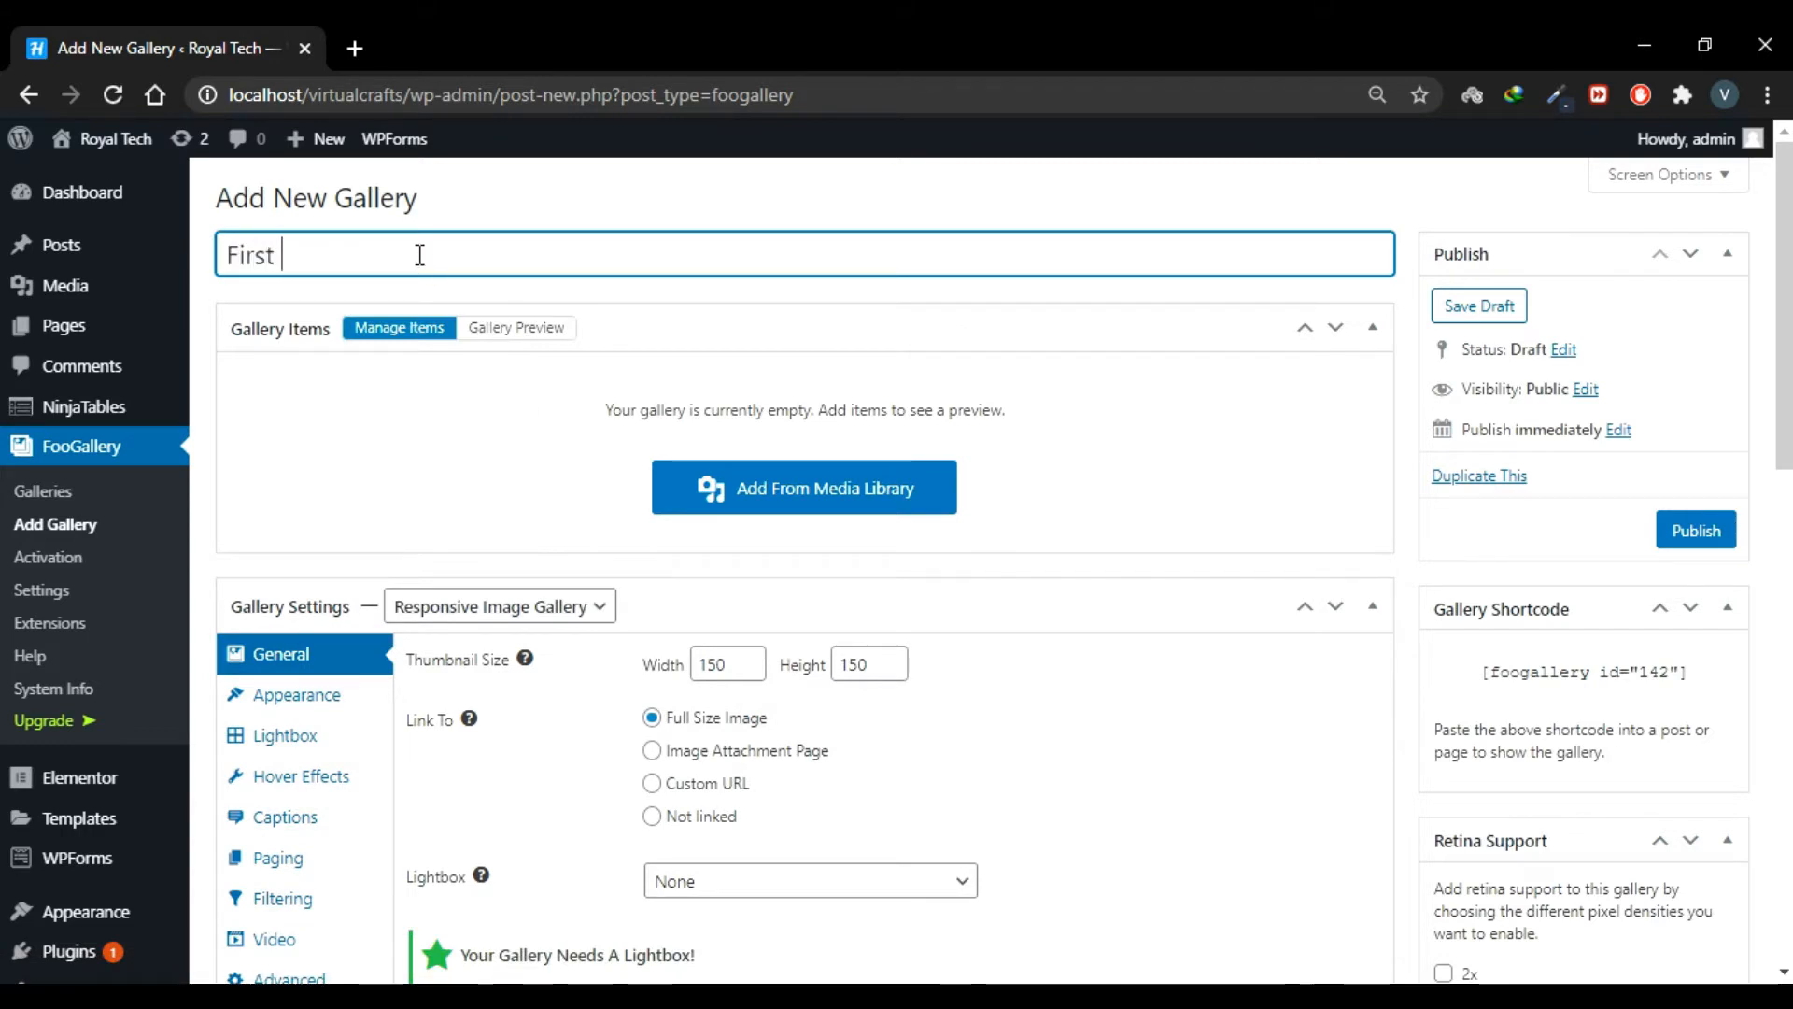
{"action": "type", "text": "gallert"}
{"action": "key", "text": "BackSpace"}
{"action": "type", "text": "y"}
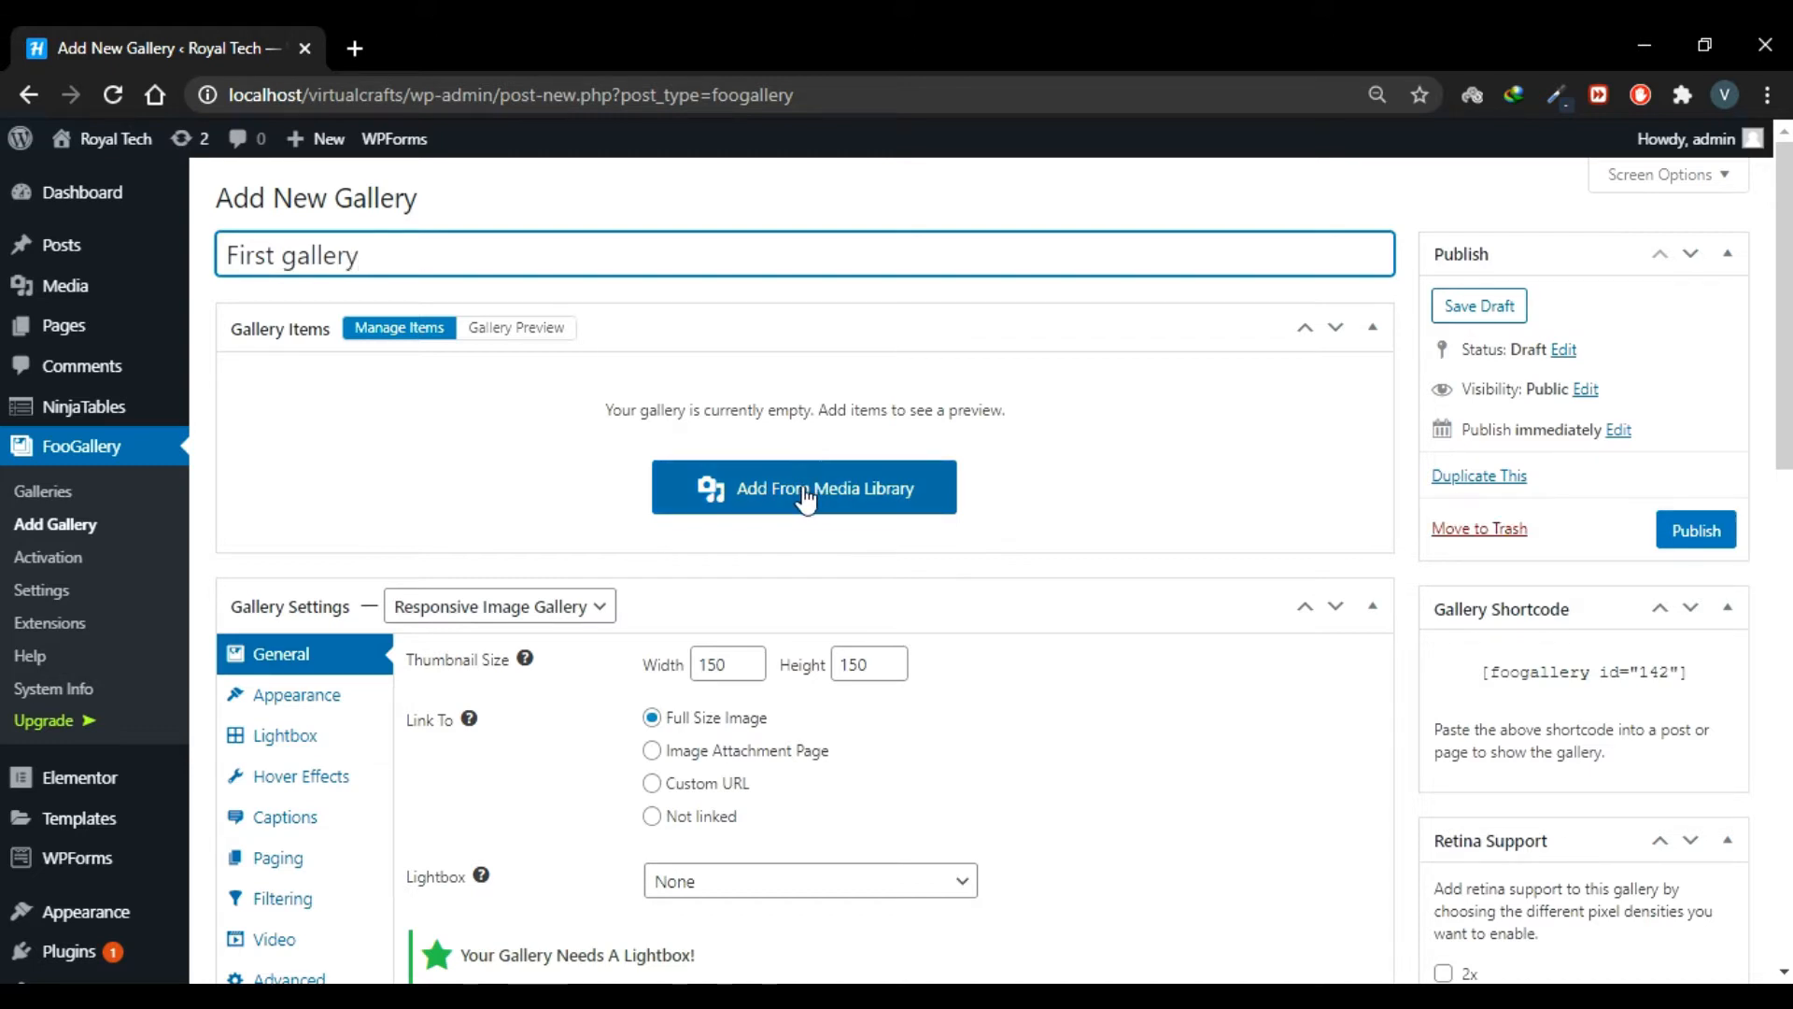
Add the four city photos and the twelve WordPress tutorial images directly before them in the media library to the gallery
{"action": "left_click", "coordinate": [806, 500]}
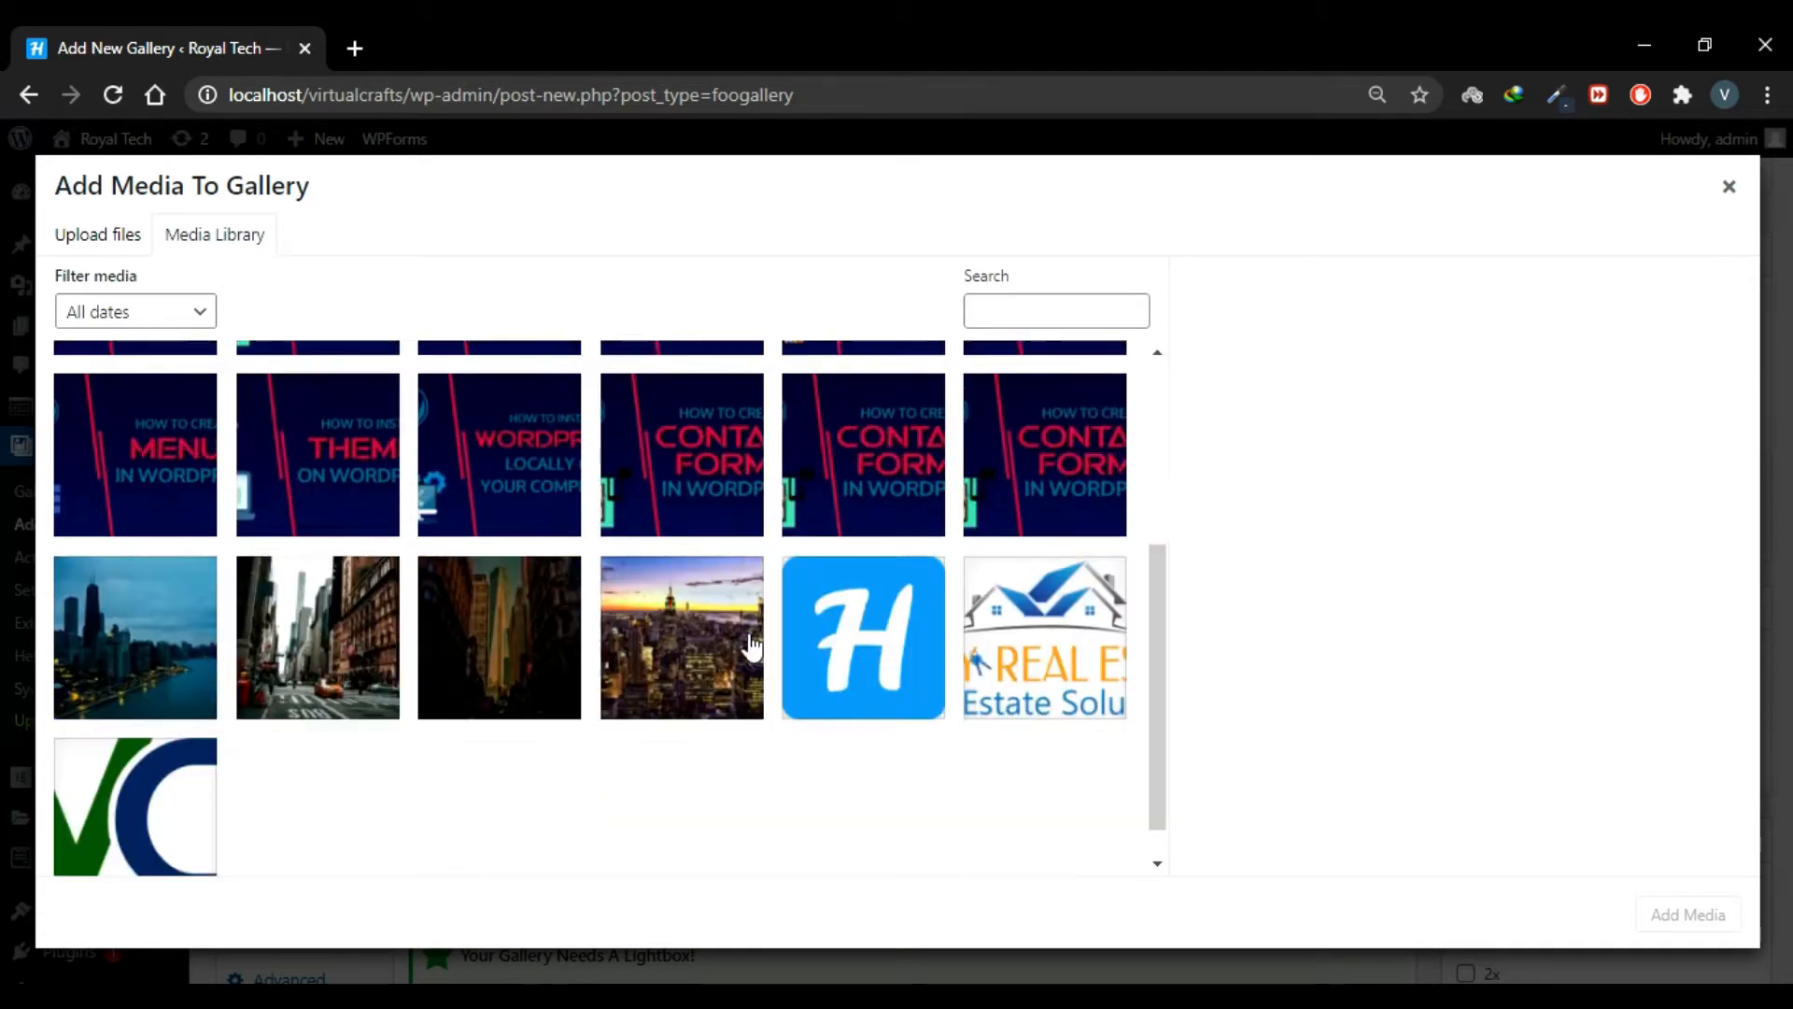
{"action": "scroll", "coordinate": [529, 561], "scroll_direction": "down", "scroll_amount": 2}
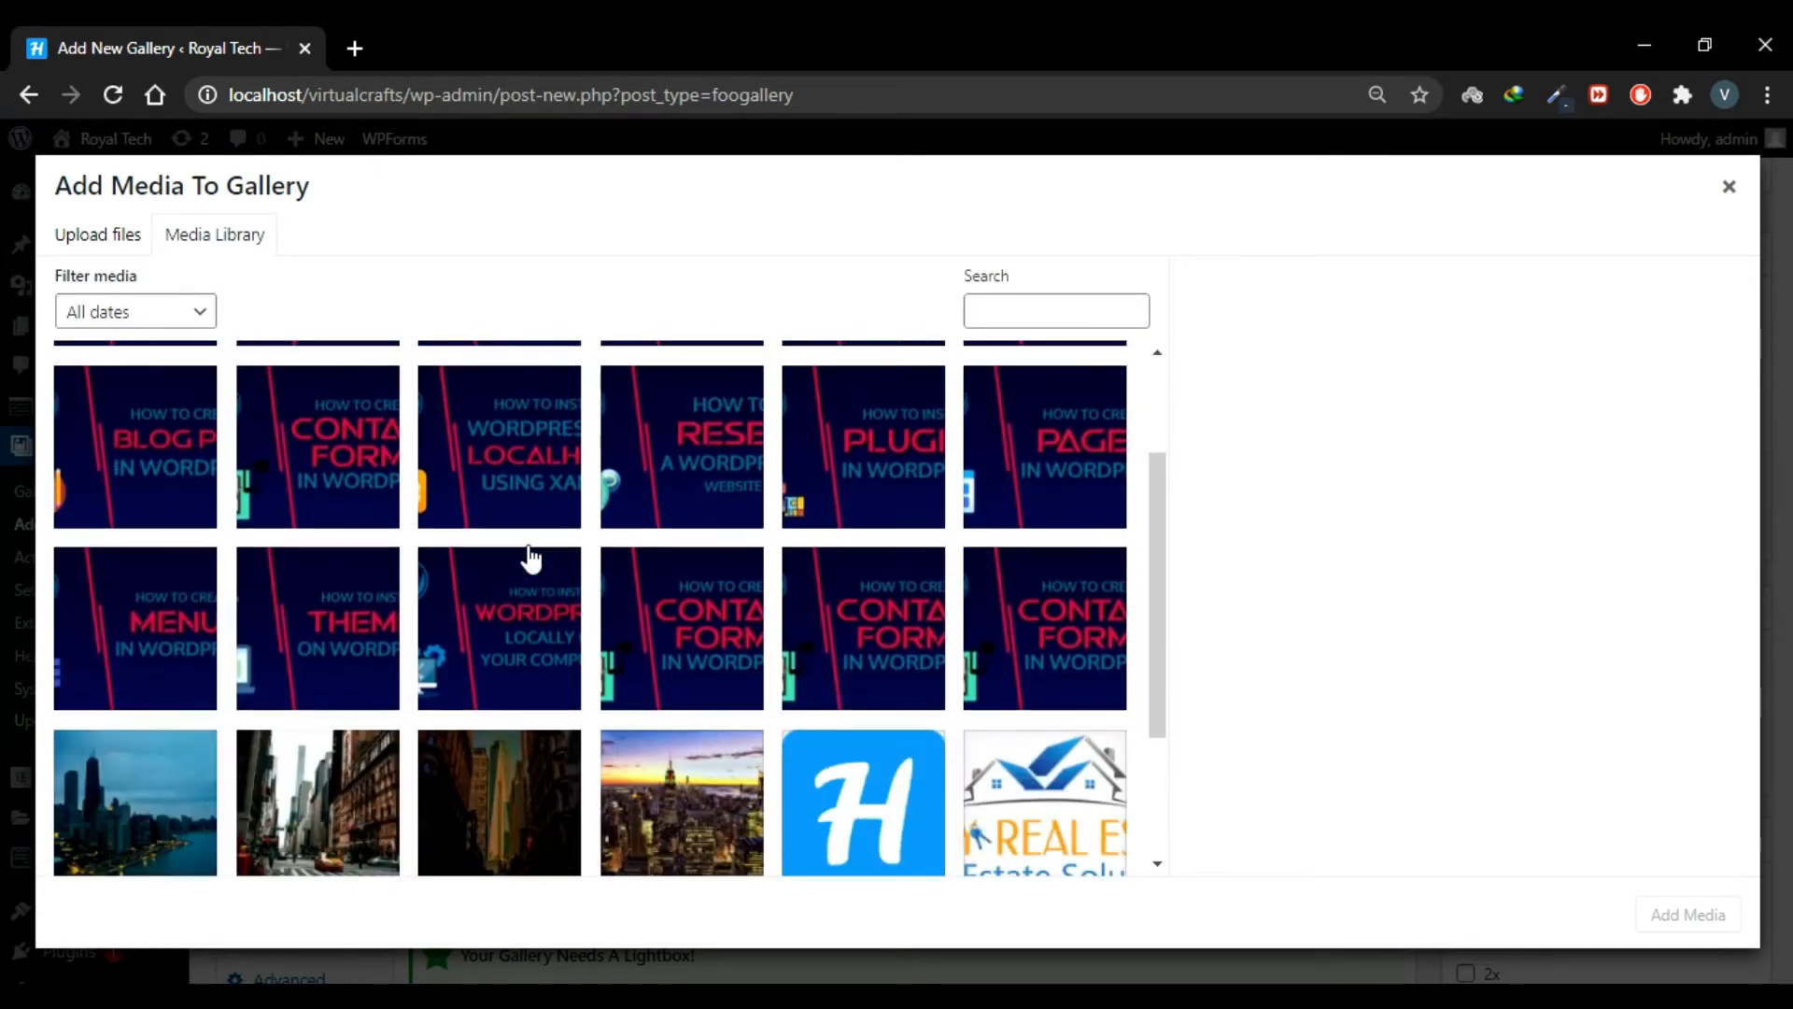
{"action": "left_click", "coordinate": [121, 249]}
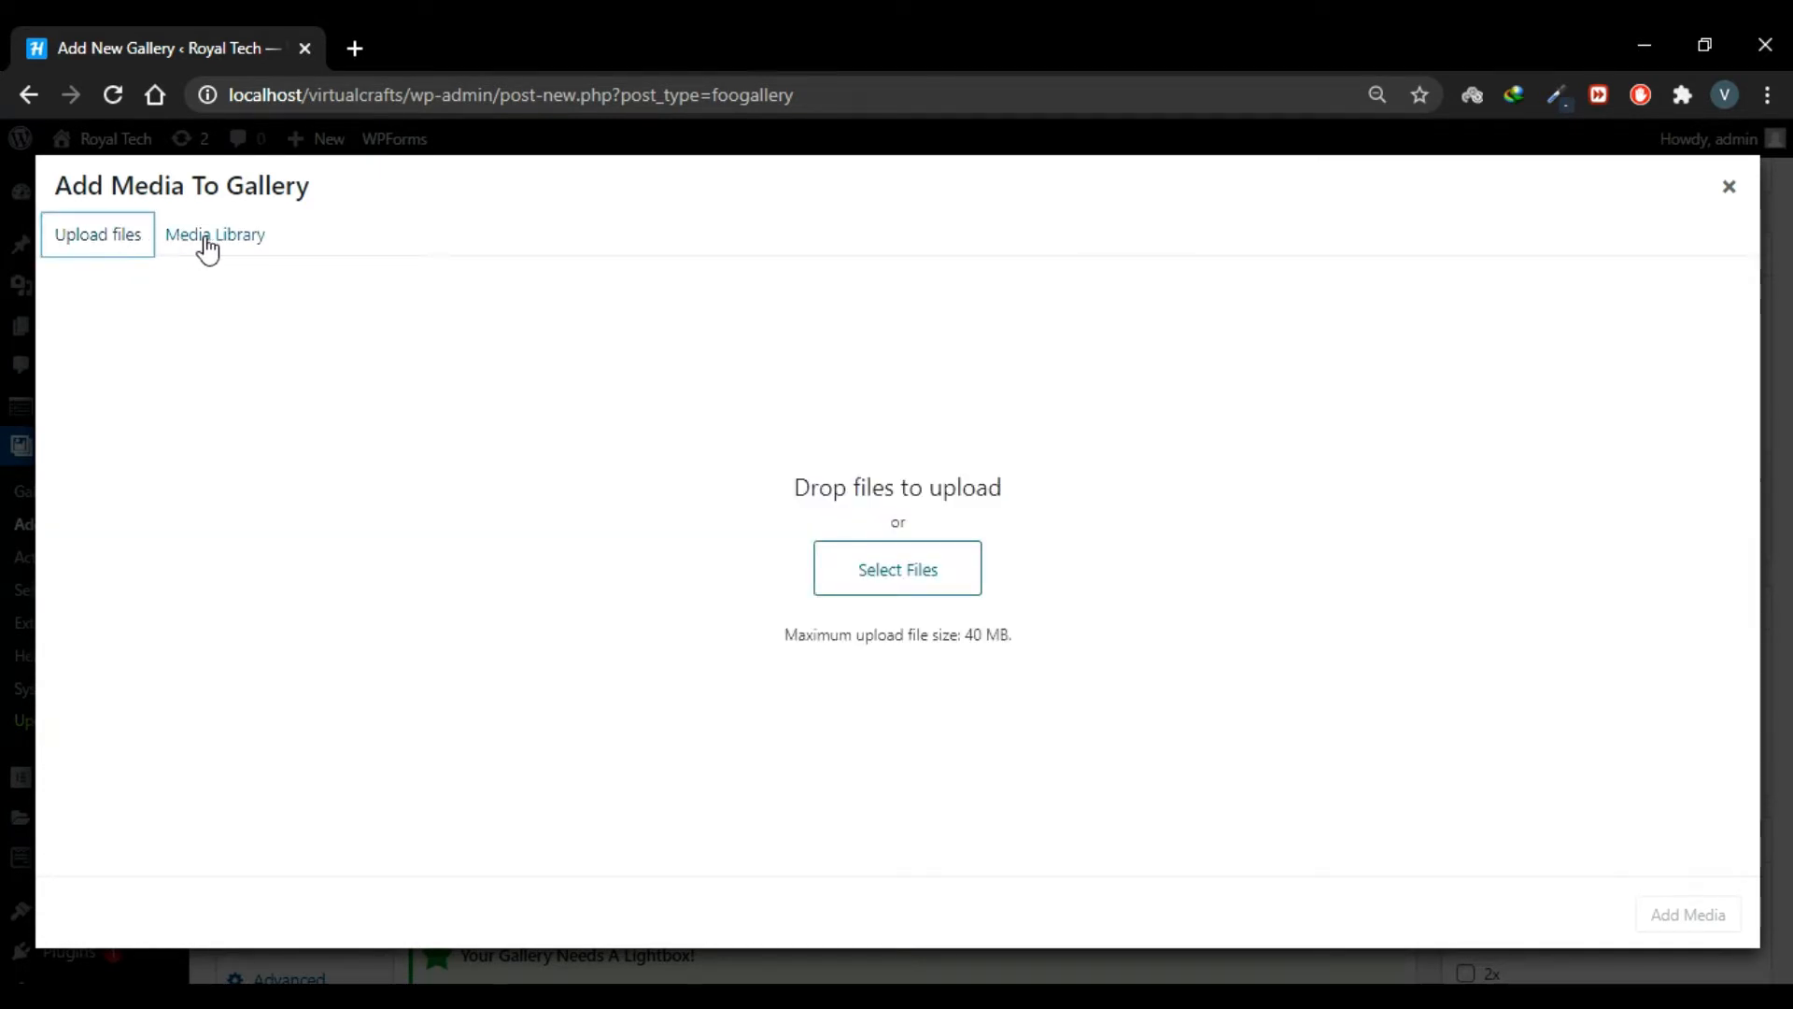
{"action": "left_click", "coordinate": [207, 241]}
{"action": "scroll", "coordinate": [520, 513], "scroll_direction": "down", "scroll_amount": 5}
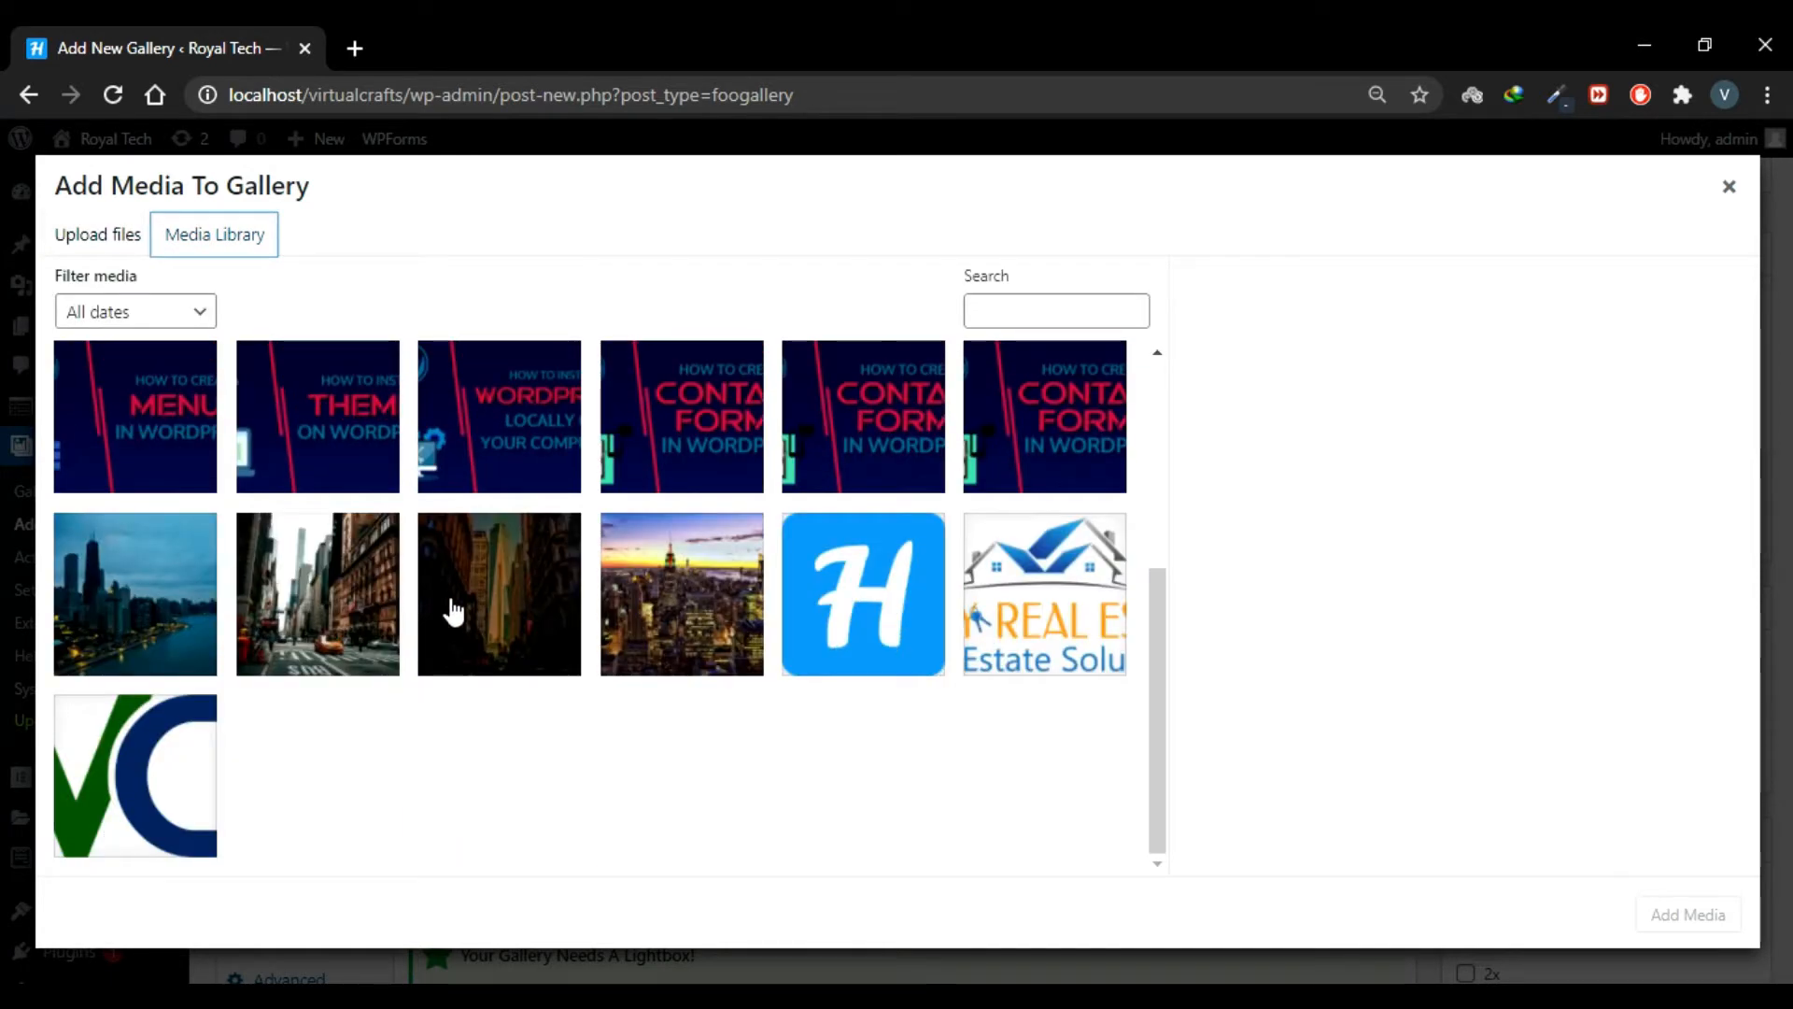
{"action": "left_click", "coordinate": [132, 626]}
{"action": "left_click", "coordinate": [334, 624]}
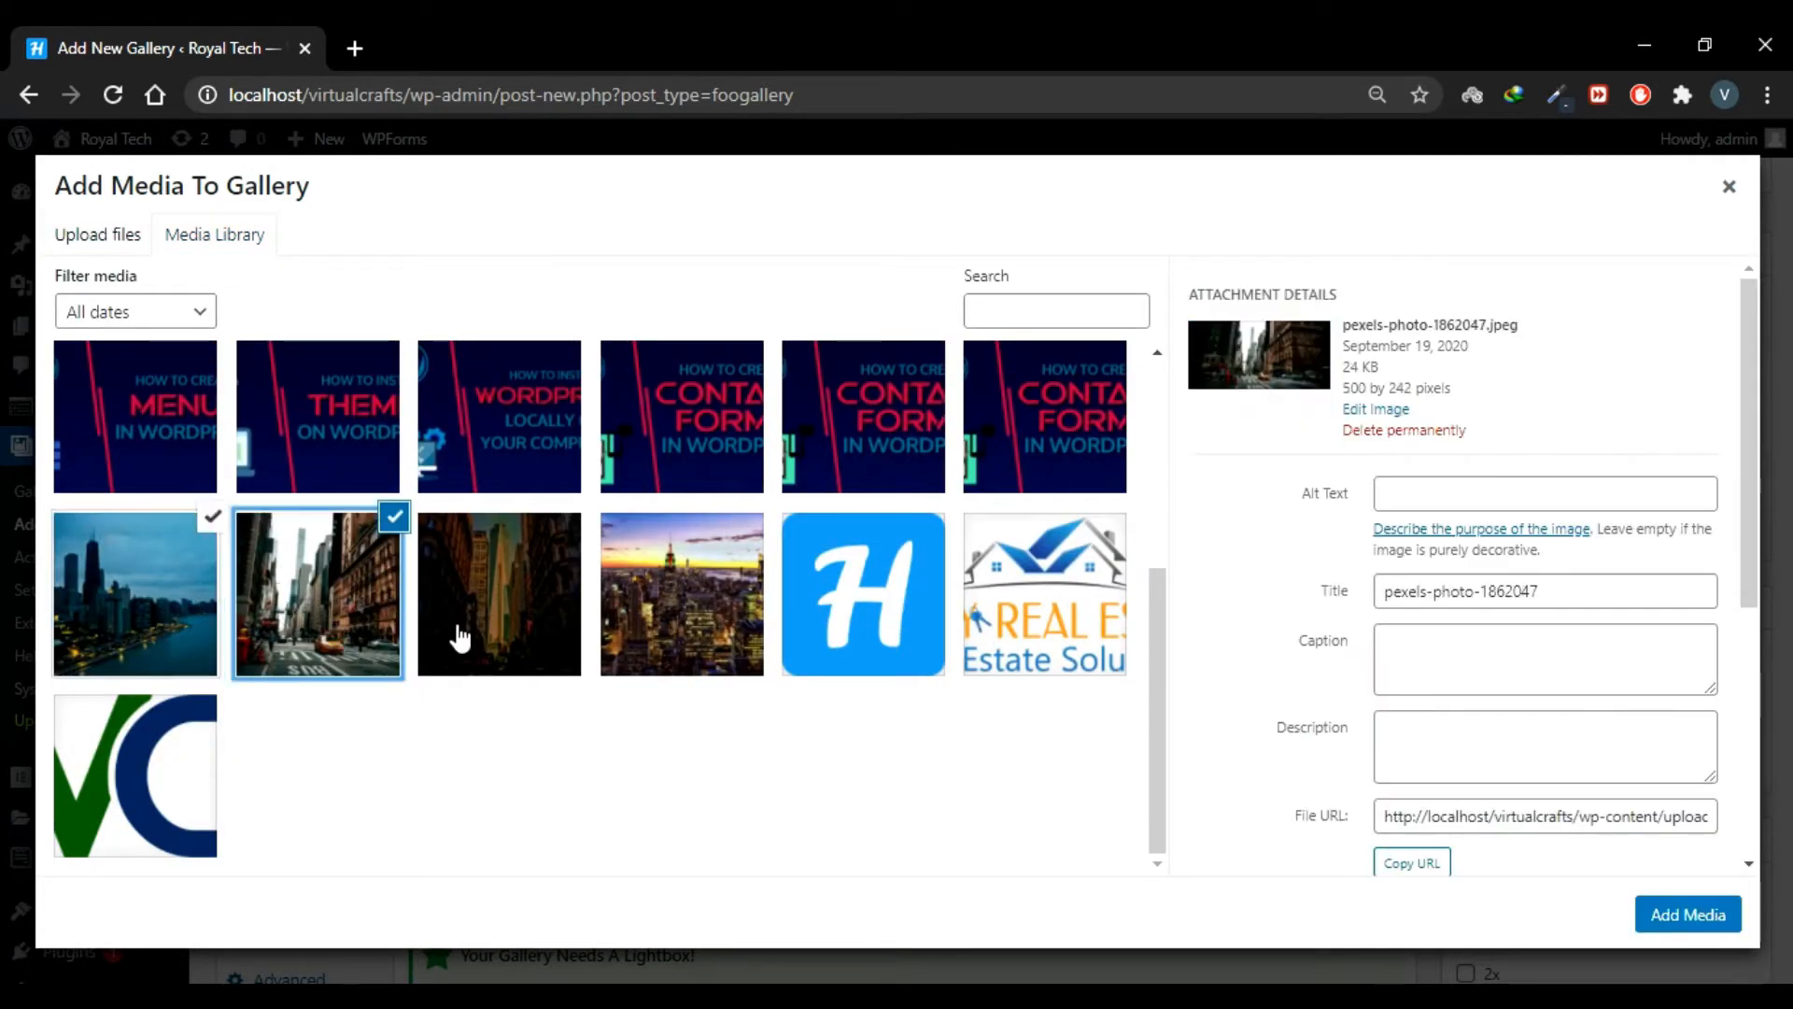
{"action": "left_click", "coordinate": [463, 633]}
{"action": "left_click", "coordinate": [616, 640]}
{"action": "scroll", "coordinate": [857, 620], "scroll_direction": "up", "scroll_amount": 2}
{"action": "left_click", "coordinate": [857, 598], "text": "shift"}
{"action": "left_click", "coordinate": [181, 581], "text": "shift"}
{"action": "left_click", "coordinate": [1009, 580]}
{"action": "scroll", "coordinate": [1009, 580], "scroll_direction": "up", "scroll_amount": 2}
{"action": "left_click", "coordinate": [1009, 580]}
{"action": "left_click", "coordinate": [180, 581]}
{"action": "left_click", "coordinate": [798, 537]}
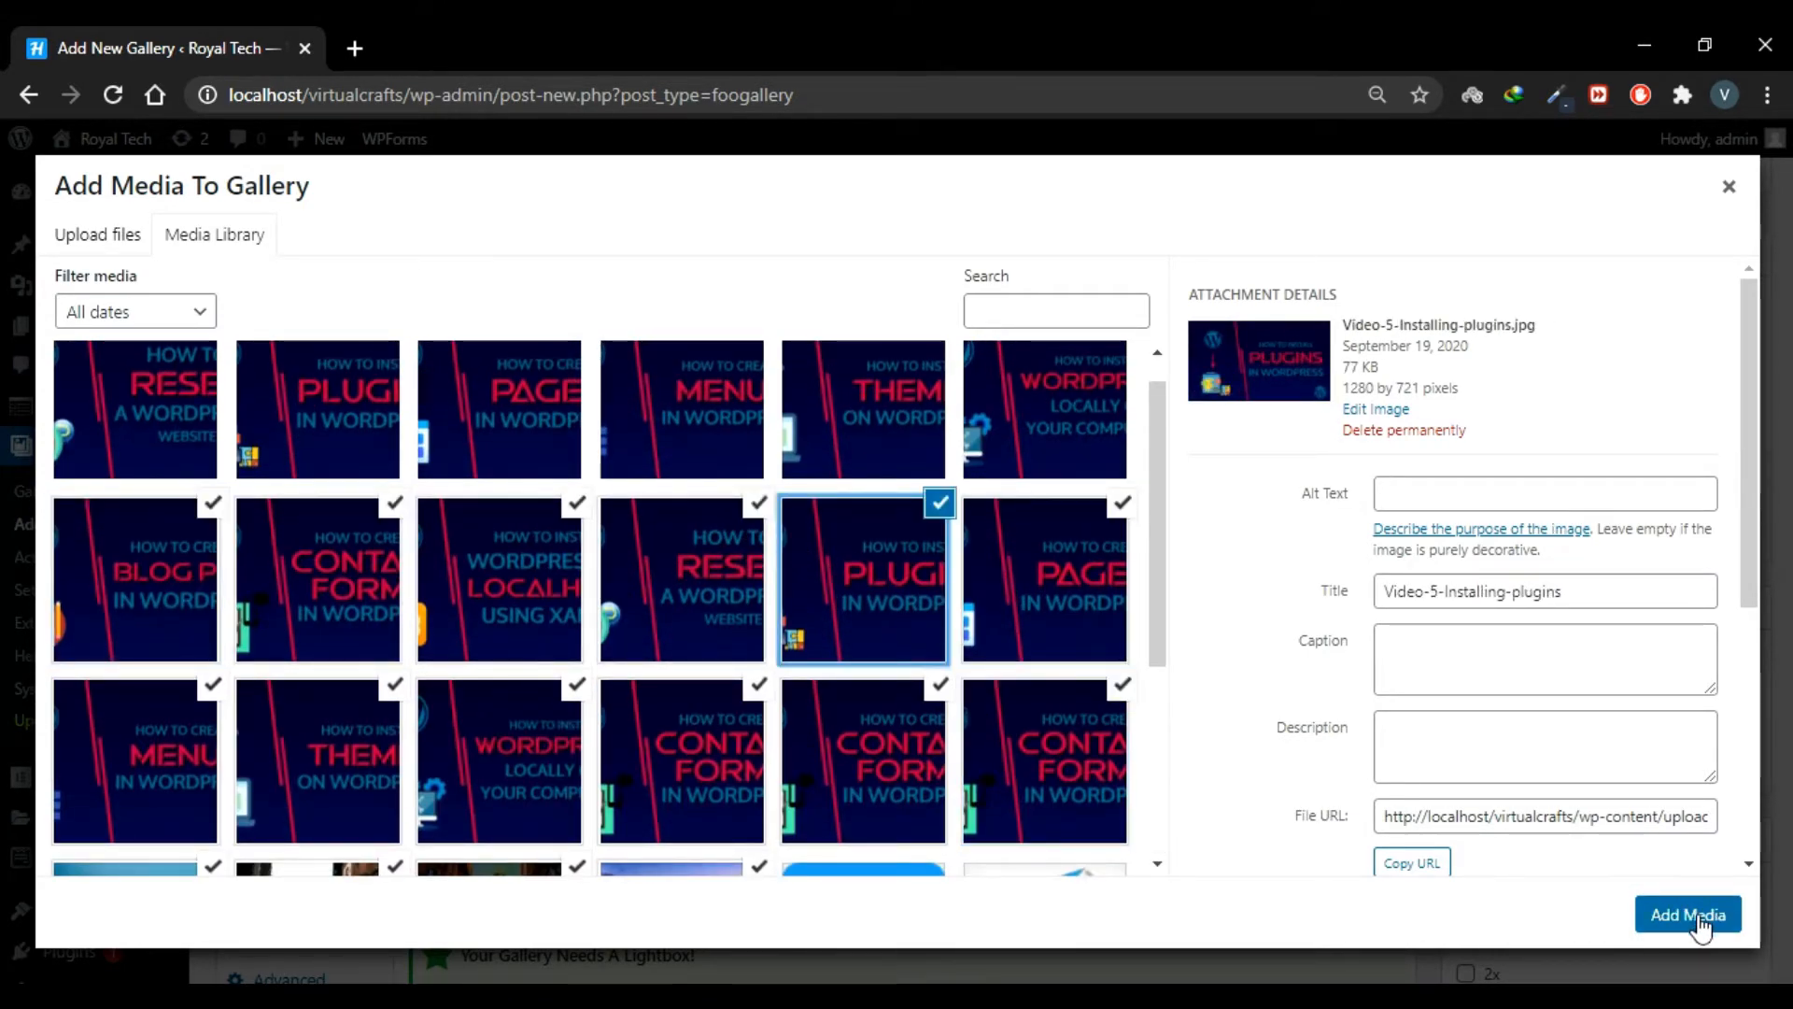
{"action": "left_click", "coordinate": [1690, 915]}
Remove the contact forms image at the end of the second row from the gallery items
{"action": "scroll", "coordinate": [1261, 713], "scroll_direction": "down", "scroll_amount": 5}
{"action": "scroll", "coordinate": [1261, 714], "scroll_direction": "up", "scroll_amount": 5}
{"action": "scroll", "coordinate": [1261, 715], "scroll_direction": "down", "scroll_amount": 5}
{"action": "scroll", "coordinate": [1258, 713], "scroll_direction": "up", "scroll_amount": 5}
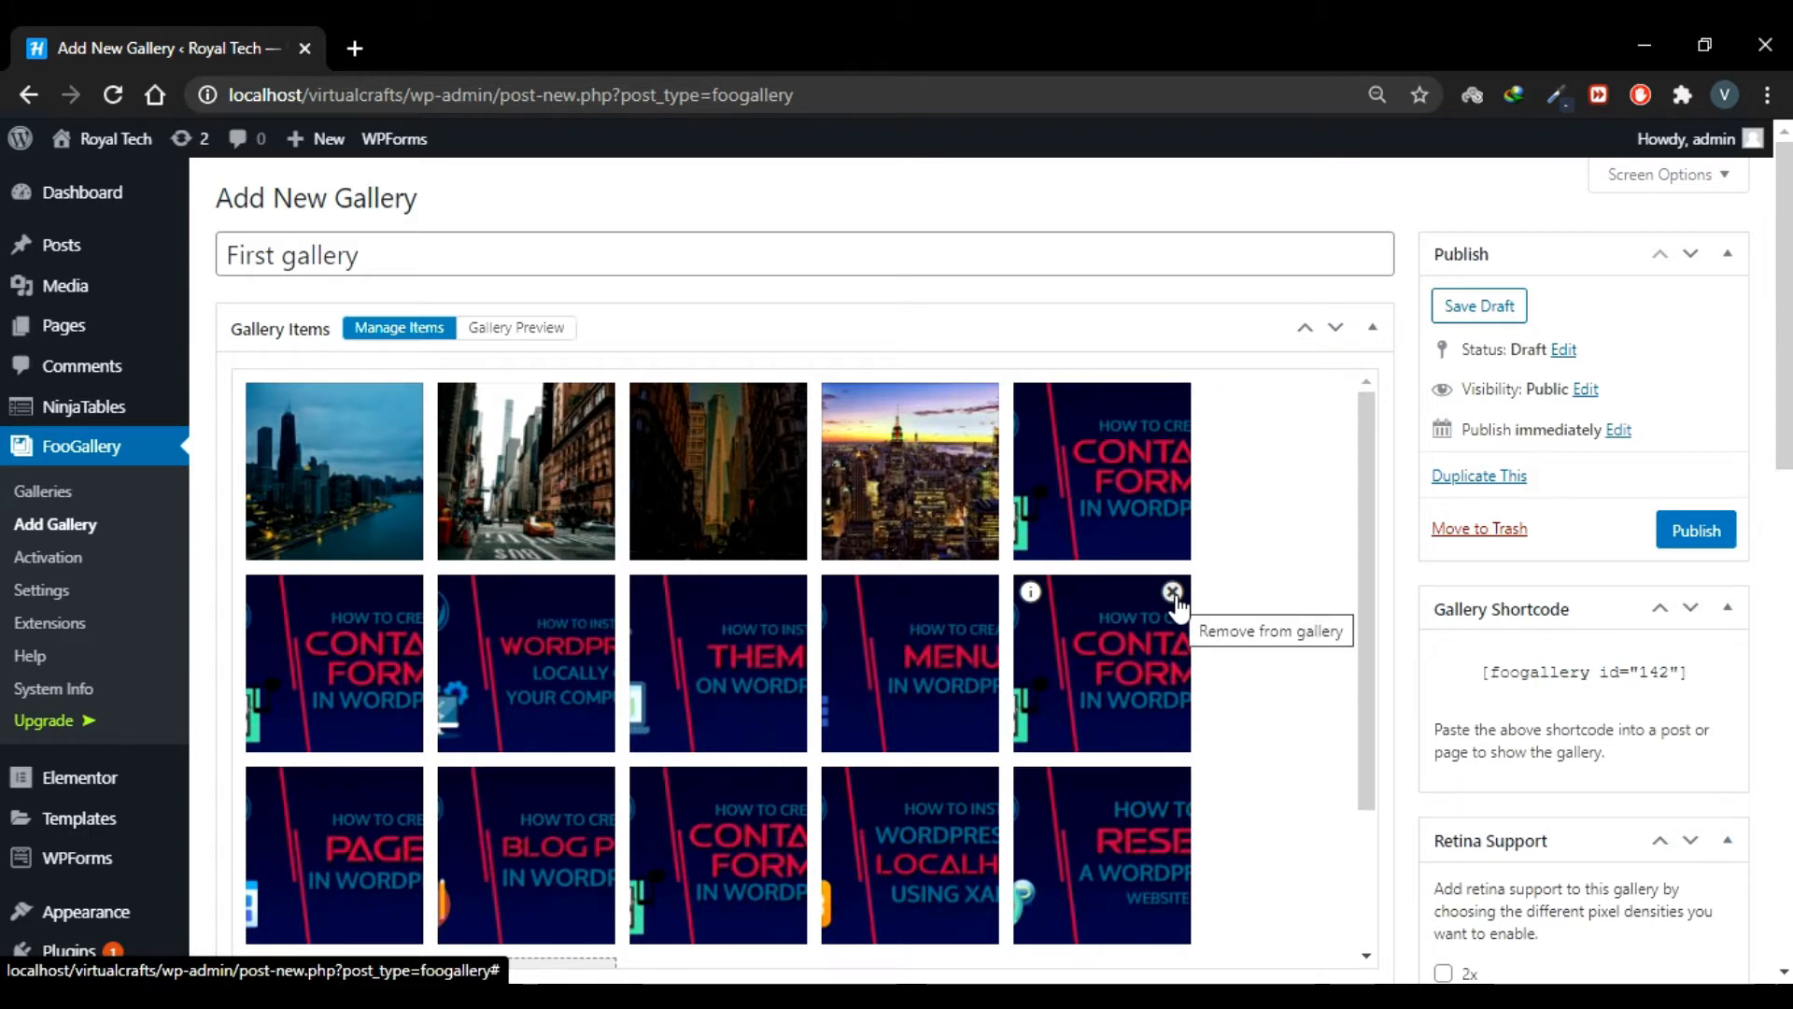
{"action": "left_click", "coordinate": [1172, 592]}
{"action": "scroll", "coordinate": [1236, 680], "scroll_direction": "down", "scroll_amount": 1}
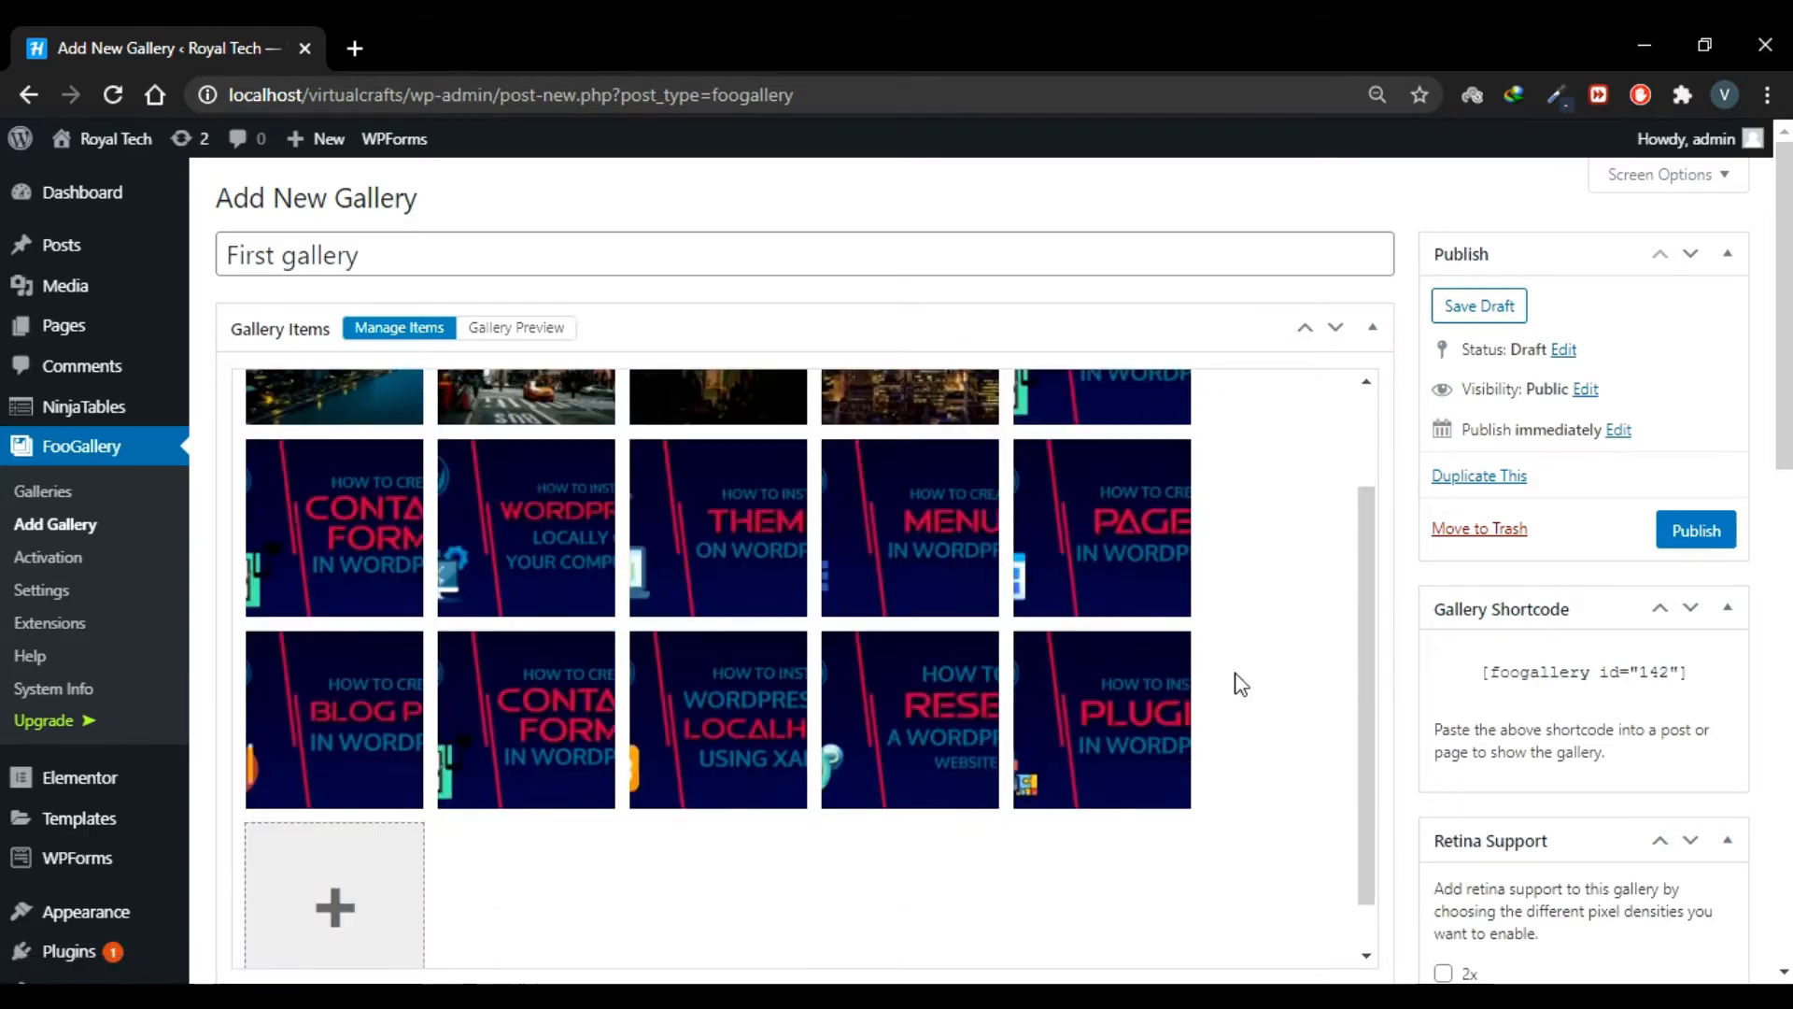
{"action": "scroll", "coordinate": [1240, 685], "scroll_direction": "up", "scroll_amount": 1}
Examine the attachment details of the Video-4-Creating-Pages image and close them without changes
{"action": "mouse_move", "coordinate": [1032, 574]}
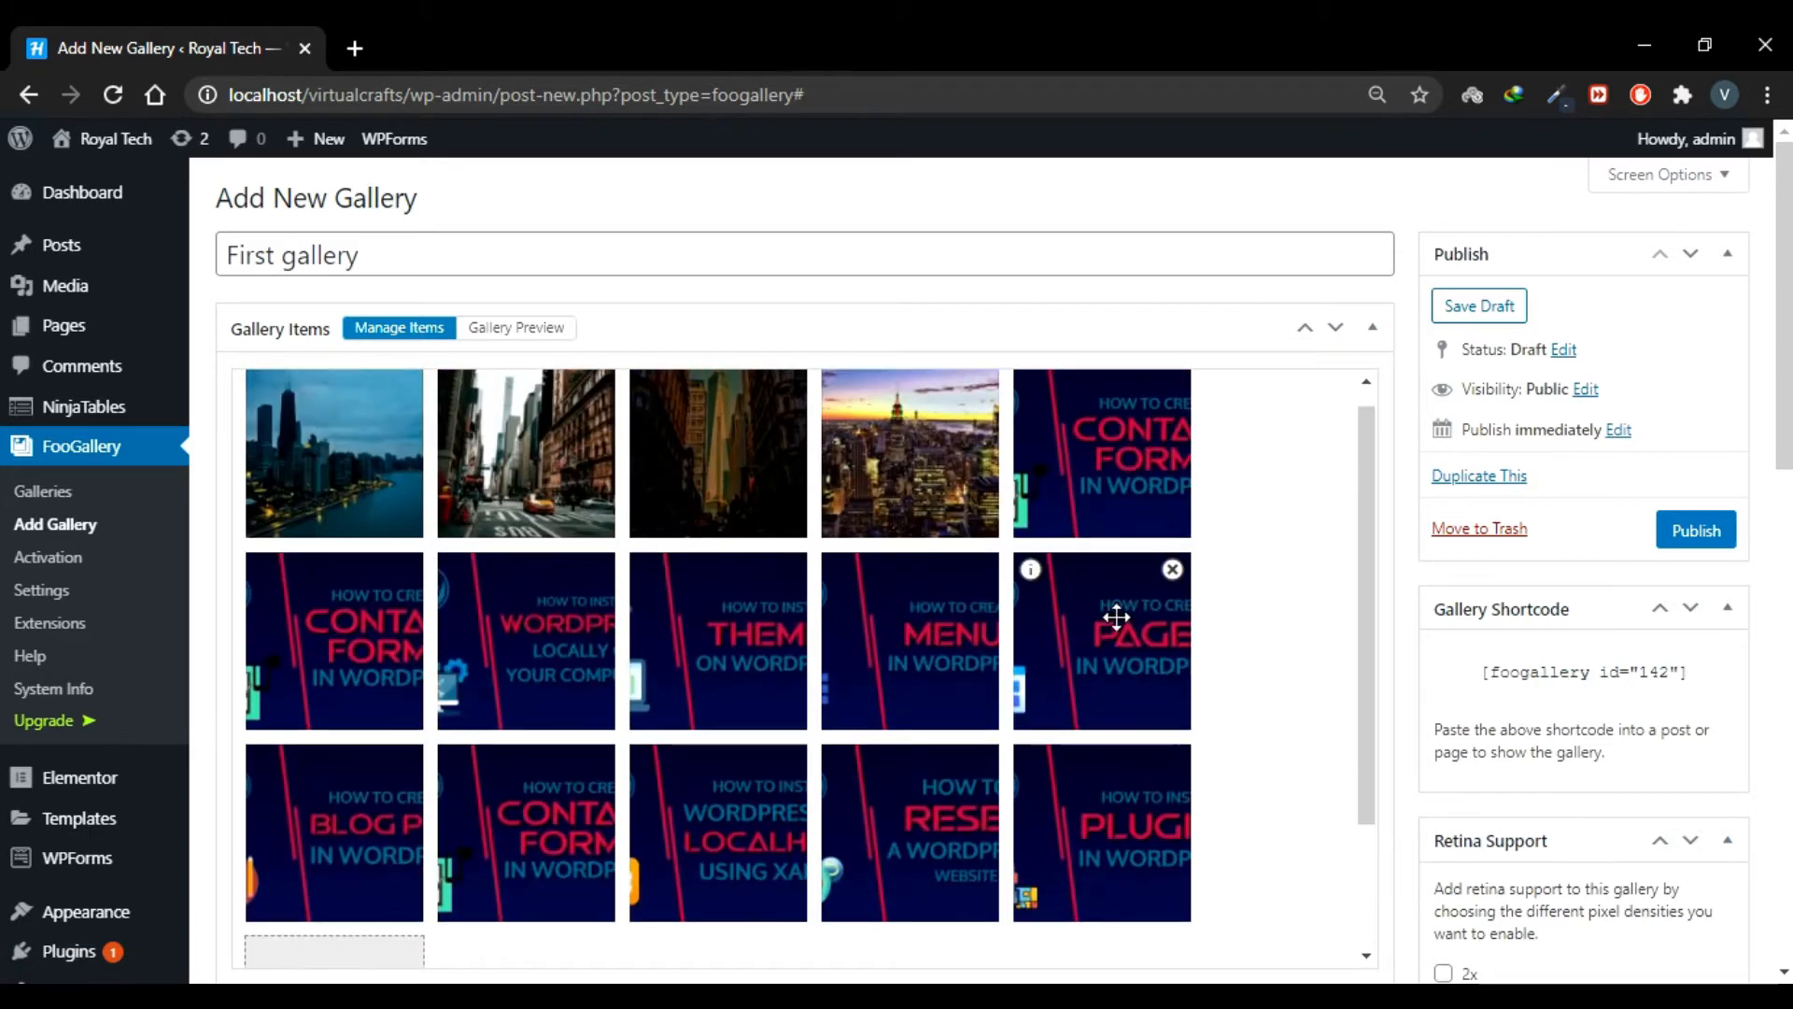
{"action": "left_click", "coordinate": [1032, 572]}
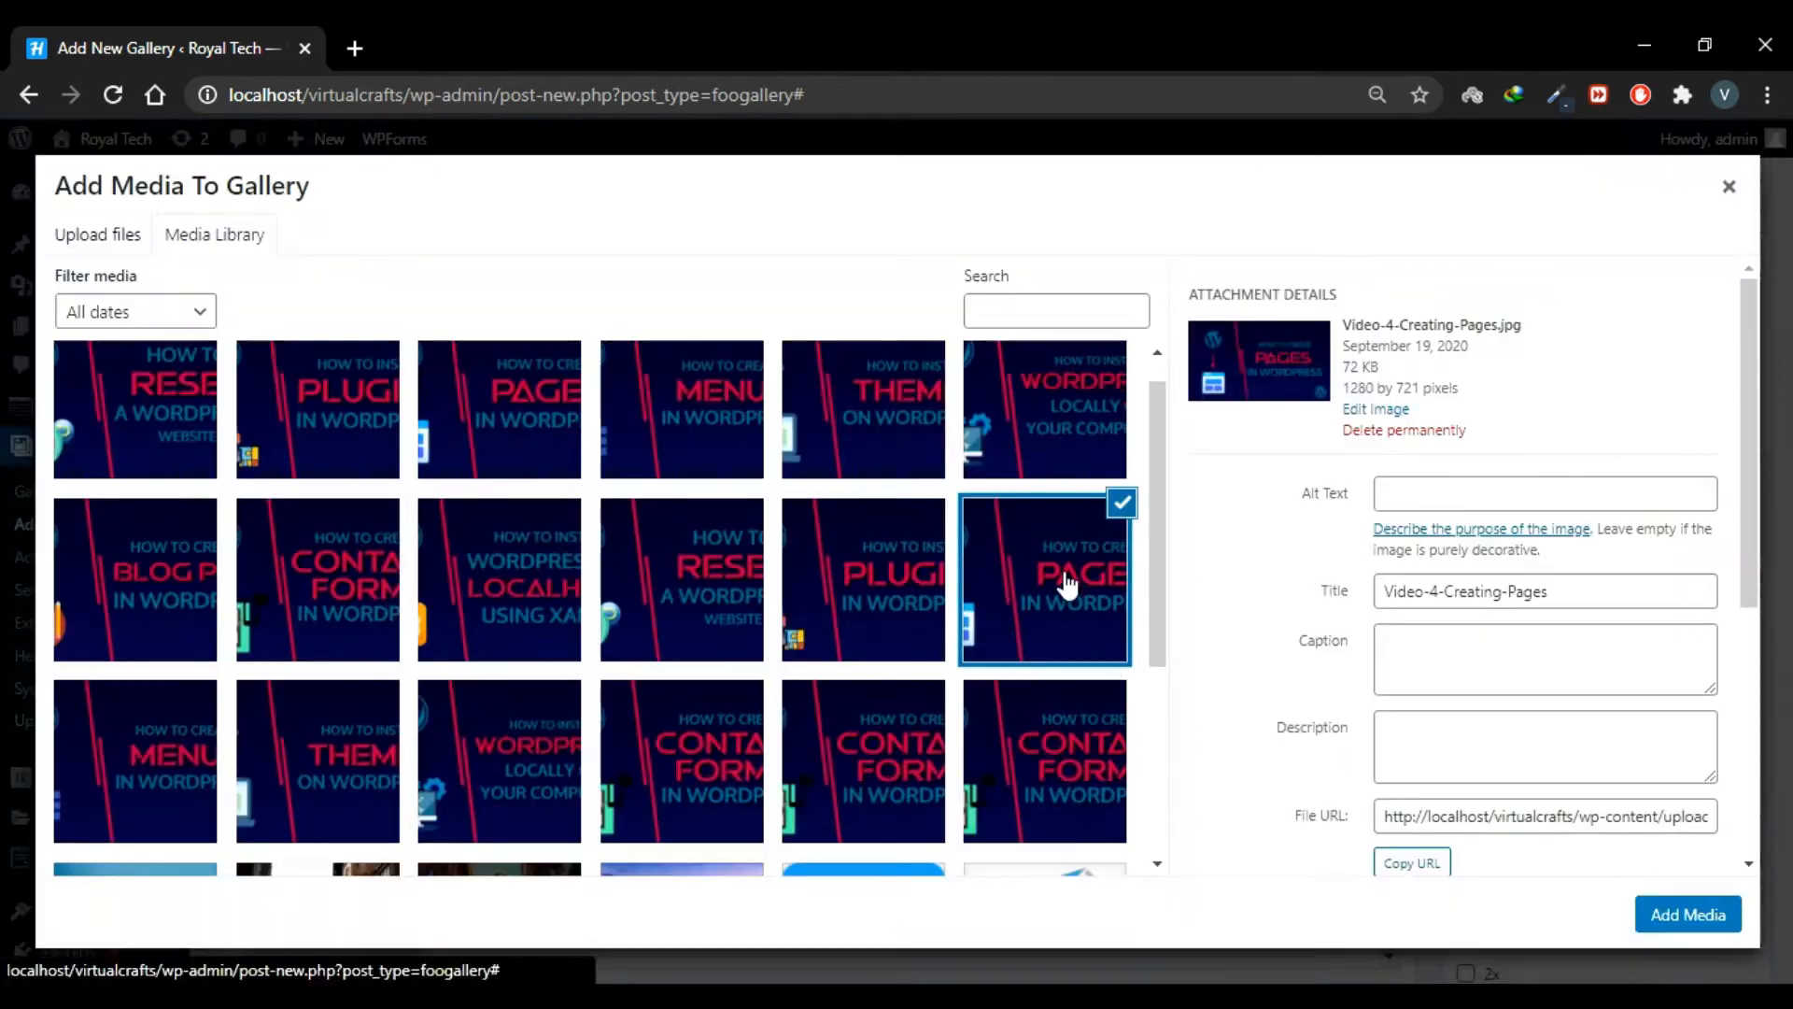
{"action": "left_click", "coordinate": [1540, 478]}
{"action": "left_click", "coordinate": [1560, 464]}
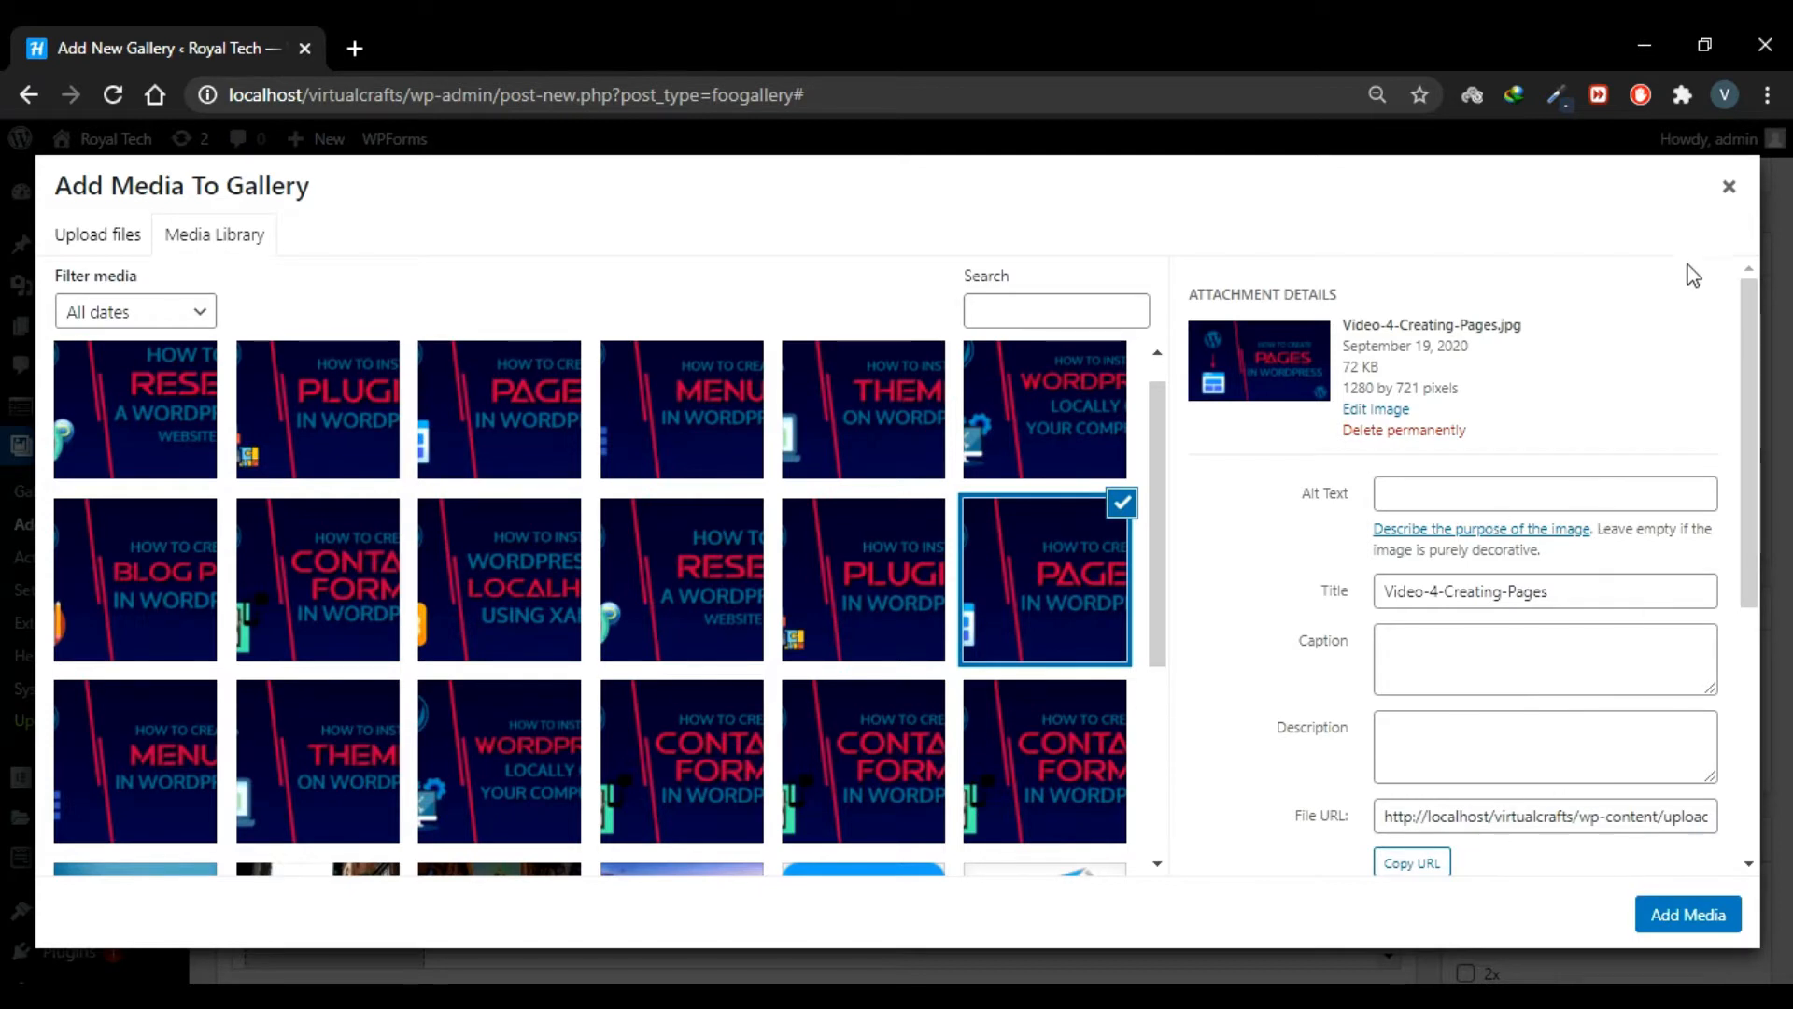
{"action": "left_click", "coordinate": [1729, 186]}
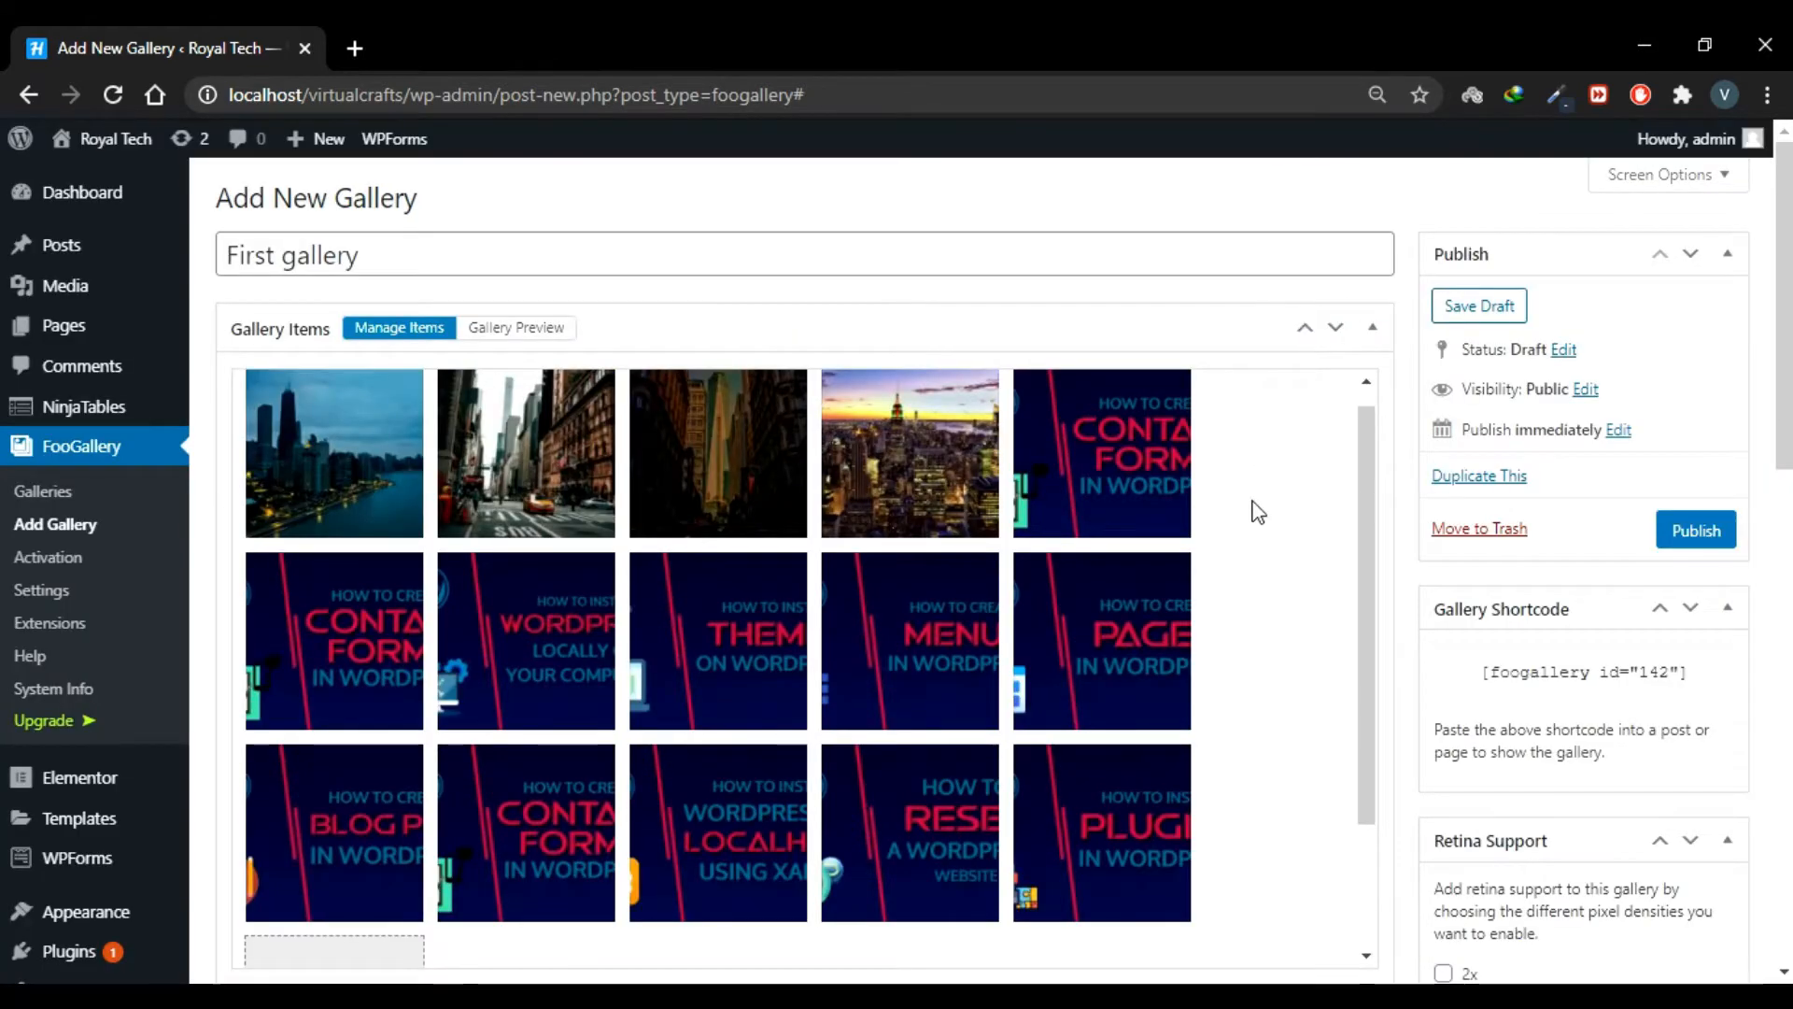
Reorder the gallery items: Themes image first, city photos interspersed among the tutorial images, and the Plugins image before the Pages image
{"action": "scroll", "coordinate": [1253, 508], "scroll_direction": "up", "scroll_amount": 1}
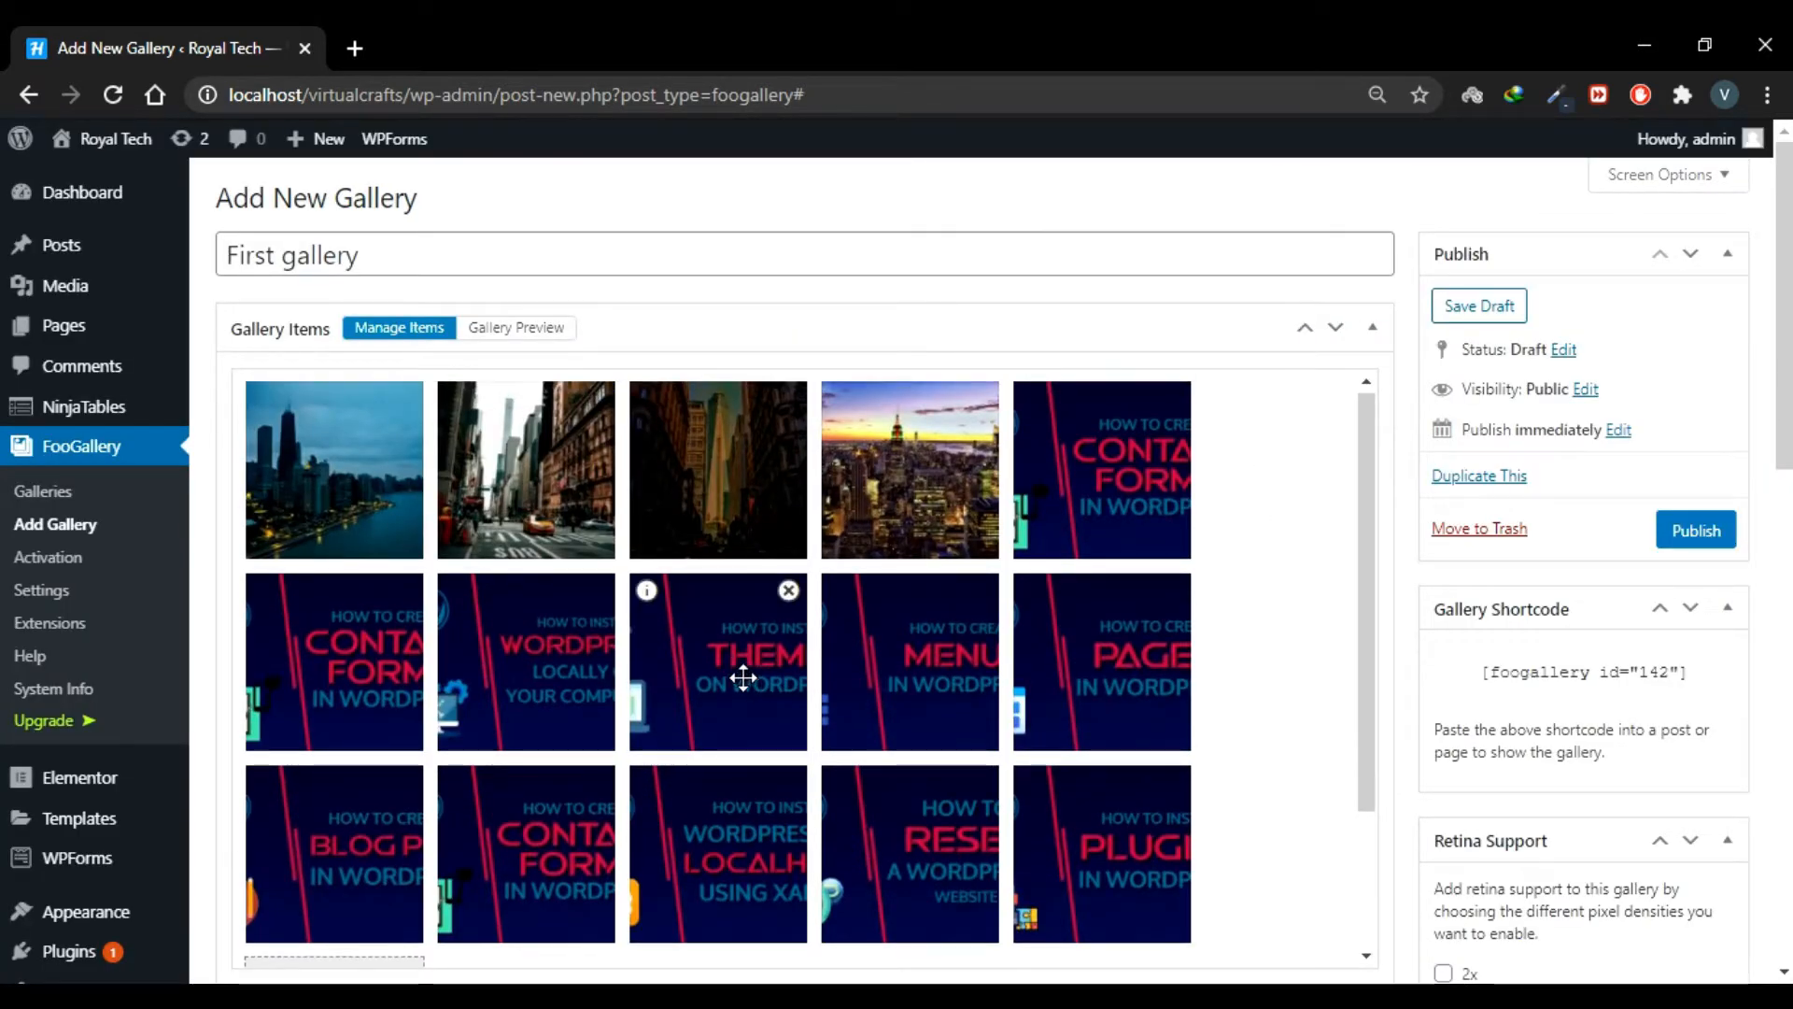
{"action": "left_click_drag", "start_coordinate": [745, 681], "coordinate": [355, 472]}
{"action": "left_click_drag", "start_coordinate": [445, 510], "coordinate": [327, 497]}
{"action": "left_click_drag", "start_coordinate": [551, 845], "coordinate": [717, 541]}
{"action": "left_click_drag", "start_coordinate": [718, 644], "coordinate": [1065, 527]}
{"action": "left_click_drag", "start_coordinate": [911, 661], "coordinate": [504, 644]}
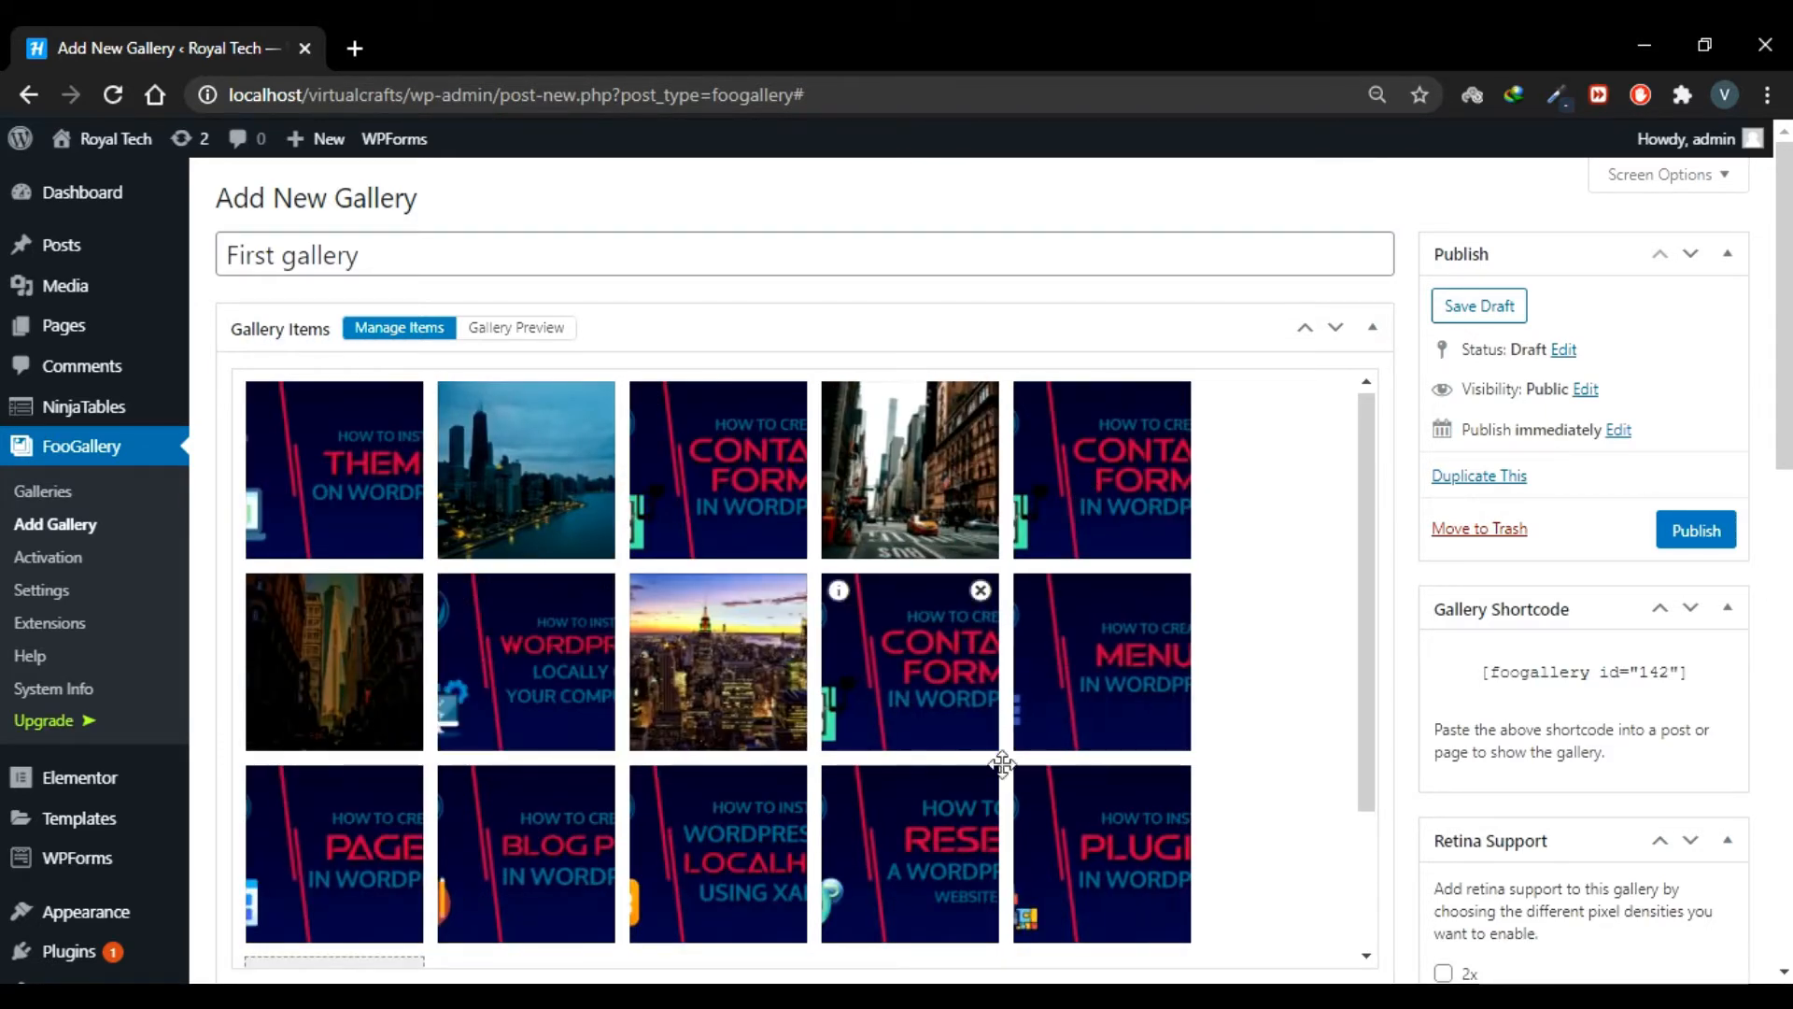
{"action": "left_click_drag", "start_coordinate": [1102, 854], "coordinate": [334, 854]}
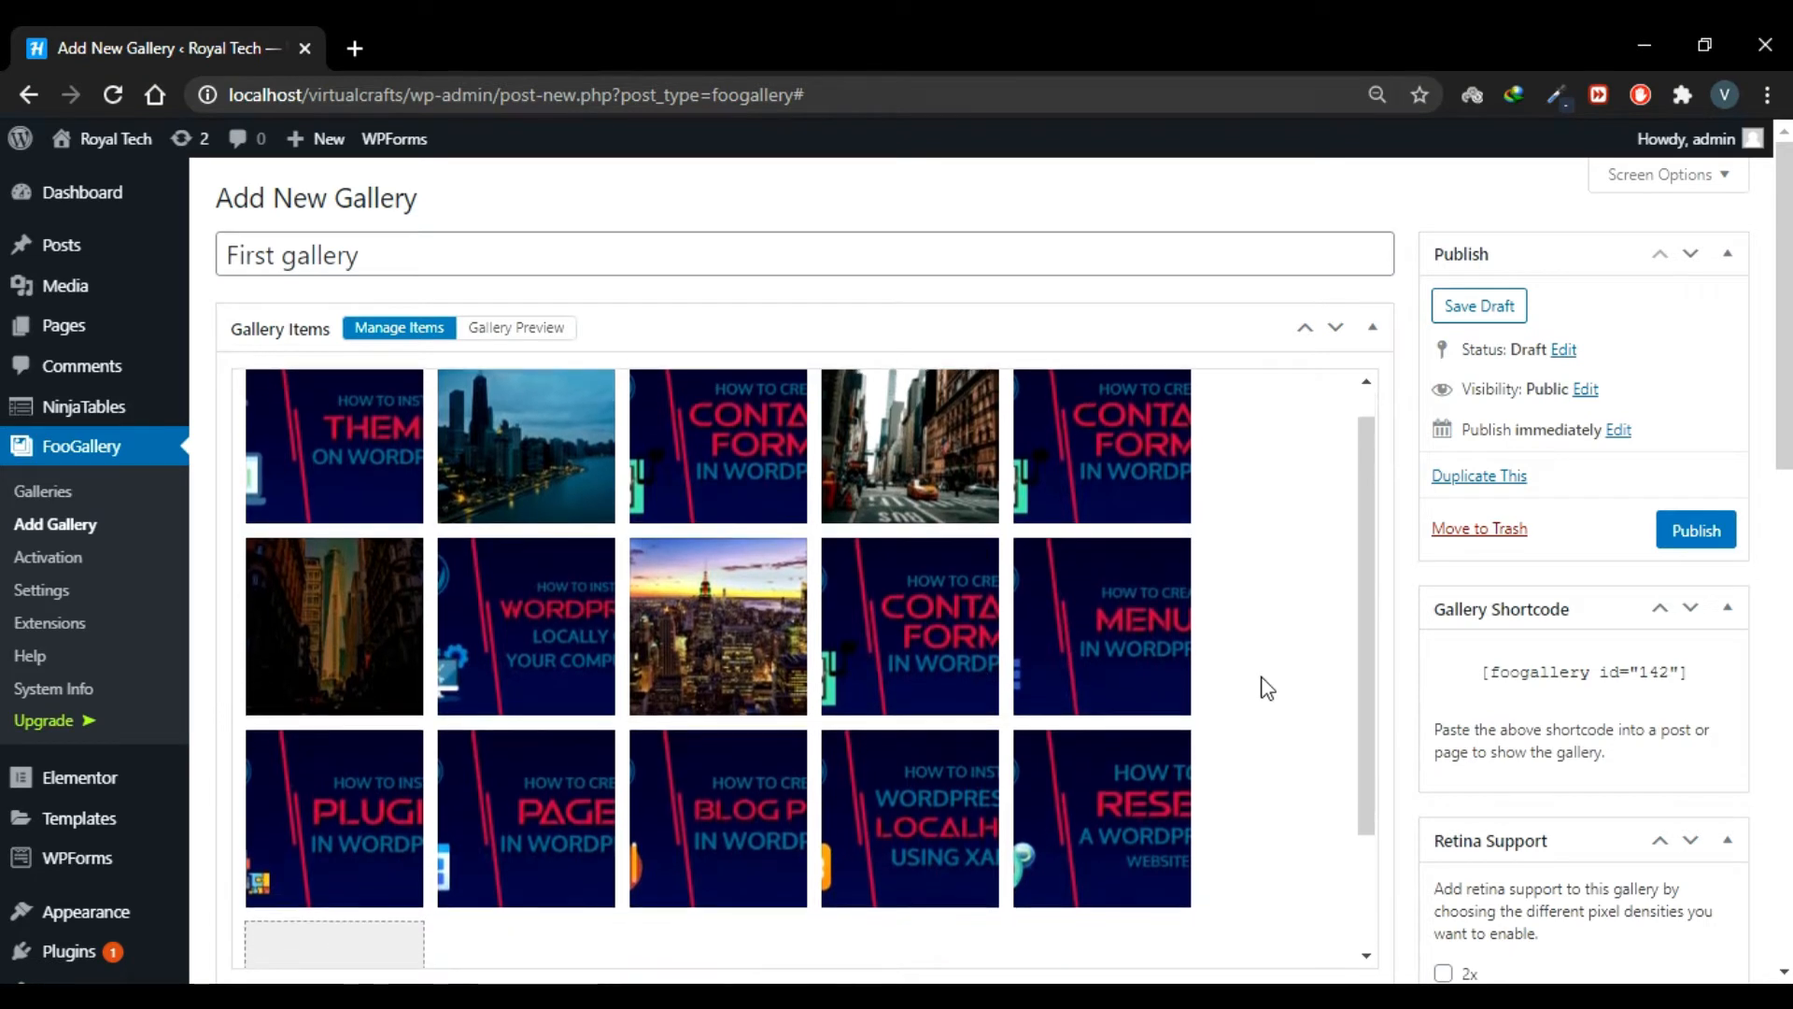
Show the gallery preview and check the arrangement of its thumbnails
{"action": "left_click", "coordinate": [517, 329]}
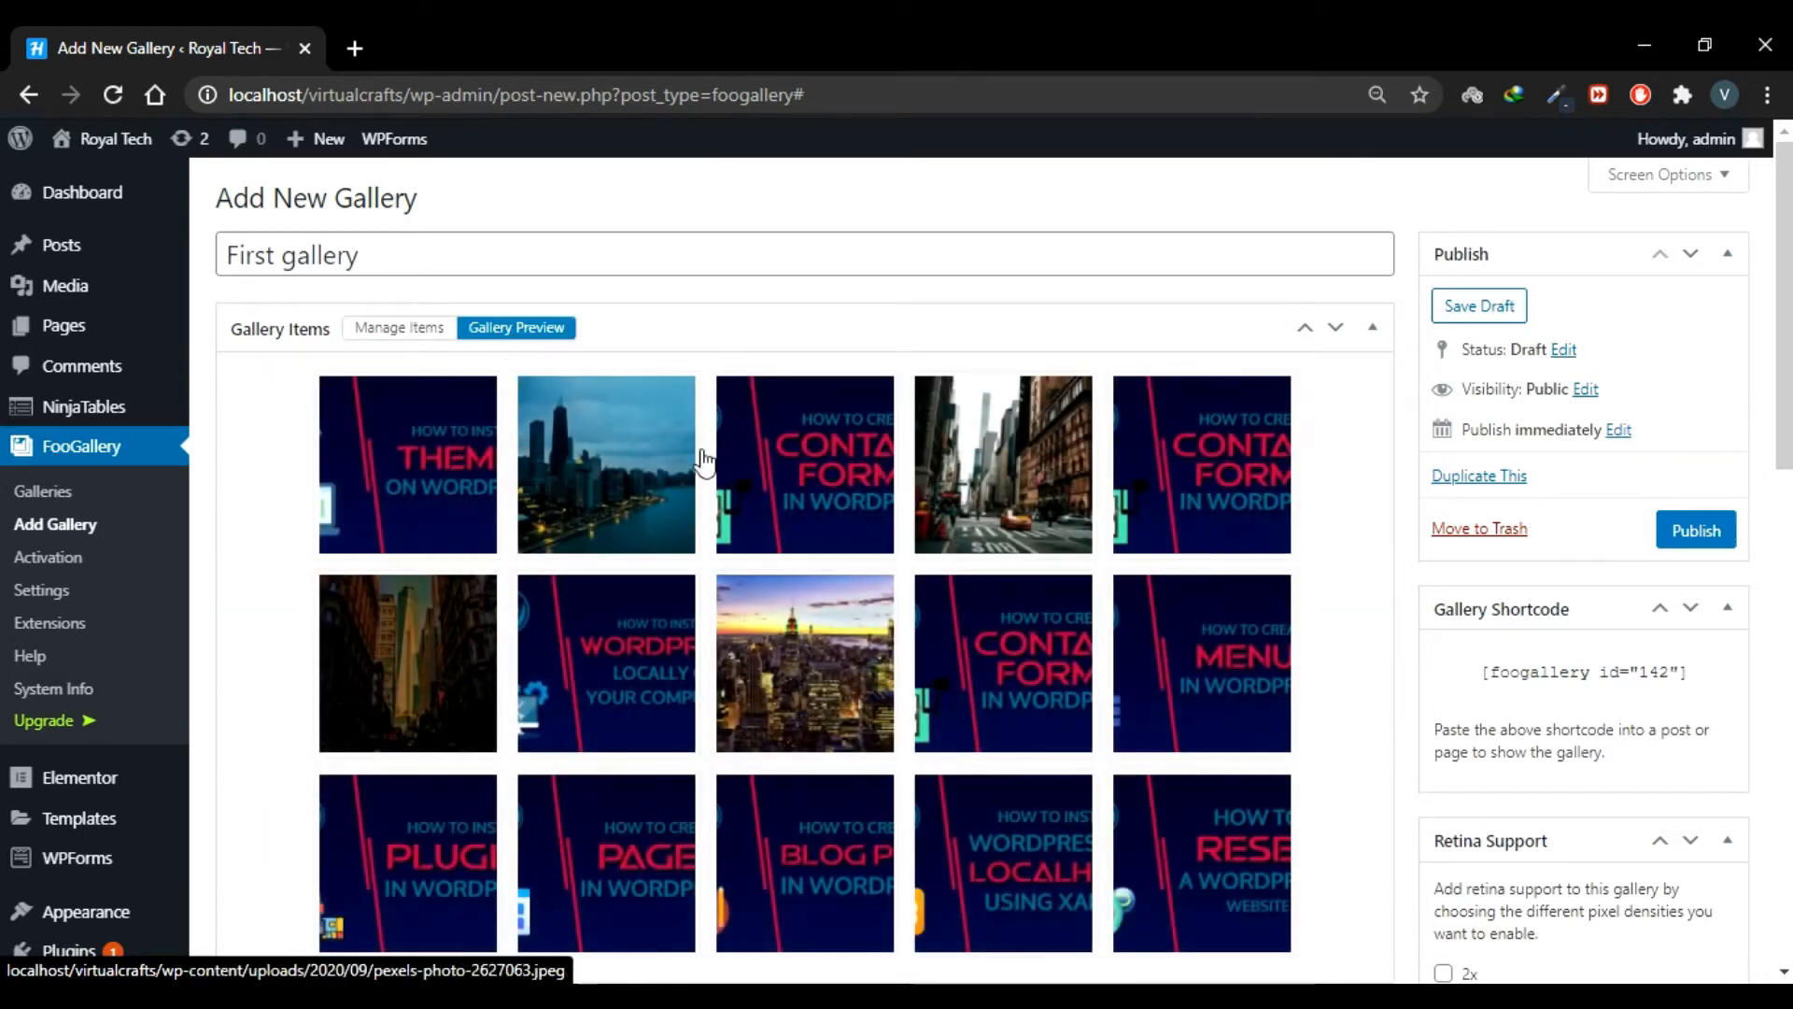
{"action": "scroll", "coordinate": [1298, 464], "scroll_direction": "down", "scroll_amount": 1}
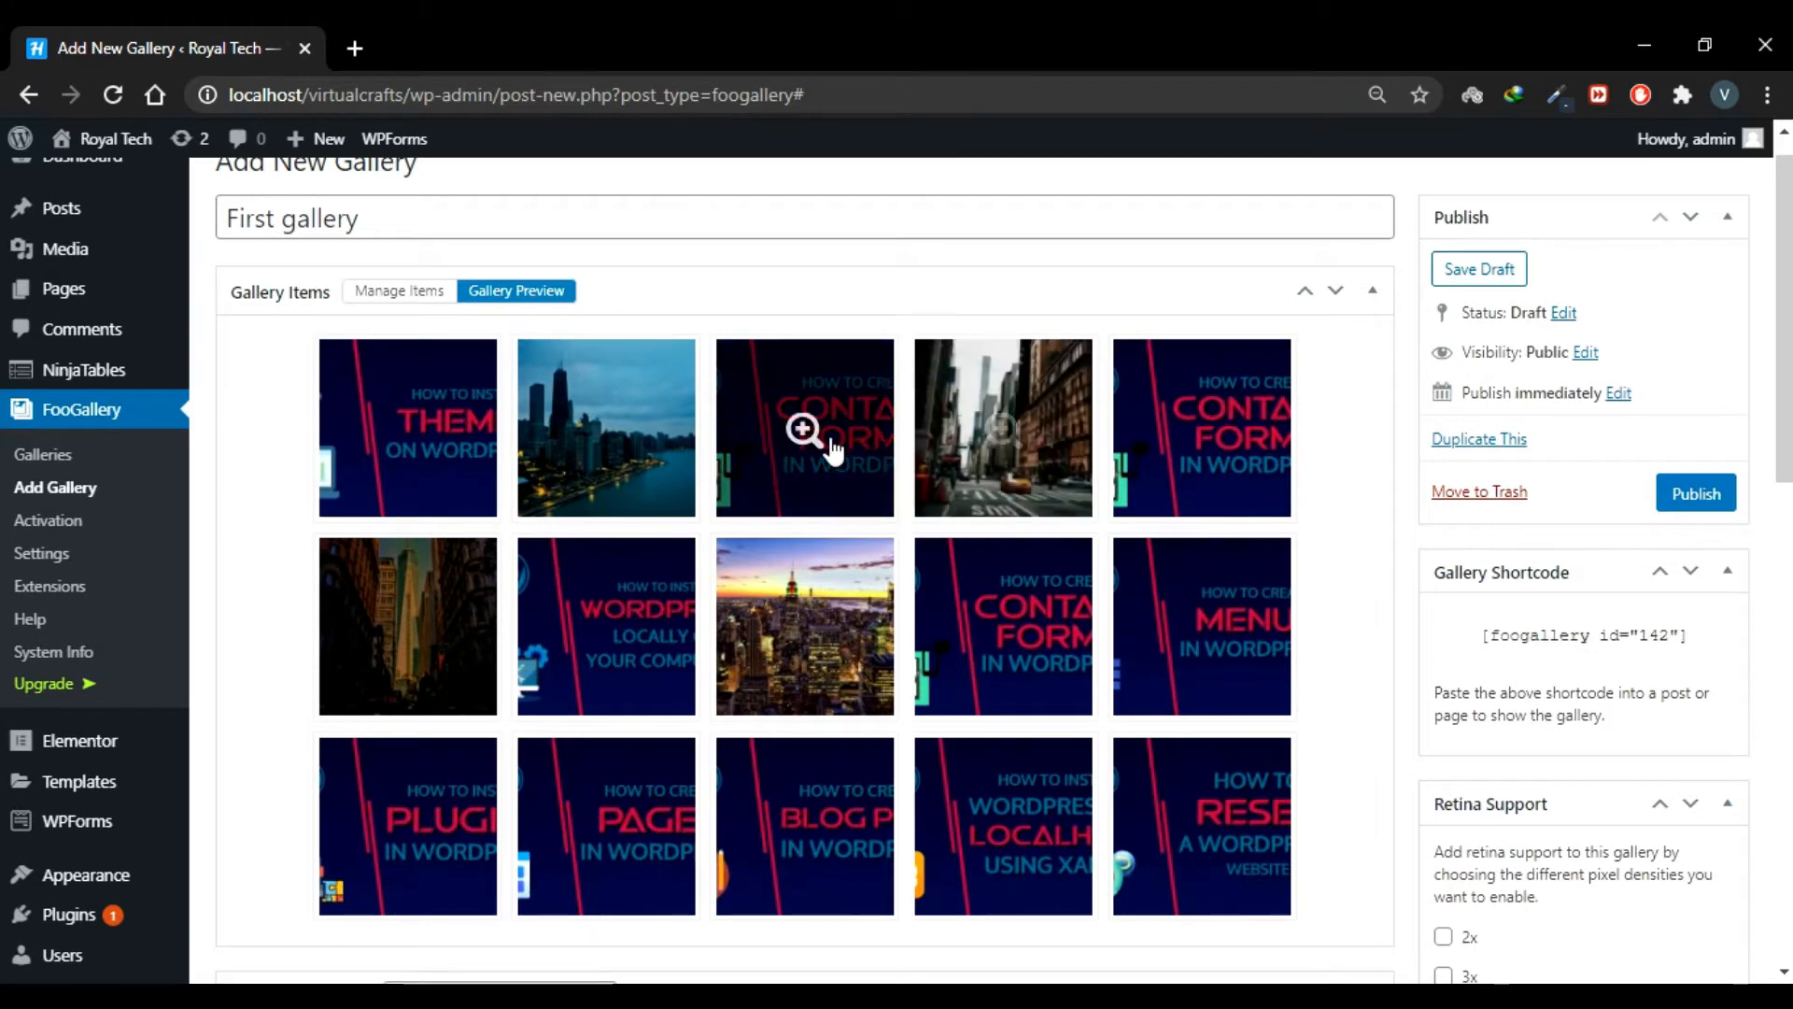
{"action": "scroll", "coordinate": [1357, 581], "scroll_direction": "down", "scroll_amount": 1}
{"action": "scroll", "coordinate": [1357, 581], "scroll_direction": "up", "scroll_amount": 2}
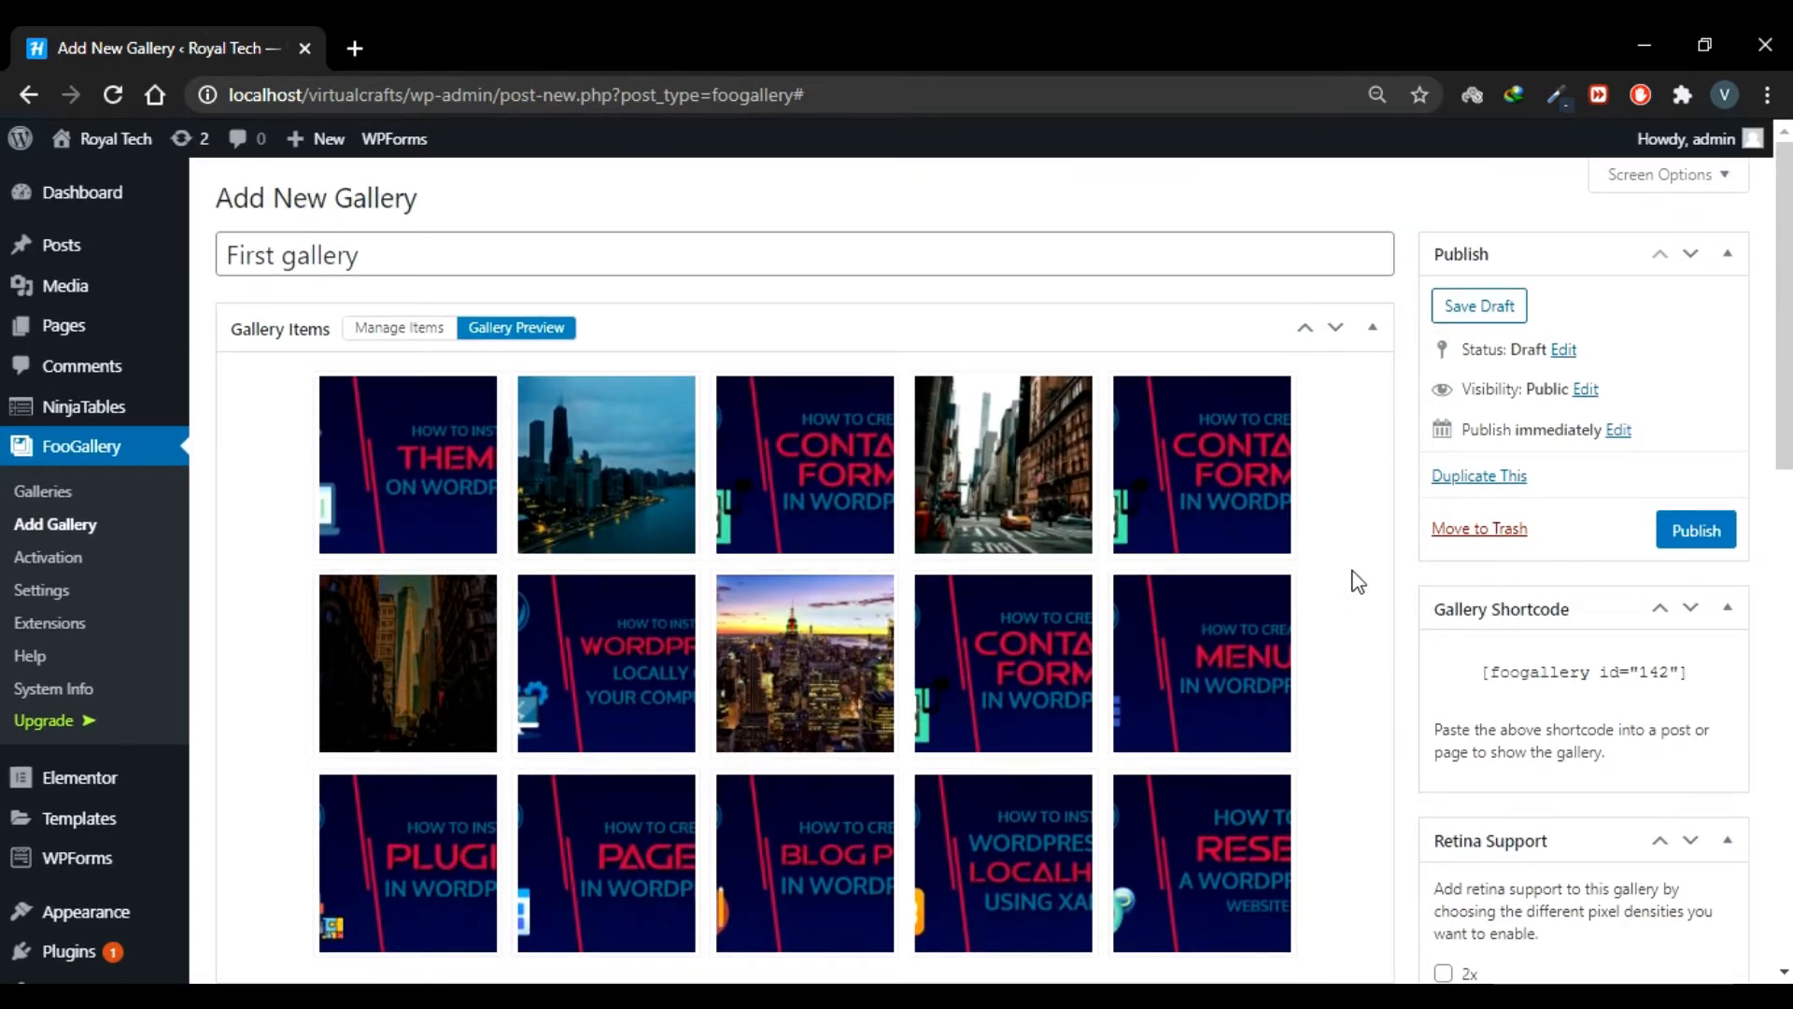
Set the gallery's thumbnail size to 350 wide by 350 high and check the updated preview
{"action": "scroll", "coordinate": [1357, 581], "scroll_direction": "down", "scroll_amount": 5}
{"action": "scroll", "coordinate": [1357, 581], "scroll_direction": "down", "scroll_amount": 1}
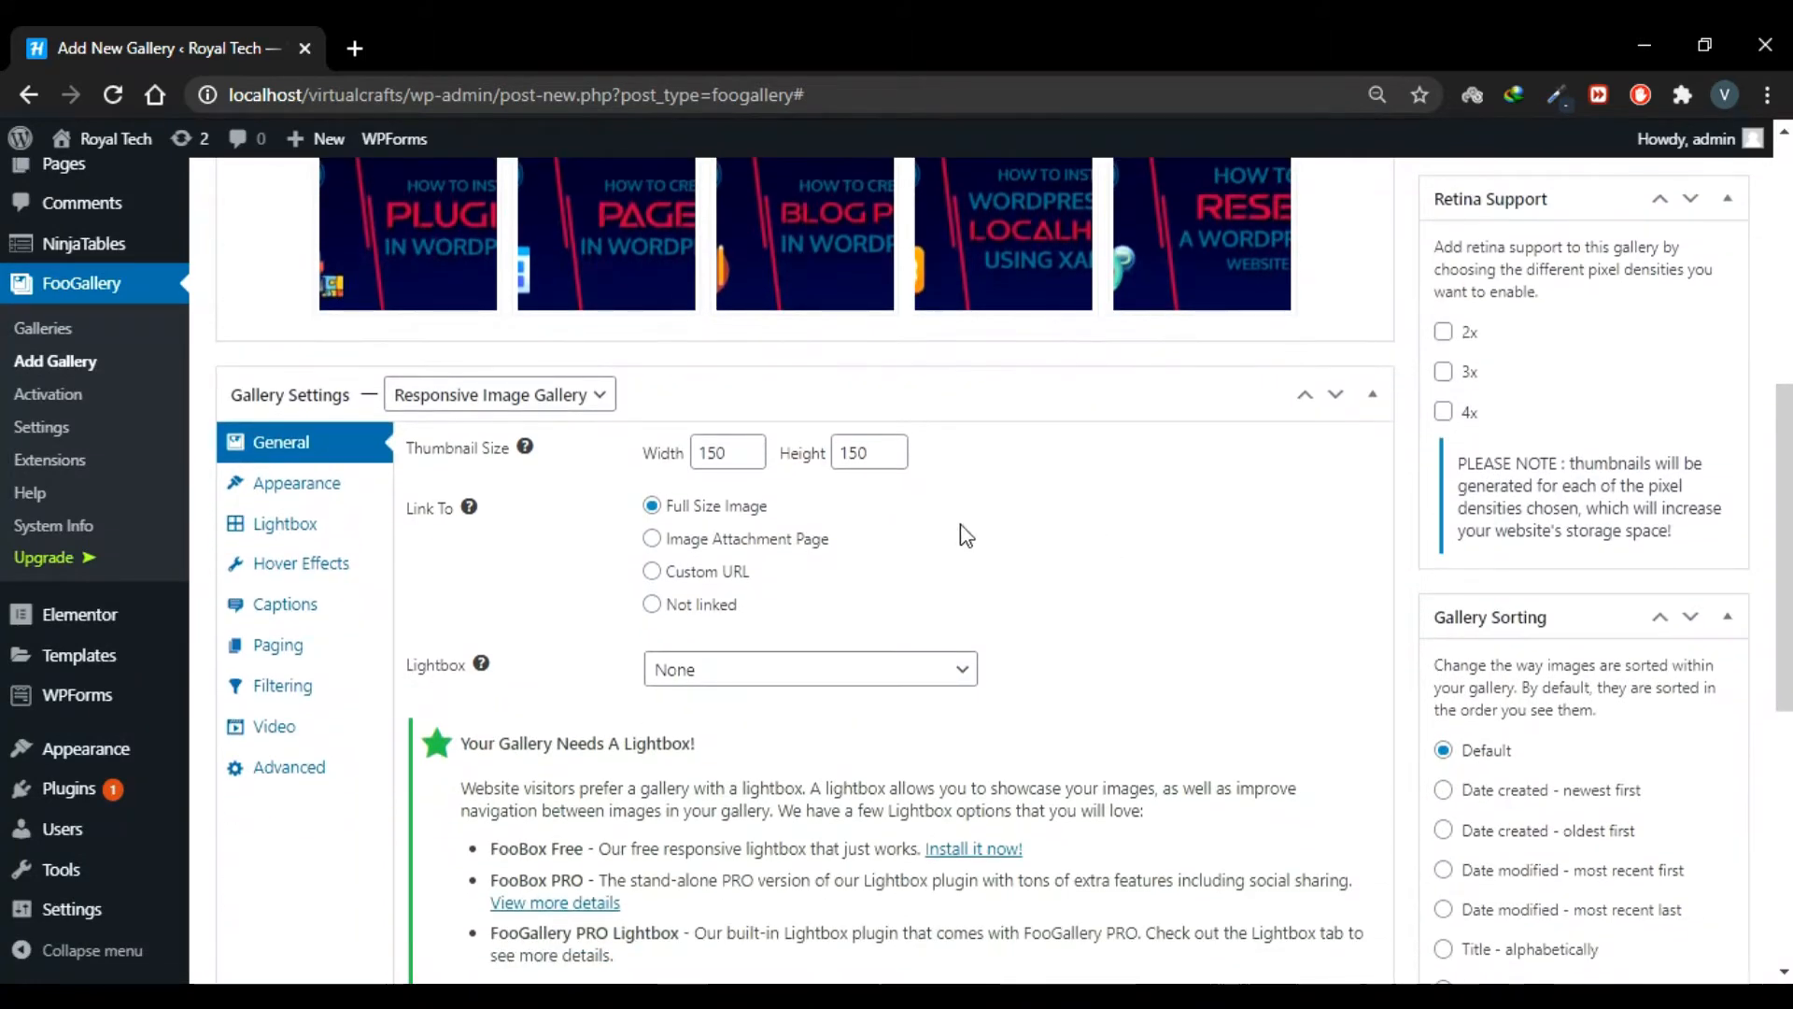
{"action": "scroll", "coordinate": [374, 588], "scroll_direction": "up", "scroll_amount": 2}
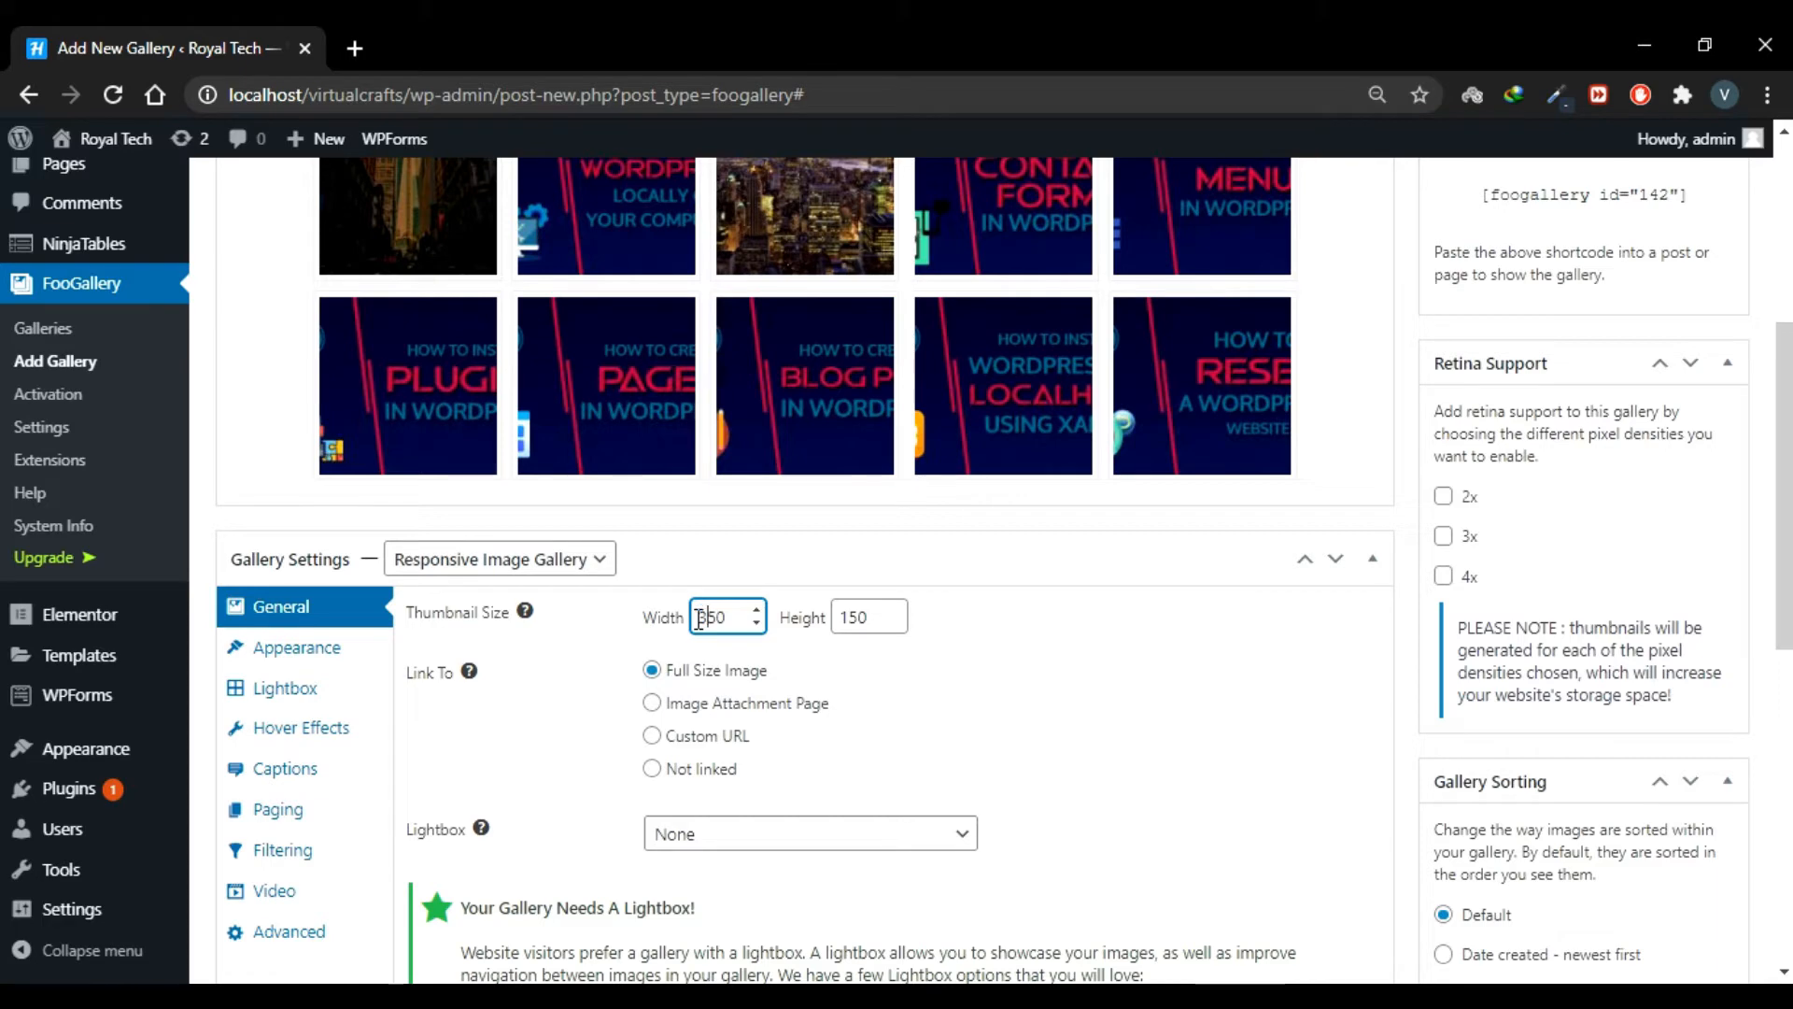
{"action": "left_click_drag", "start_coordinate": [850, 616], "coordinate": [836, 612]}
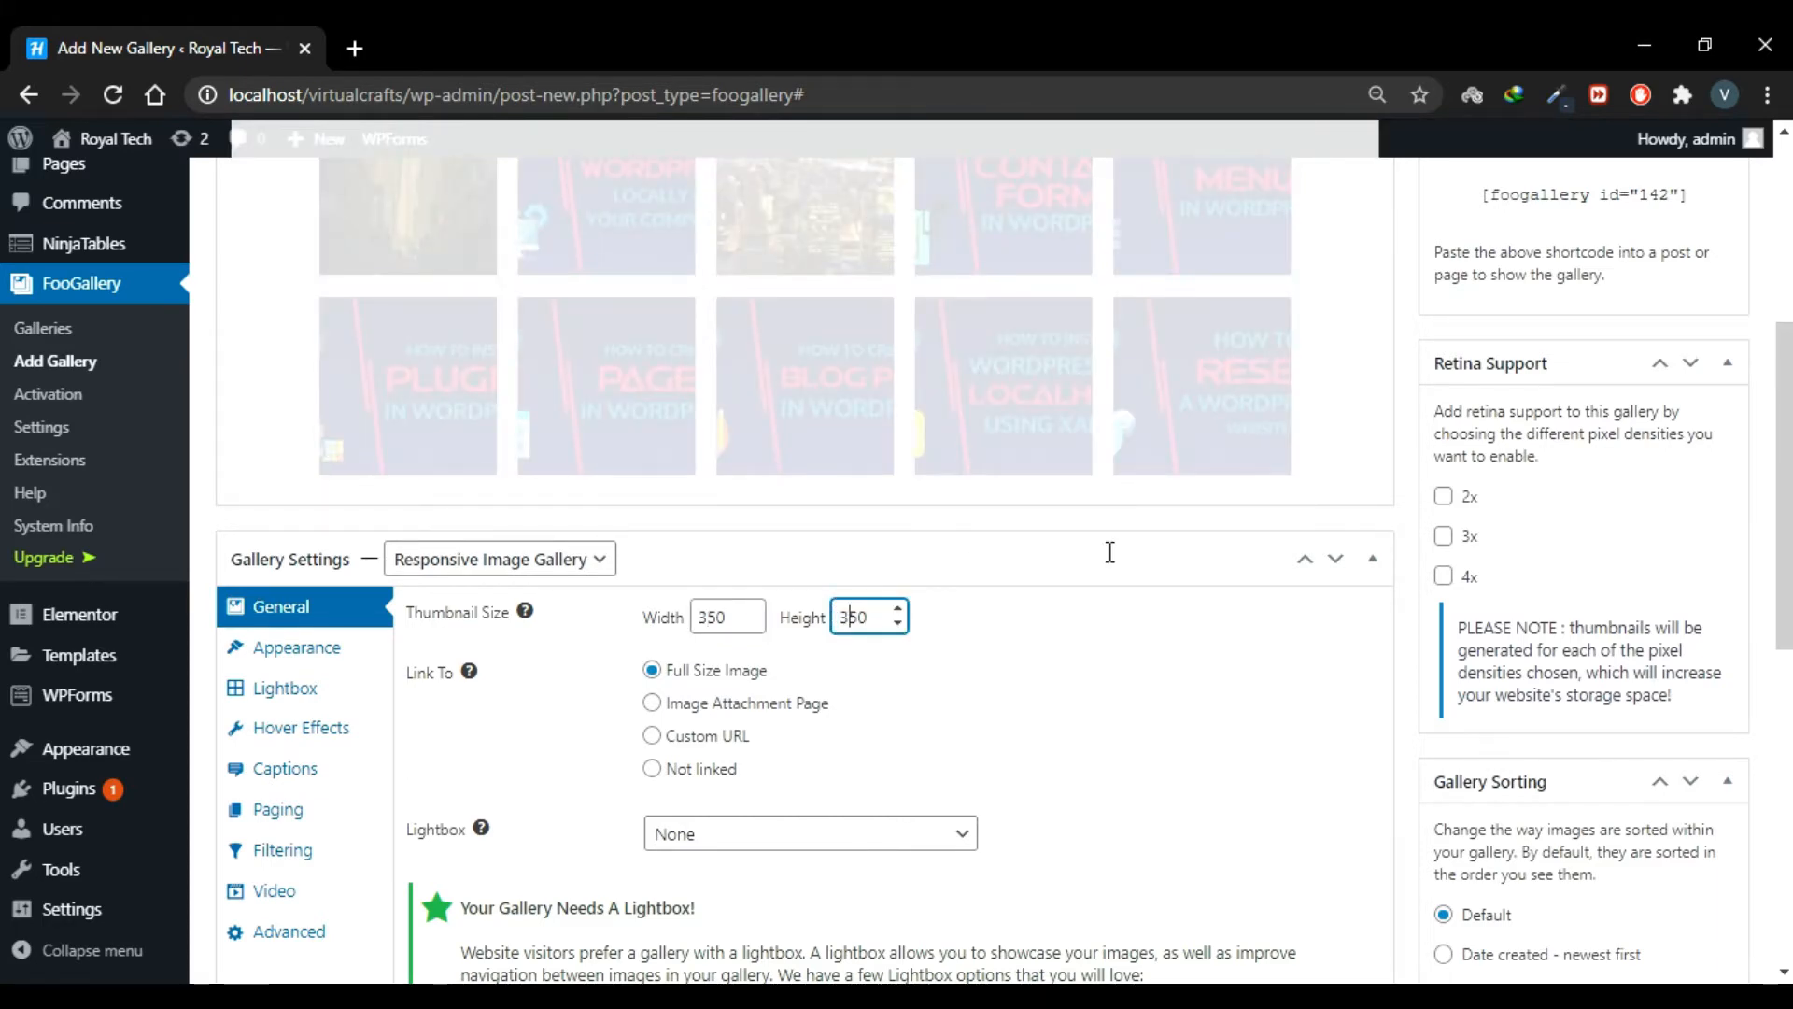
{"action": "type", "text": "3"}
{"action": "scroll", "coordinate": [1275, 417], "scroll_direction": "up", "scroll_amount": 5}
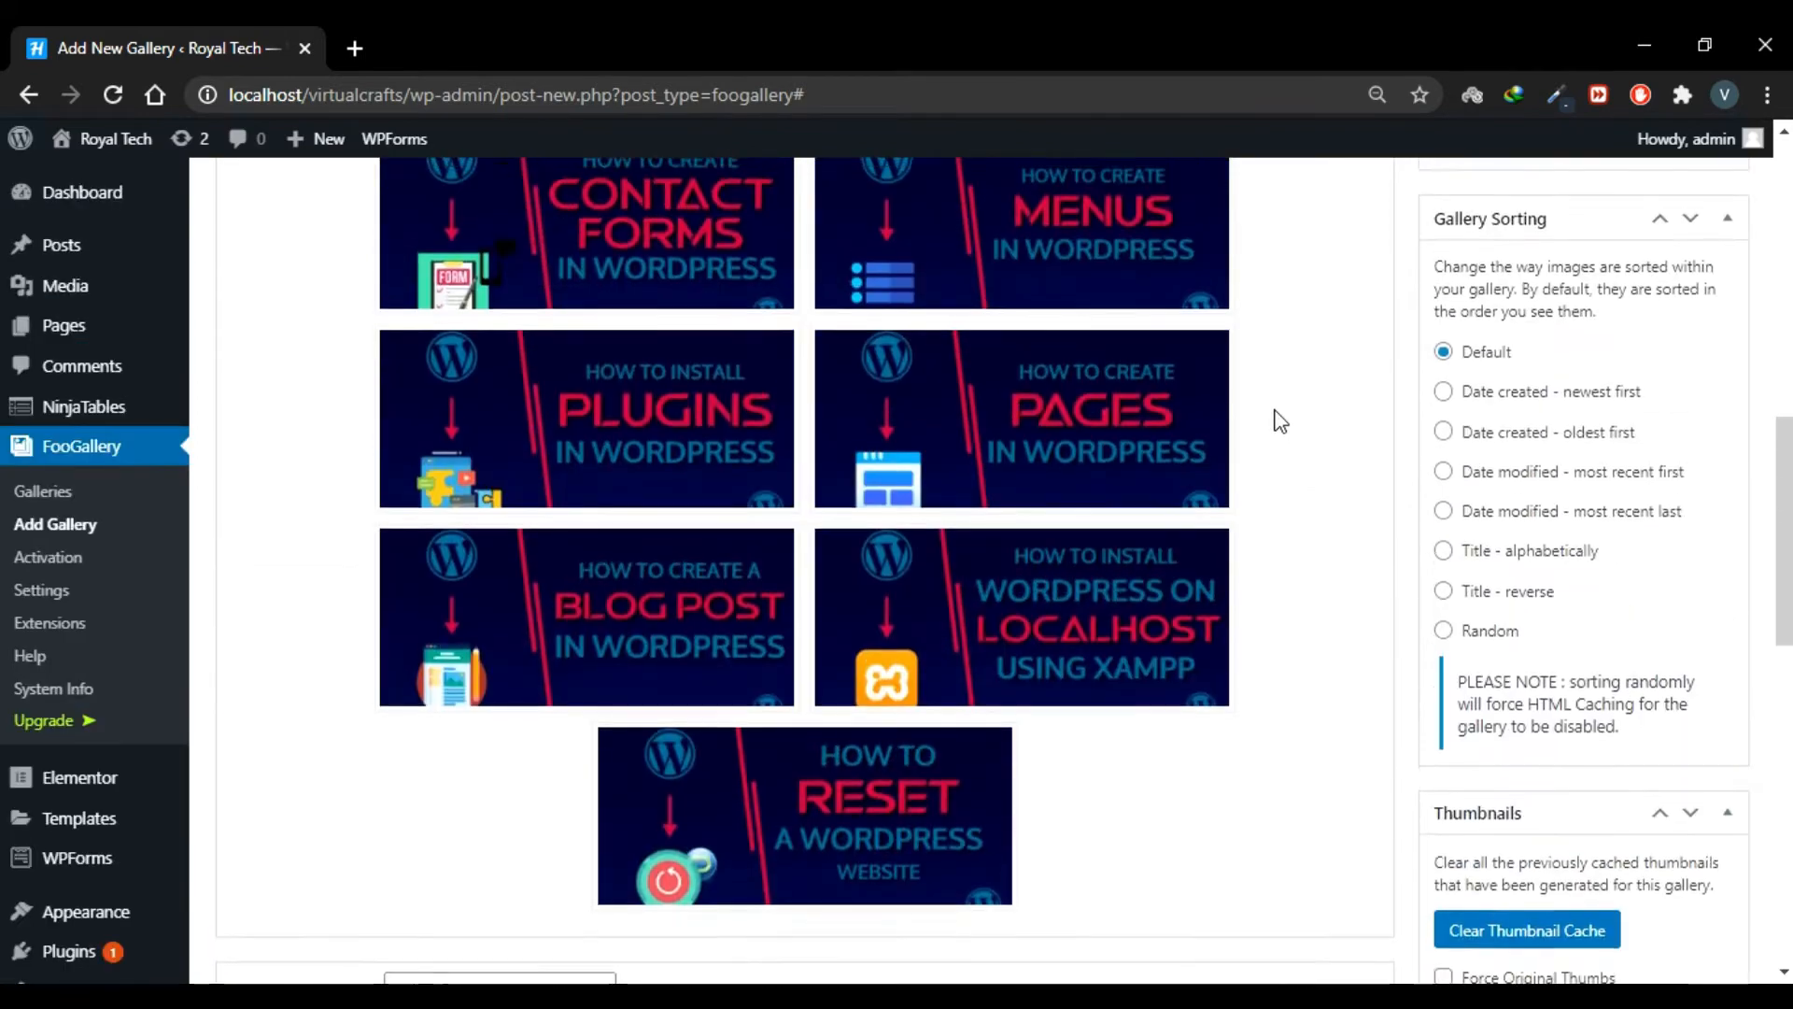
Examine how the square thumbnails crop the tutorial images and city photos in the gallery preview
{"action": "scroll", "coordinate": [1280, 420], "scroll_direction": "up", "scroll_amount": 3}
{"action": "scroll", "coordinate": [1280, 421], "scroll_direction": "down", "scroll_amount": 6}
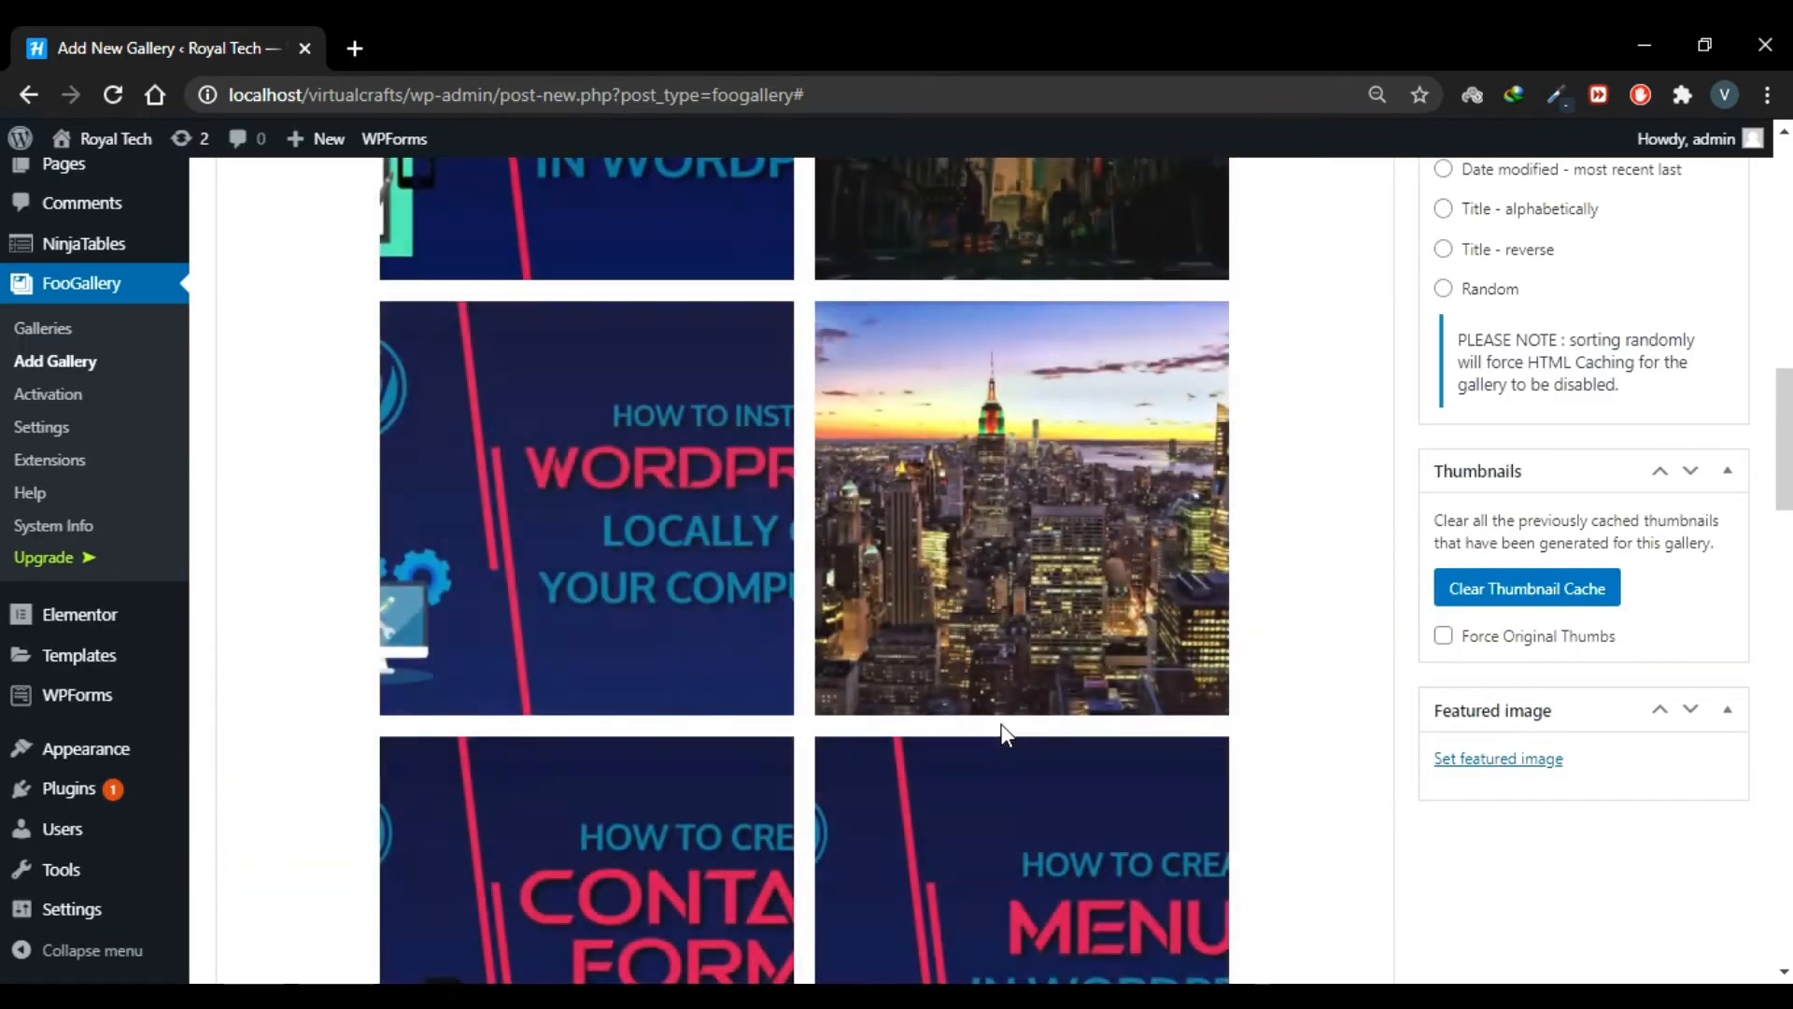
{"action": "scroll", "coordinate": [1276, 532], "scroll_direction": "up", "scroll_amount": 5}
{"action": "scroll", "coordinate": [1276, 527], "scroll_direction": "up", "scroll_amount": 8}
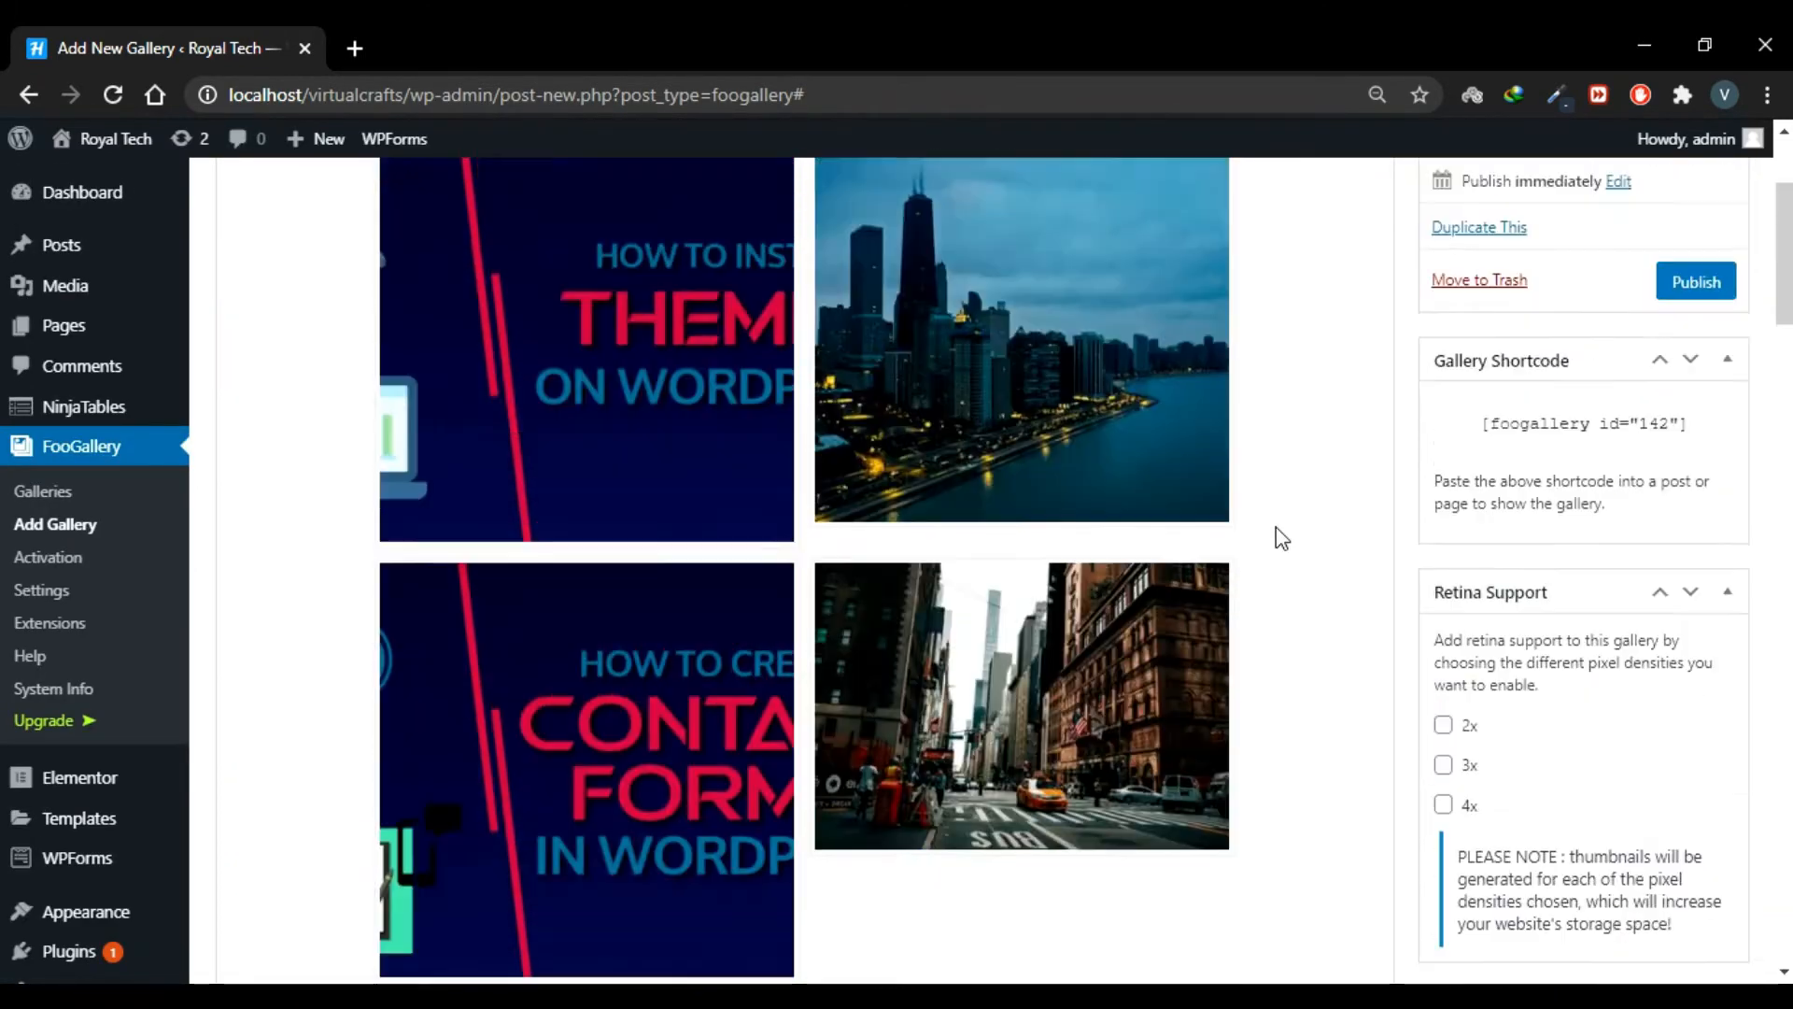
{"action": "scroll", "coordinate": [1275, 527], "scroll_direction": "down", "scroll_amount": 5}
{"action": "scroll", "coordinate": [1276, 528], "scroll_direction": "down", "scroll_amount": 15}
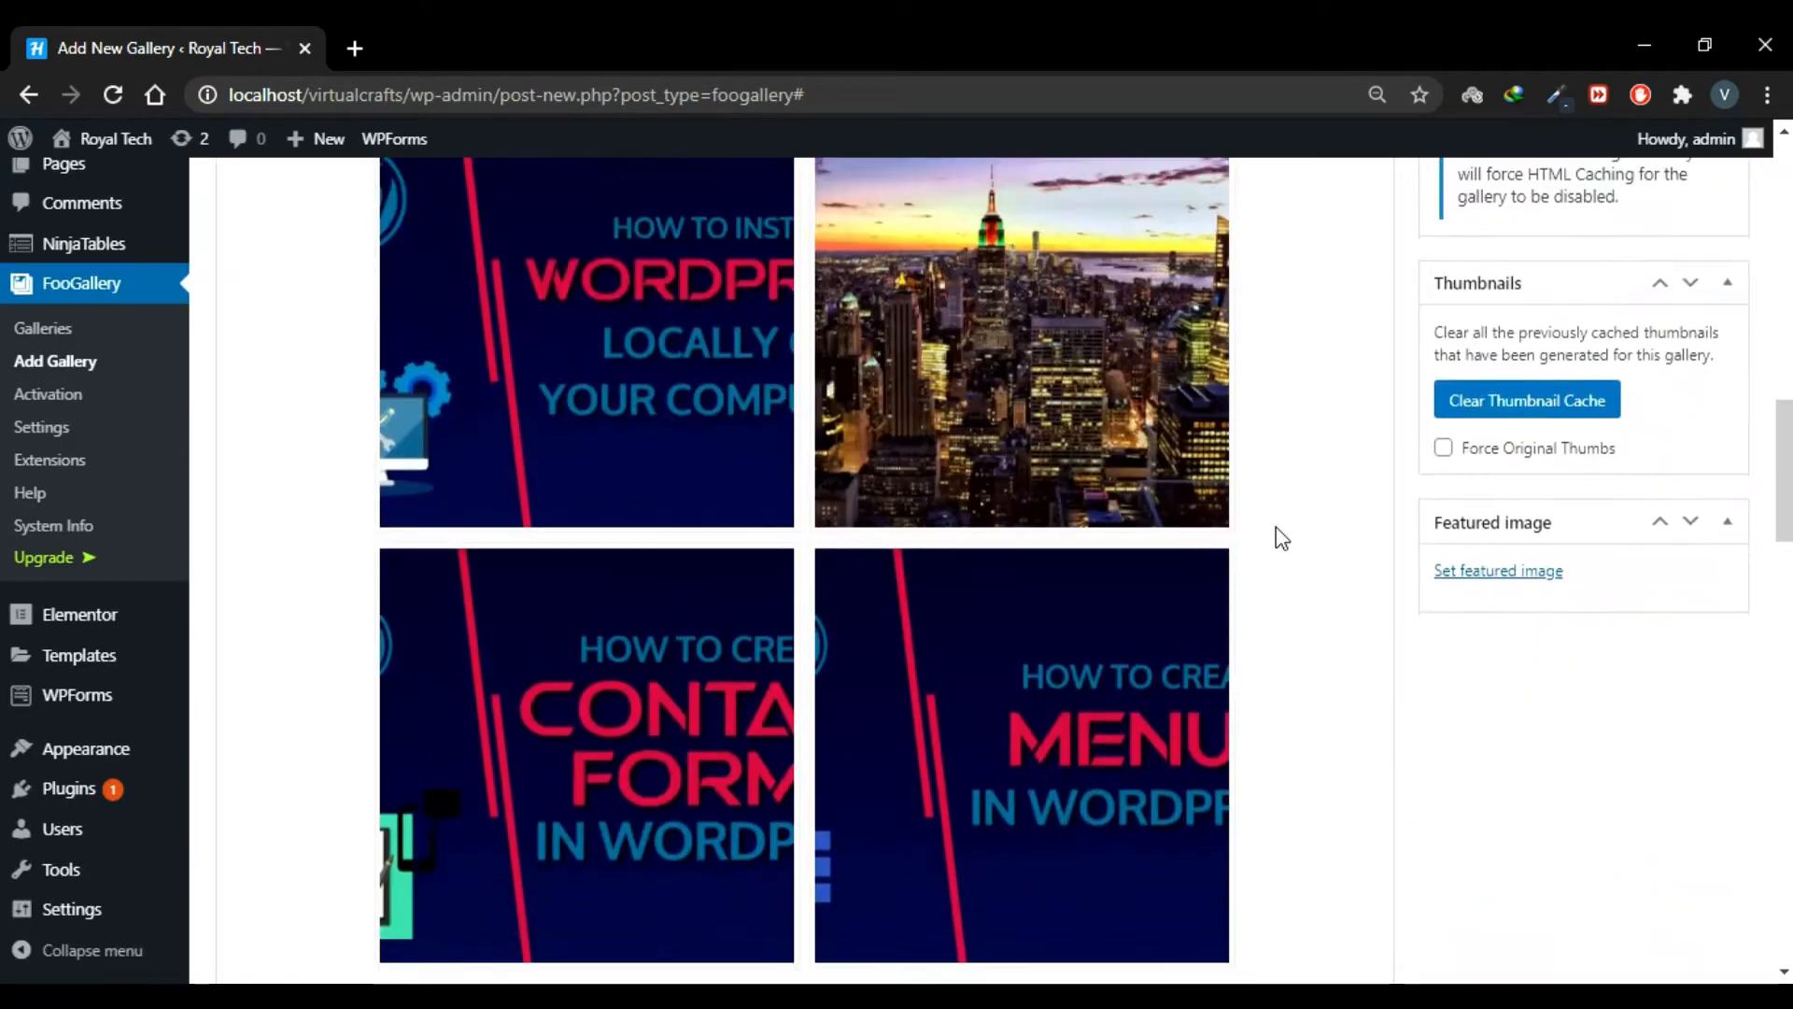
Set the gallery's thumbnail size to 200 wide by 200 high and check the updated preview
{"action": "scroll", "coordinate": [1282, 539], "scroll_direction": "down", "scroll_amount": 15}
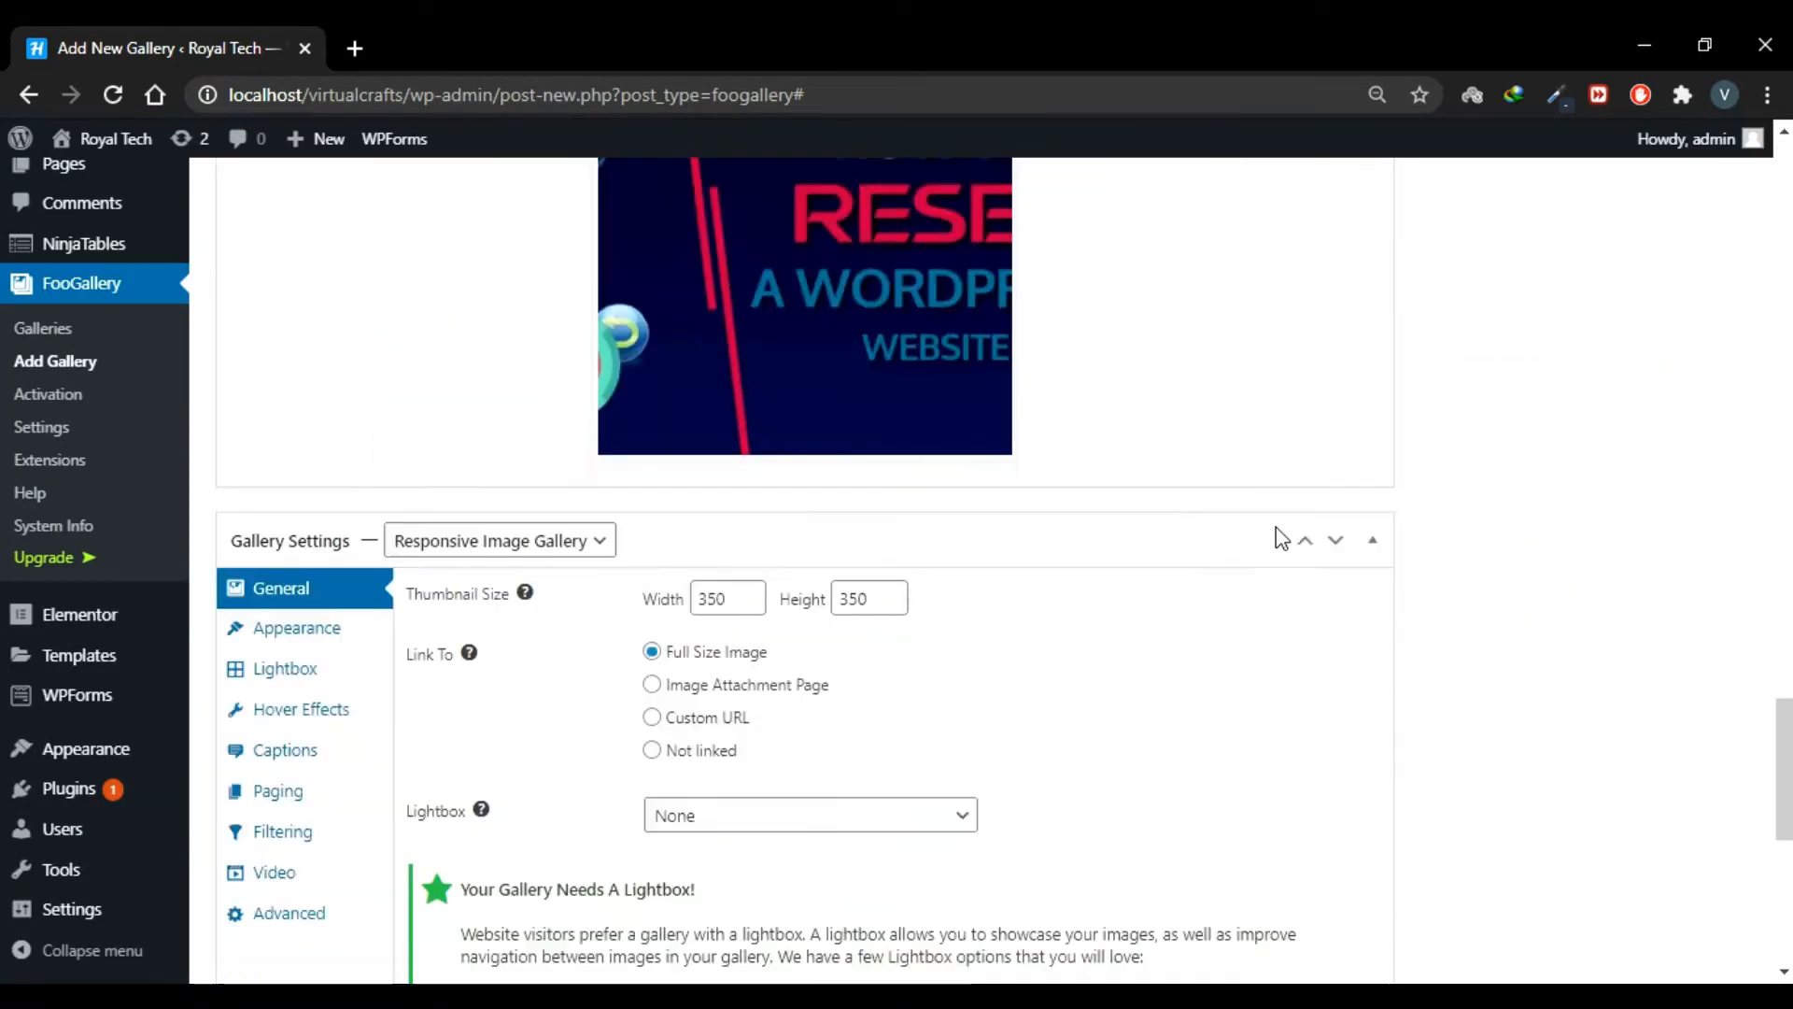
{"action": "scroll", "coordinate": [1008, 399], "scroll_direction": "up", "scroll_amount": 4}
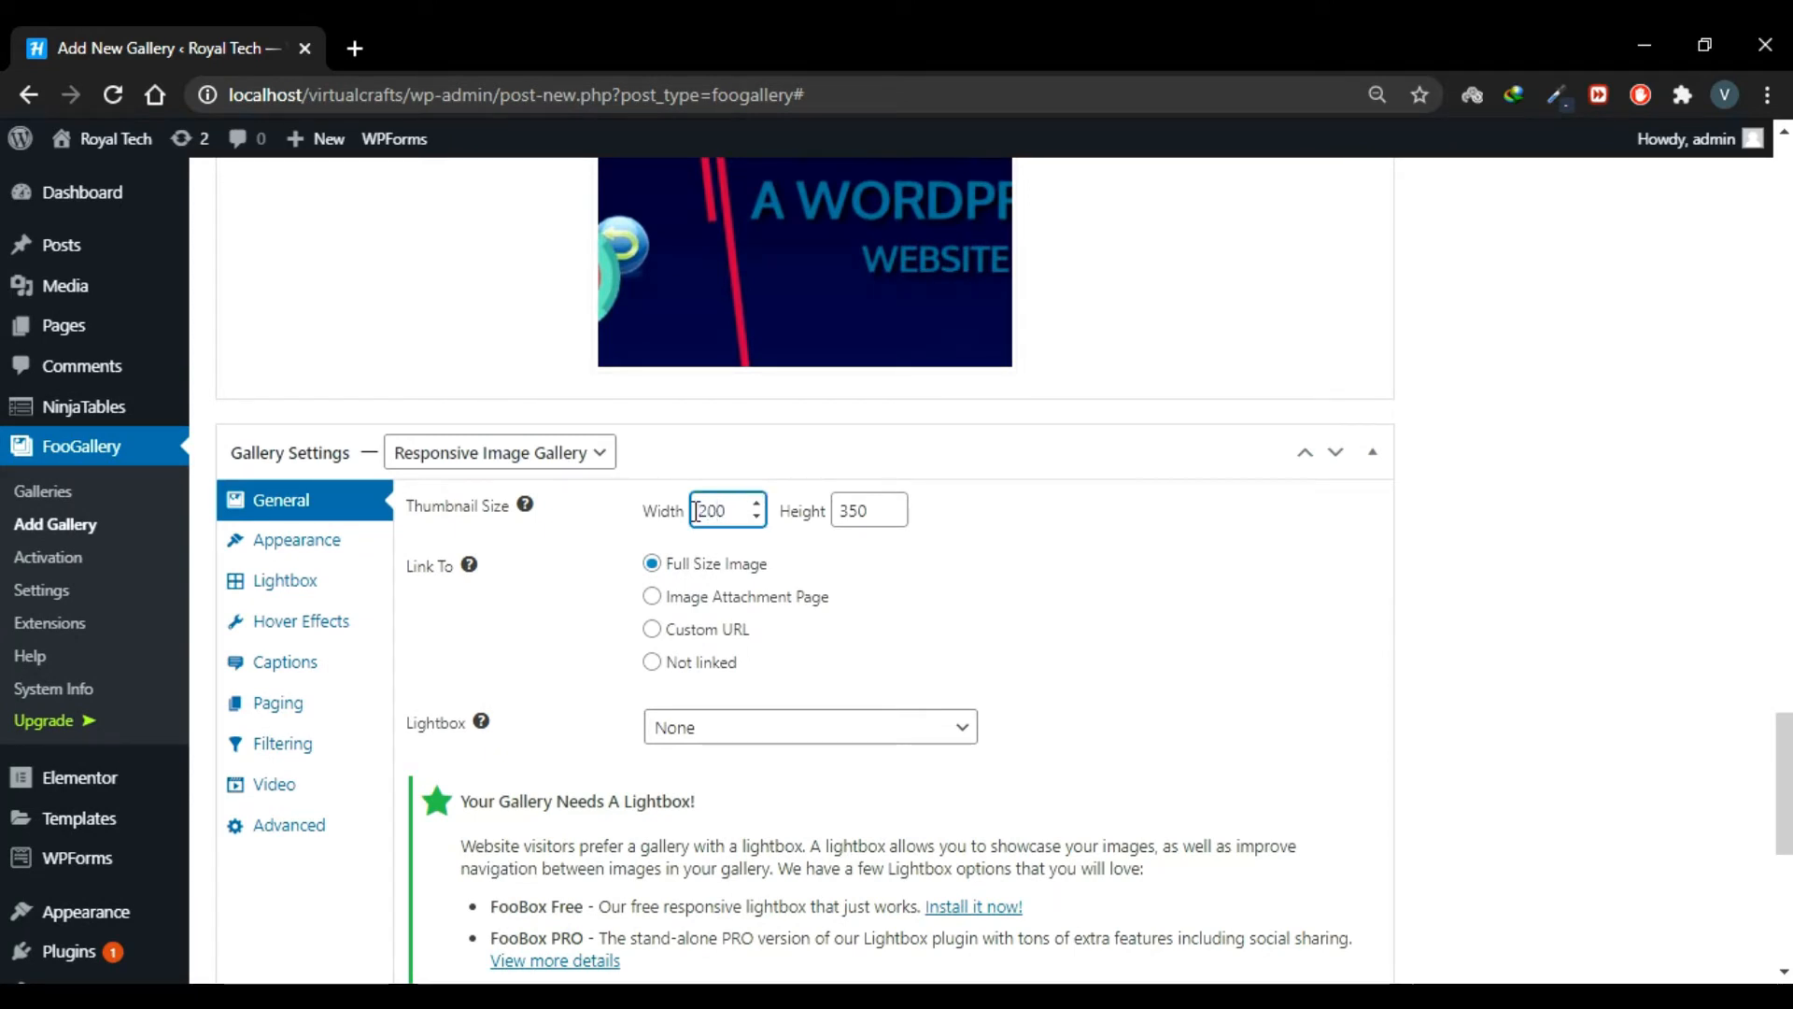
{"action": "left_click_drag", "start_coordinate": [861, 511], "coordinate": [843, 512]}
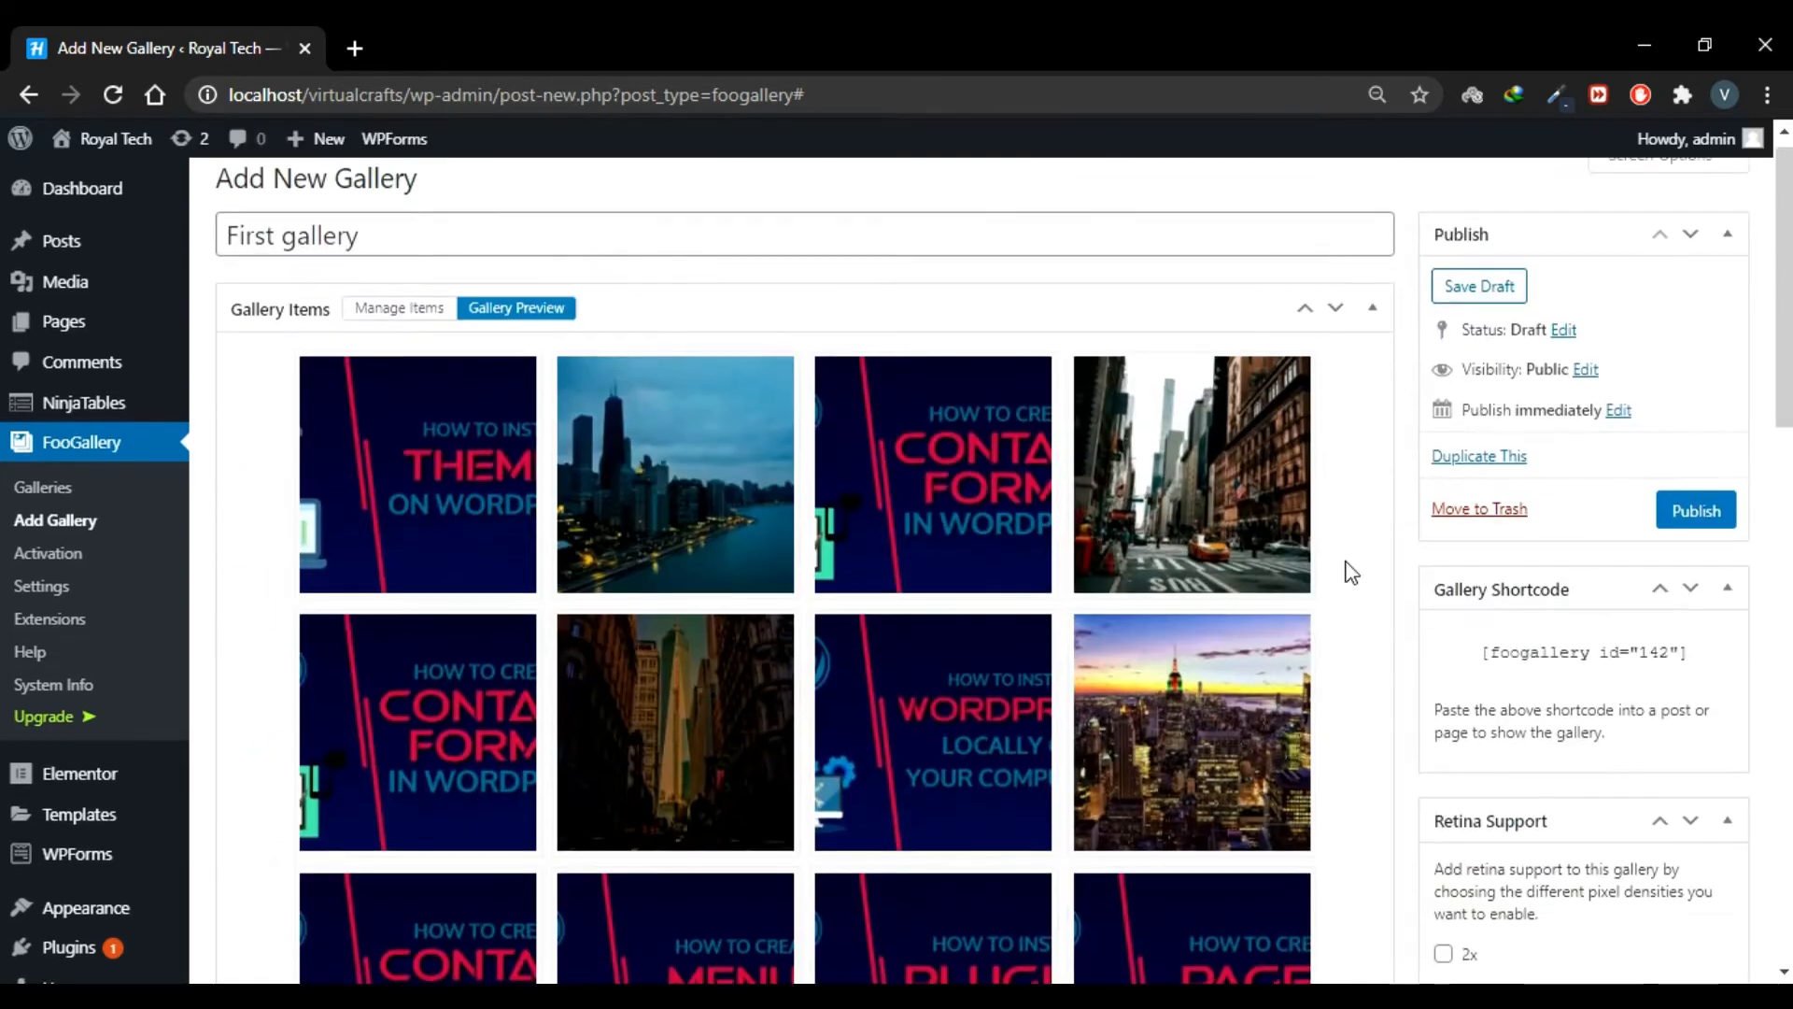
{"action": "scroll", "coordinate": [1349, 572], "scroll_direction": "down", "scroll_amount": 3}
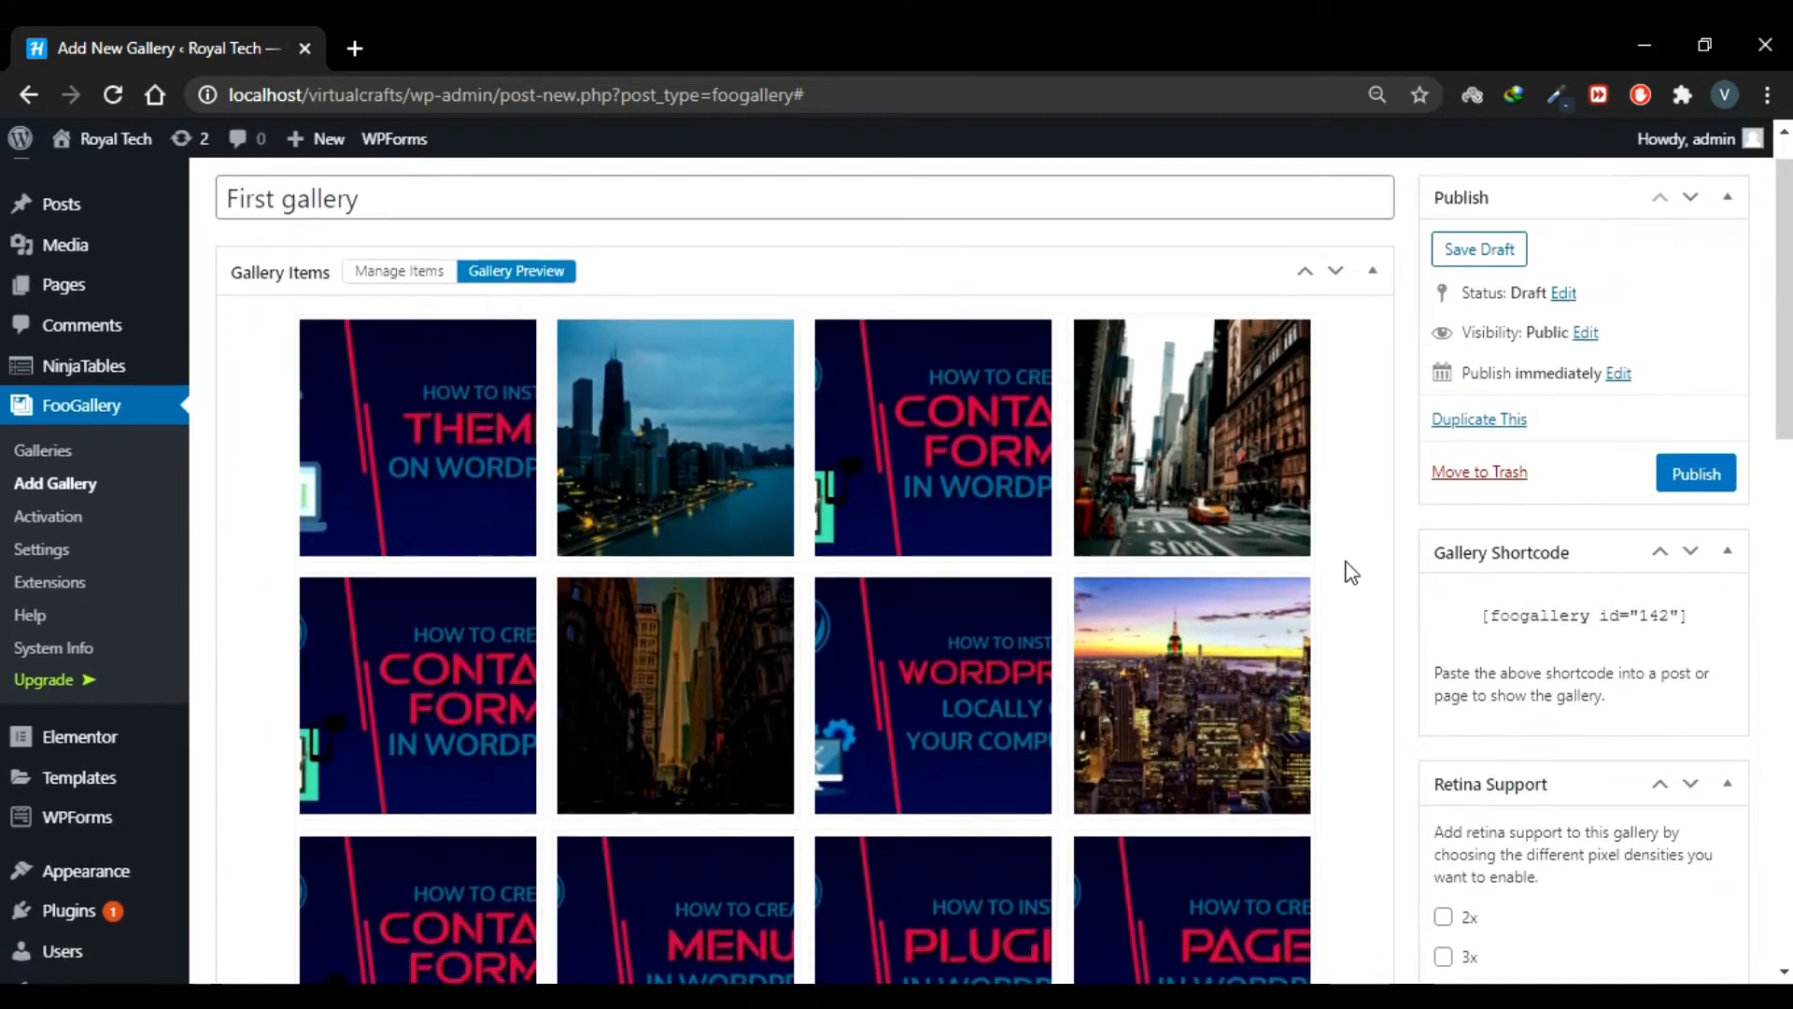
Check which lightbox options are offered in the gallery's general settings and leave the choice unchanged
{"action": "scroll", "coordinate": [1349, 572], "scroll_direction": "down", "scroll_amount": 8}
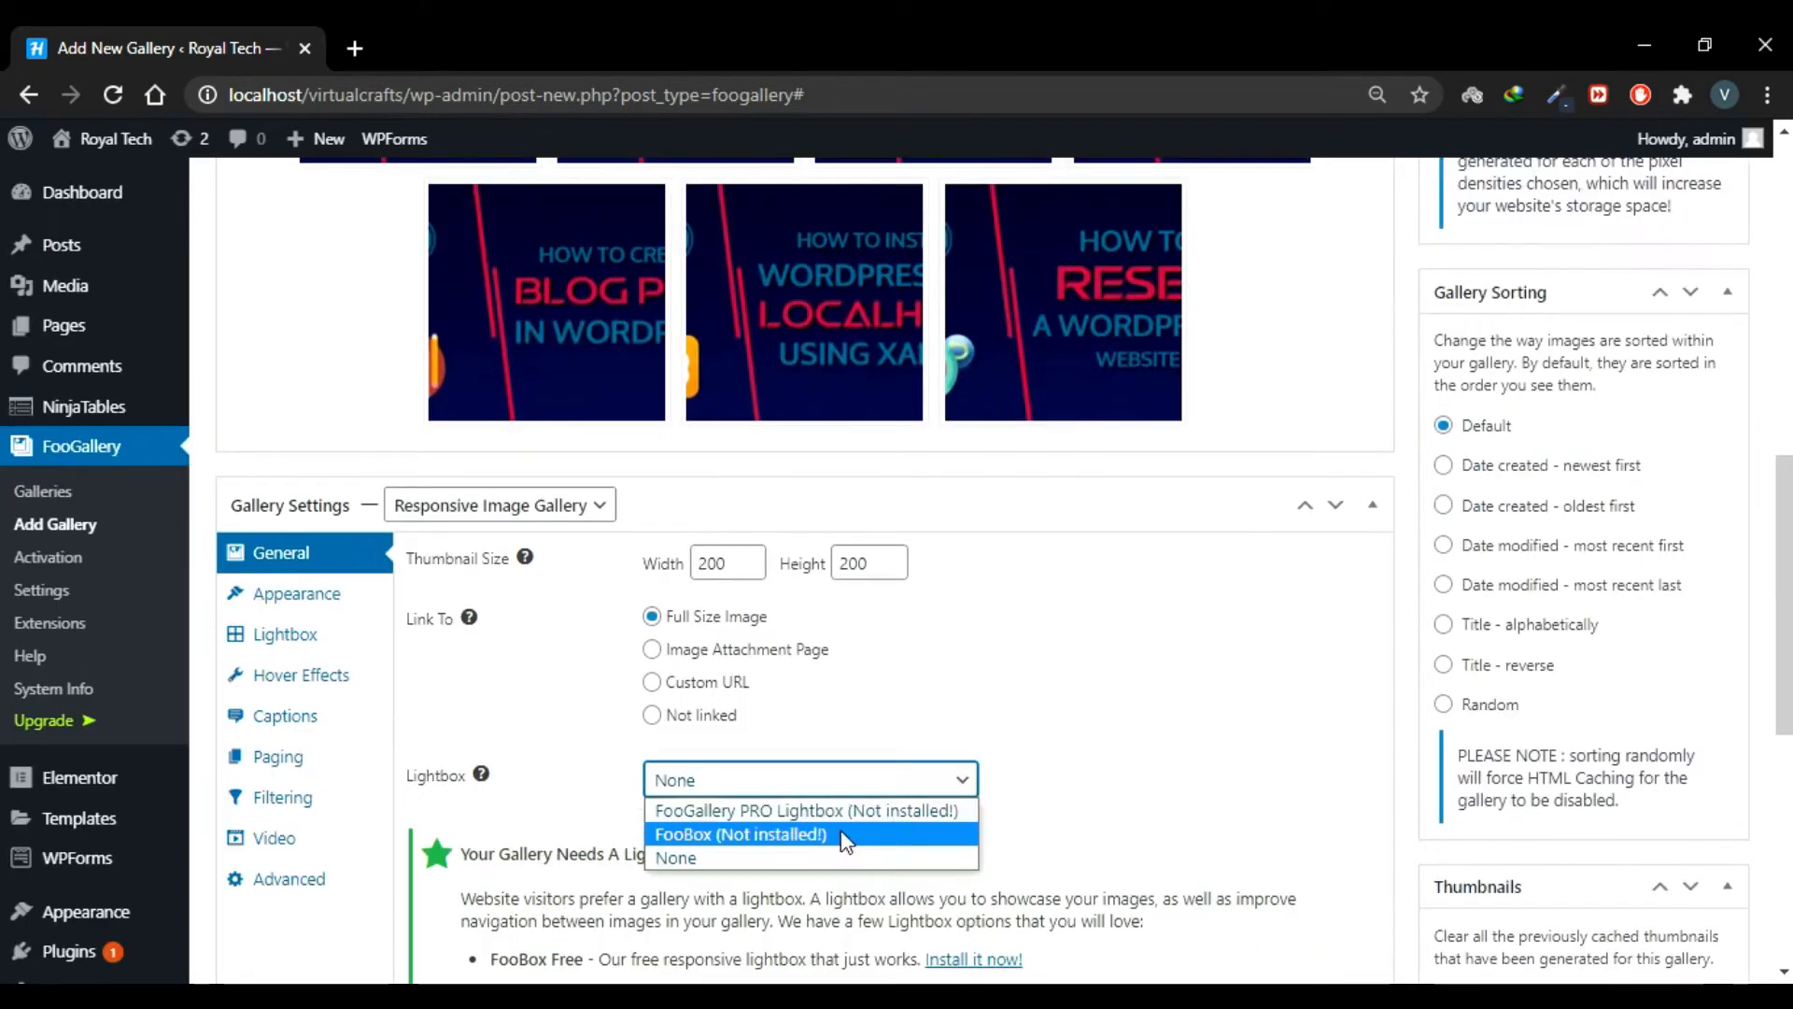
{"action": "left_click", "coordinate": [1004, 745]}
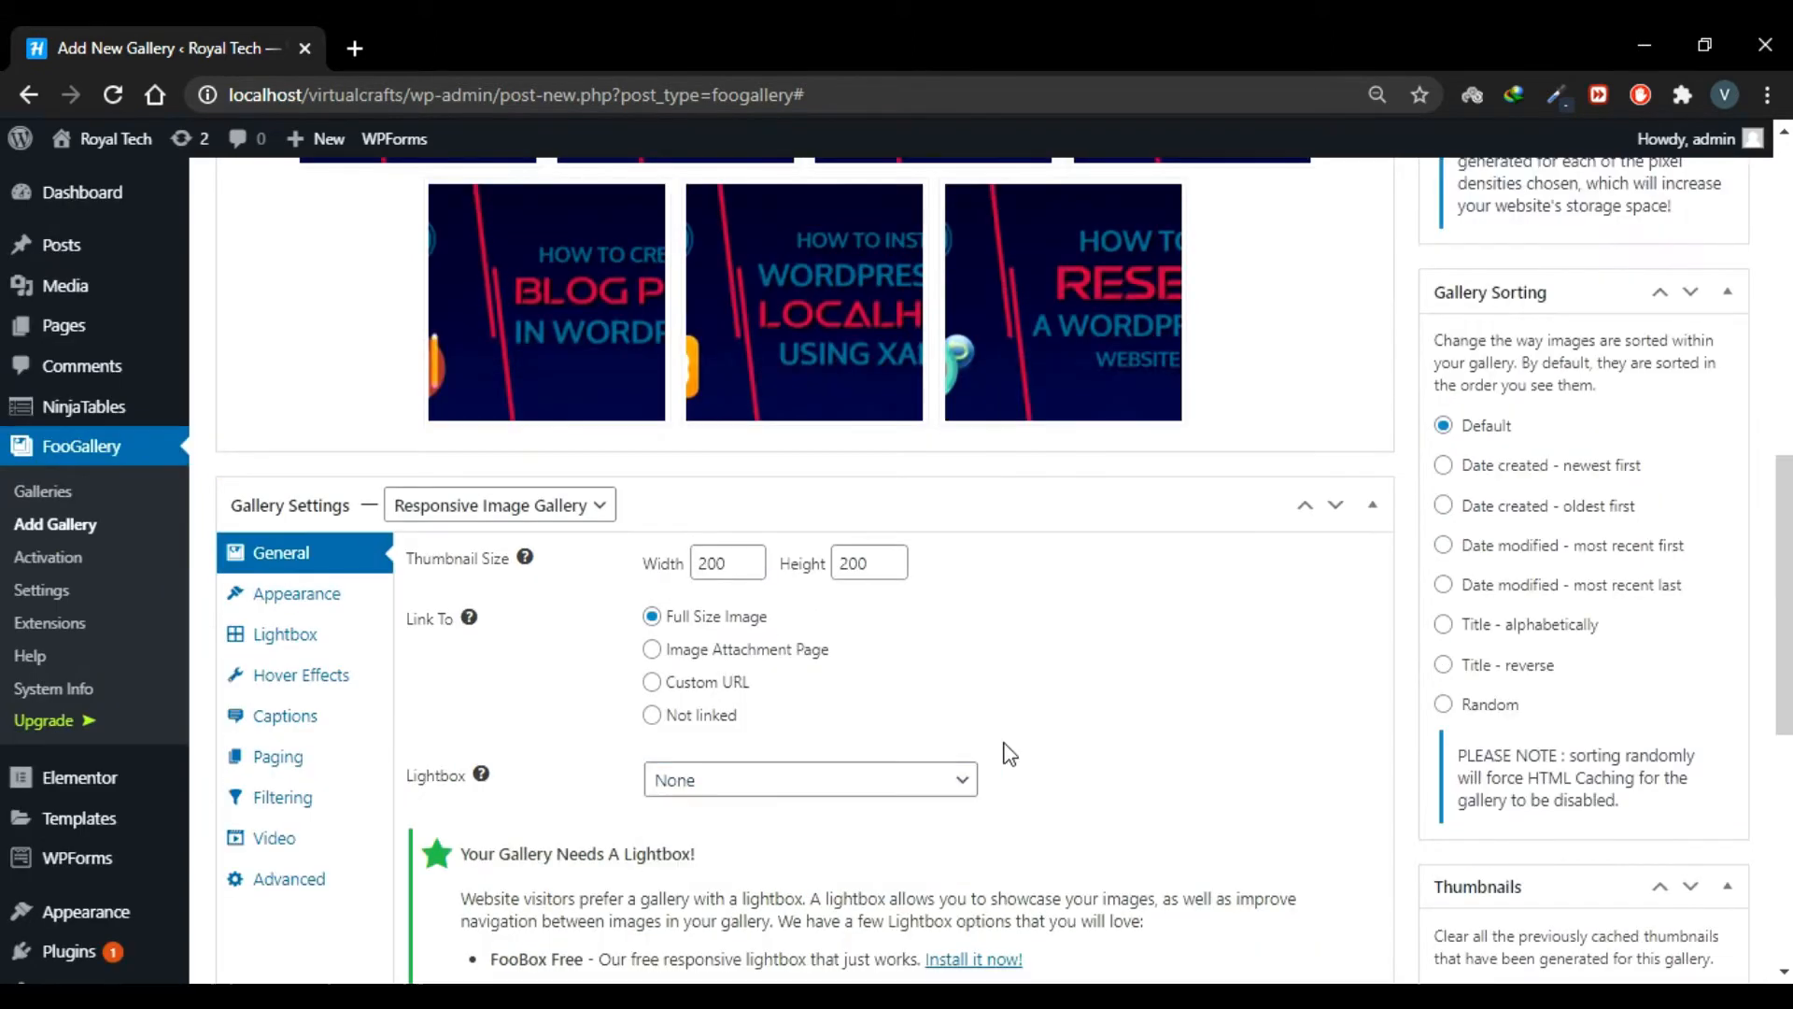
{"action": "left_click", "coordinate": [826, 788]}
{"action": "left_click", "coordinate": [961, 781]}
{"action": "left_click", "coordinate": [962, 785]}
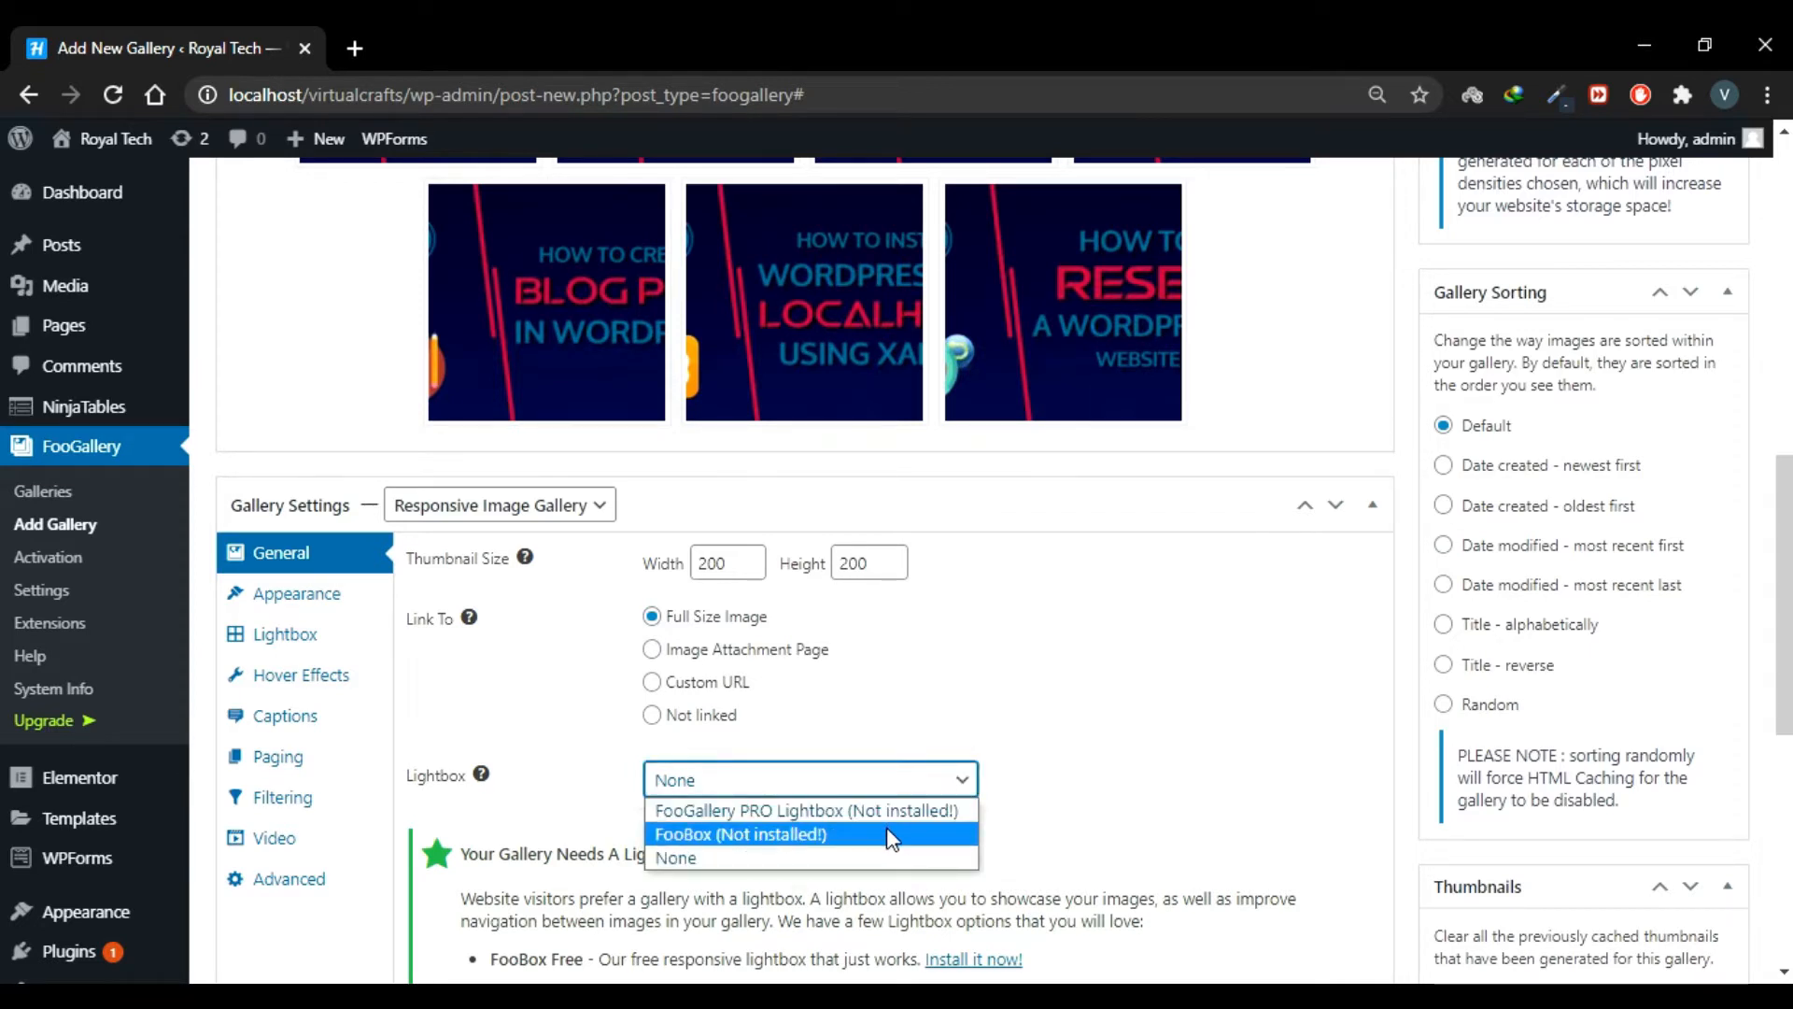
{"action": "left_click", "coordinate": [961, 720]}
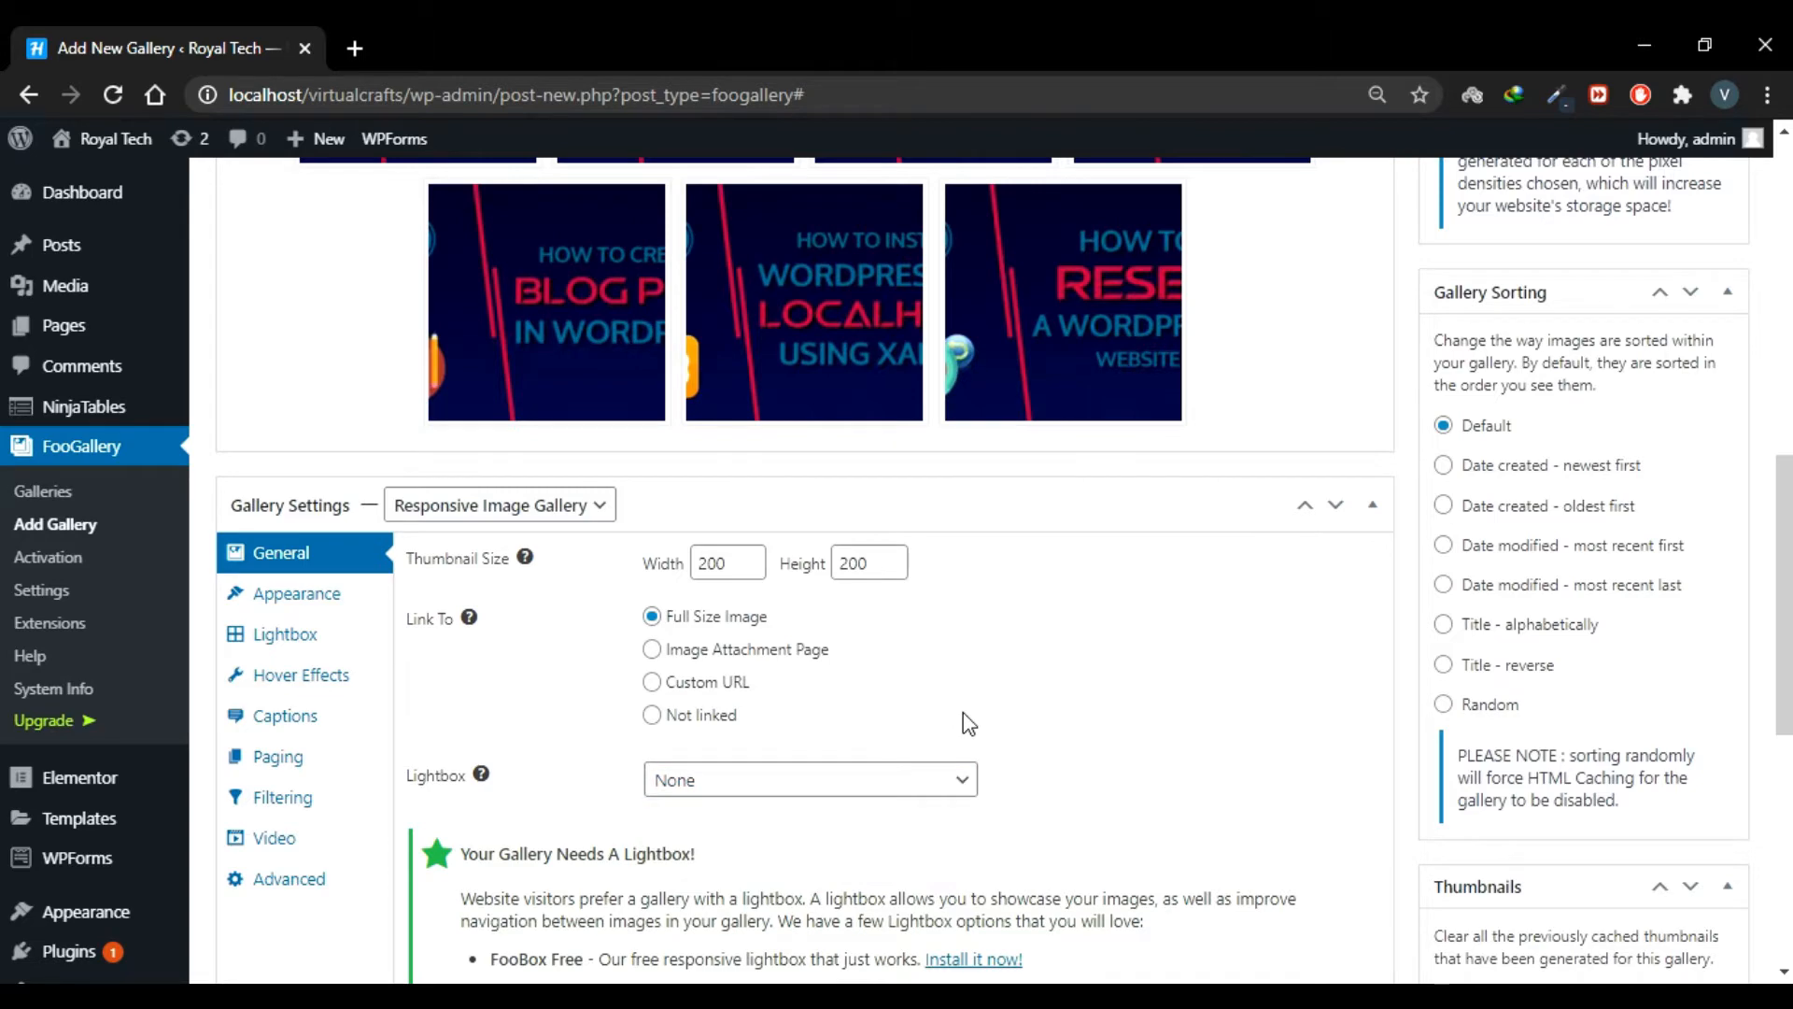
Publish the gallery titled First gallery
{"action": "scroll", "coordinate": [962, 719], "scroll_direction": "up", "scroll_amount": 6}
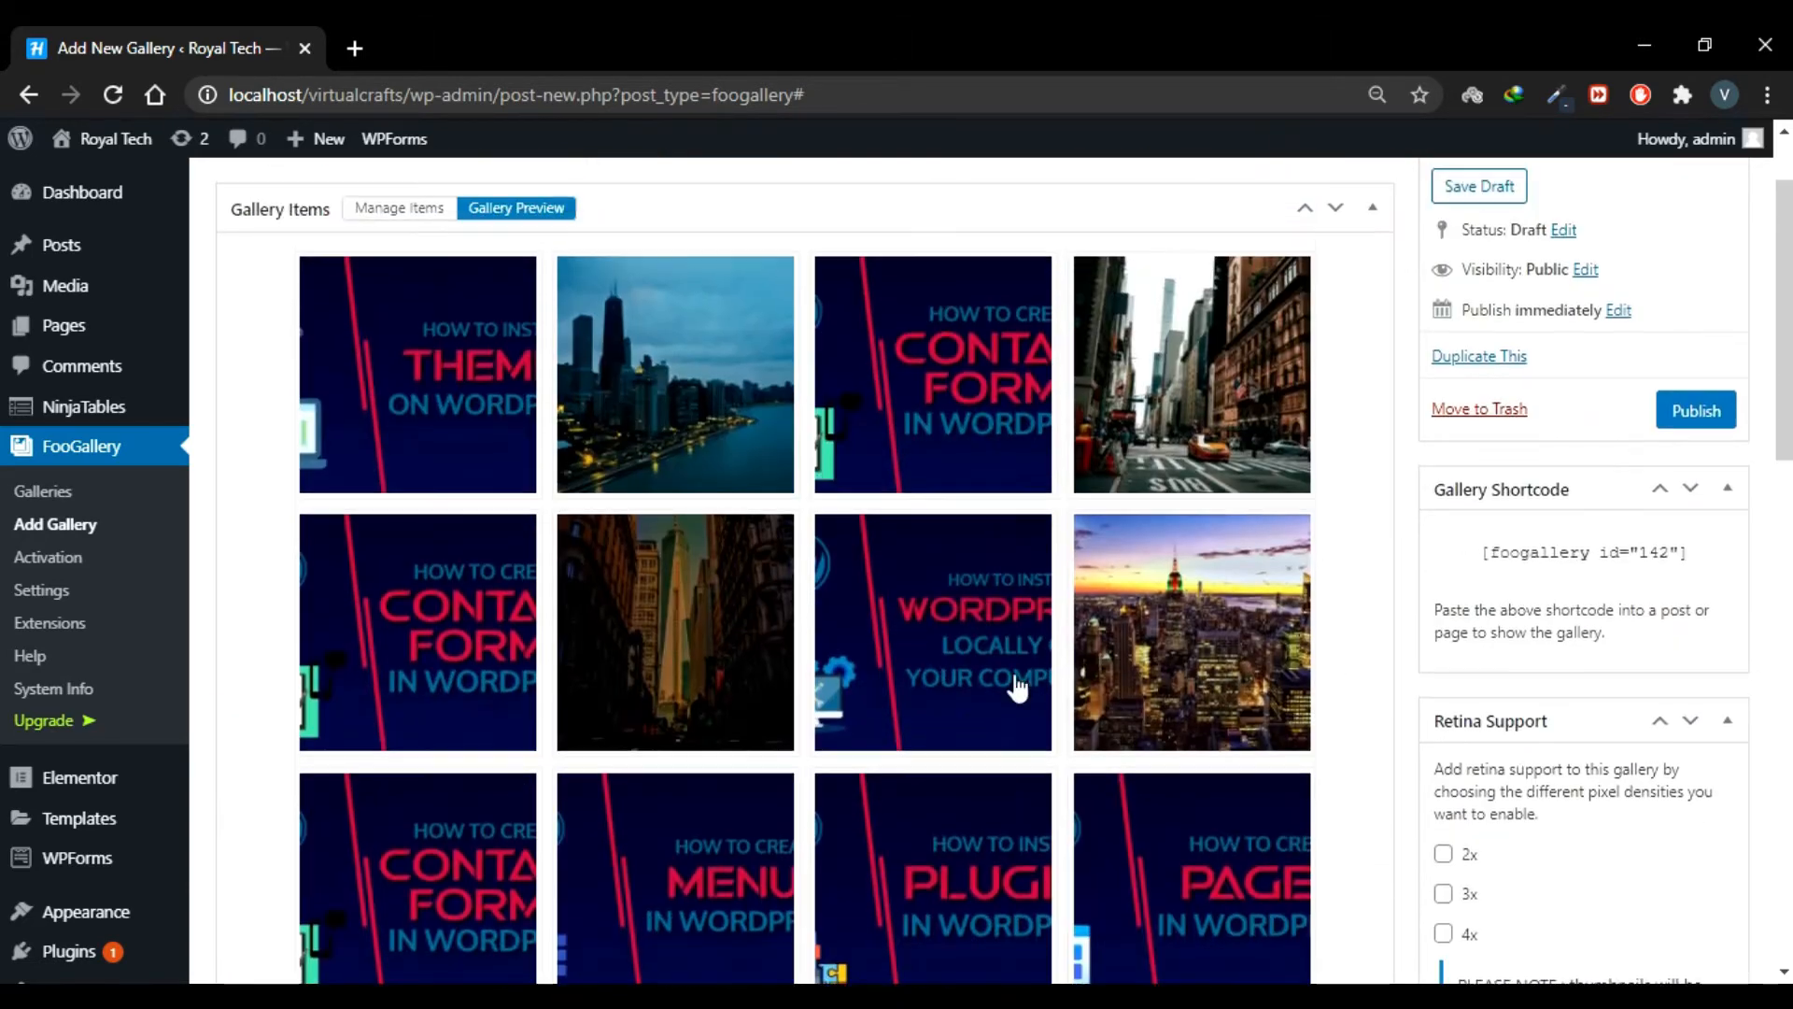
{"action": "left_click", "coordinate": [1698, 415]}
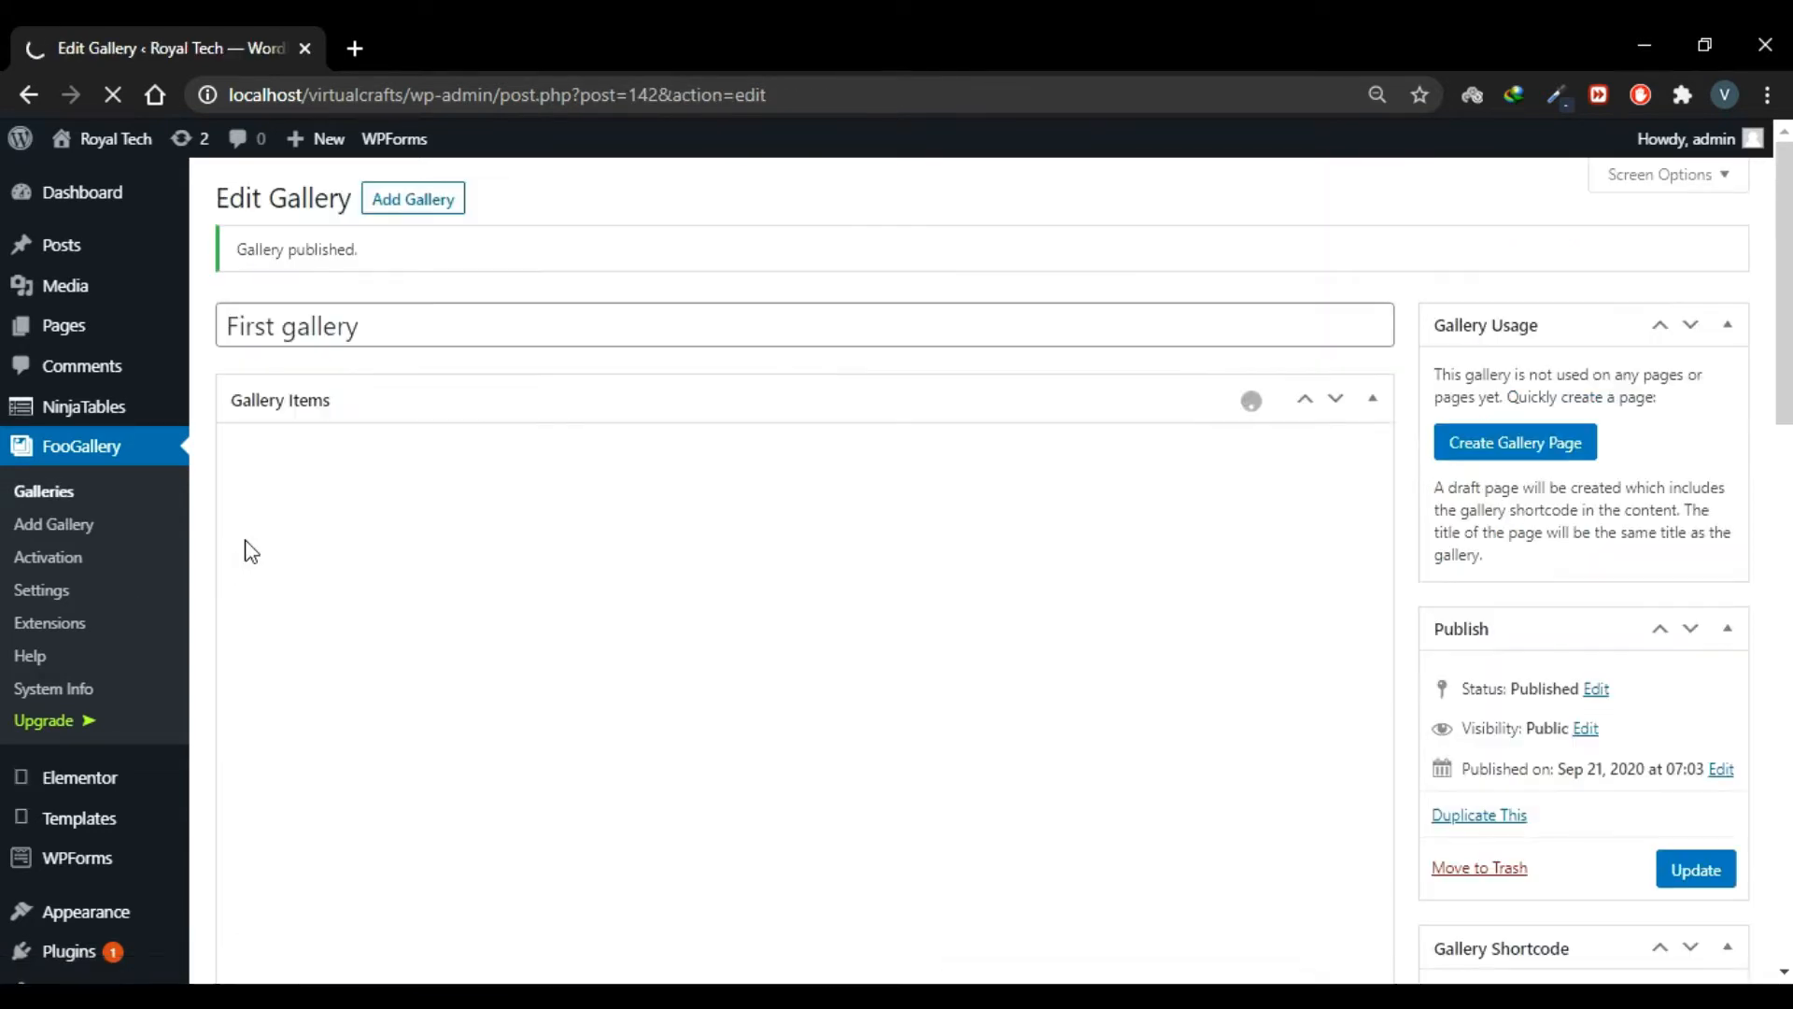
{"action": "scroll", "coordinate": [122, 754], "scroll_direction": "down", "scroll_amount": 3}
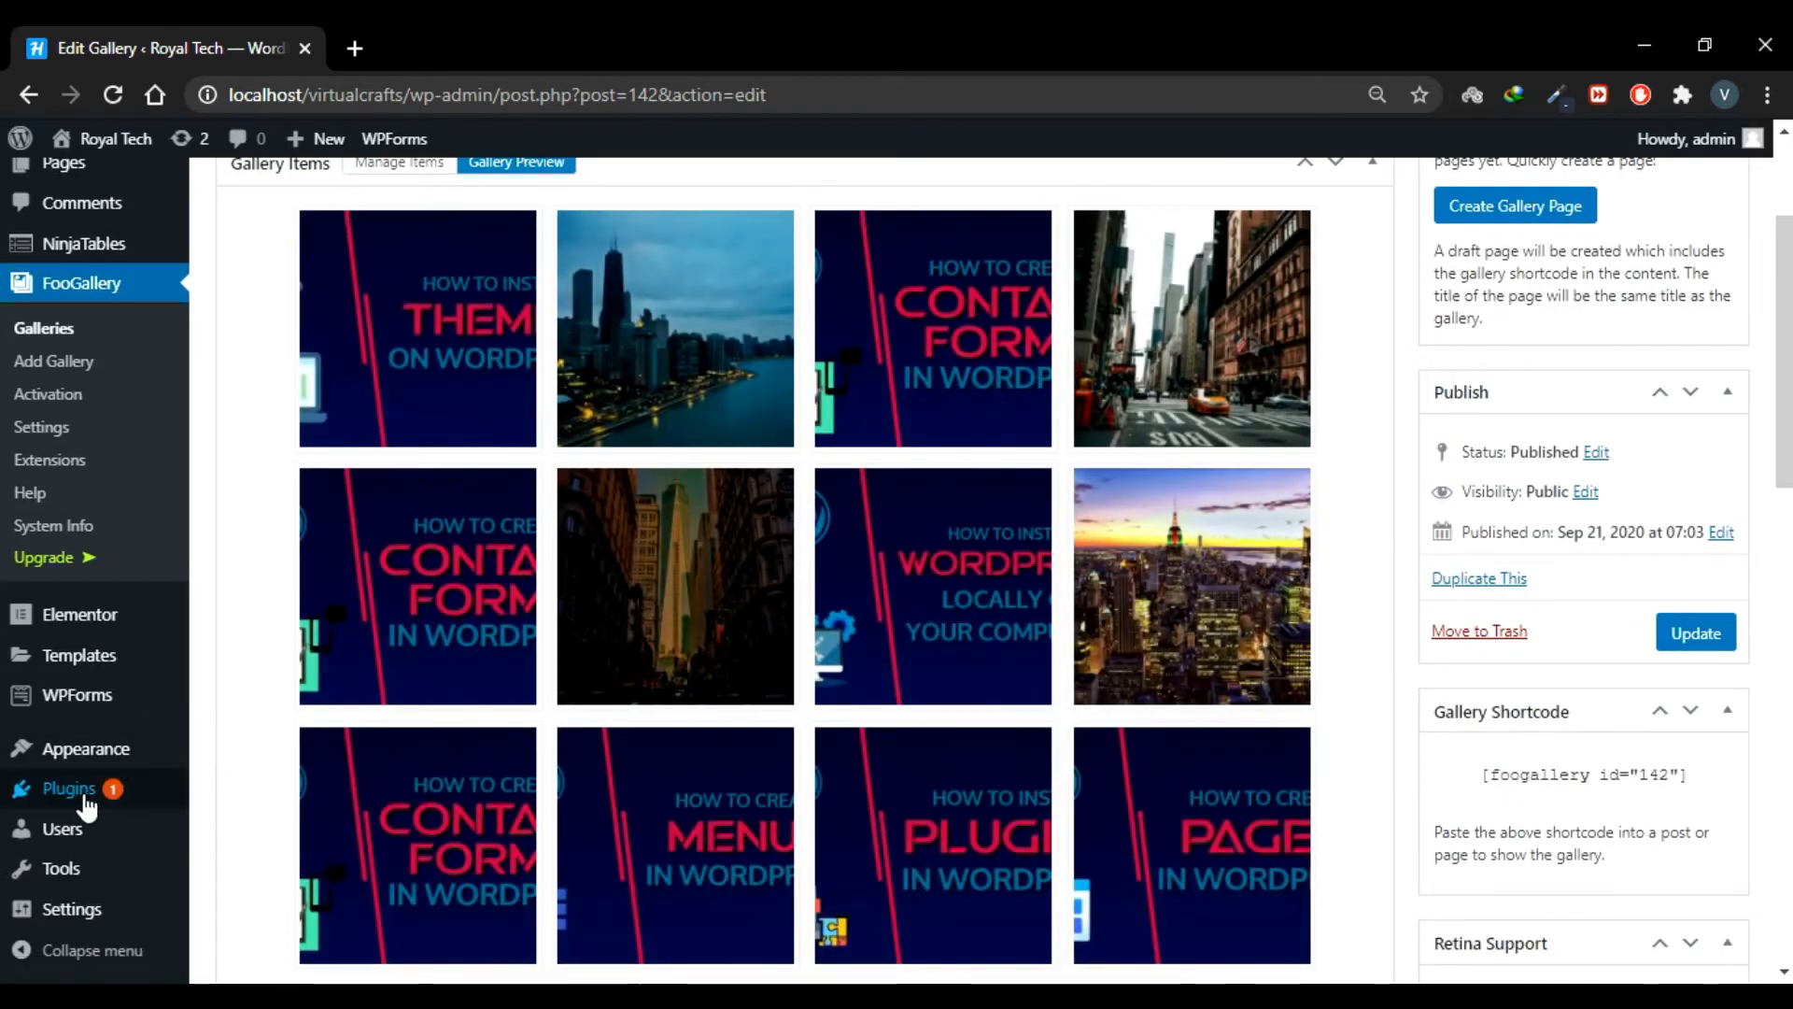
Go to the page for adding new plugins and search for "foo box"
{"action": "mouse_move", "coordinate": [87, 801]}
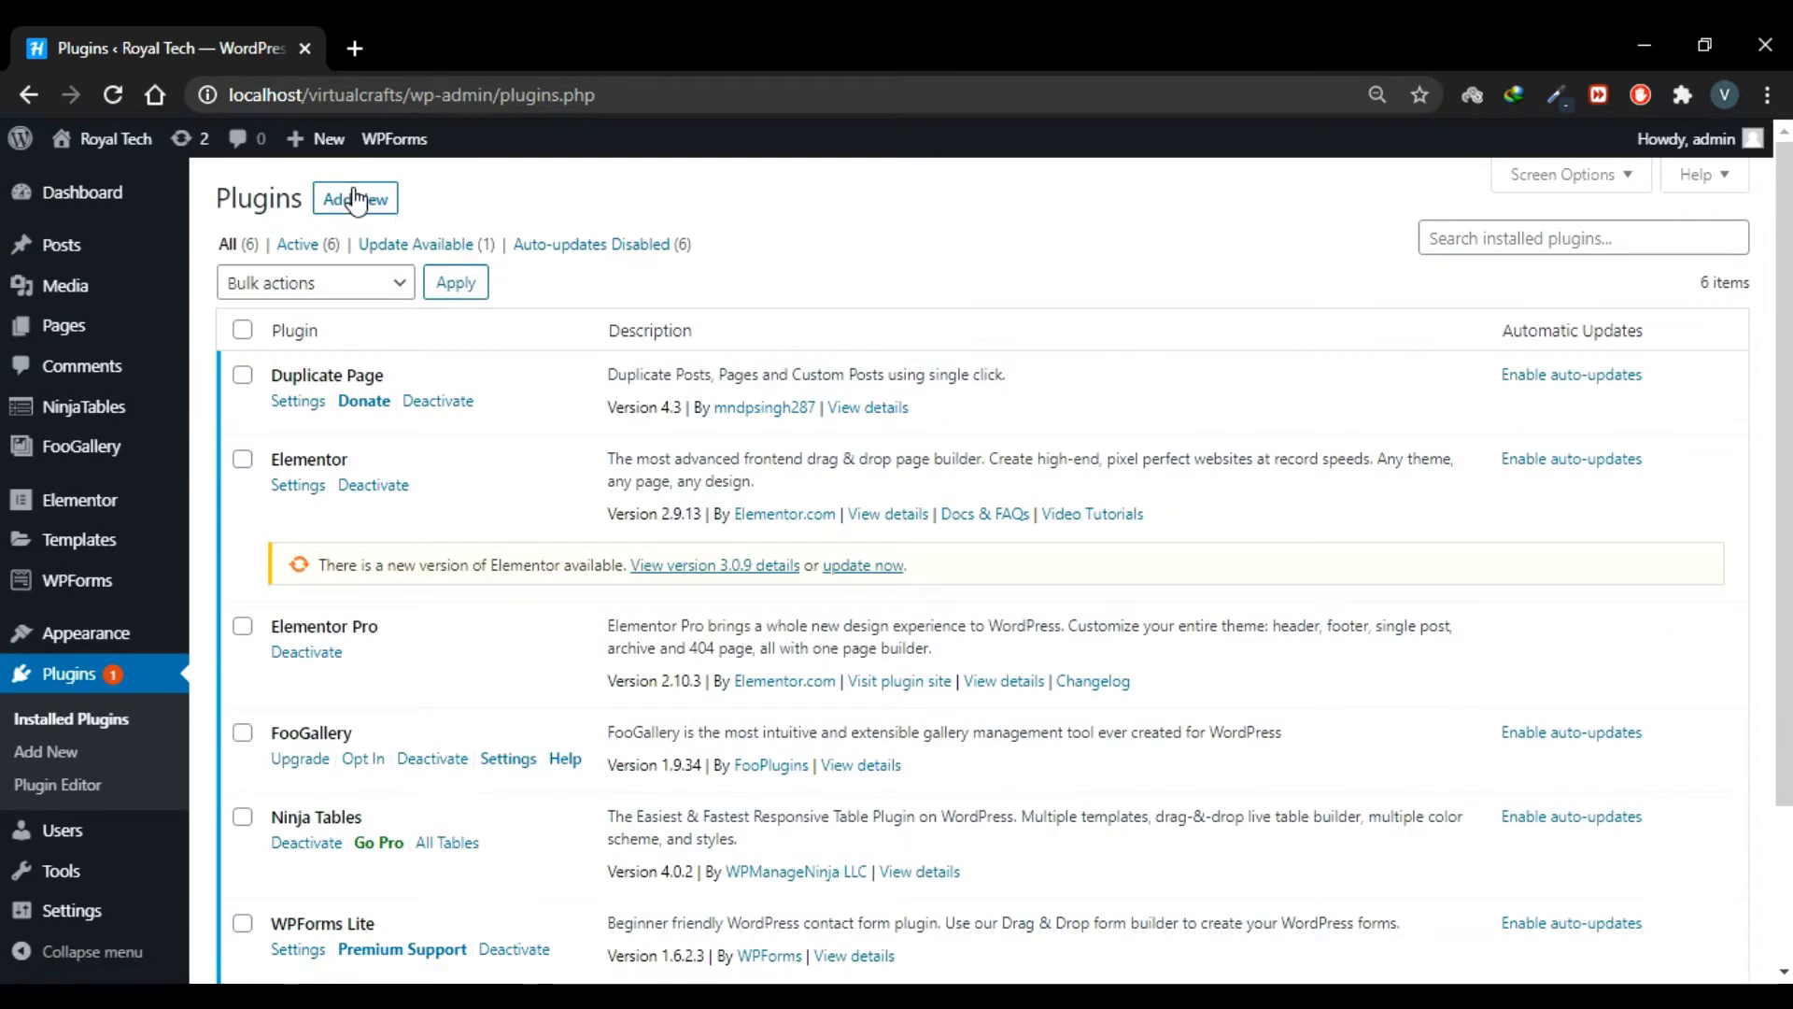
{"action": "left_click", "coordinate": [355, 200]}
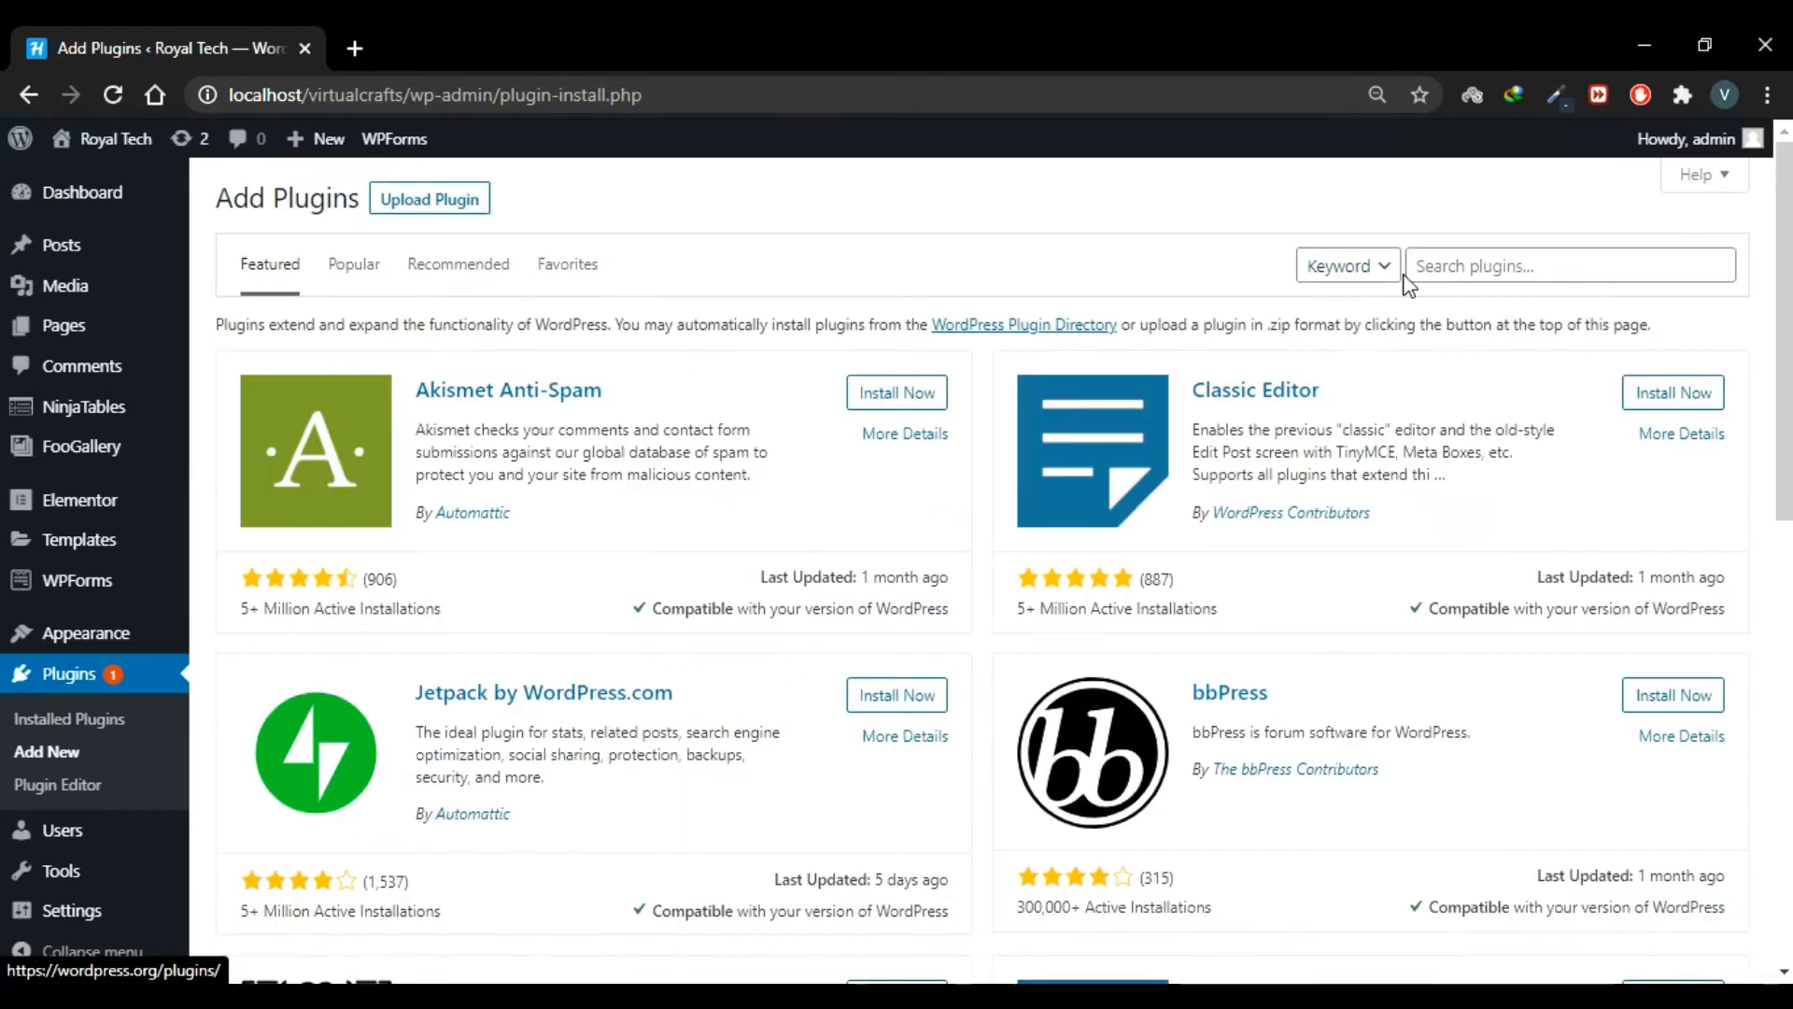
{"action": "left_click", "coordinate": [1423, 268]}
{"action": "type", "text": "foo box"}
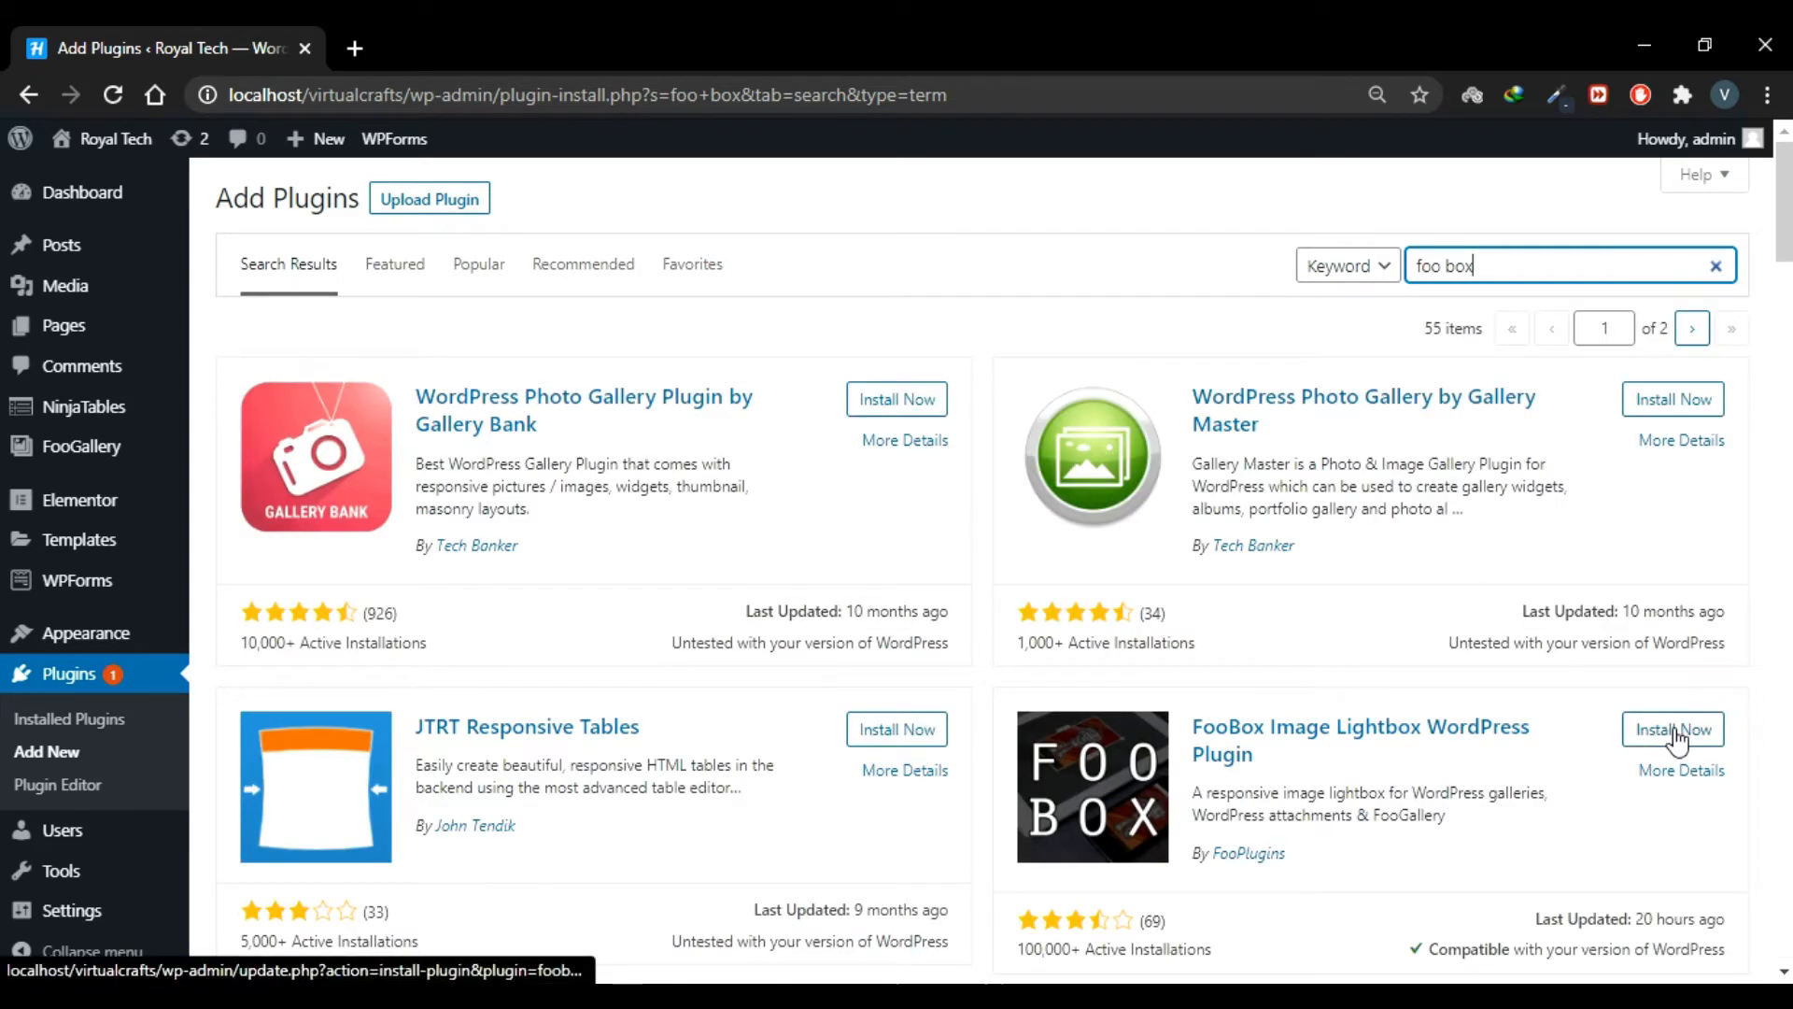
Install and activate the FooBox Image Lightbox WordPress Plugin and skip its opt-in for notifications and diagnostic tracking
{"action": "left_click", "coordinate": [1683, 738]}
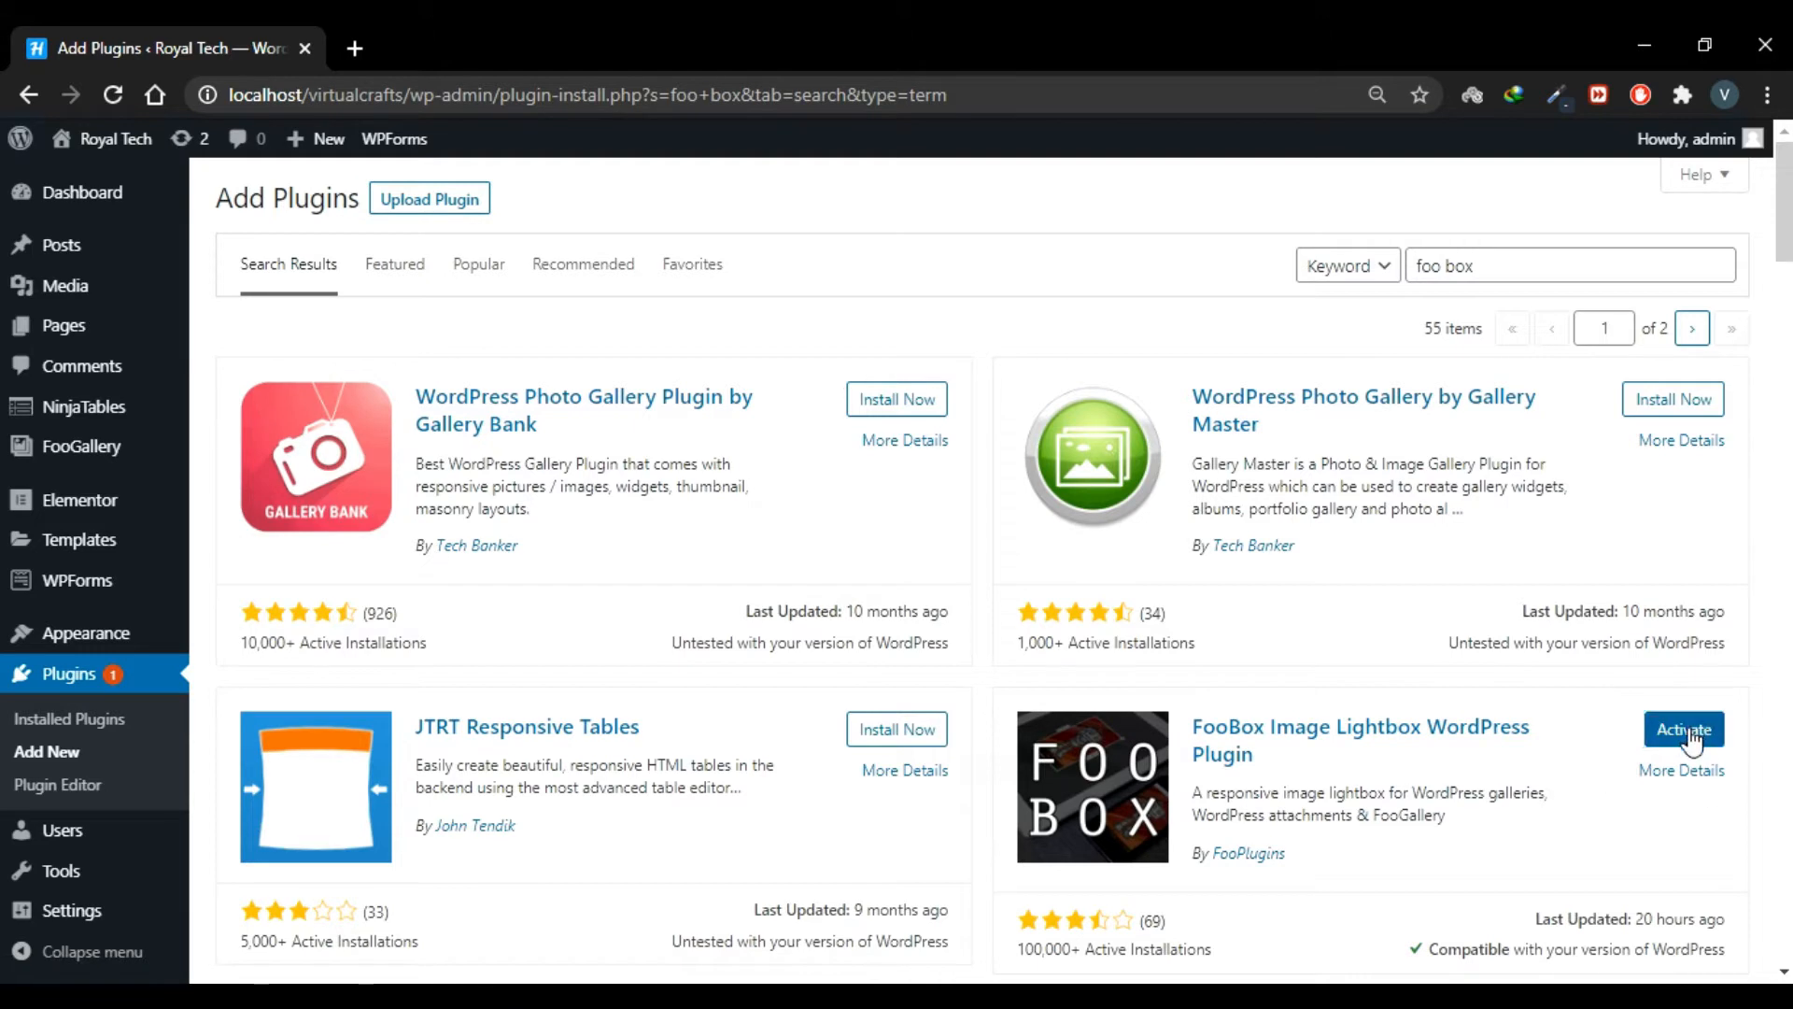
{"action": "left_click", "coordinate": [1687, 734]}
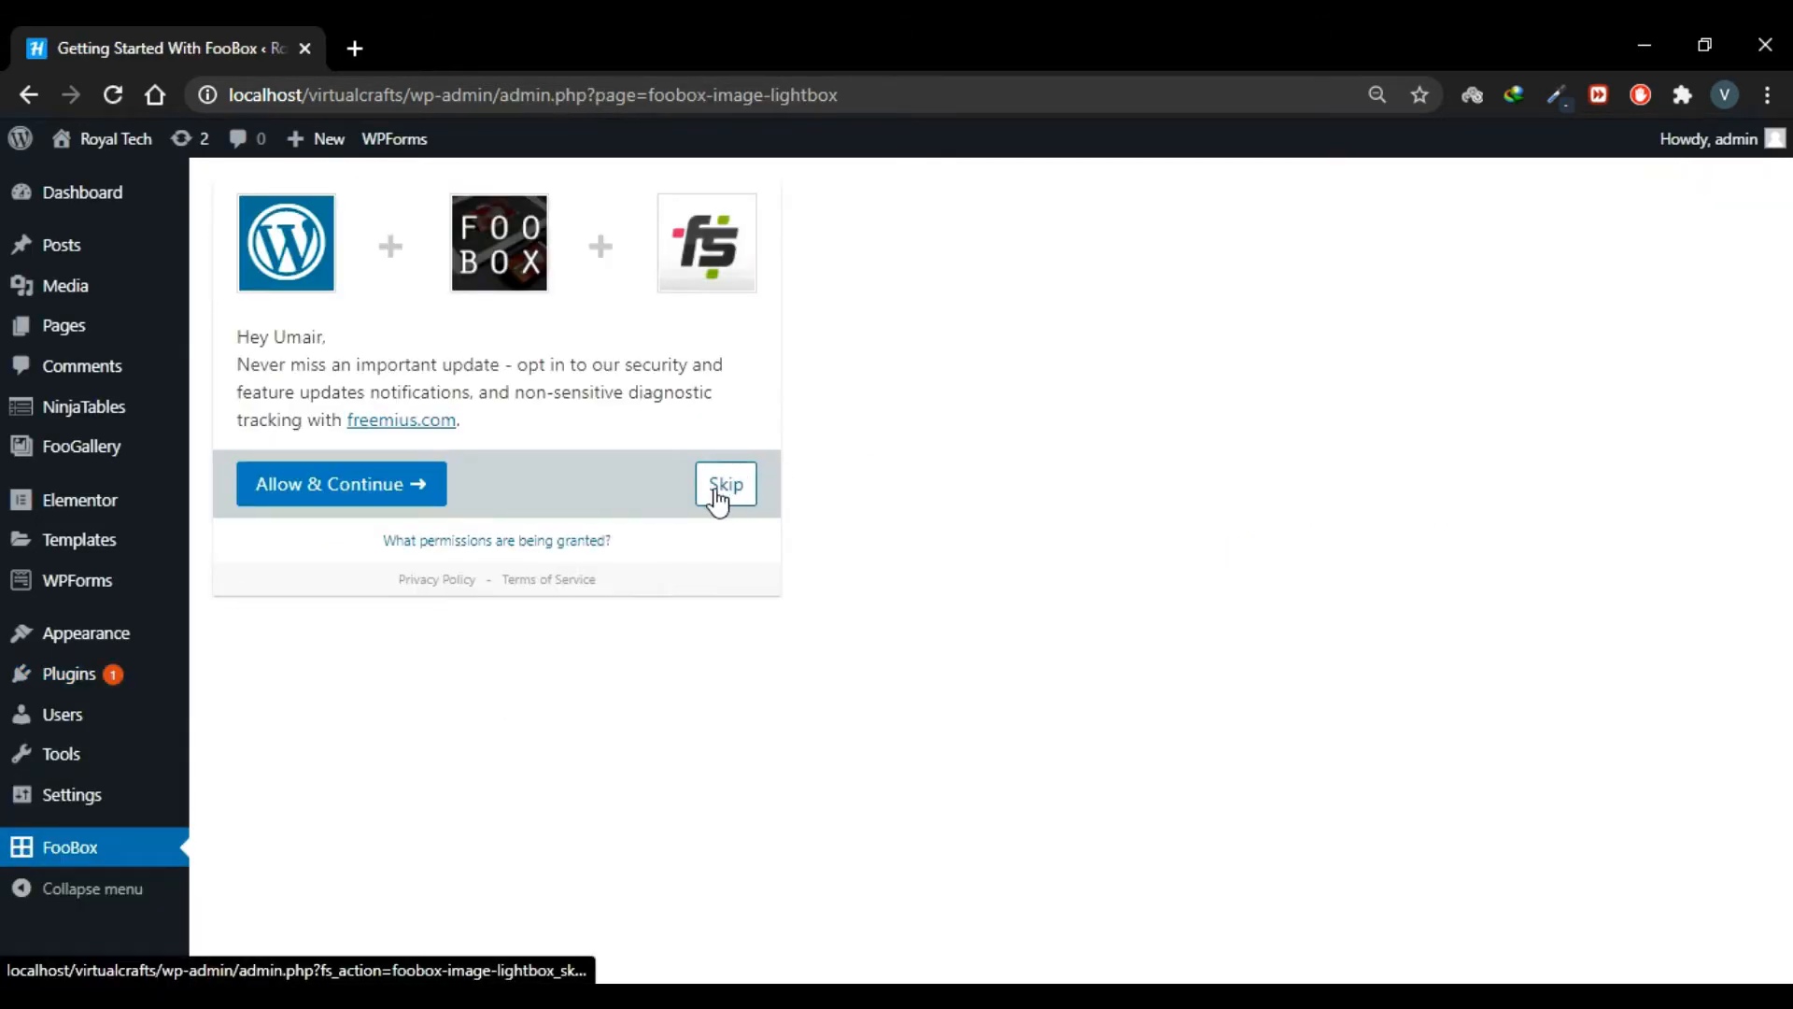
{"action": "left_click", "coordinate": [745, 494]}
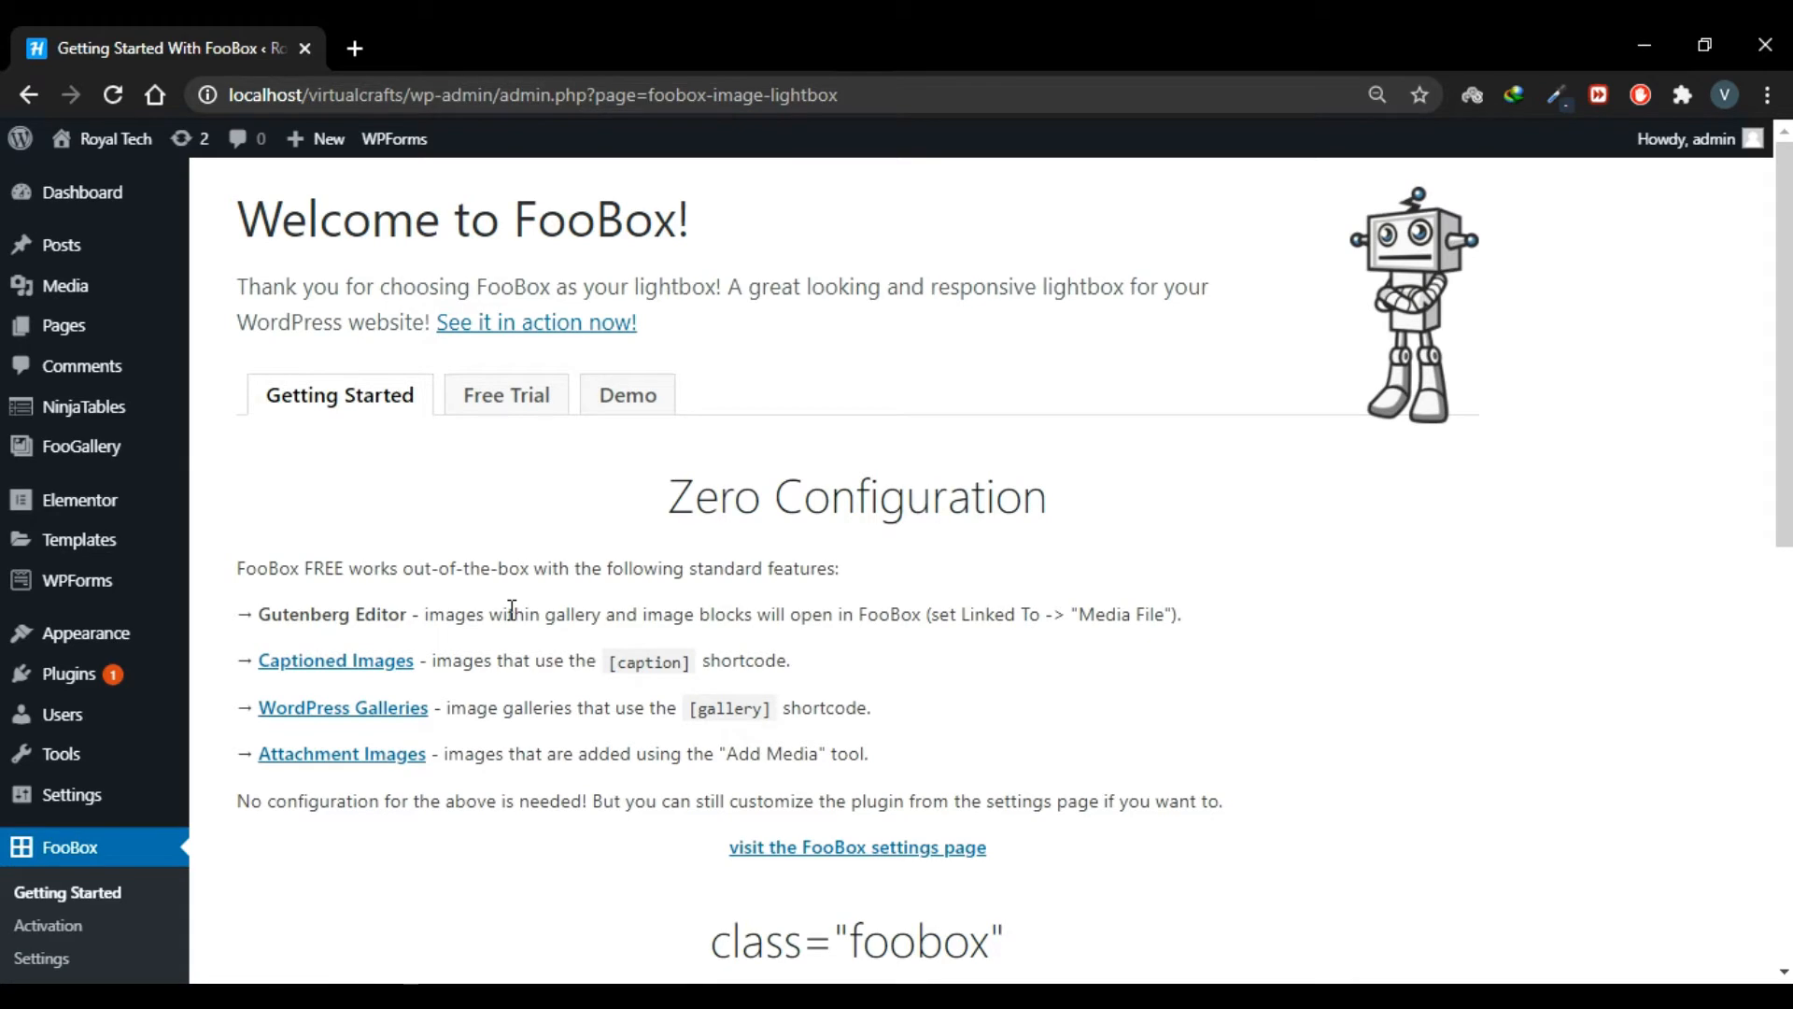
Read the FooBox getting-started page, including the notes on zero configuration, the foobox class and the rel attribute
{"action": "scroll", "coordinate": [512, 609], "scroll_direction": "down", "scroll_amount": 1}
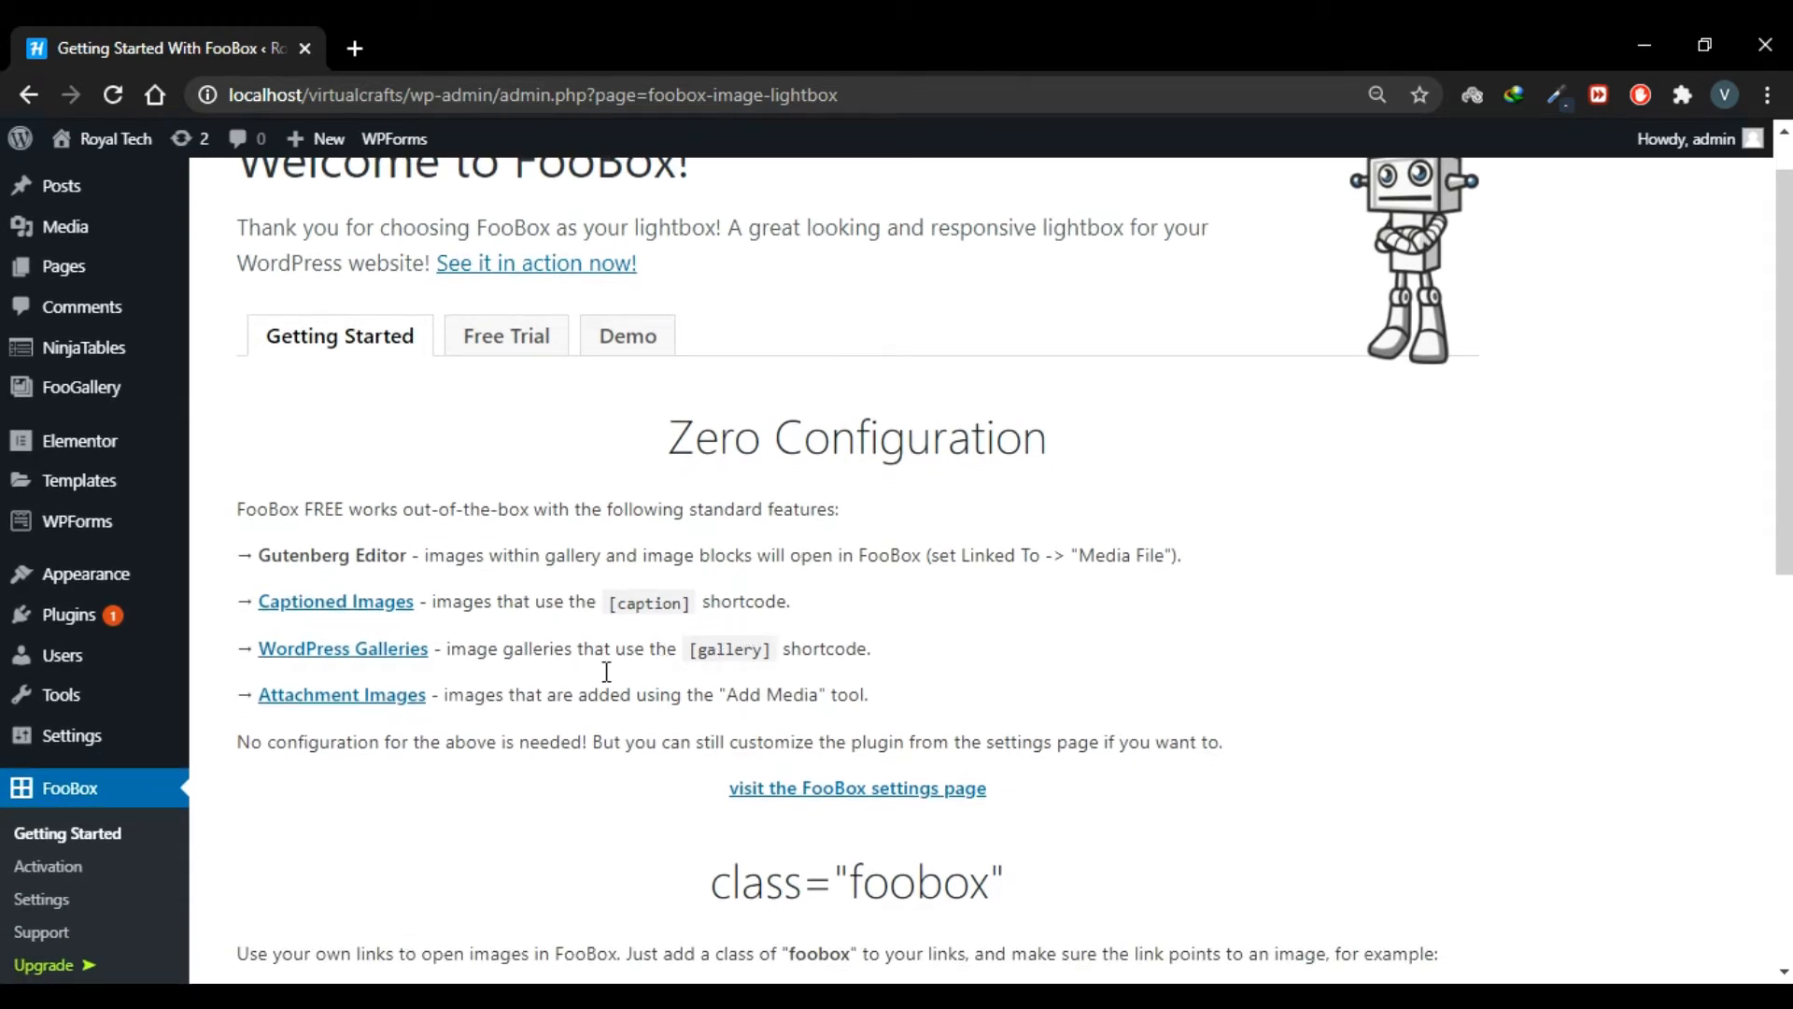
{"action": "scroll", "coordinate": [863, 705], "scroll_direction": "down", "scroll_amount": 4}
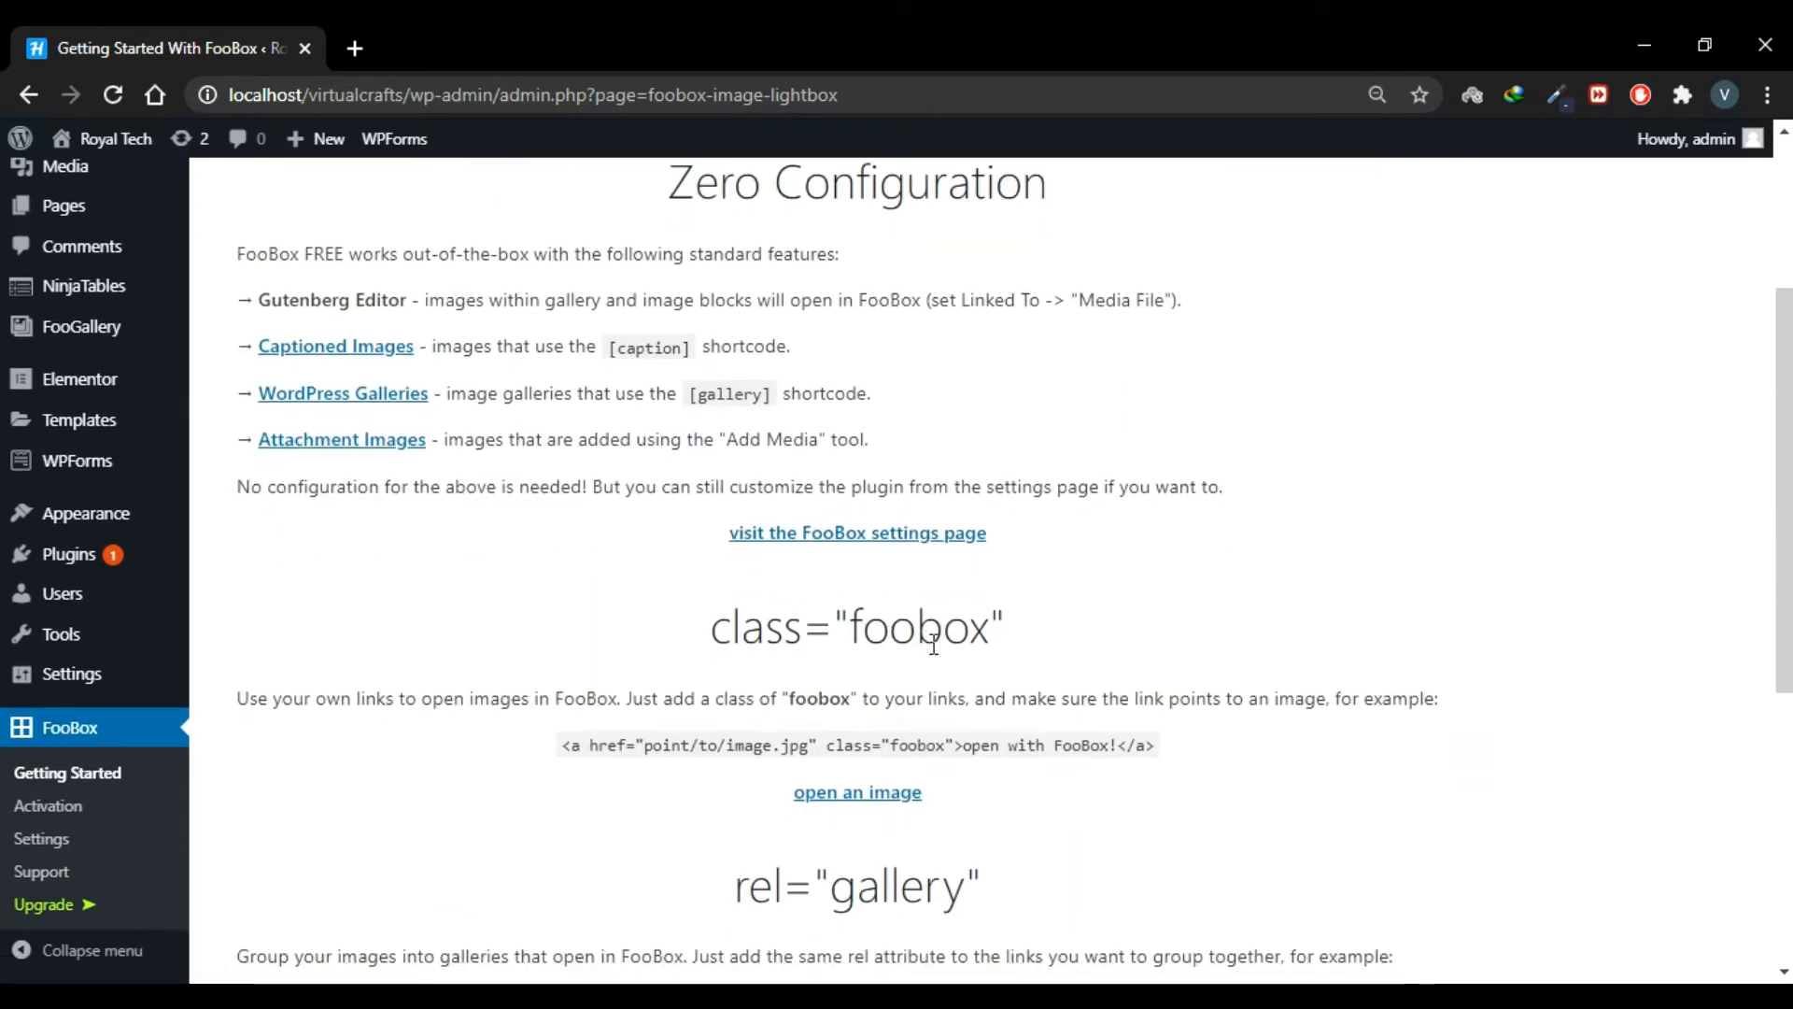
{"action": "scroll", "coordinate": [869, 733], "scroll_direction": "down", "scroll_amount": 2}
{"action": "left_click_drag", "start_coordinate": [991, 523], "coordinate": [722, 526]}
{"action": "left_click", "coordinate": [726, 530]}
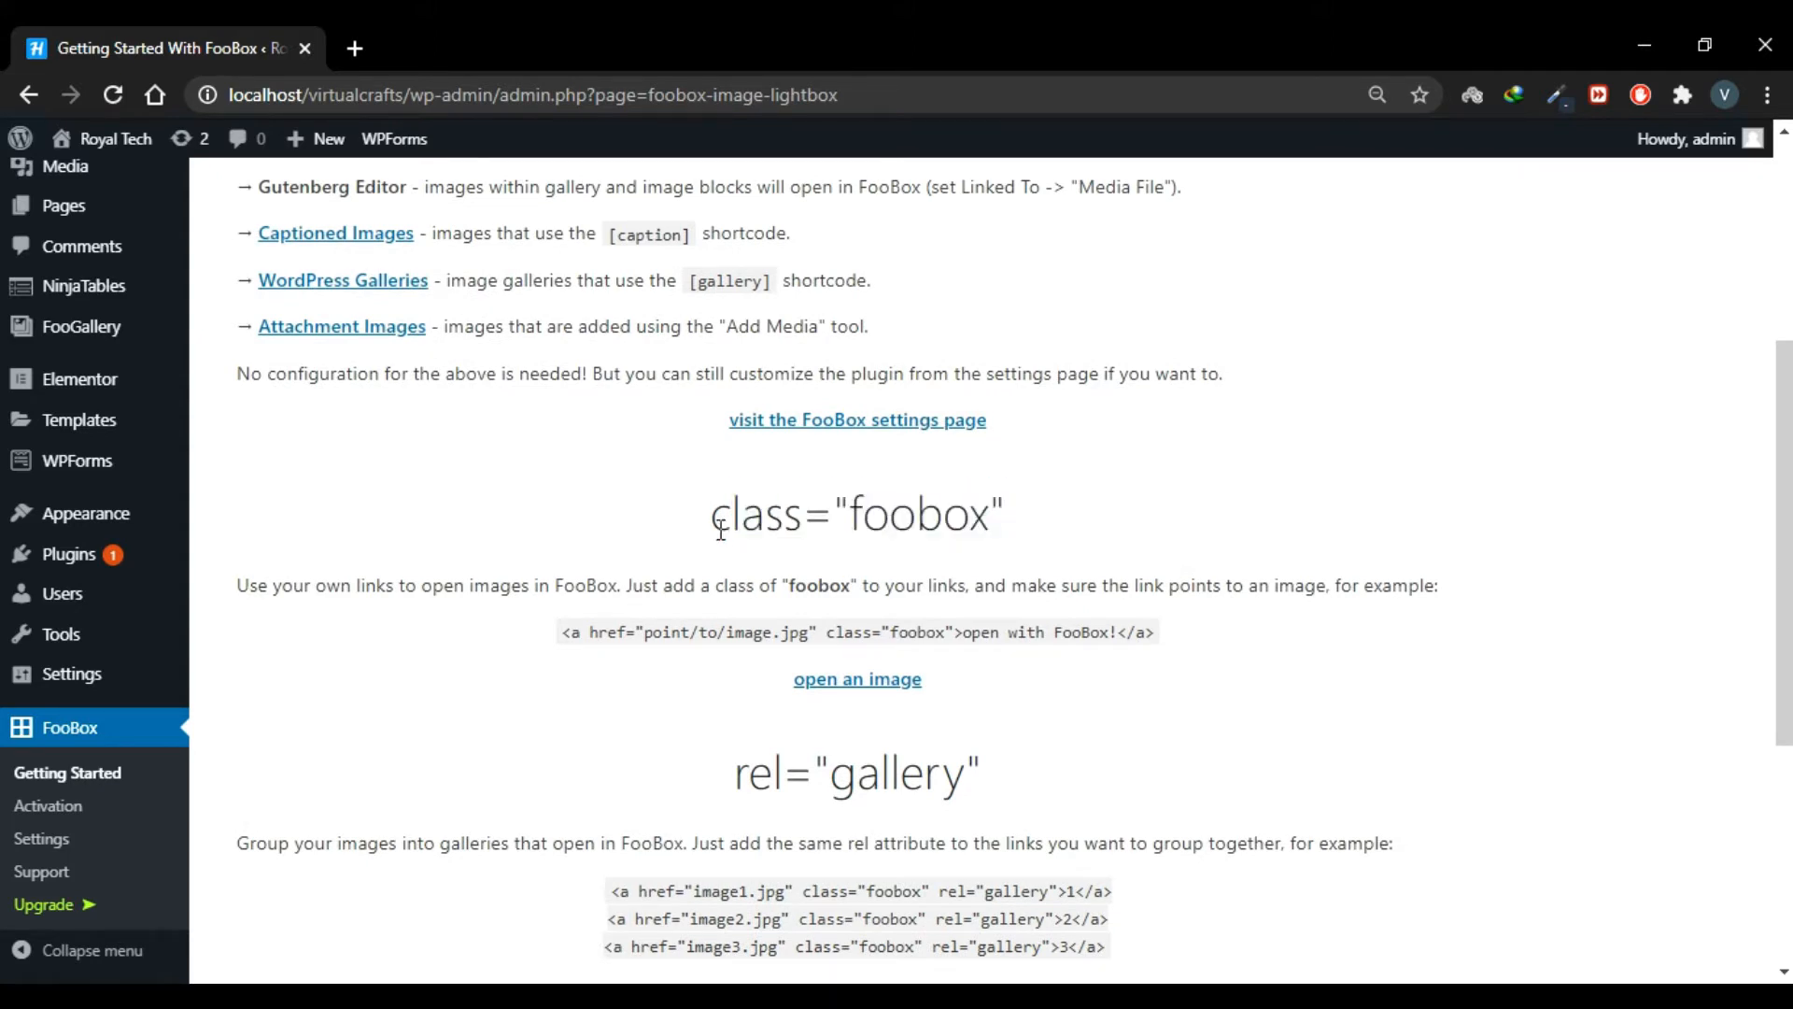
{"action": "scroll", "coordinate": [457, 654], "scroll_direction": "down", "scroll_amount": 4}
Return to the list of FooGallery galleries and open First gallery for editing
{"action": "mouse_move", "coordinate": [81, 484]}
{"action": "scroll", "coordinate": [80, 481], "scroll_direction": "up", "scroll_amount": 2}
{"action": "mouse_move", "coordinate": [42, 450]}
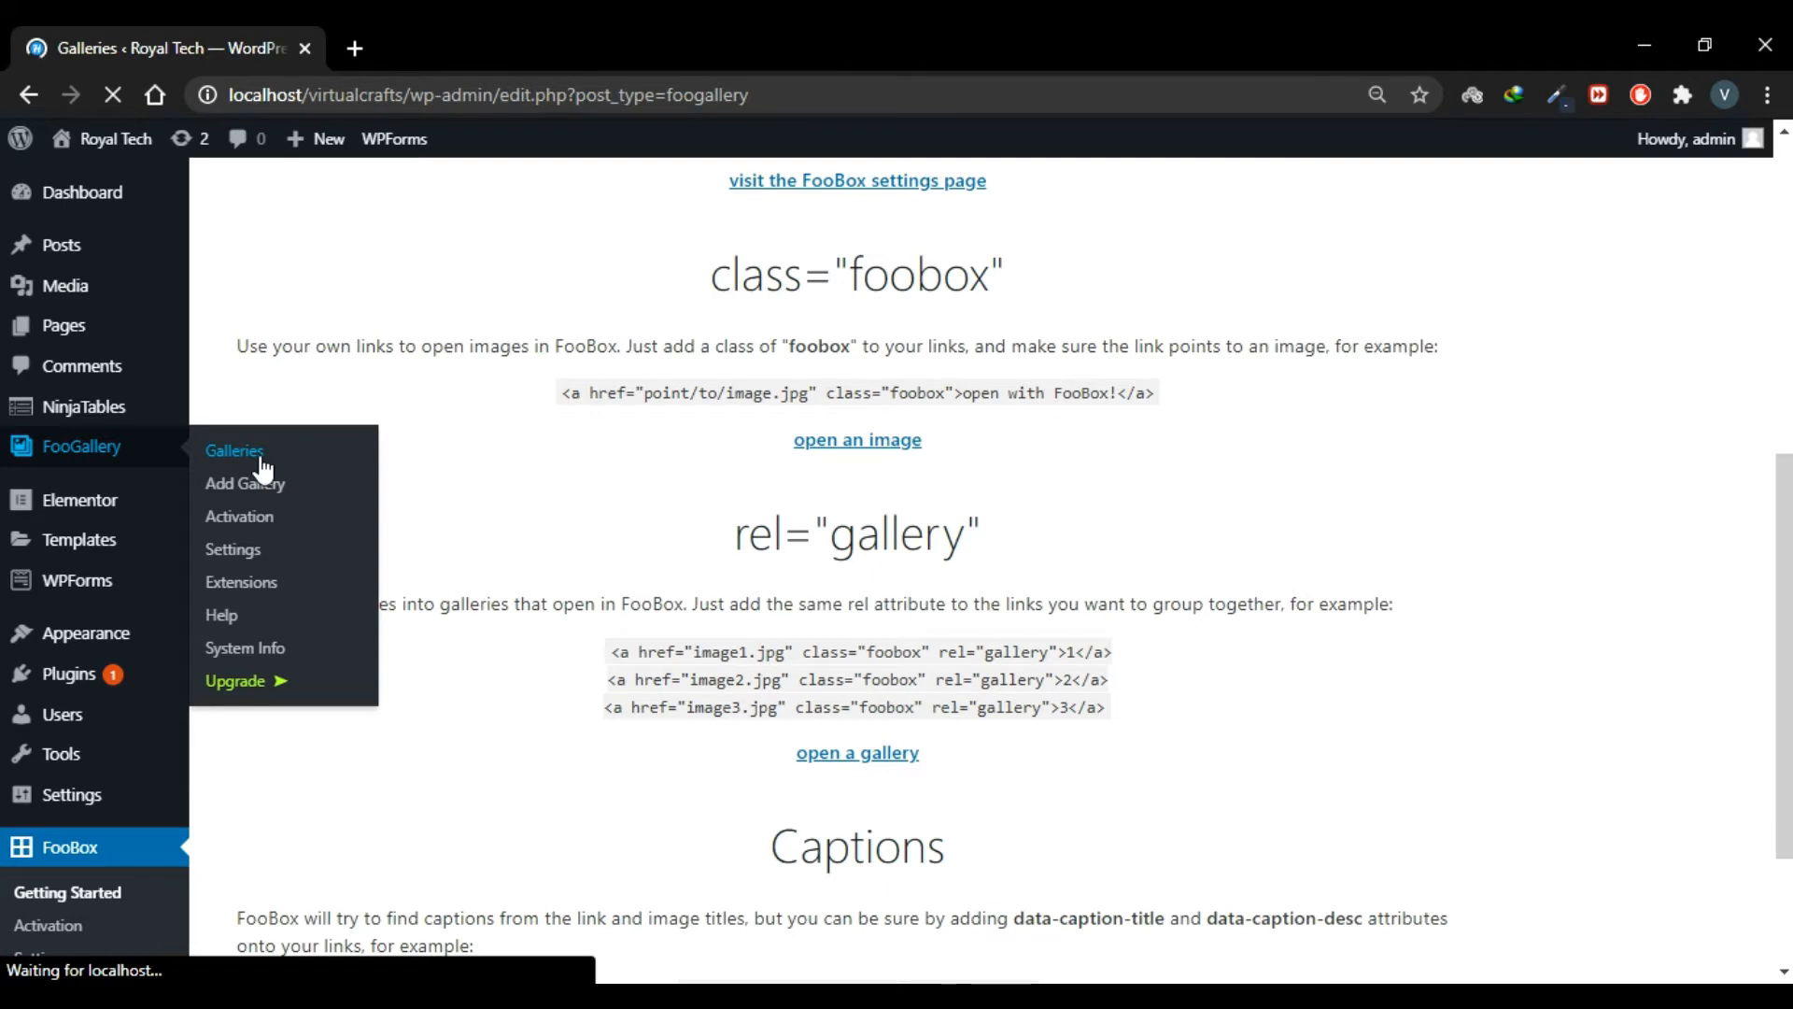
{"action": "mouse_move", "coordinate": [396, 437]}
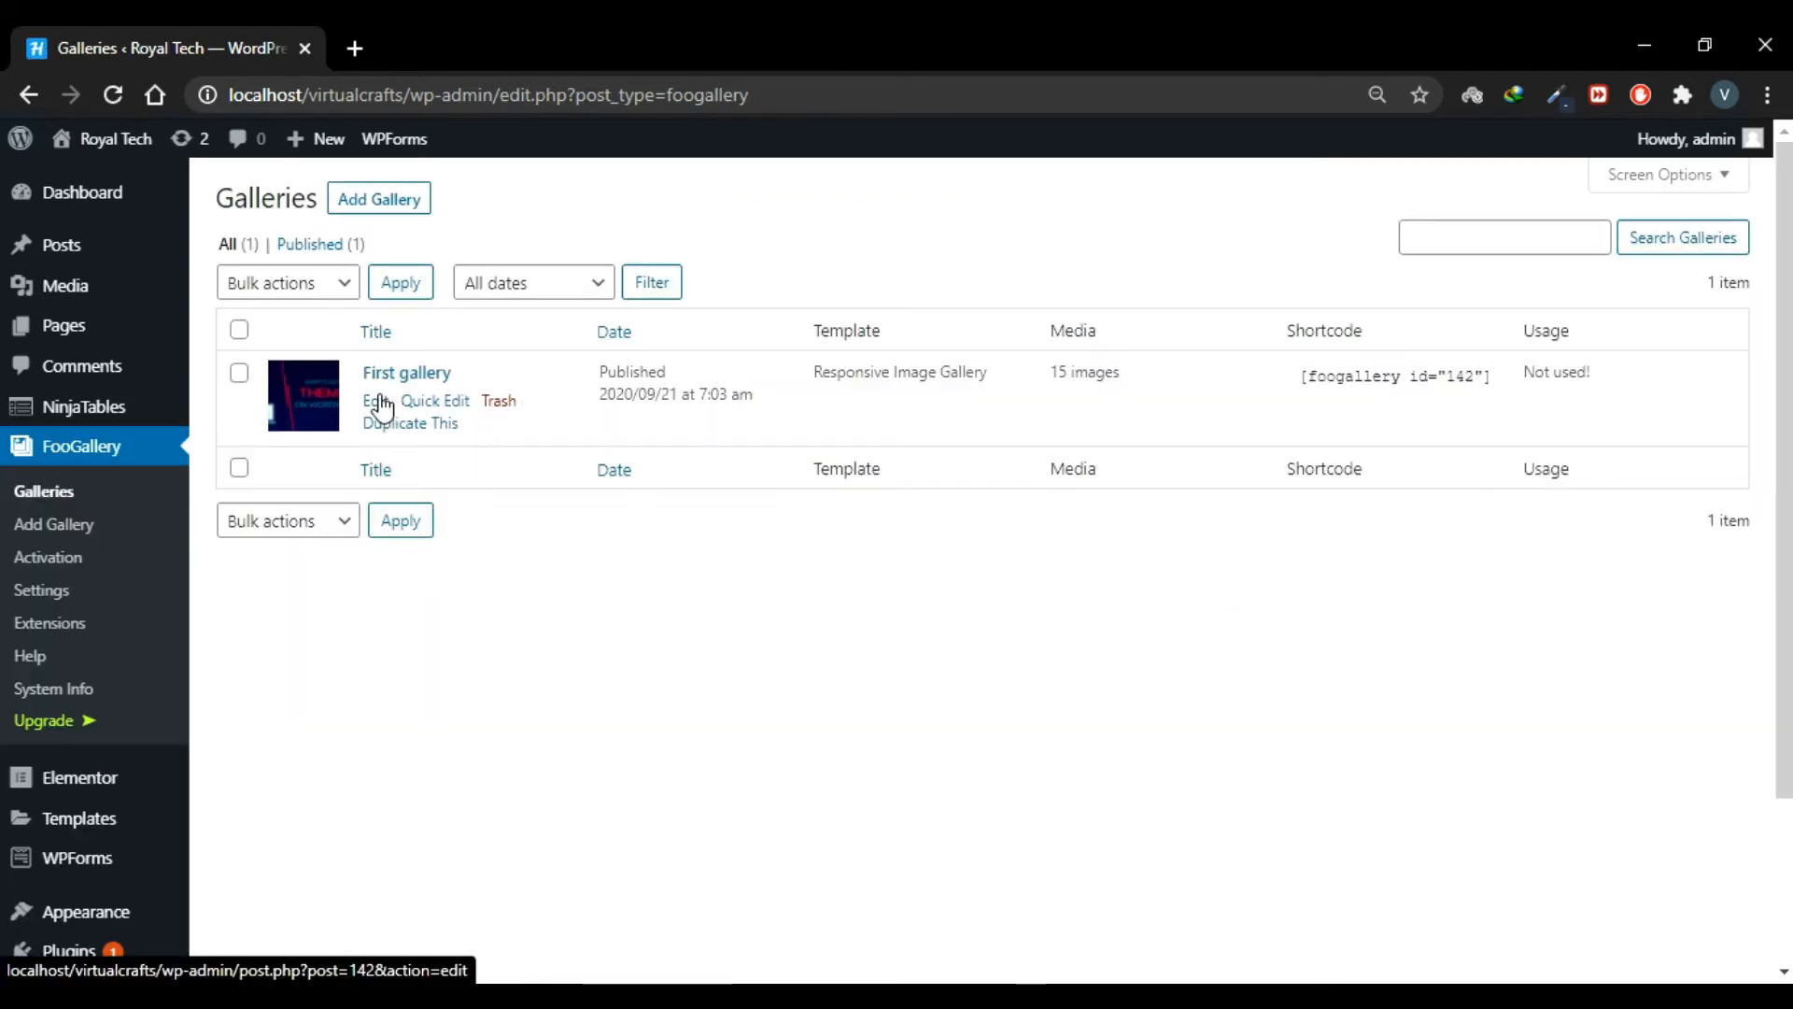
{"action": "left_click", "coordinate": [377, 402]}
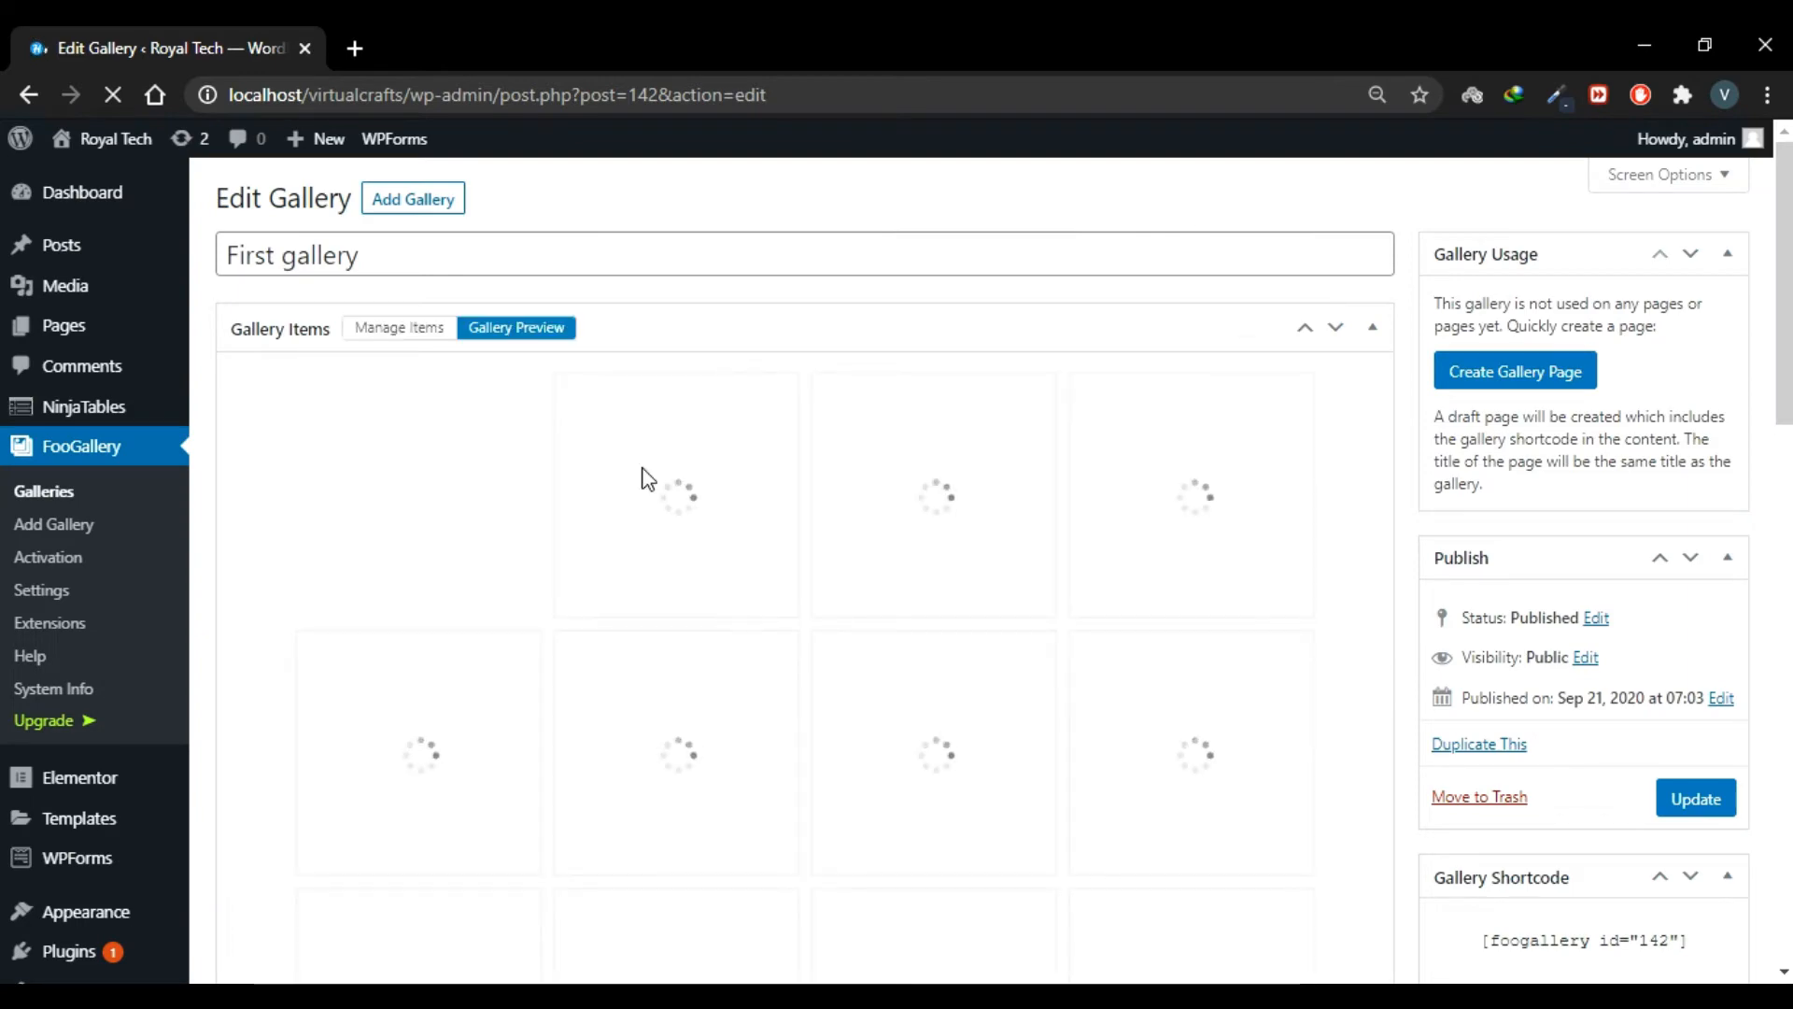
Set the gallery's lightbox to FooBox in the general gallery settings
{"action": "scroll", "coordinate": [1307, 701], "scroll_direction": "down", "scroll_amount": 3}
{"action": "scroll", "coordinate": [1312, 710], "scroll_direction": "down", "scroll_amount": 10}
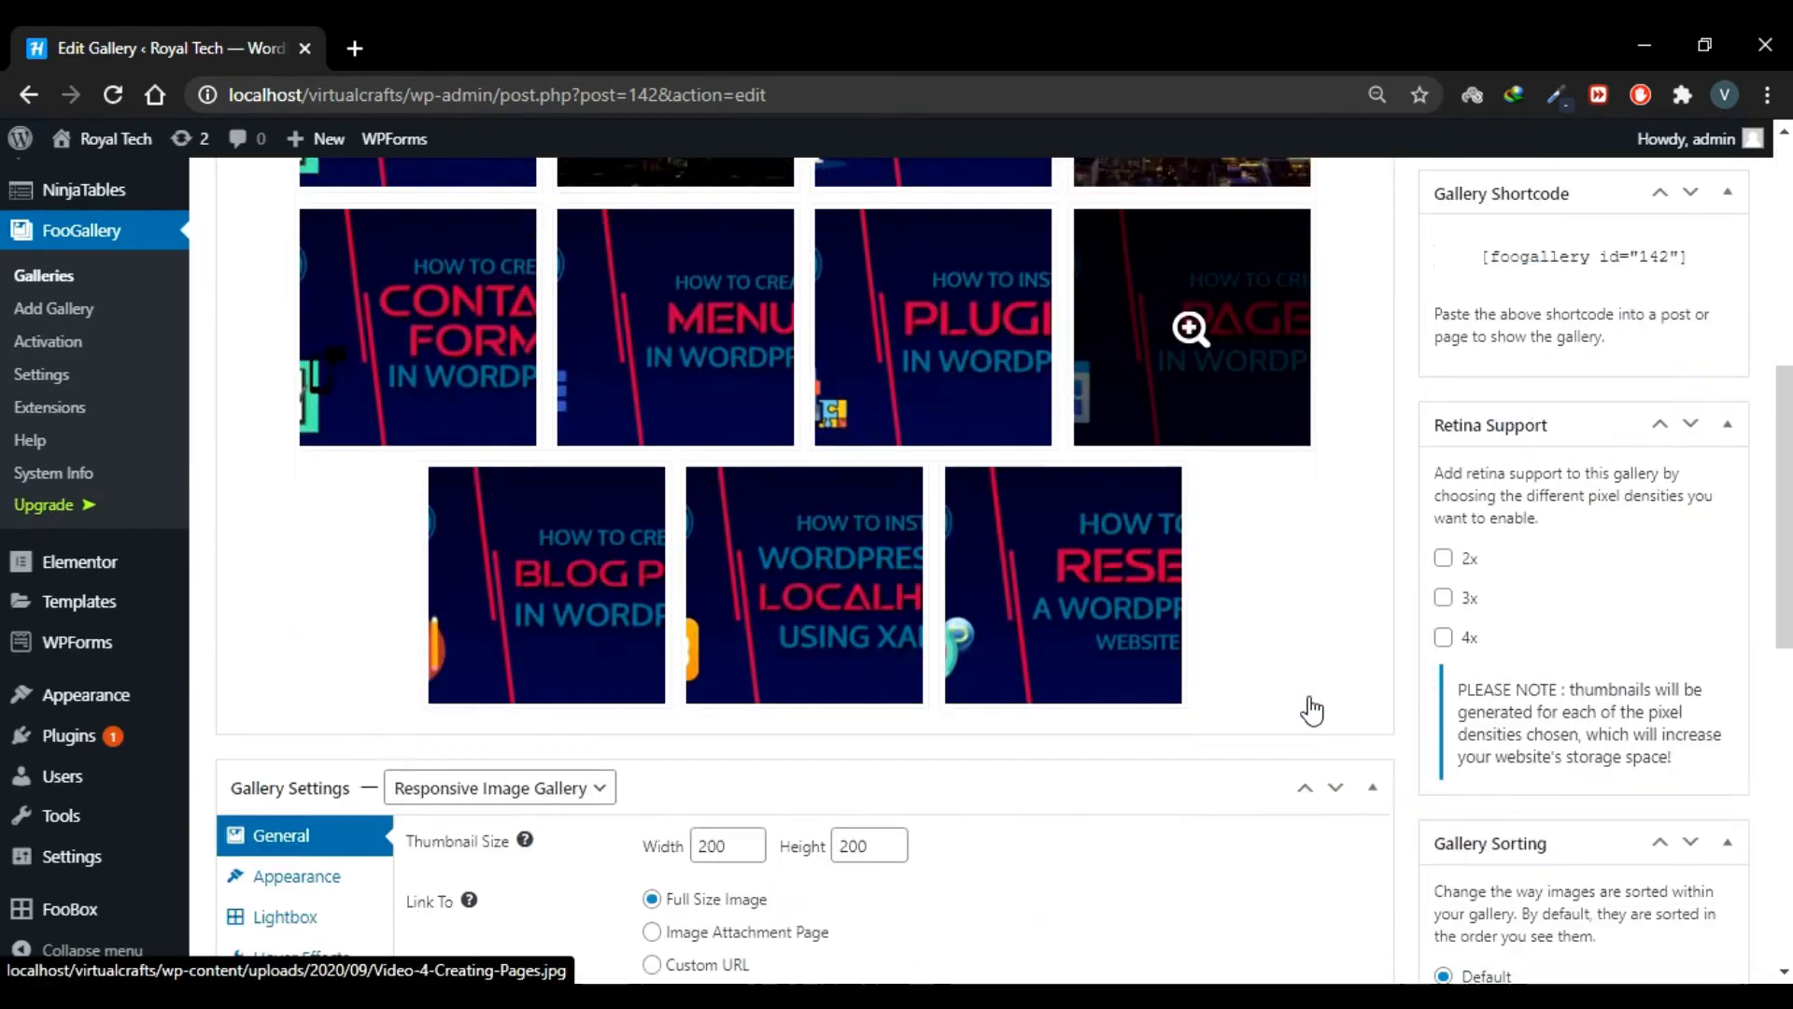
{"action": "left_click", "coordinate": [957, 509]}
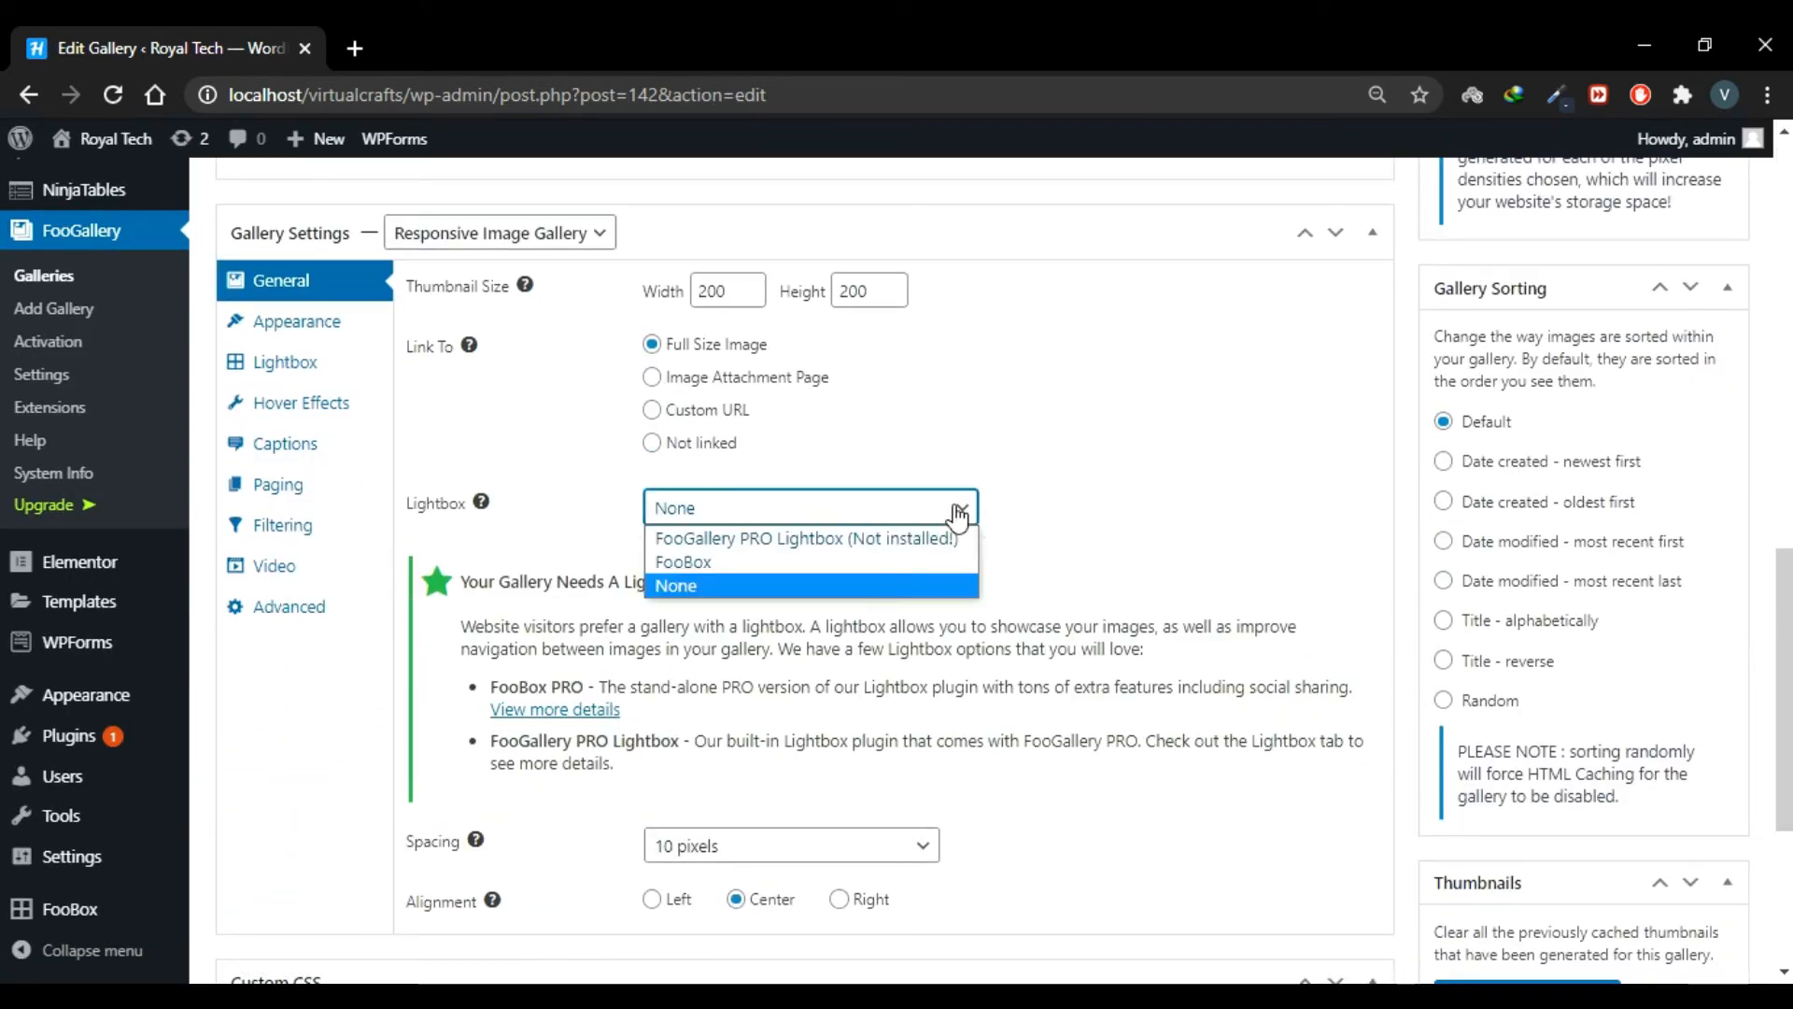
{"action": "left_click", "coordinate": [733, 562]}
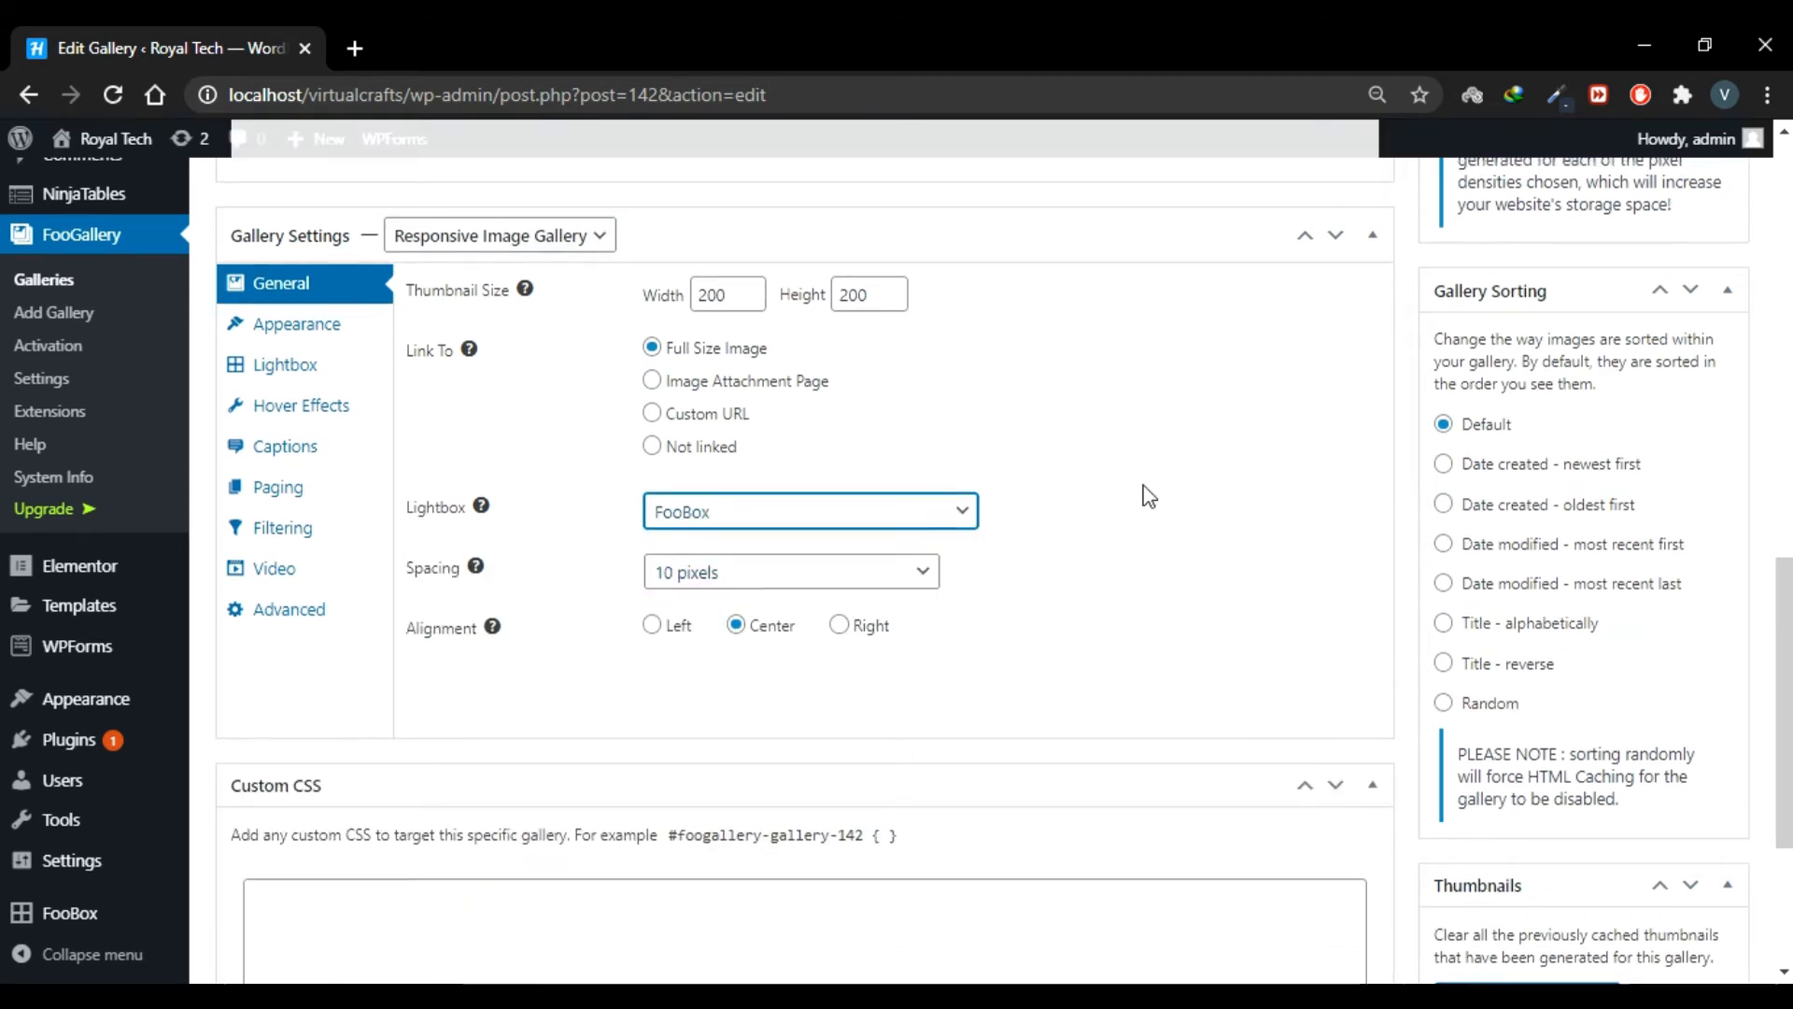
Review the gallery preview, the remaining general options for spacing and alignment, and the Custom CSS area
{"action": "scroll", "coordinate": [1149, 496], "scroll_direction": "up", "scroll_amount": 7}
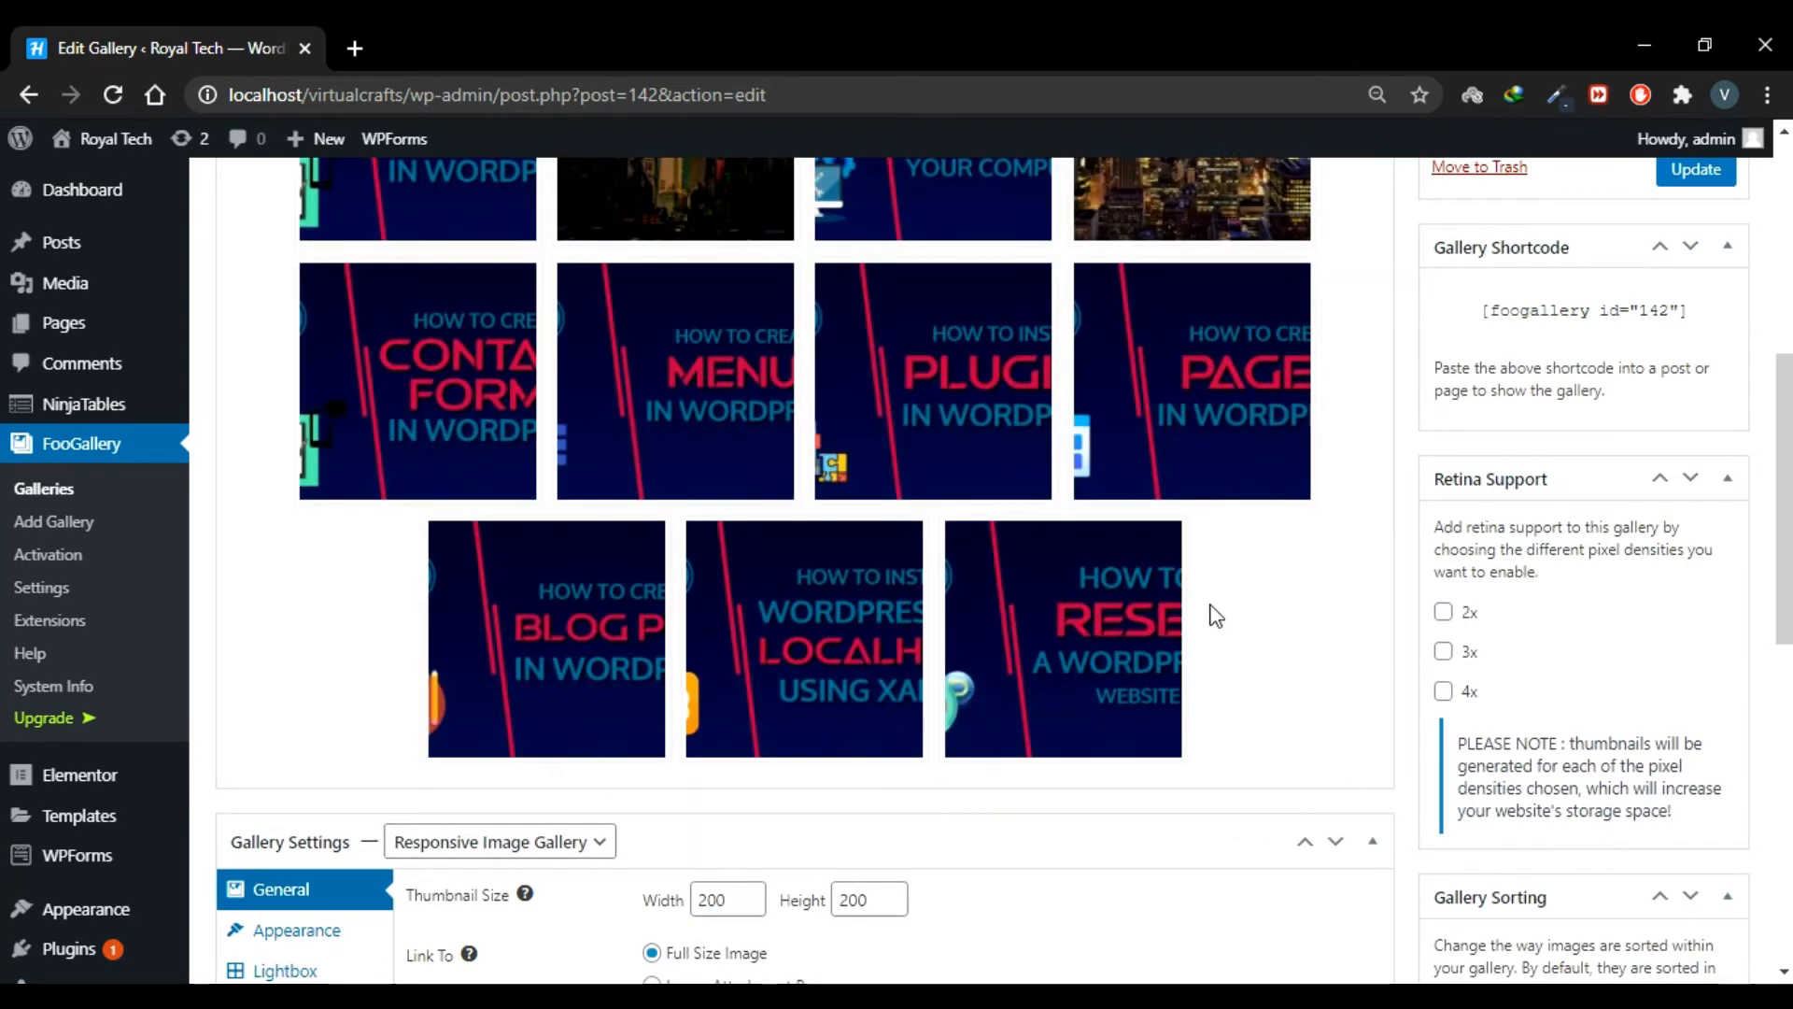
{"action": "scroll", "coordinate": [1144, 523], "scroll_direction": "down", "scroll_amount": 7}
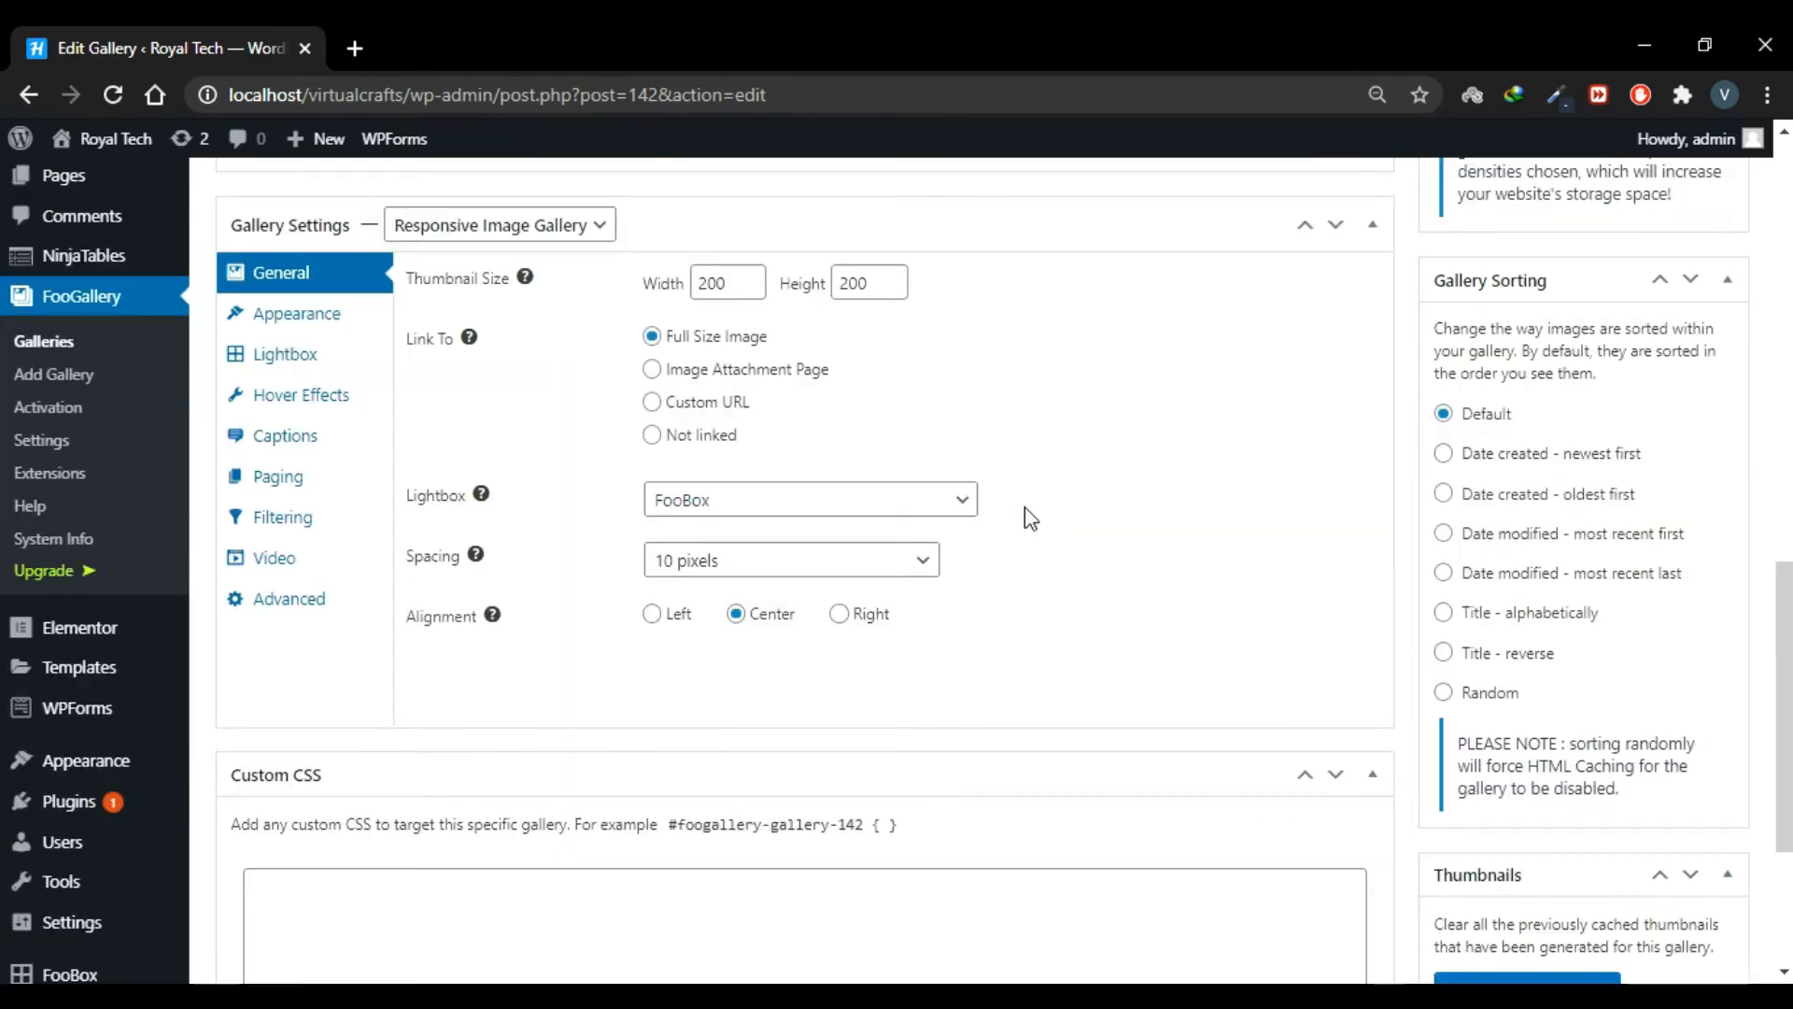
{"action": "scroll", "coordinate": [1031, 518], "scroll_direction": "down", "scroll_amount": 4}
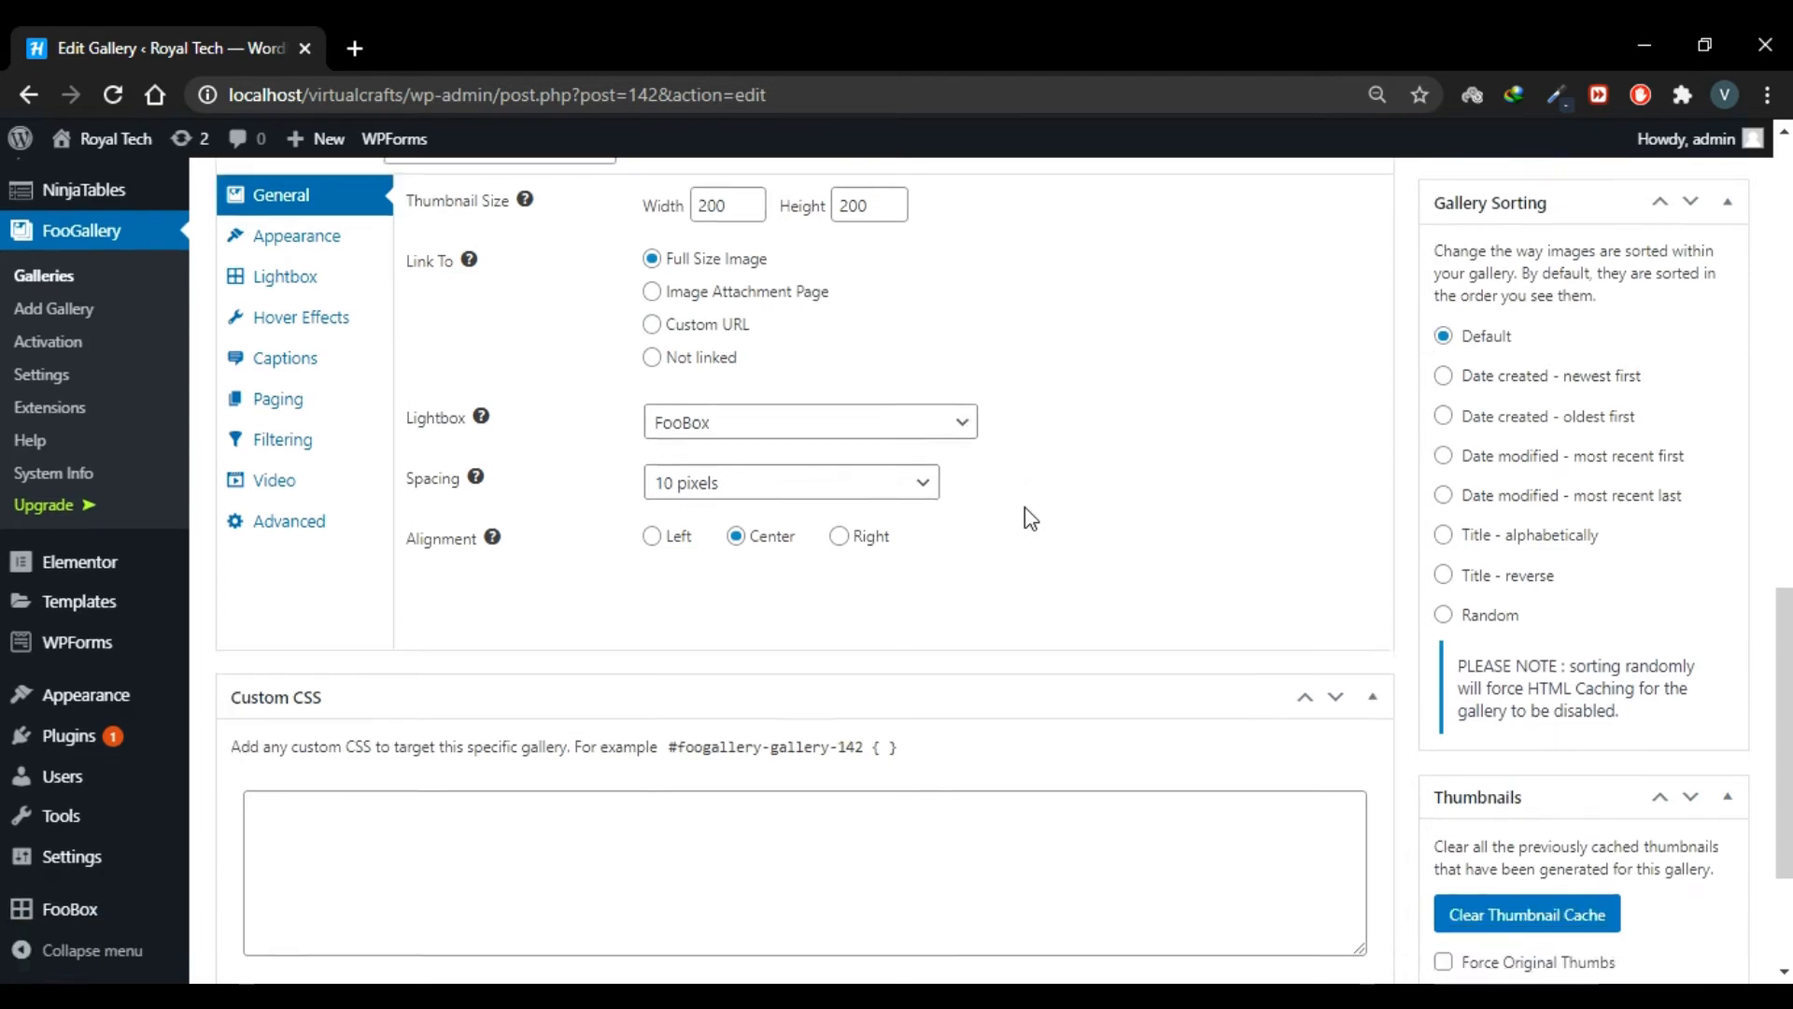
{"action": "left_click", "coordinate": [499, 587]}
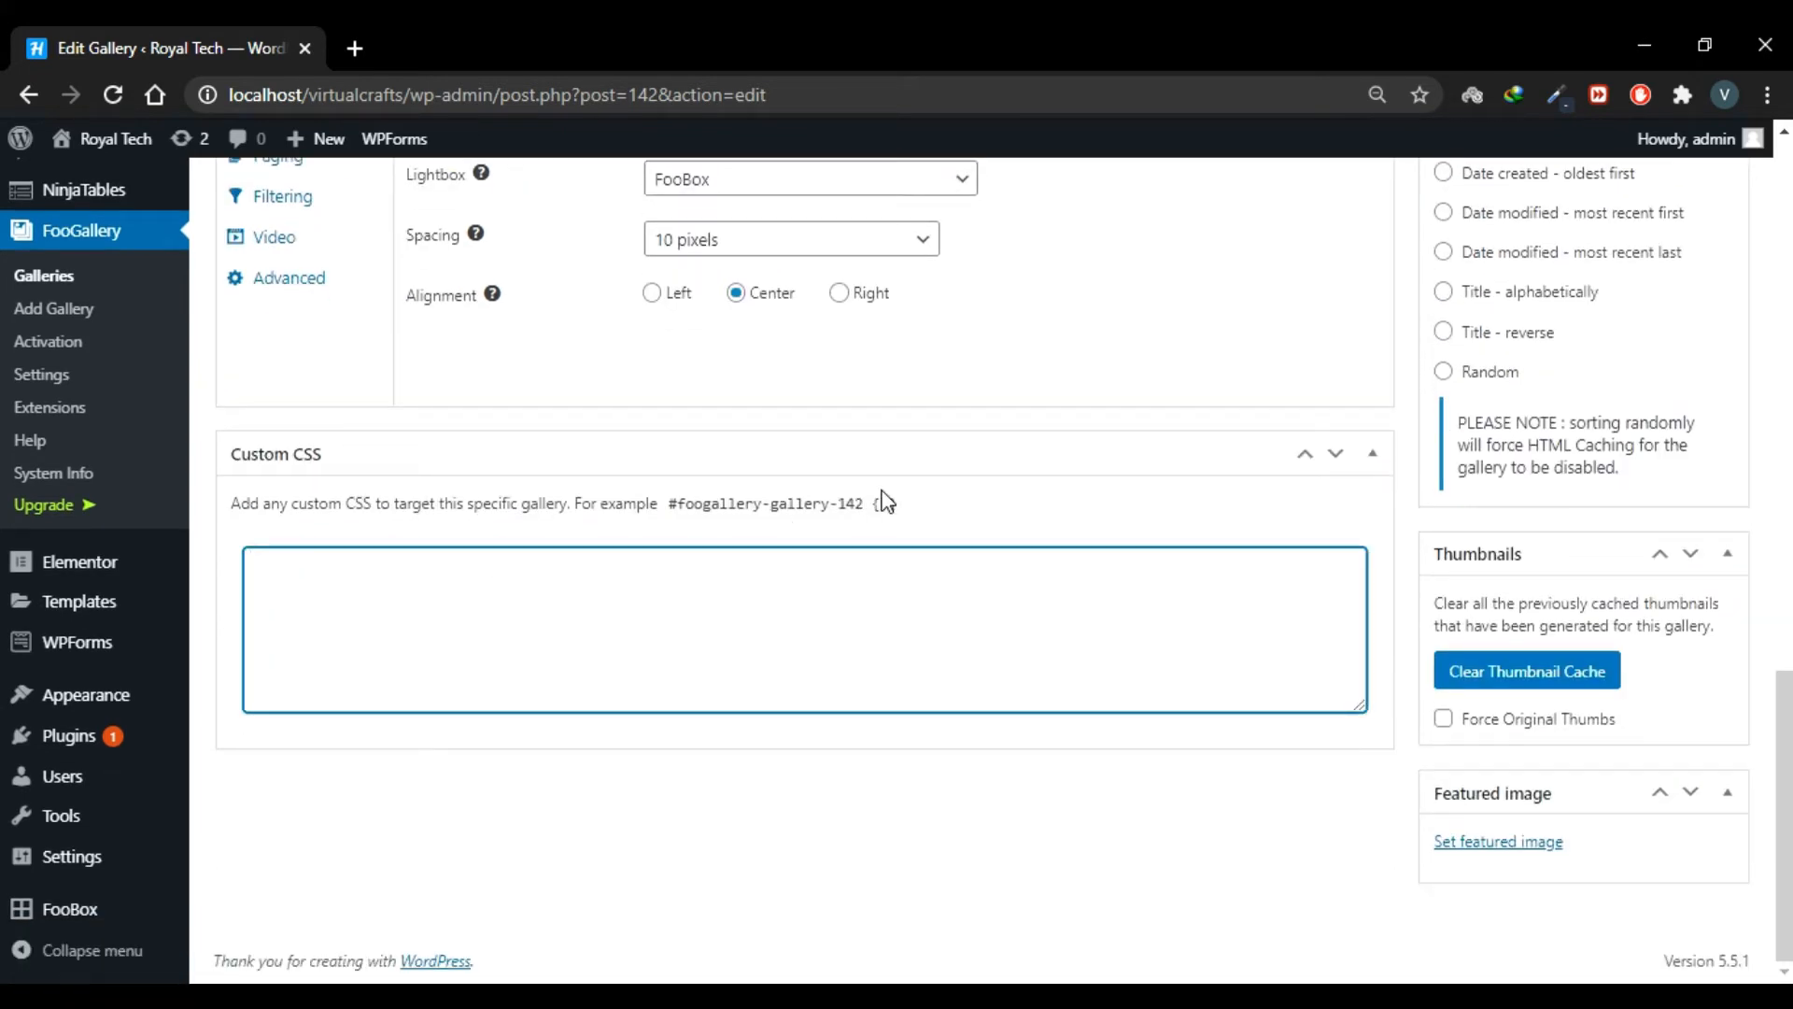
In the gallery's appearance settings, set the border size to None and the rounded corners to Medium
{"action": "scroll", "coordinate": [1046, 454], "scroll_direction": "up", "scroll_amount": 4}
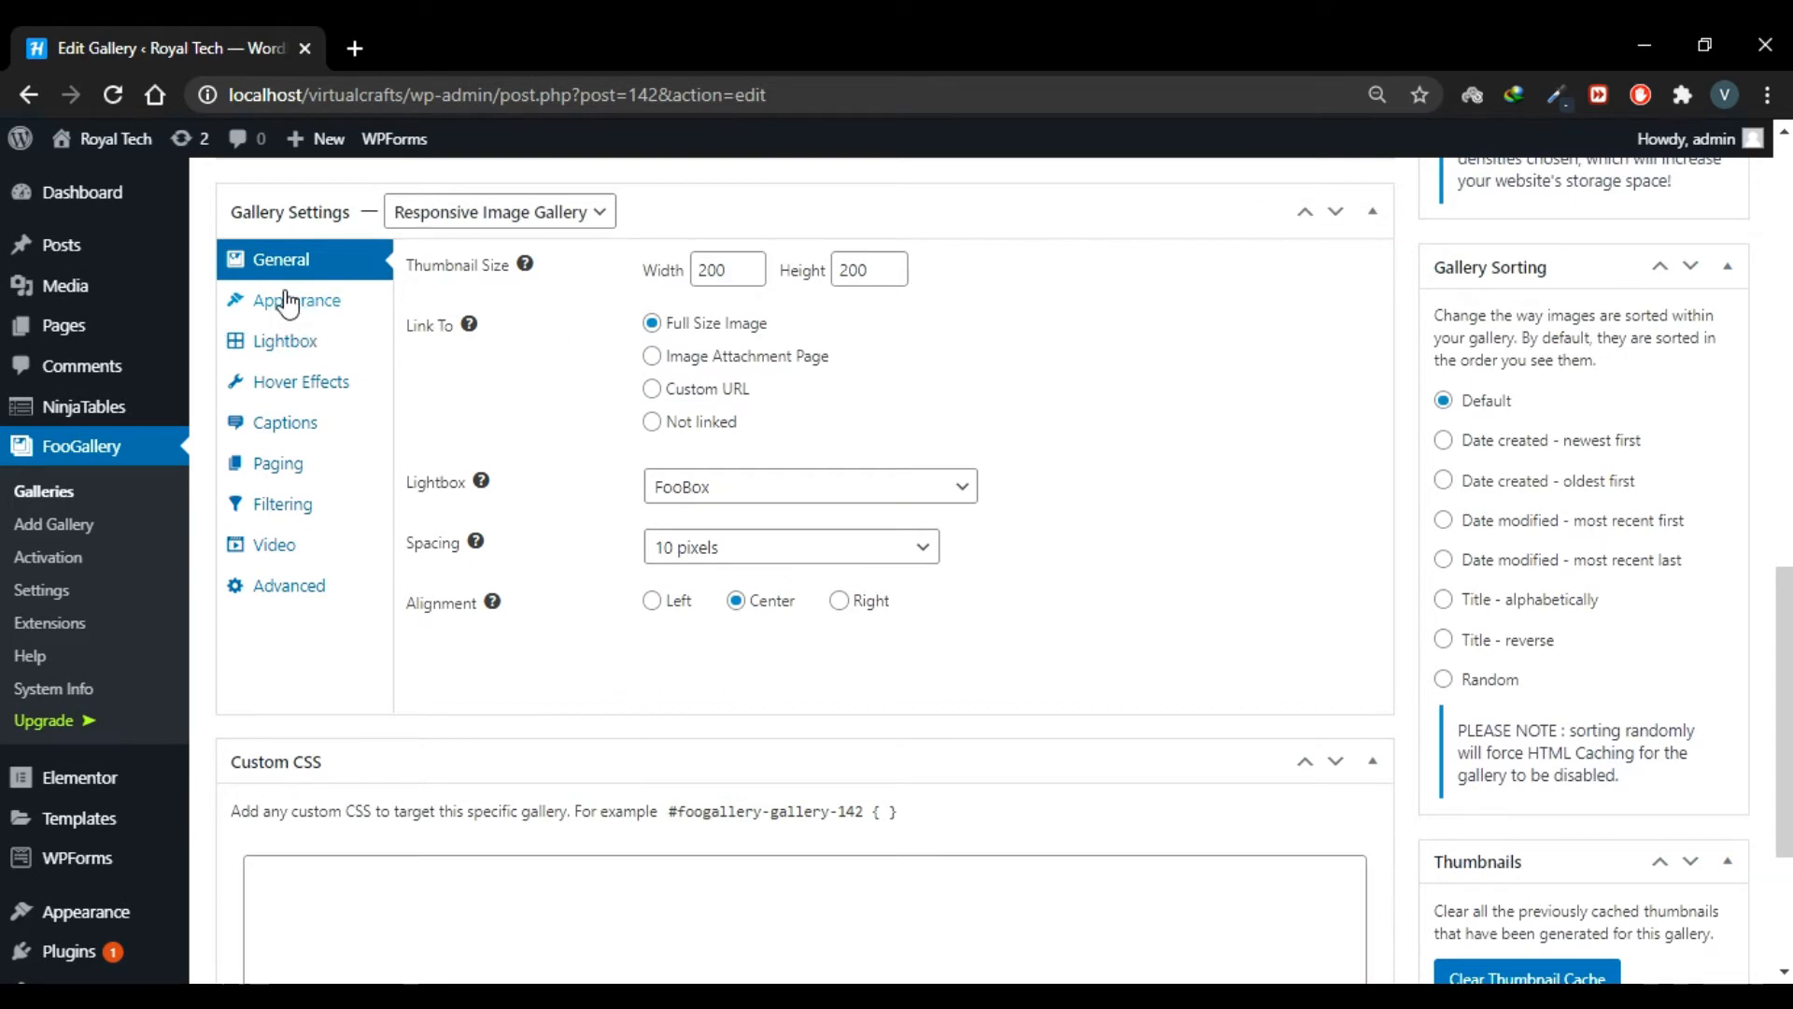
{"action": "left_click", "coordinate": [288, 302]}
{"action": "scroll", "coordinate": [974, 371], "scroll_direction": "up", "scroll_amount": 2}
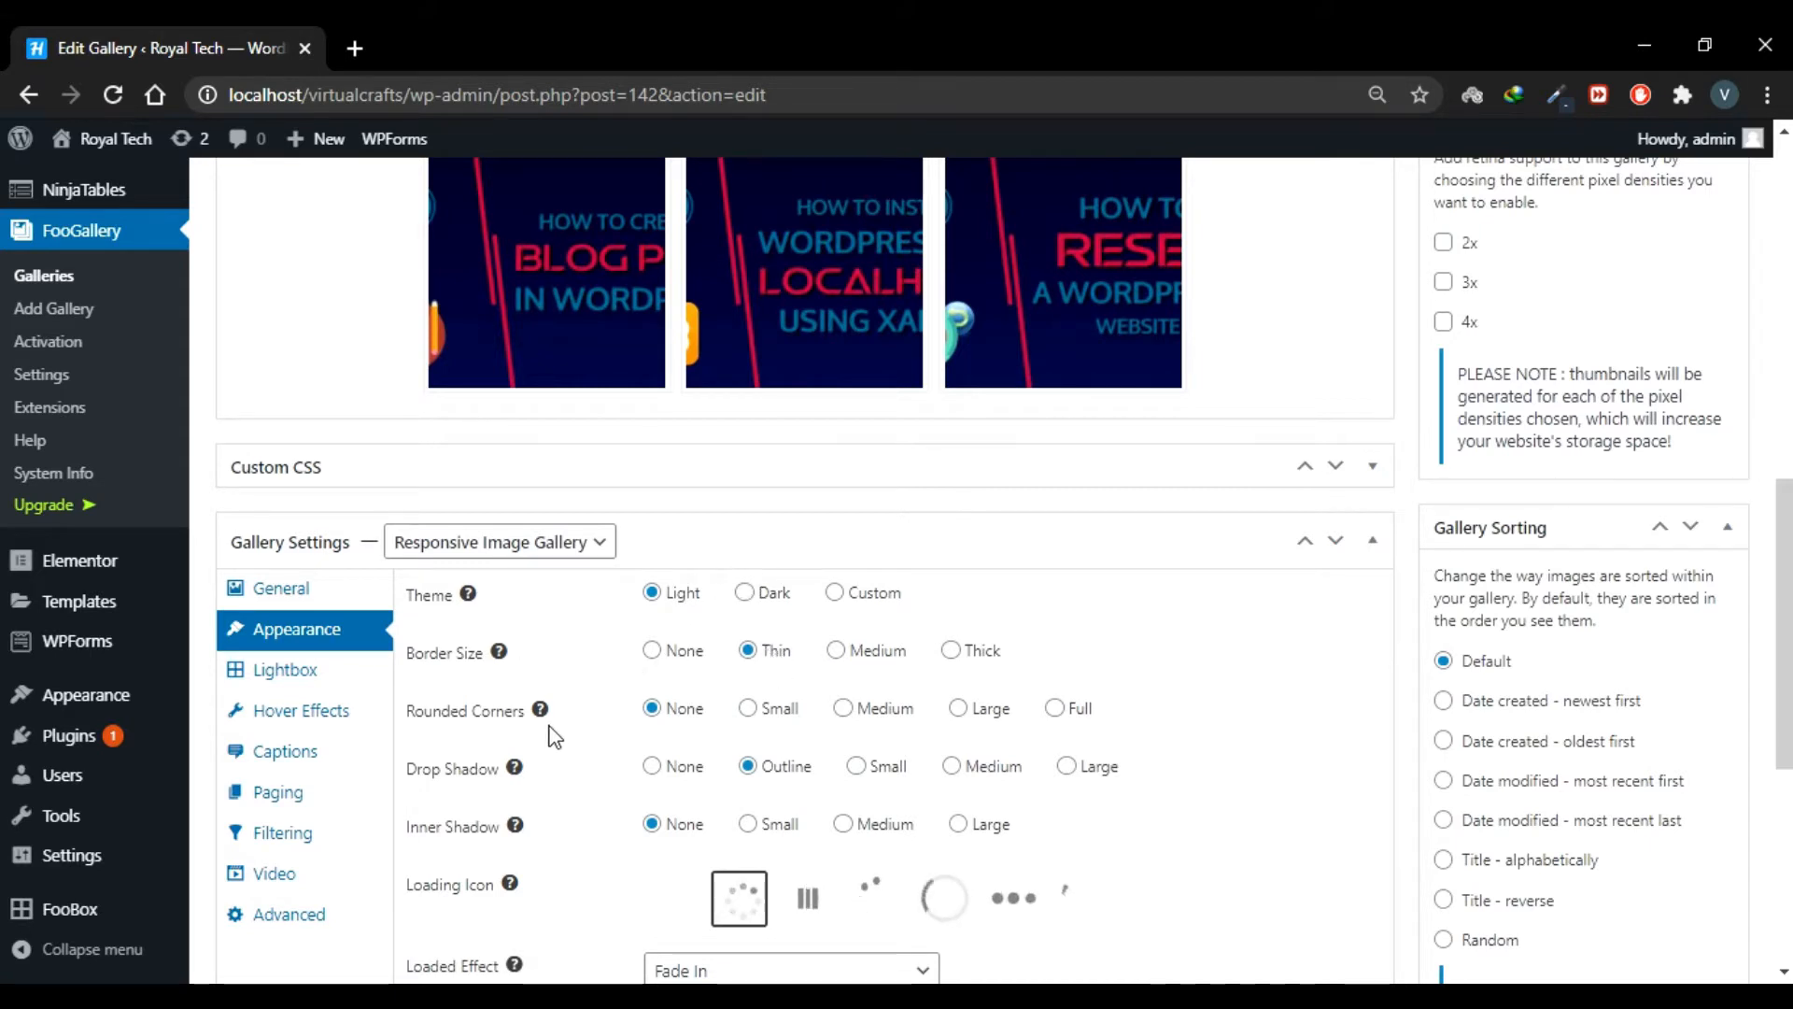
{"action": "left_click", "coordinate": [748, 709]}
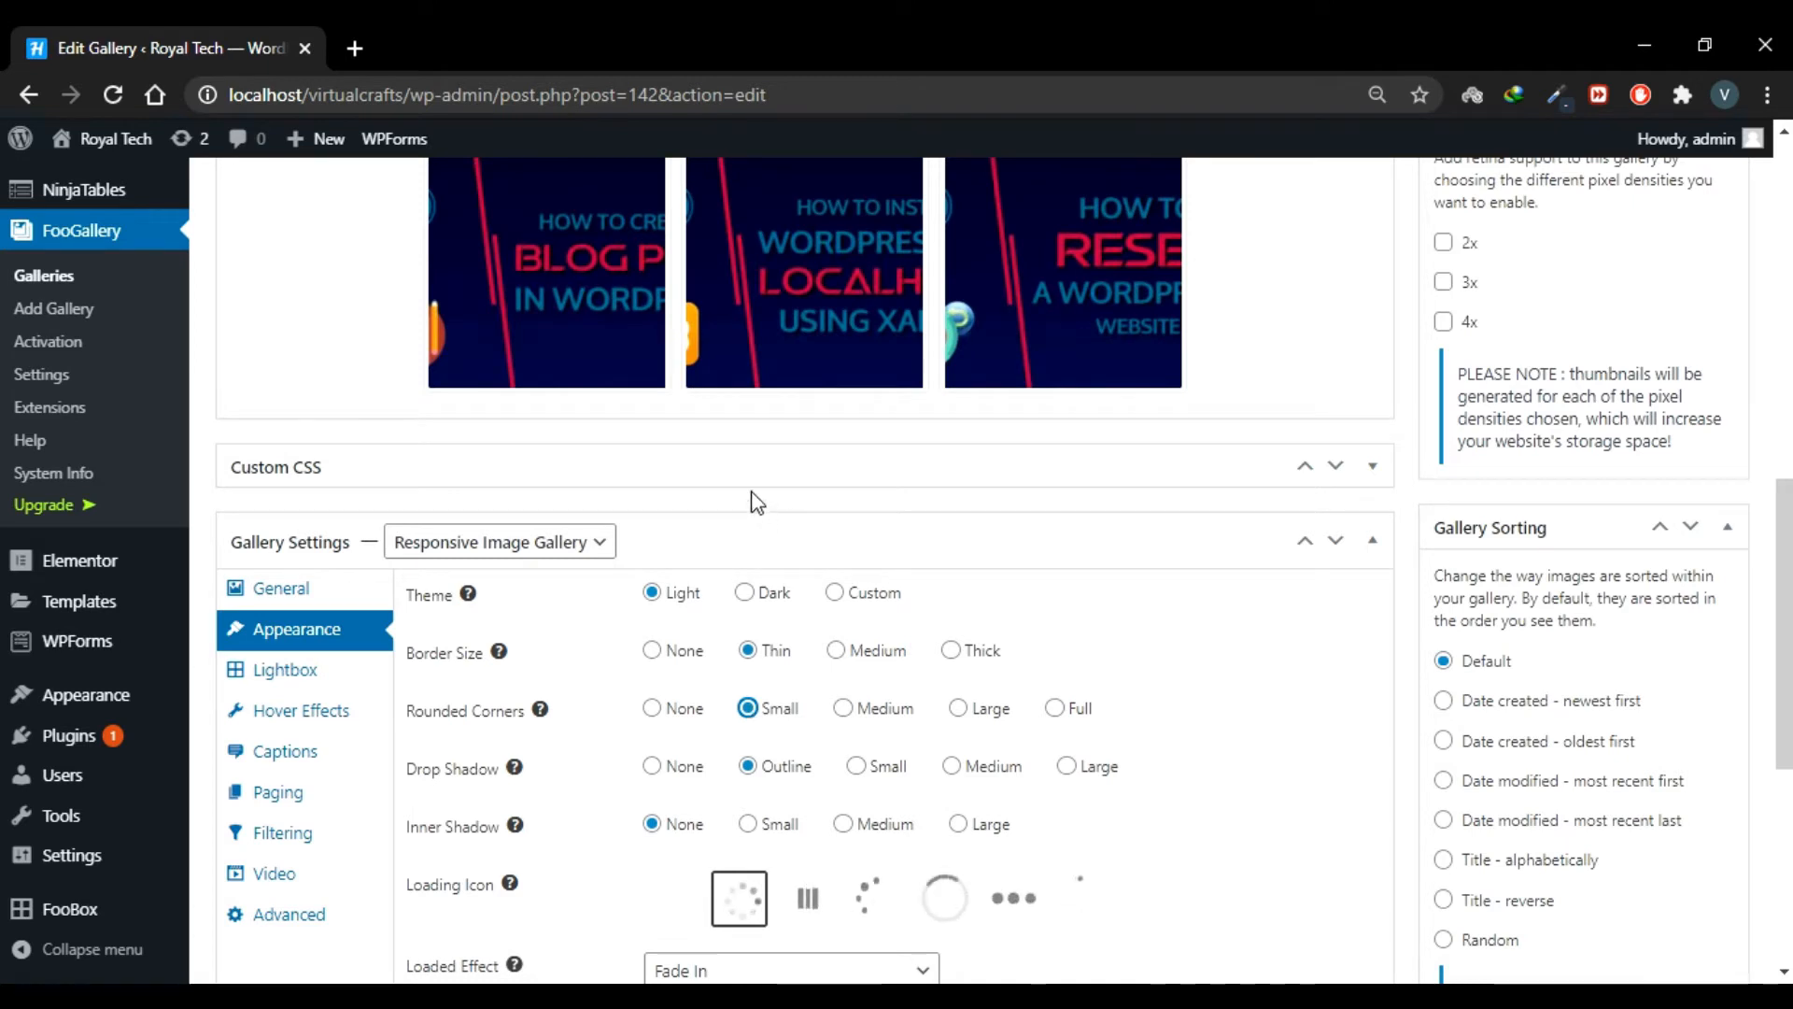
{"action": "left_click", "coordinate": [654, 652]}
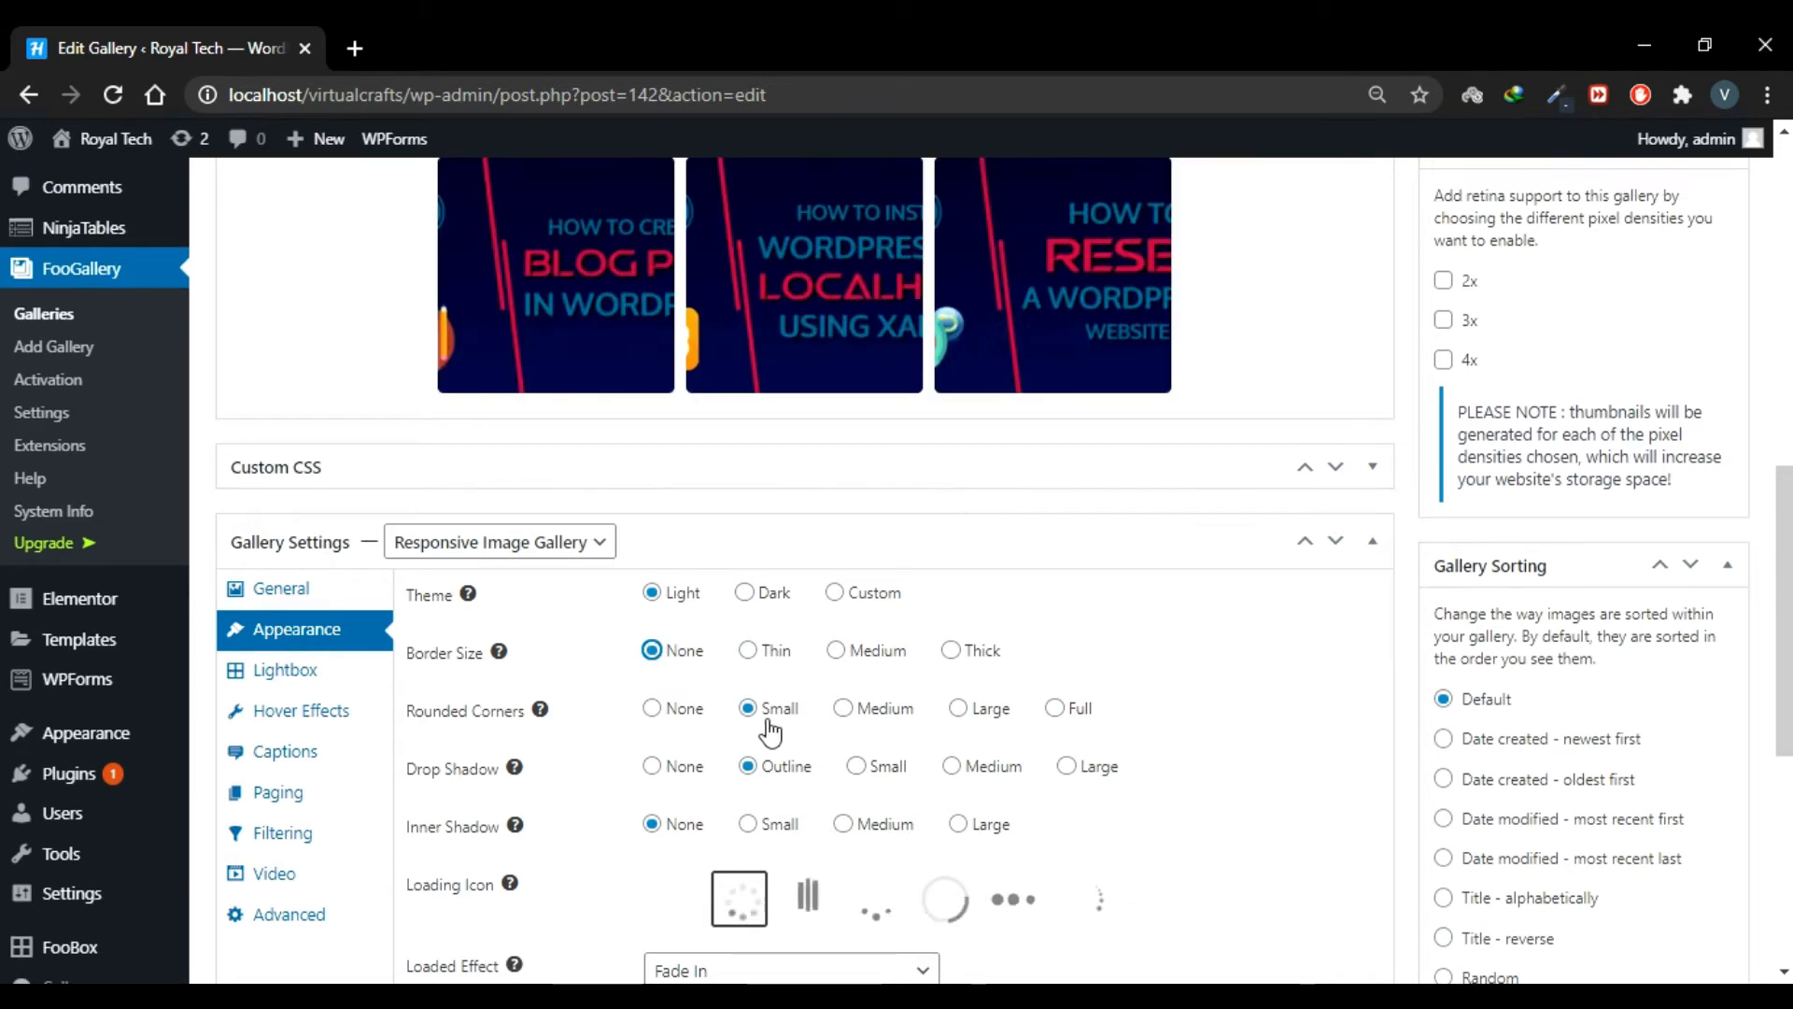
{"action": "left_click", "coordinate": [843, 712]}
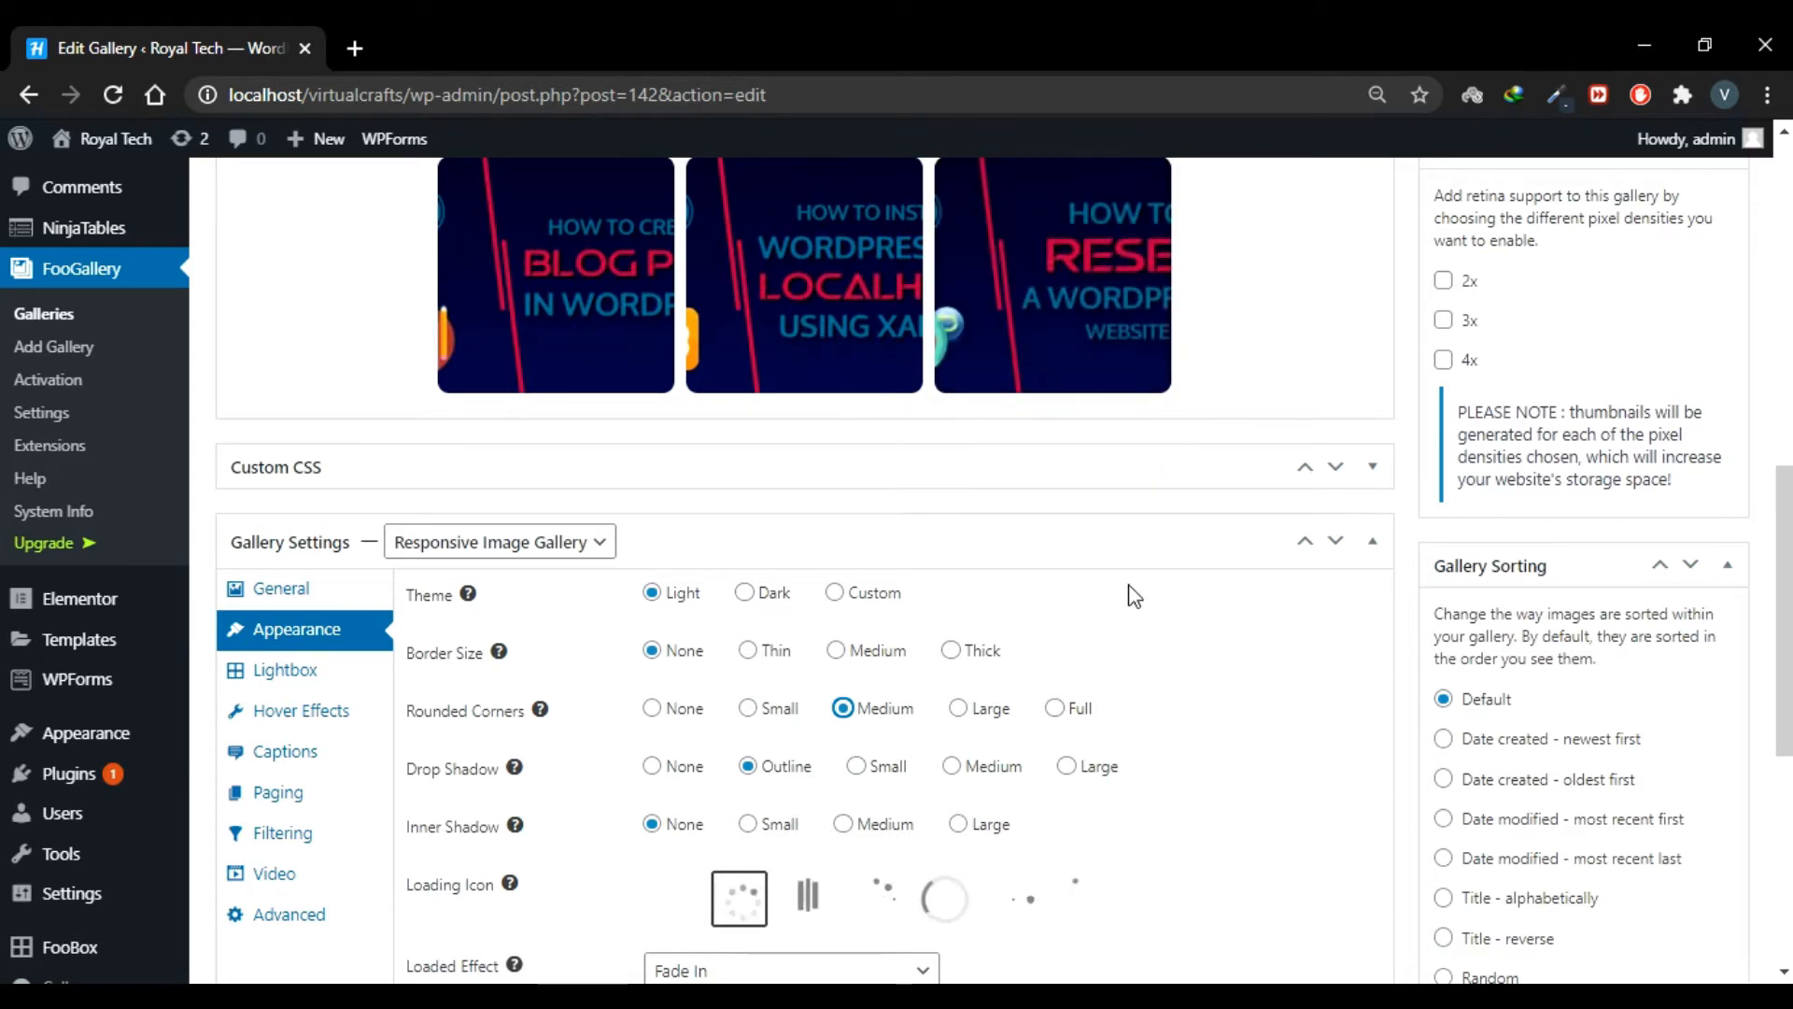
Set the thumbnails' drop shadow to Medium and choose Bars as the loading icon
{"action": "scroll", "coordinate": [1133, 595], "scroll_direction": "down", "scroll_amount": 1}
{"action": "scroll", "coordinate": [1133, 595], "scroll_direction": "up", "scroll_amount": 1}
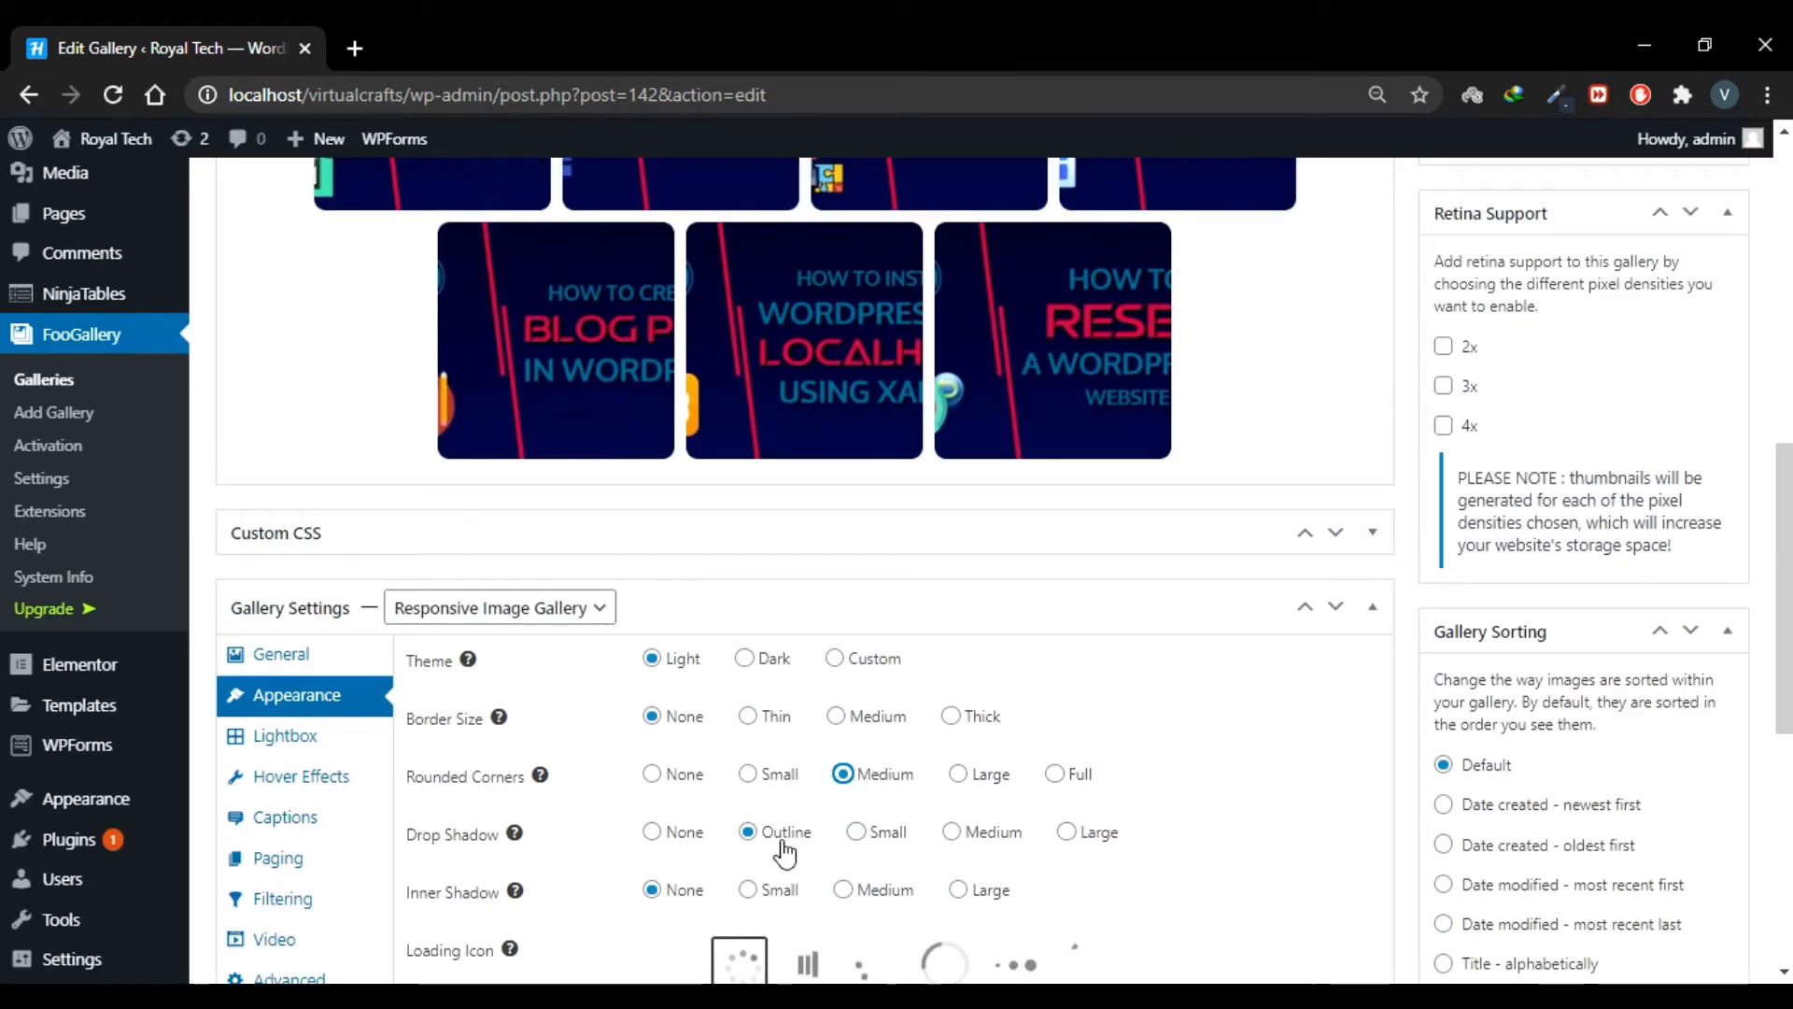
{"action": "left_click", "coordinate": [951, 832]}
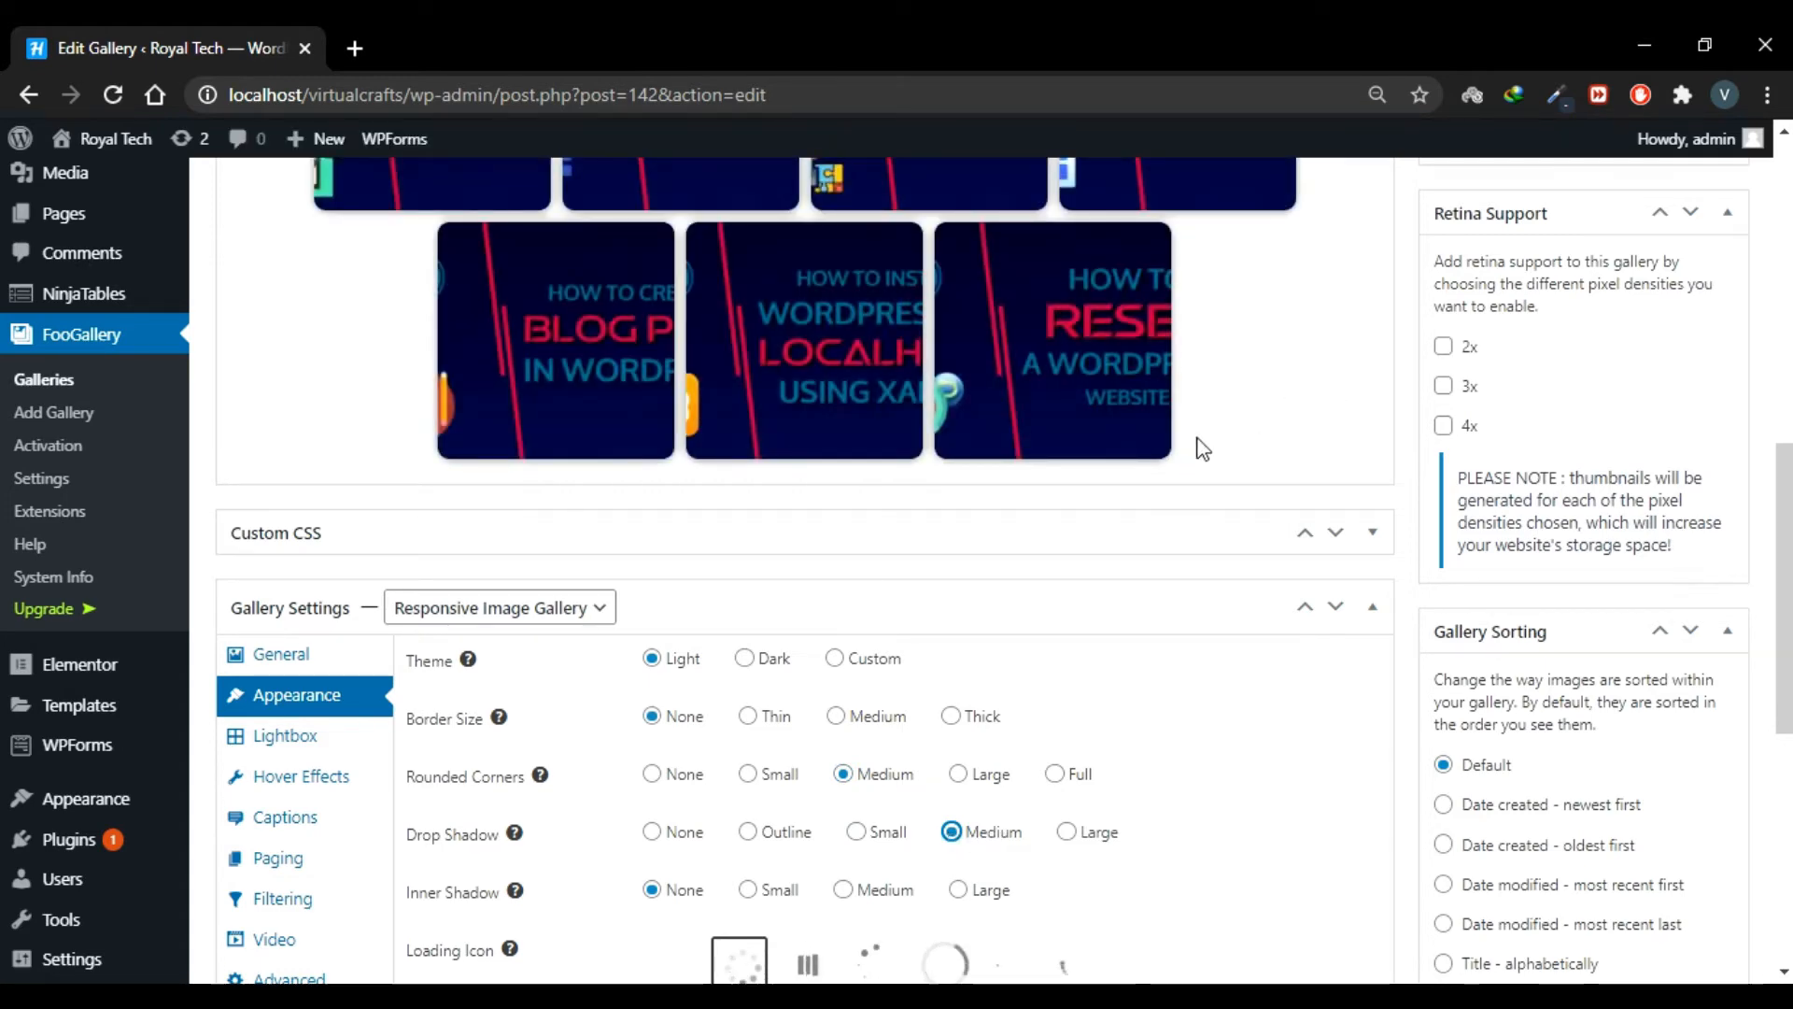
{"action": "scroll", "coordinate": [1102, 691], "scroll_direction": "down", "scroll_amount": 2}
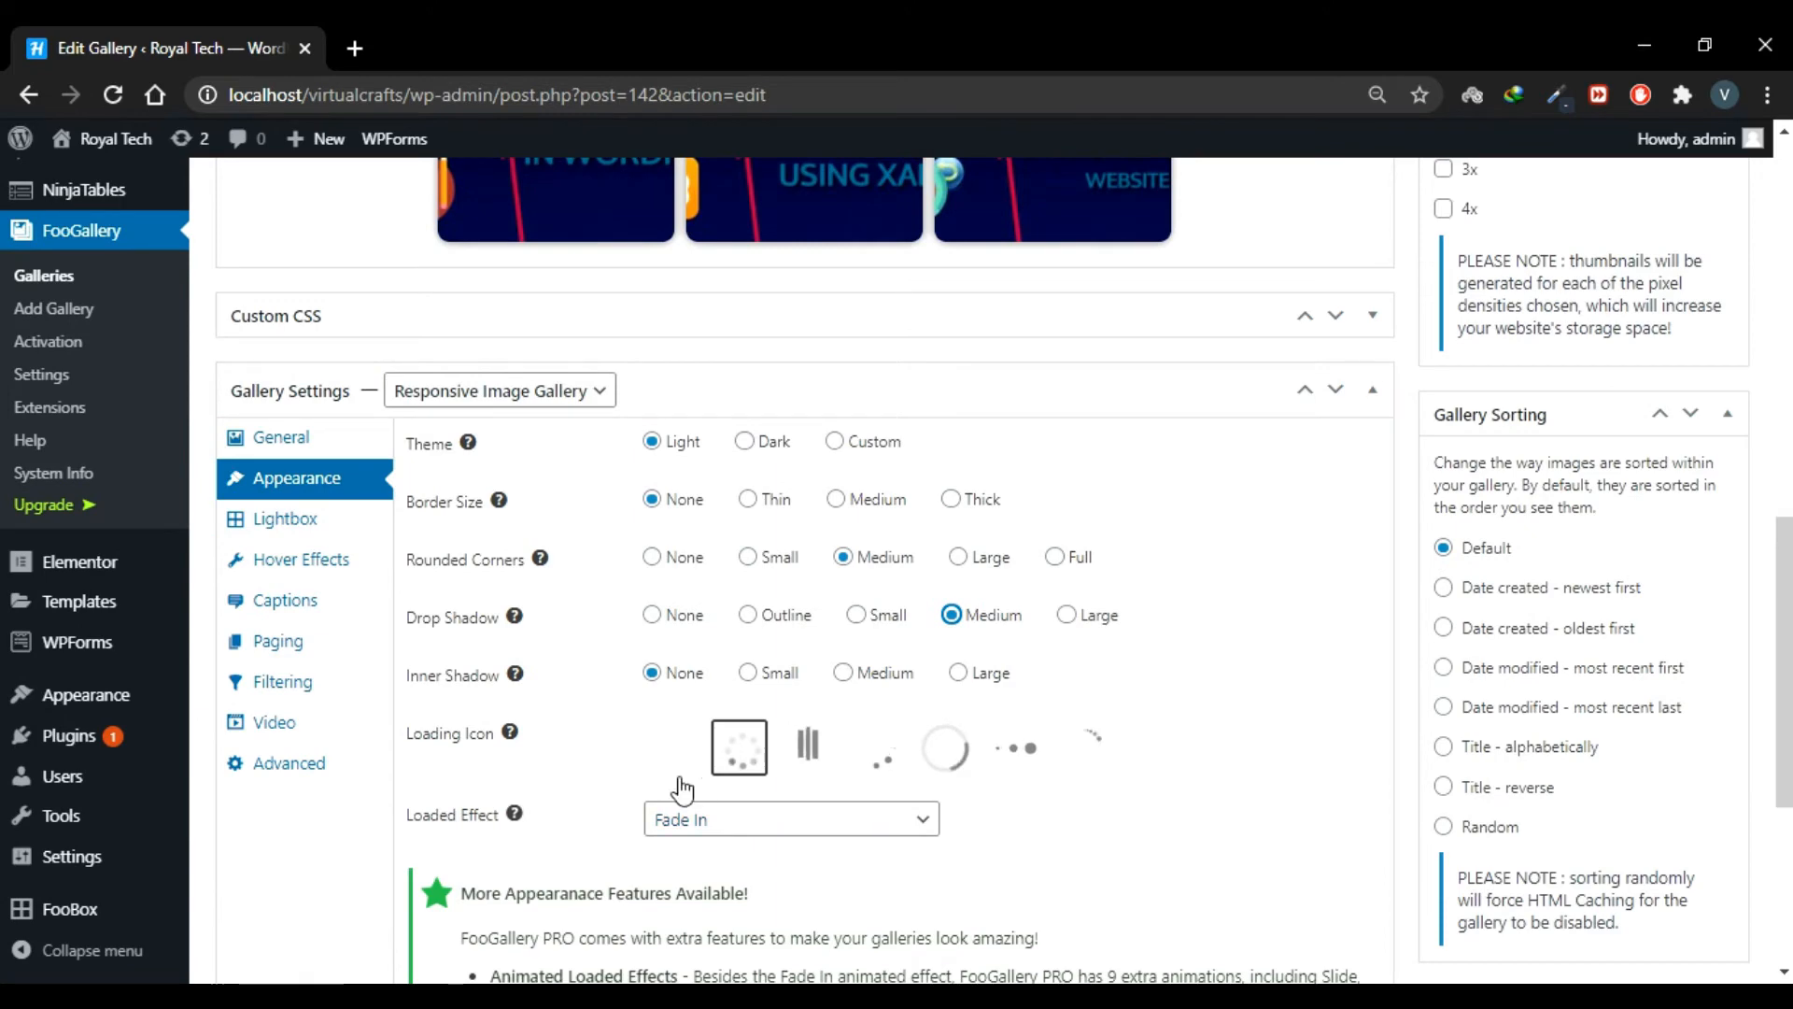
{"action": "left_click", "coordinate": [811, 758]}
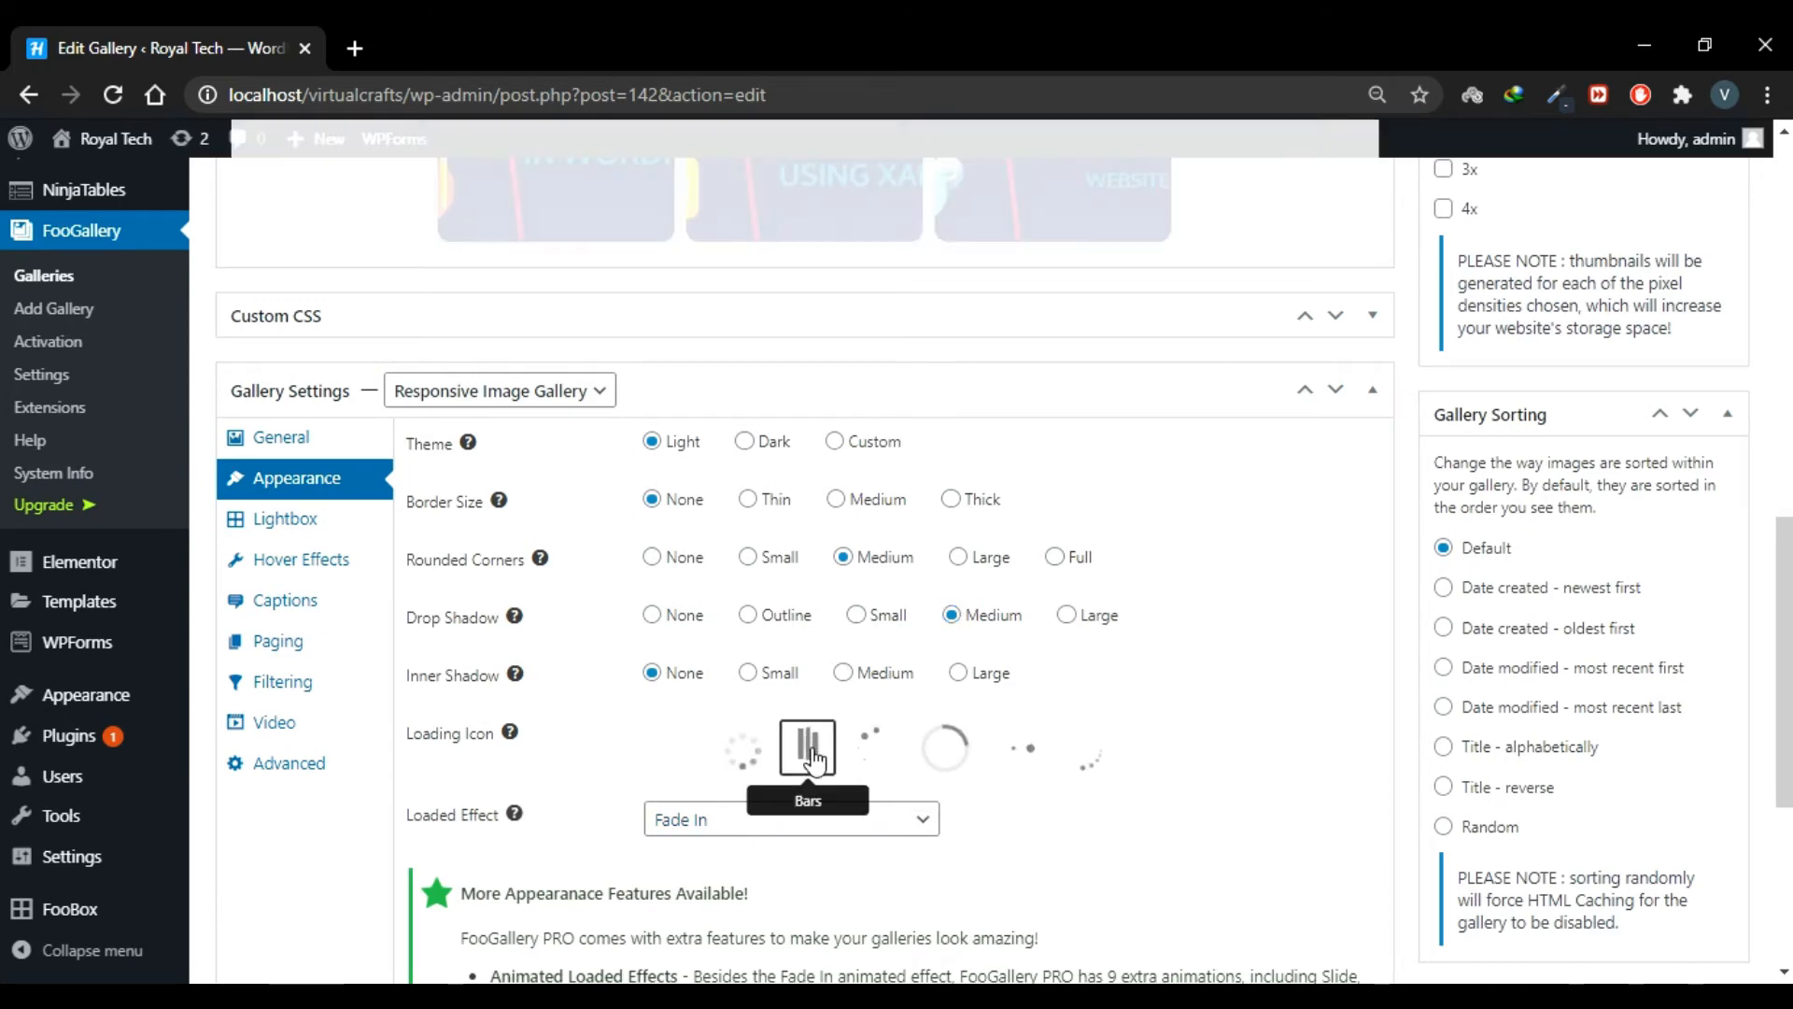
{"action": "scroll", "coordinate": [1140, 857], "scroll_direction": "down", "scroll_amount": 2}
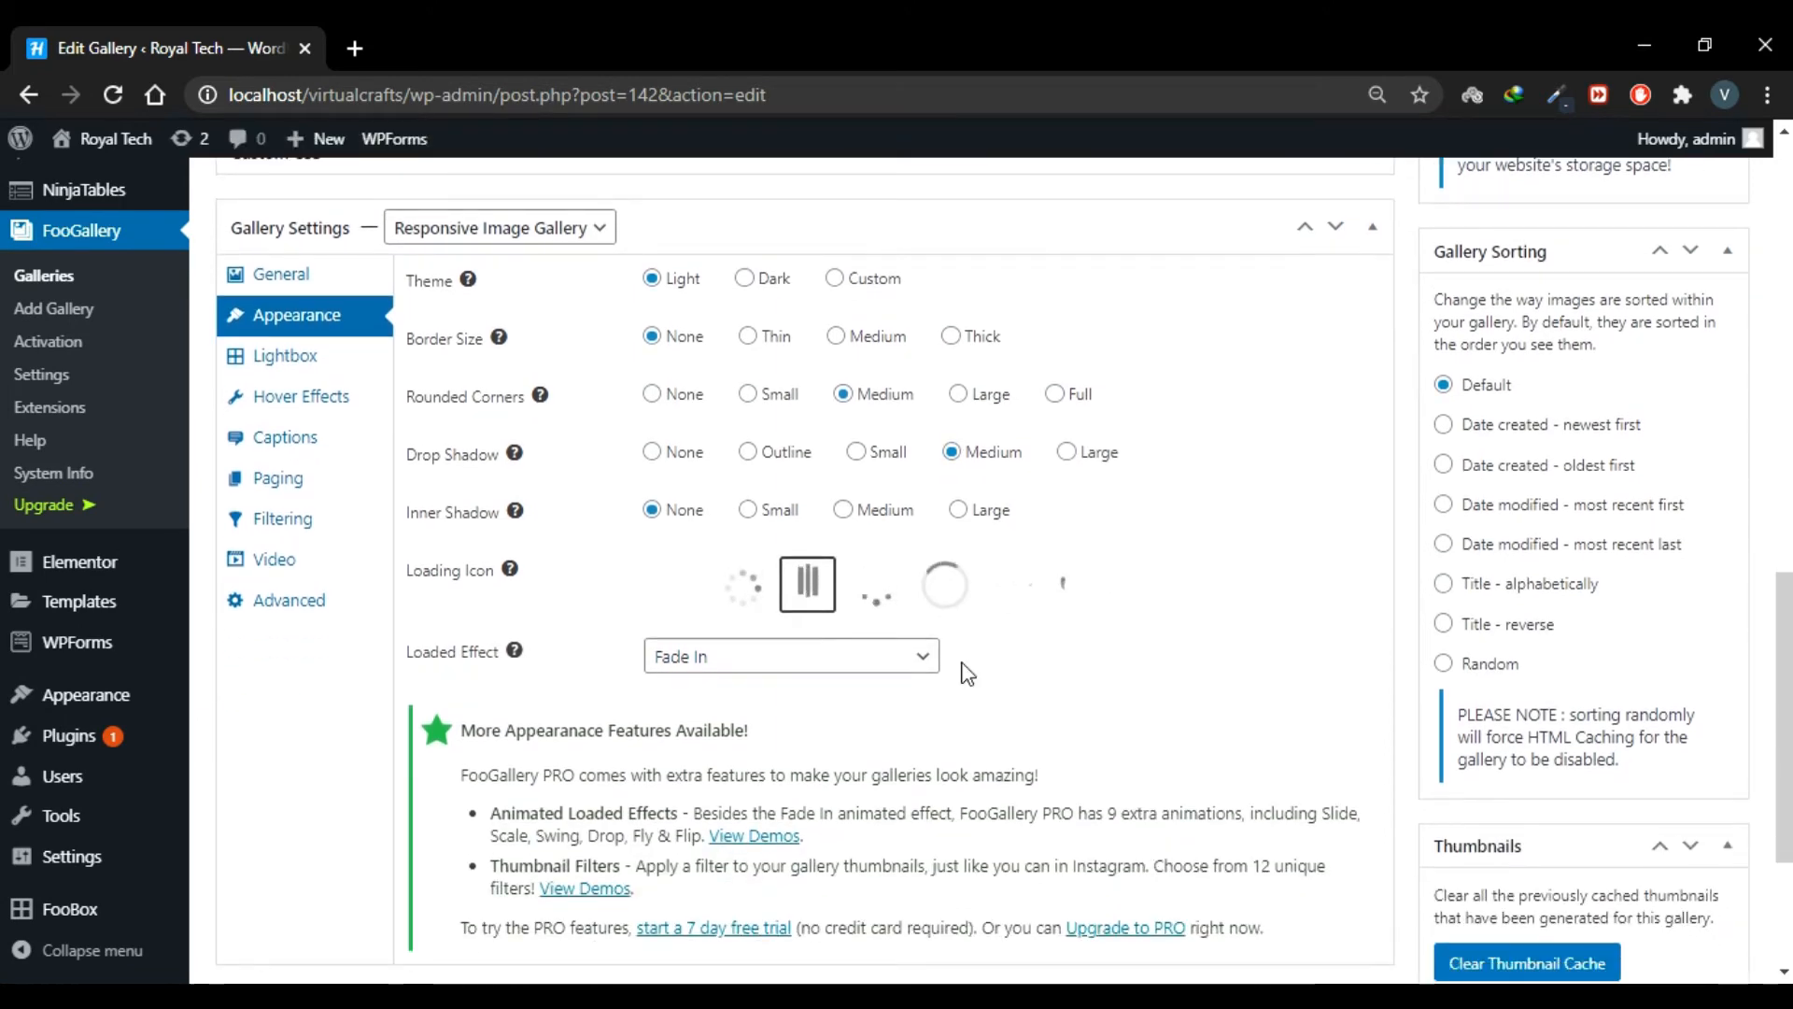
{"action": "scroll", "coordinate": [399, 579], "scroll_direction": "up", "scroll_amount": 2}
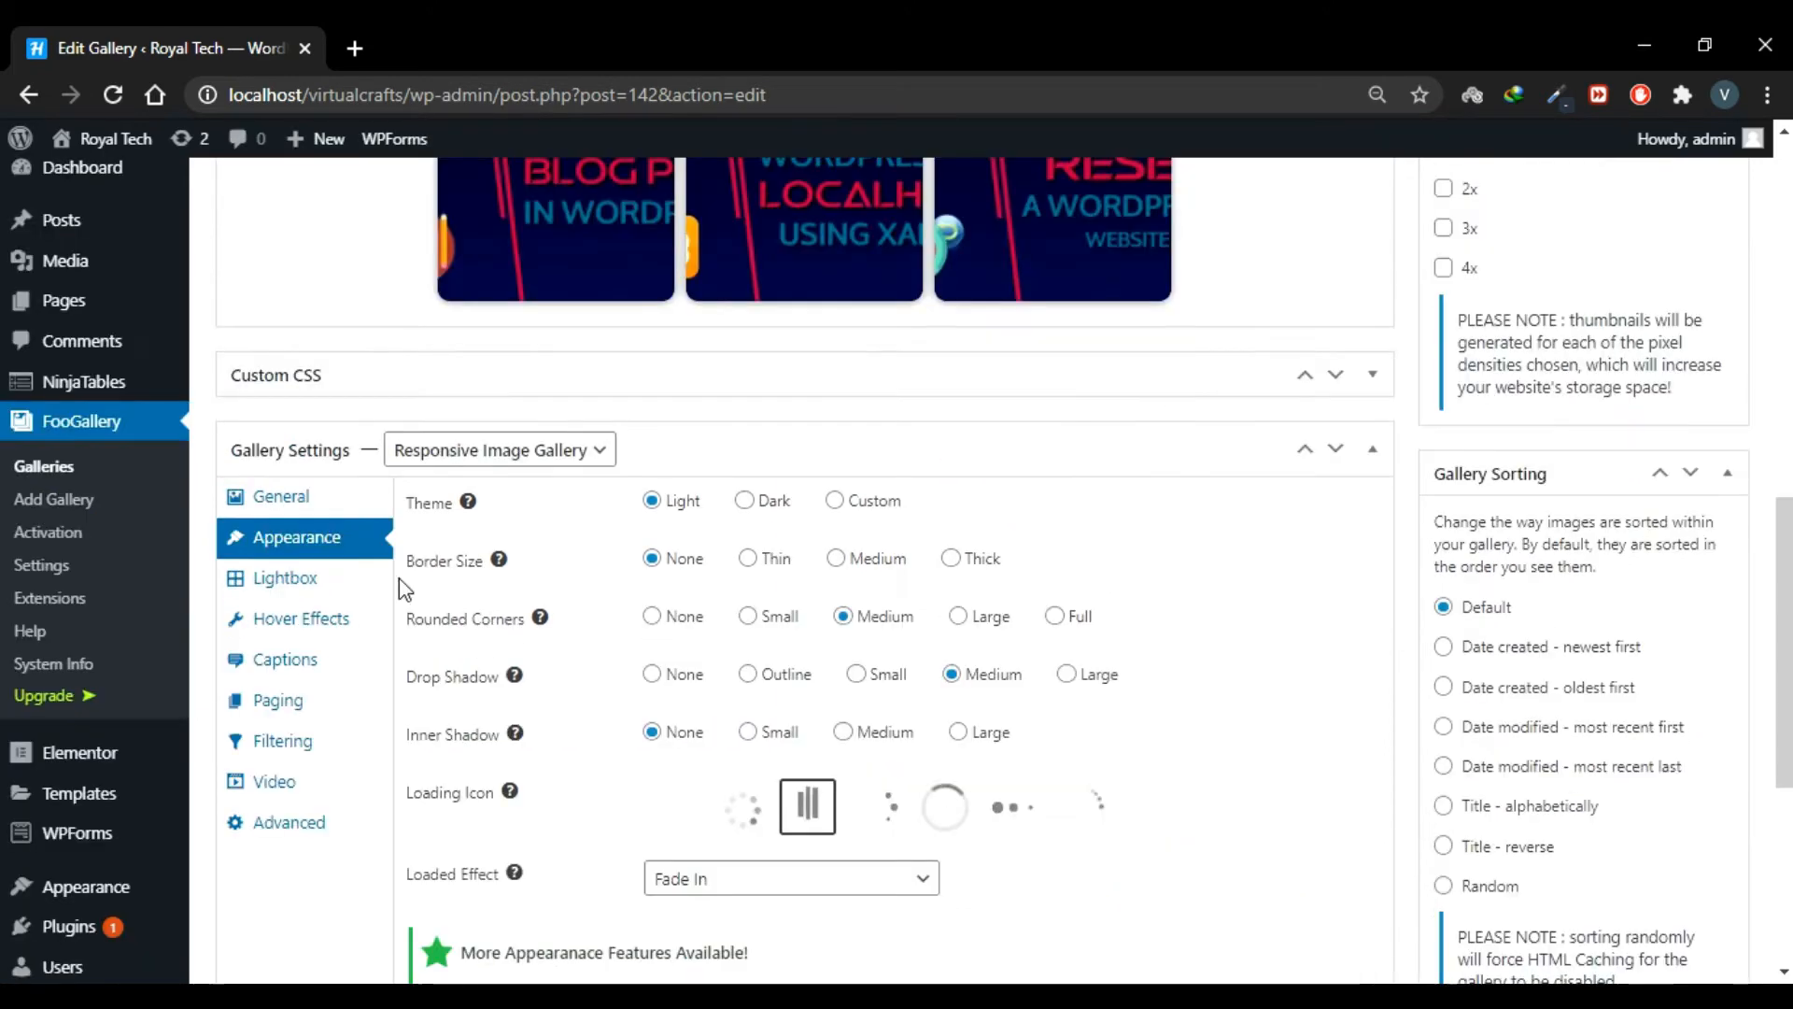
In the hover effects settings, change the thumbnail hover icon to the eye and check it in the preview
{"action": "left_click", "coordinate": [322, 621]}
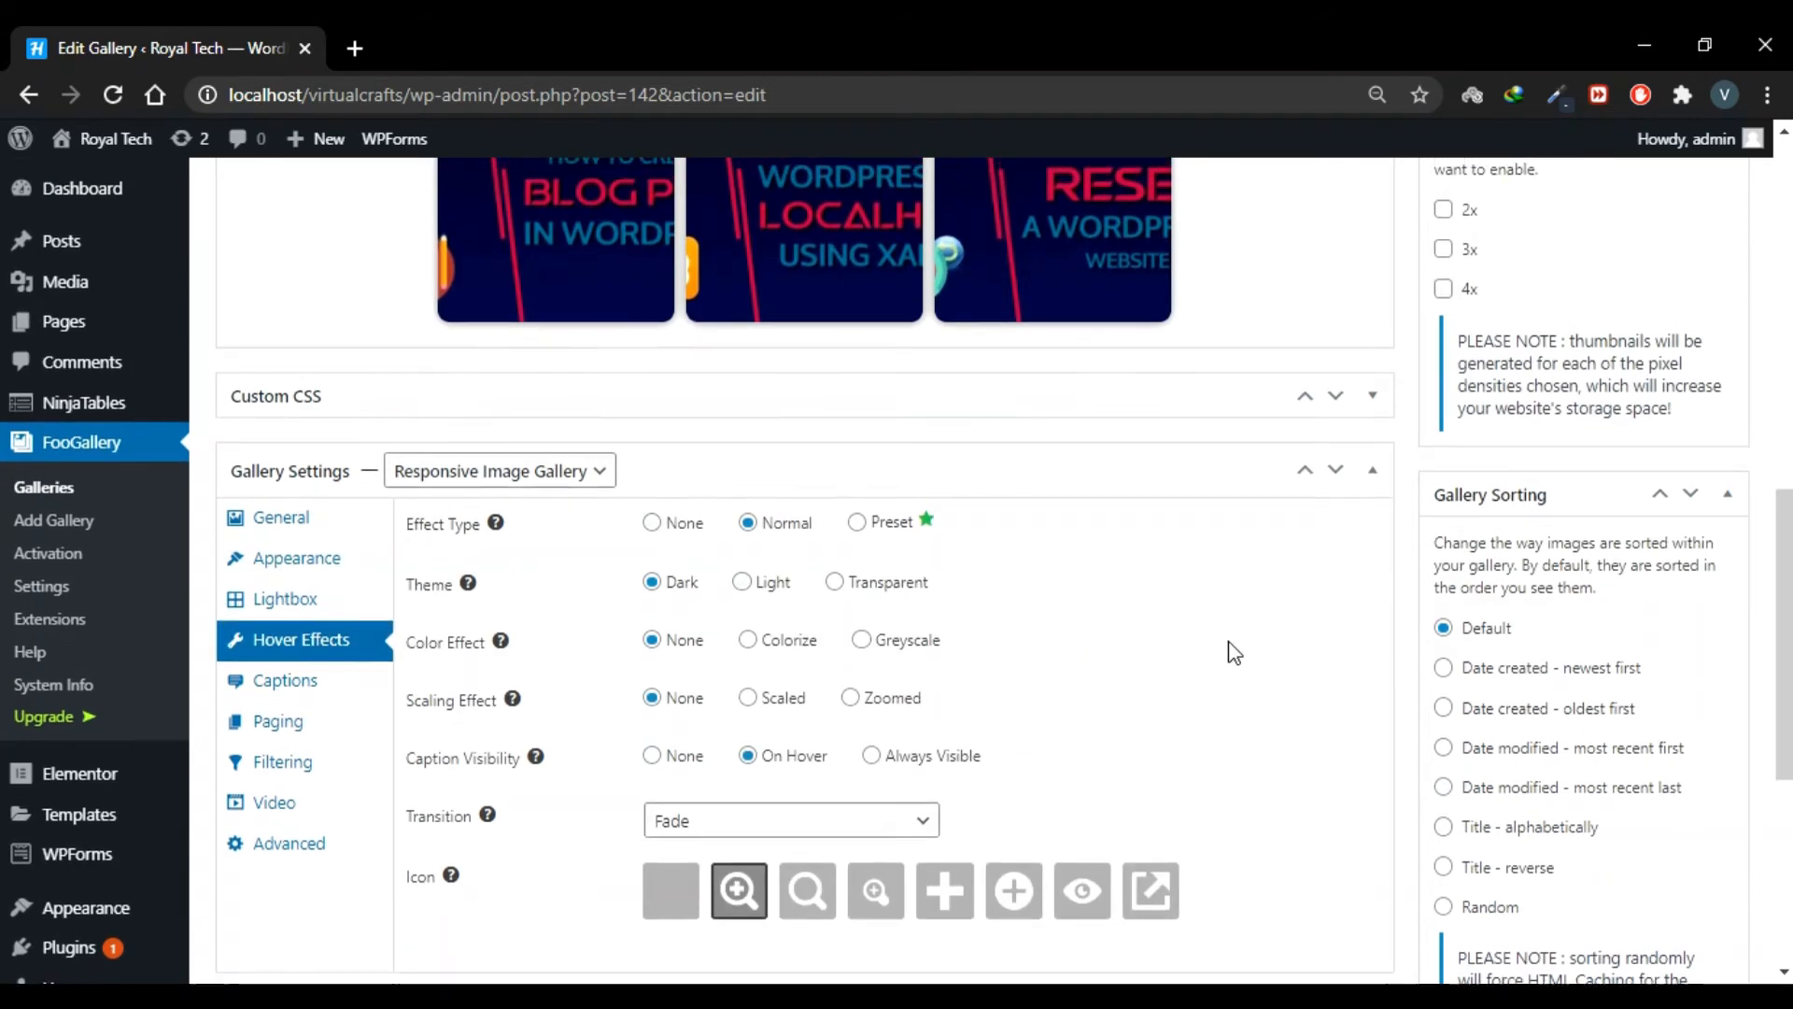
{"action": "scroll", "coordinate": [1224, 649], "scroll_direction": "up", "scroll_amount": 2}
{"action": "mouse_move", "coordinate": [1041, 488]}
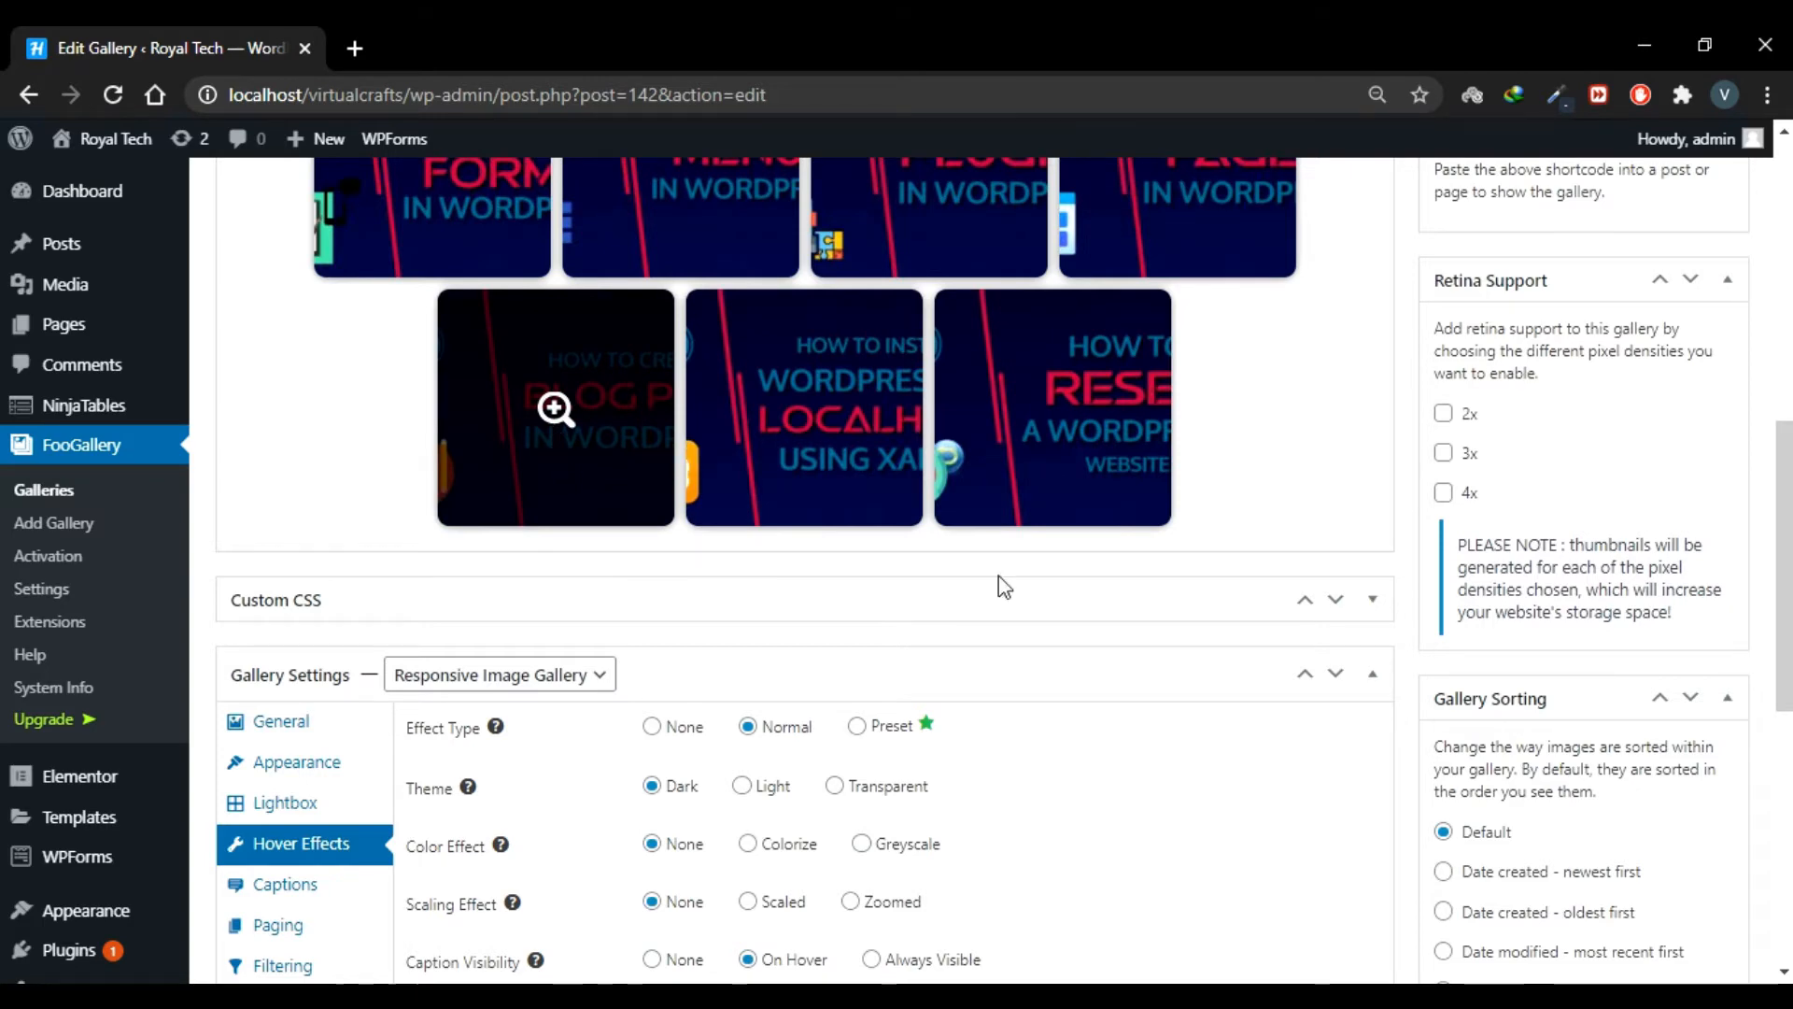
{"action": "scroll", "coordinate": [999, 576], "scroll_direction": "down", "scroll_amount": 3}
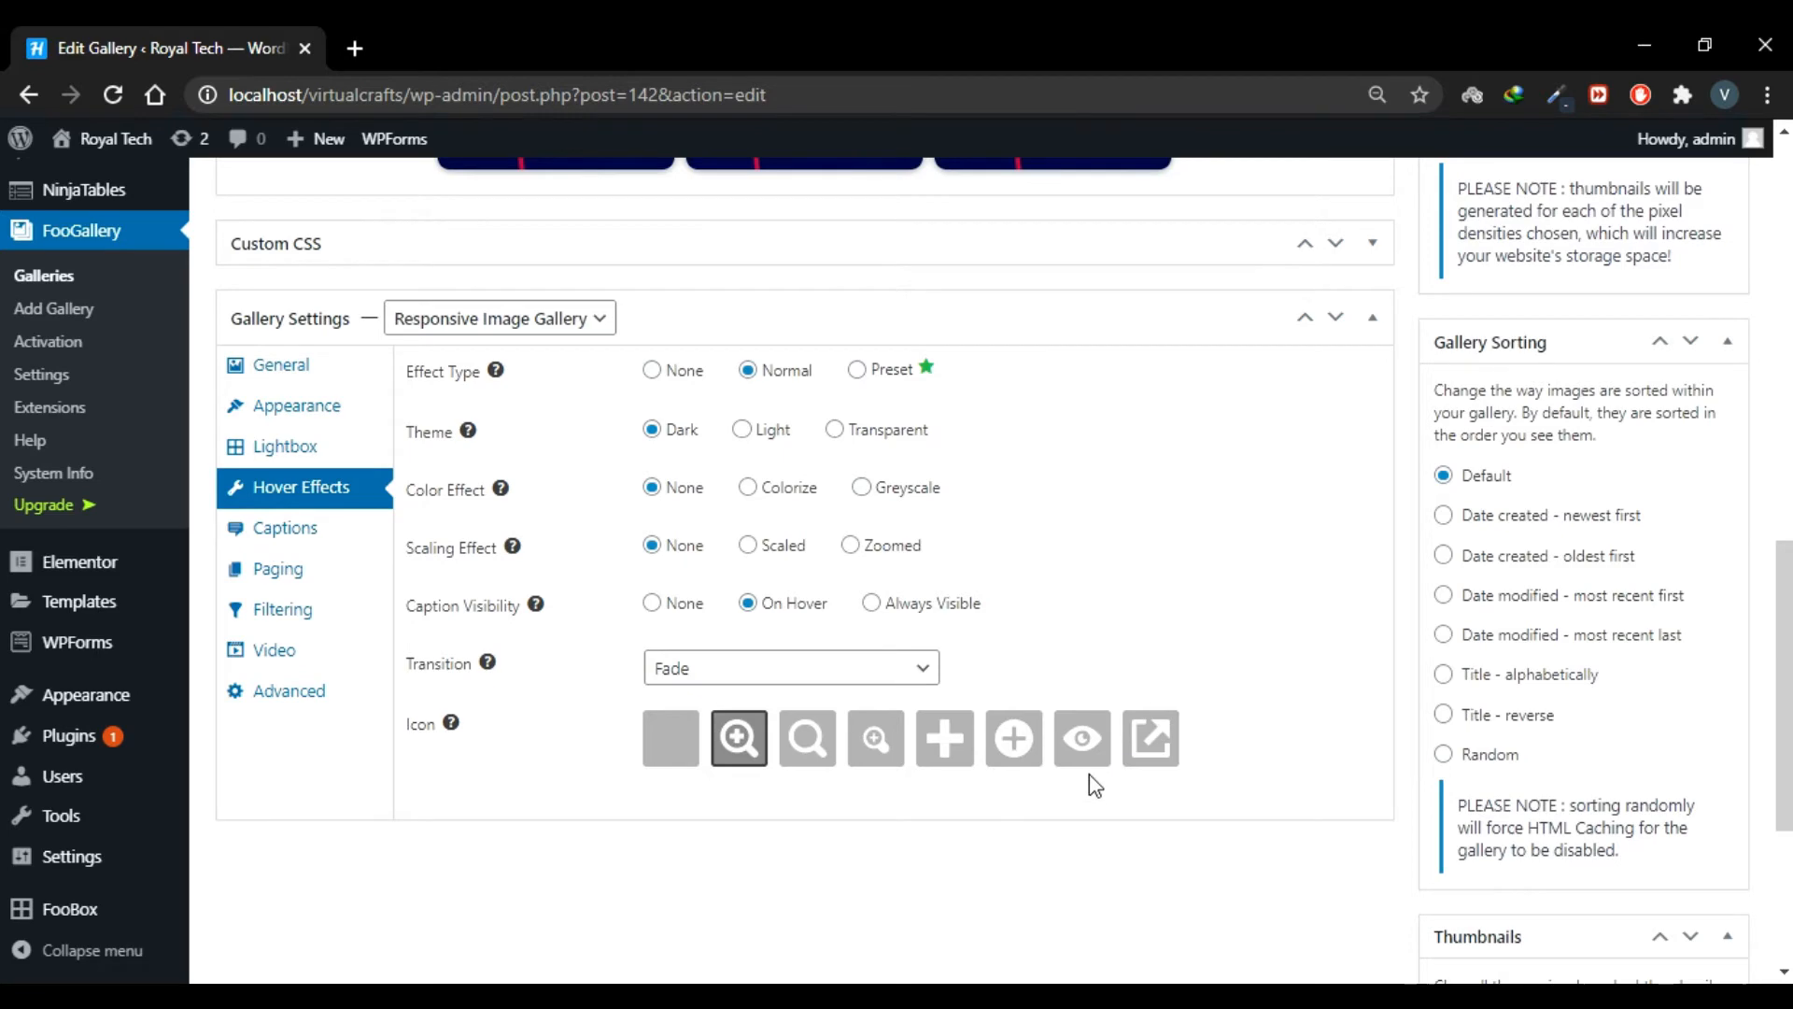
{"action": "left_click", "coordinate": [1079, 752]}
{"action": "scroll", "coordinate": [1173, 589], "scroll_direction": "up", "scroll_amount": 3}
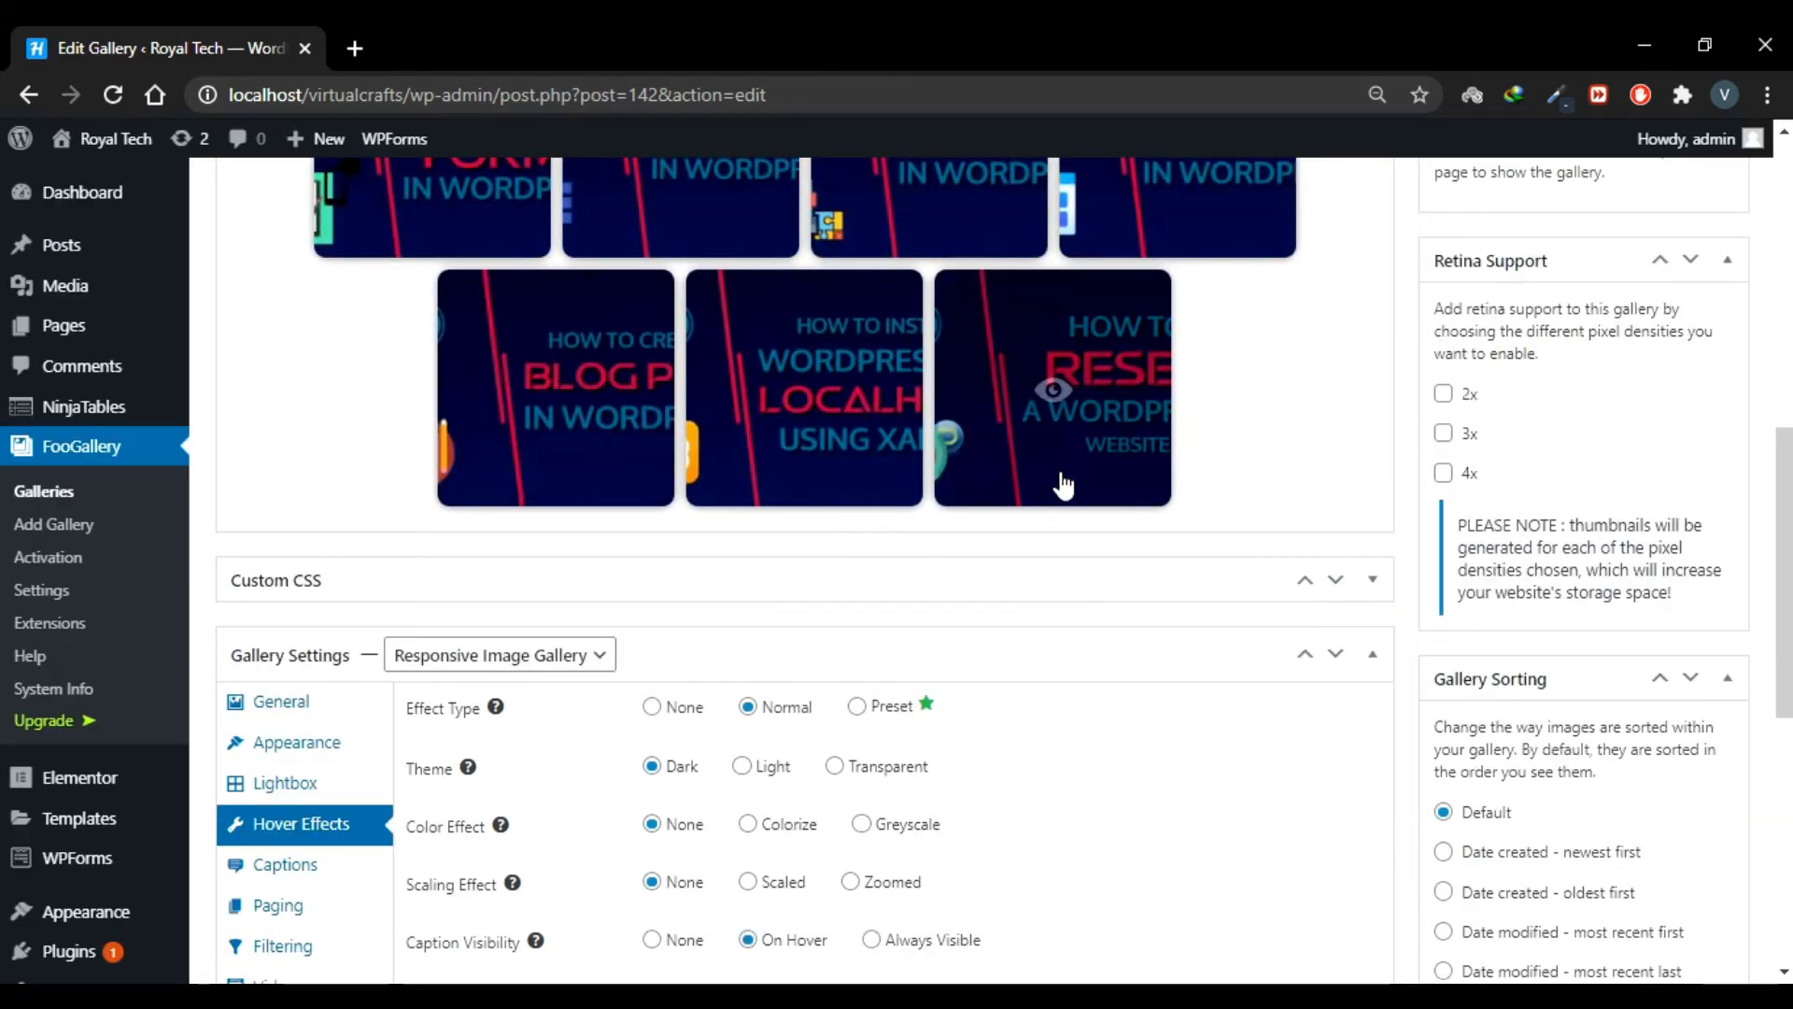
Set the hover effect transition to Slide Up and check it on the preview thumbnails
{"action": "scroll", "coordinate": [1055, 495], "scroll_direction": "down", "scroll_amount": 3}
{"action": "scroll", "coordinate": [1077, 557], "scroll_direction": "up", "scroll_amount": 2}
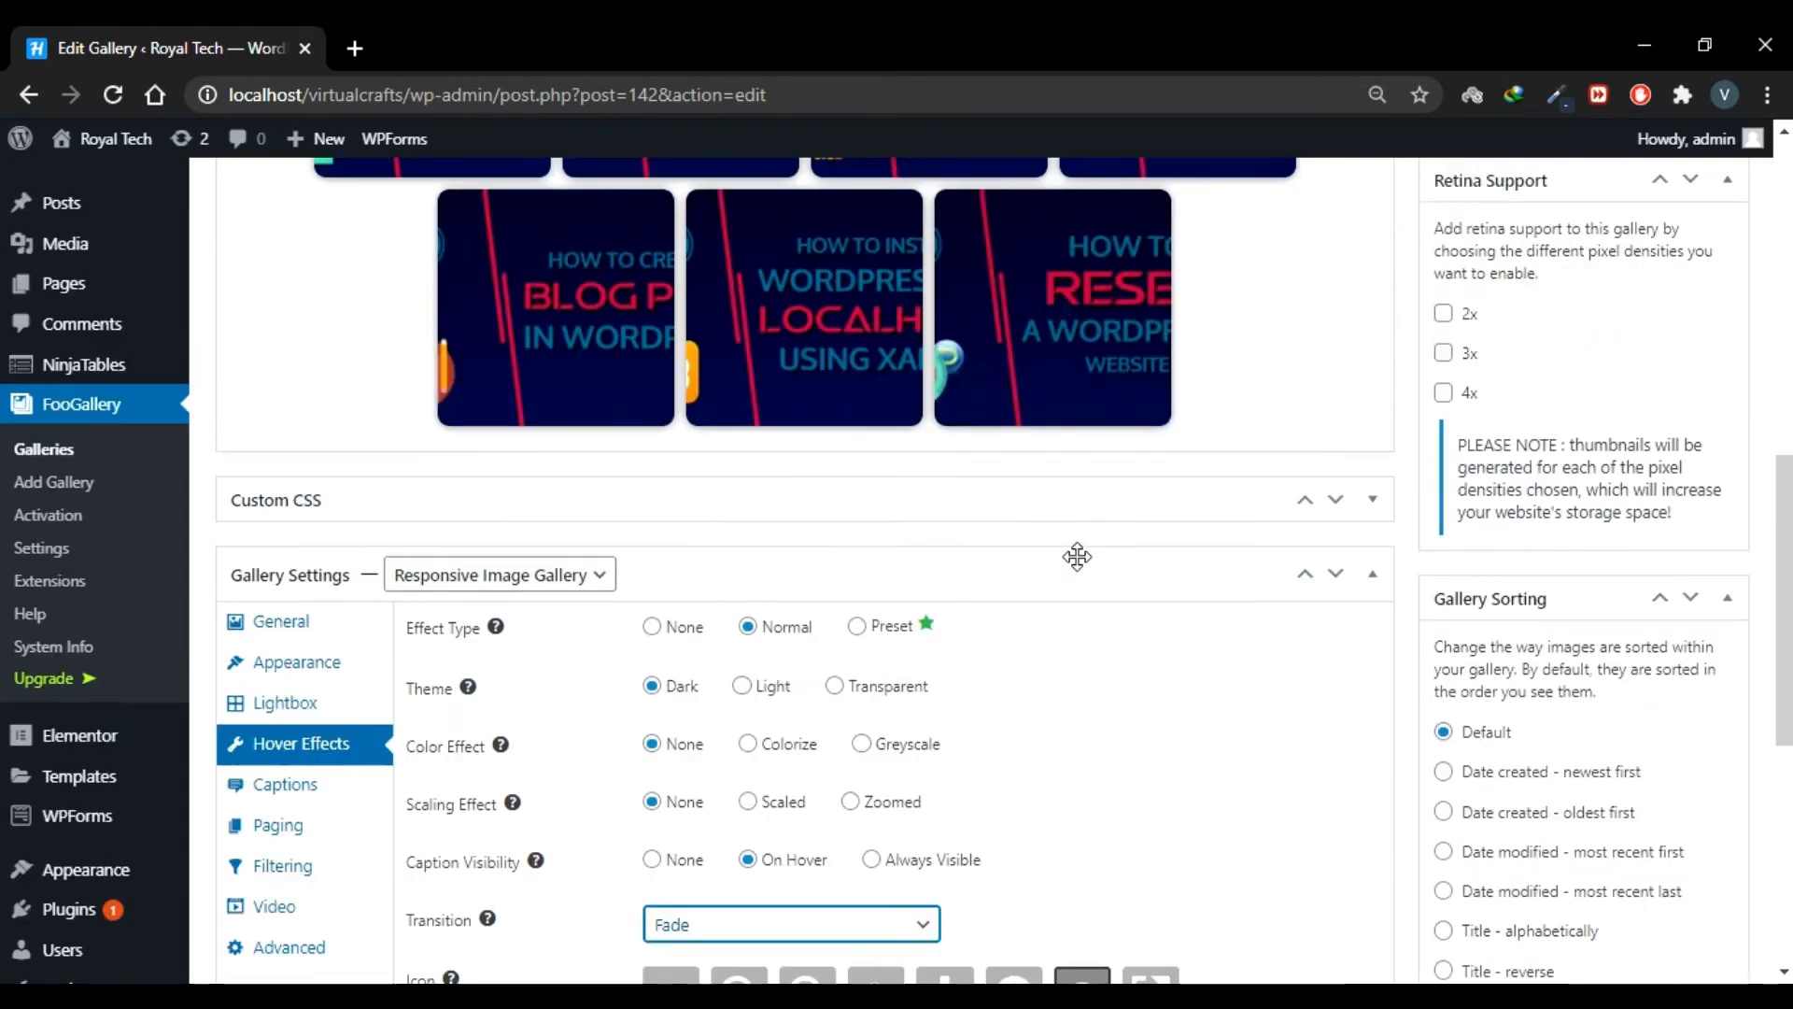
{"action": "scroll", "coordinate": [1070, 374], "scroll_direction": "down", "scroll_amount": 2}
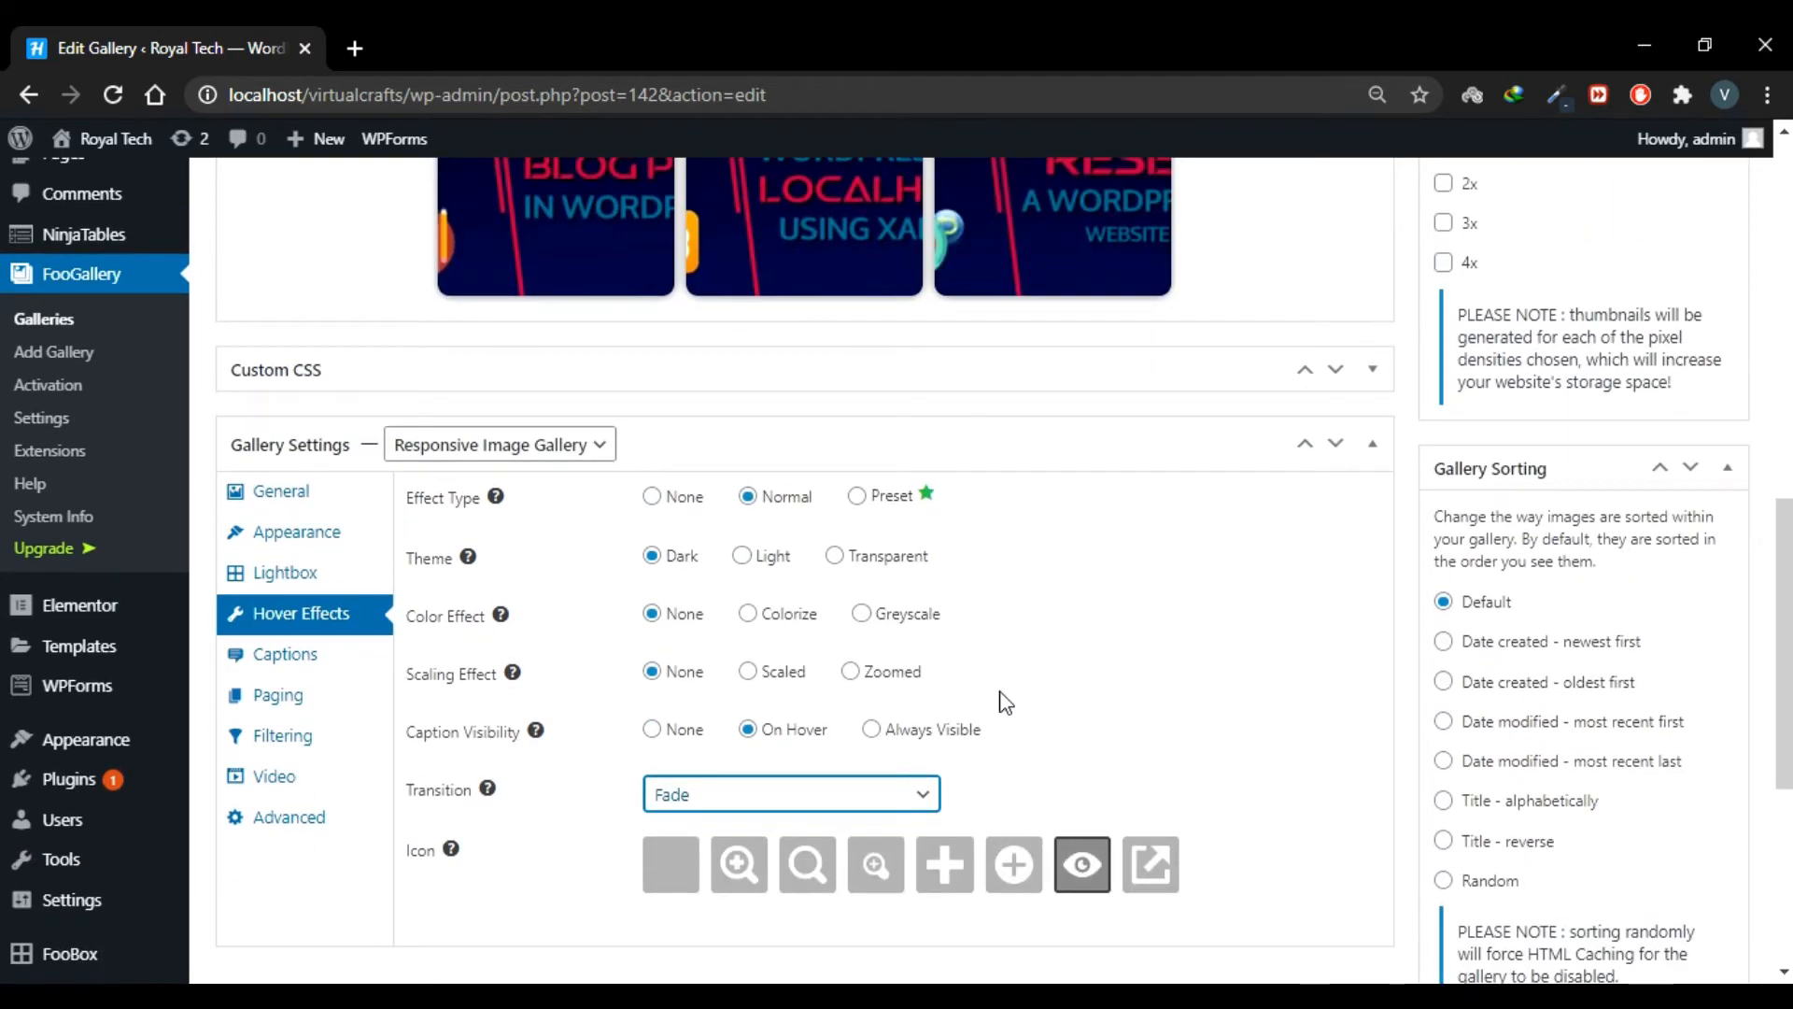
{"action": "left_click", "coordinate": [858, 795]}
{"action": "scroll", "coordinate": [855, 803], "scroll_direction": "down", "scroll_amount": 1}
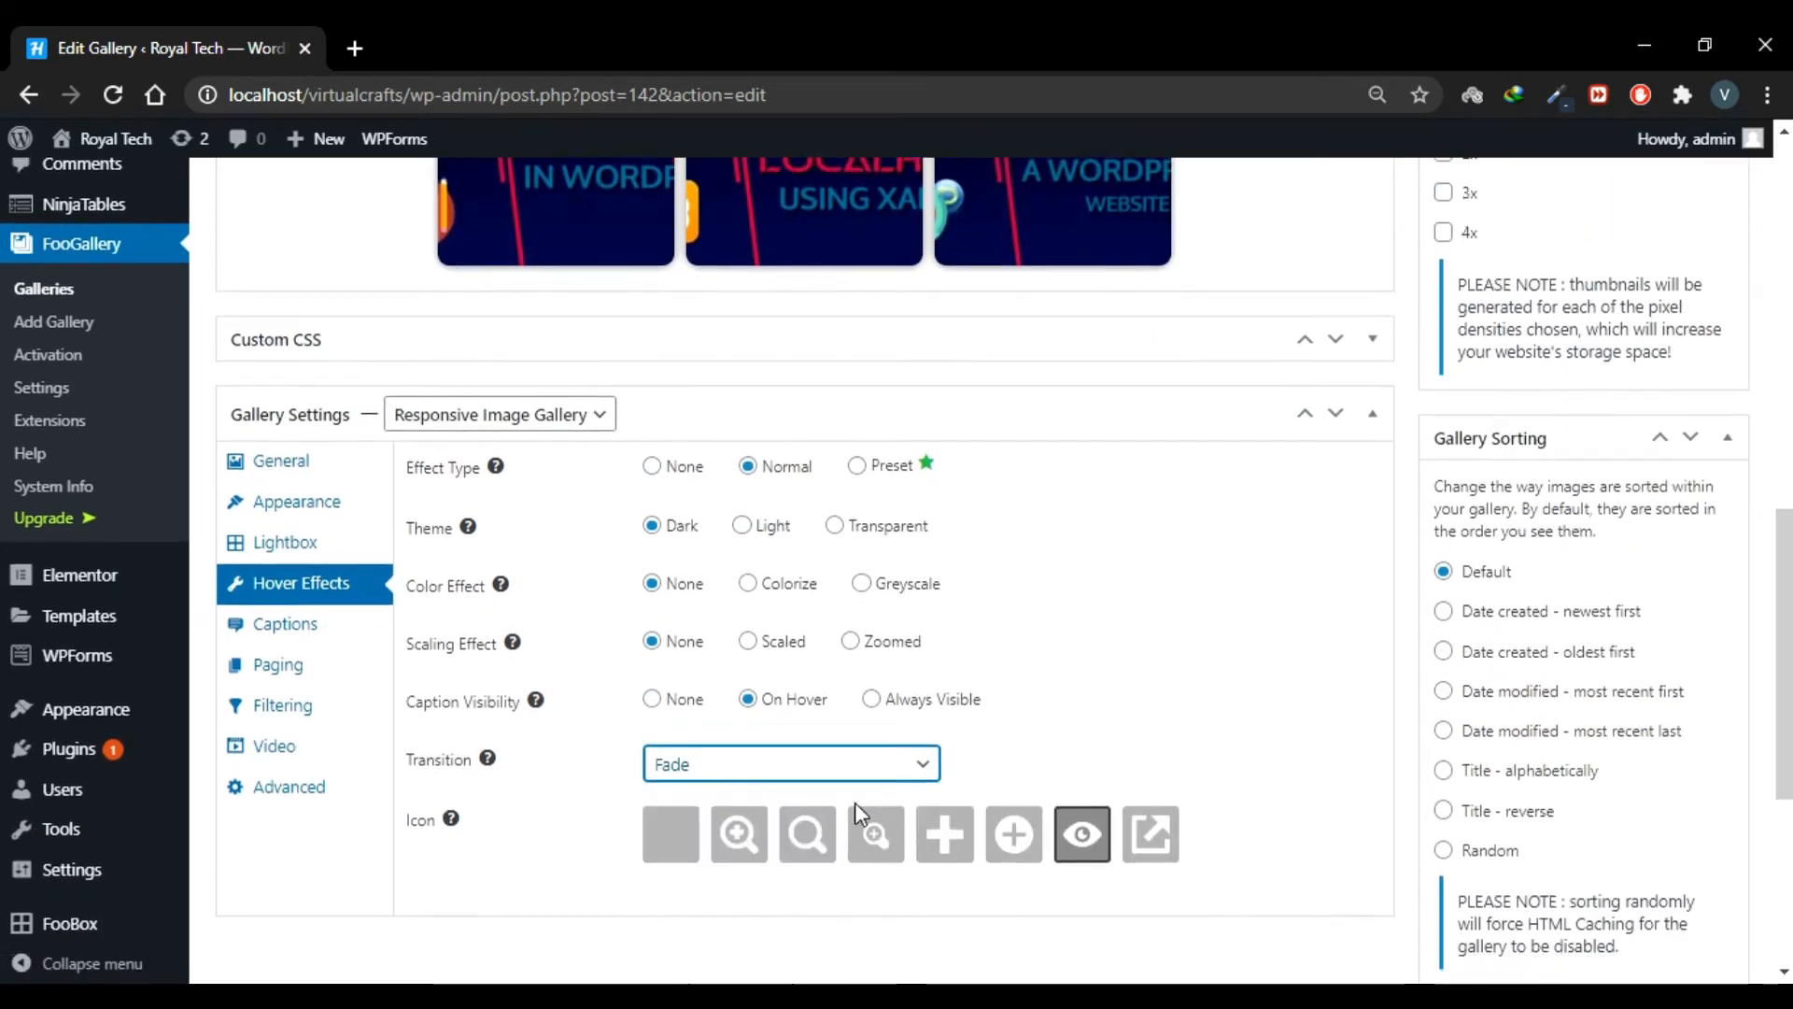
{"action": "left_click", "coordinate": [867, 733]}
{"action": "left_click", "coordinate": [841, 806]}
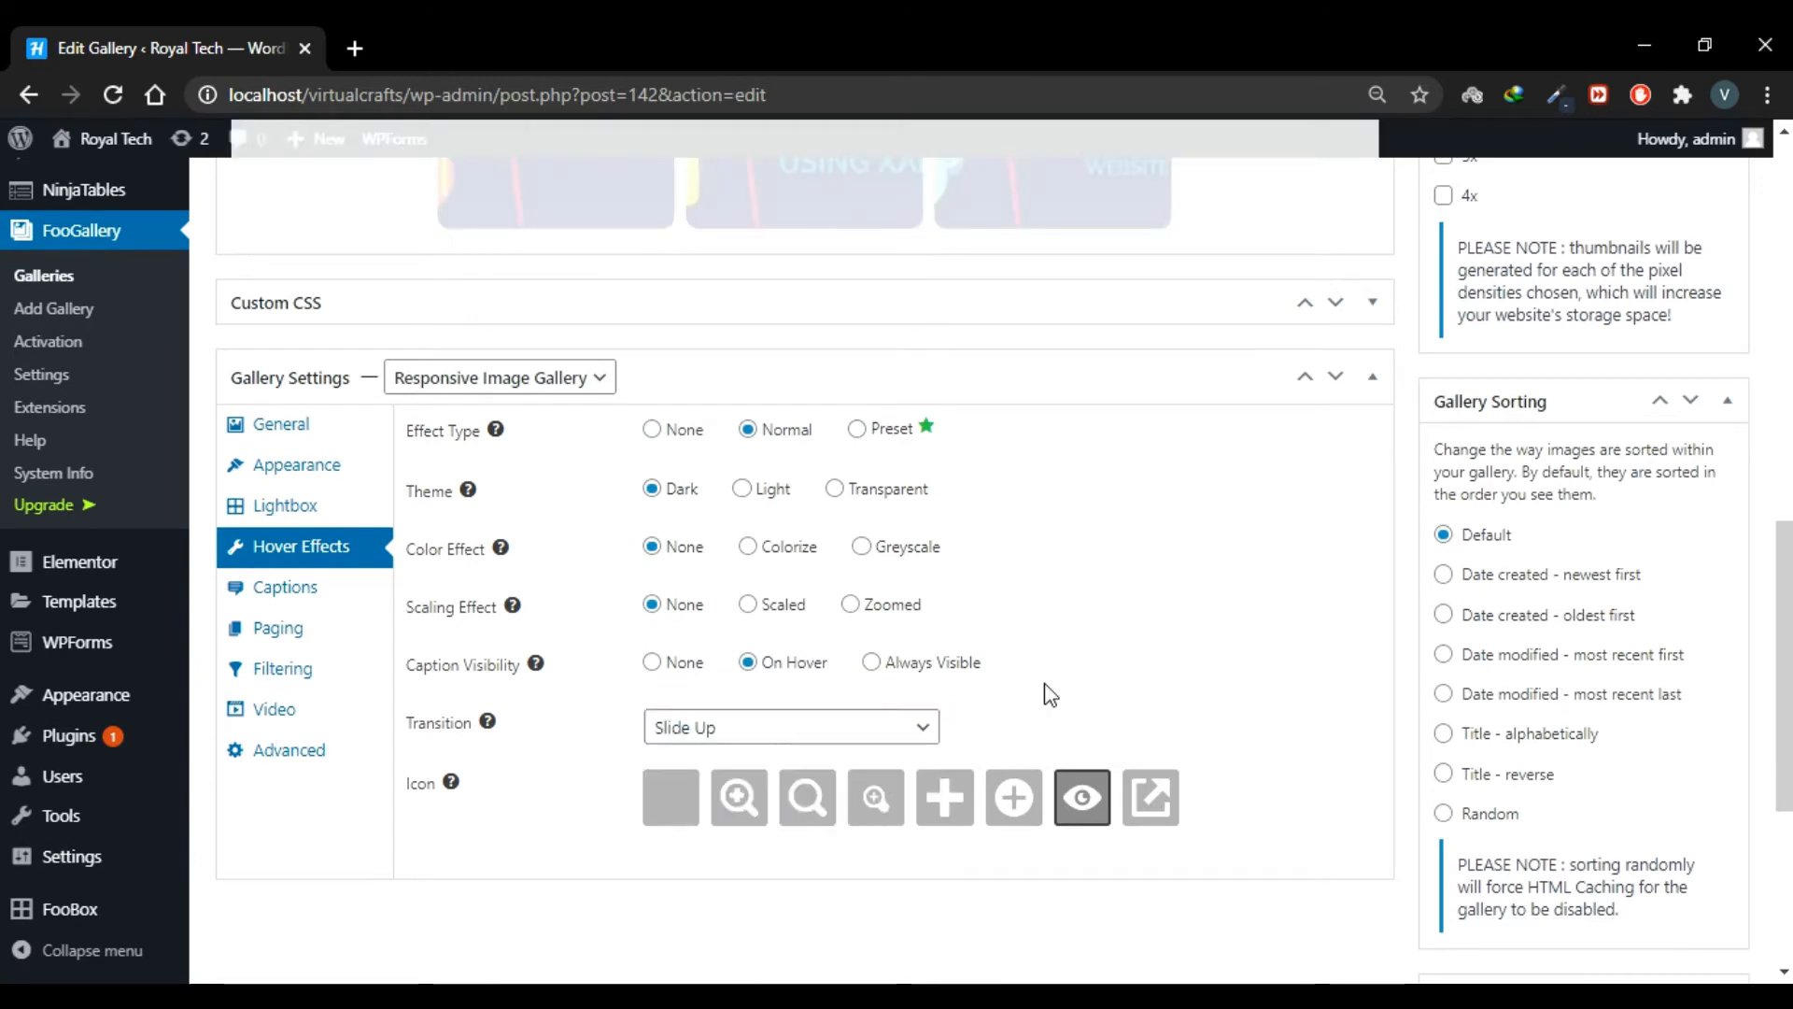
{"action": "scroll", "coordinate": [1162, 619], "scroll_direction": "up", "scroll_amount": 1}
{"action": "scroll", "coordinate": [1163, 619], "scroll_direction": "up", "scroll_amount": 2}
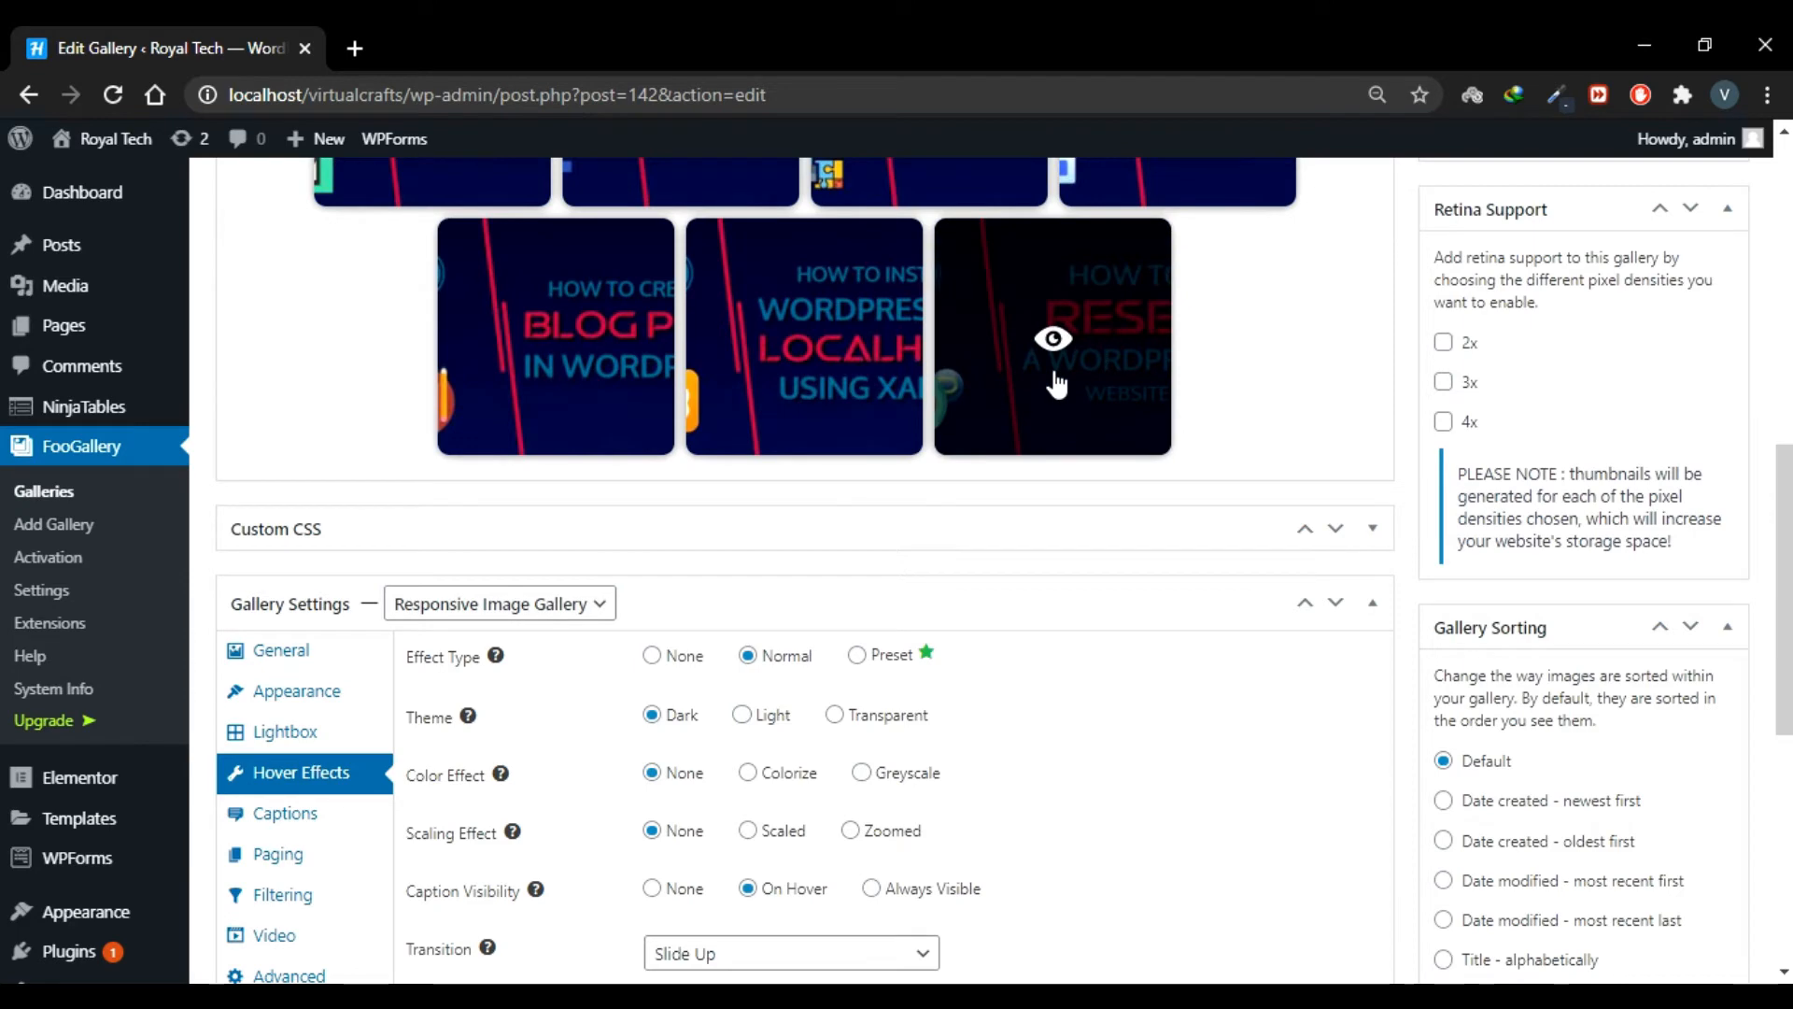
{"action": "scroll", "coordinate": [953, 664], "scroll_direction": "down", "scroll_amount": 4}
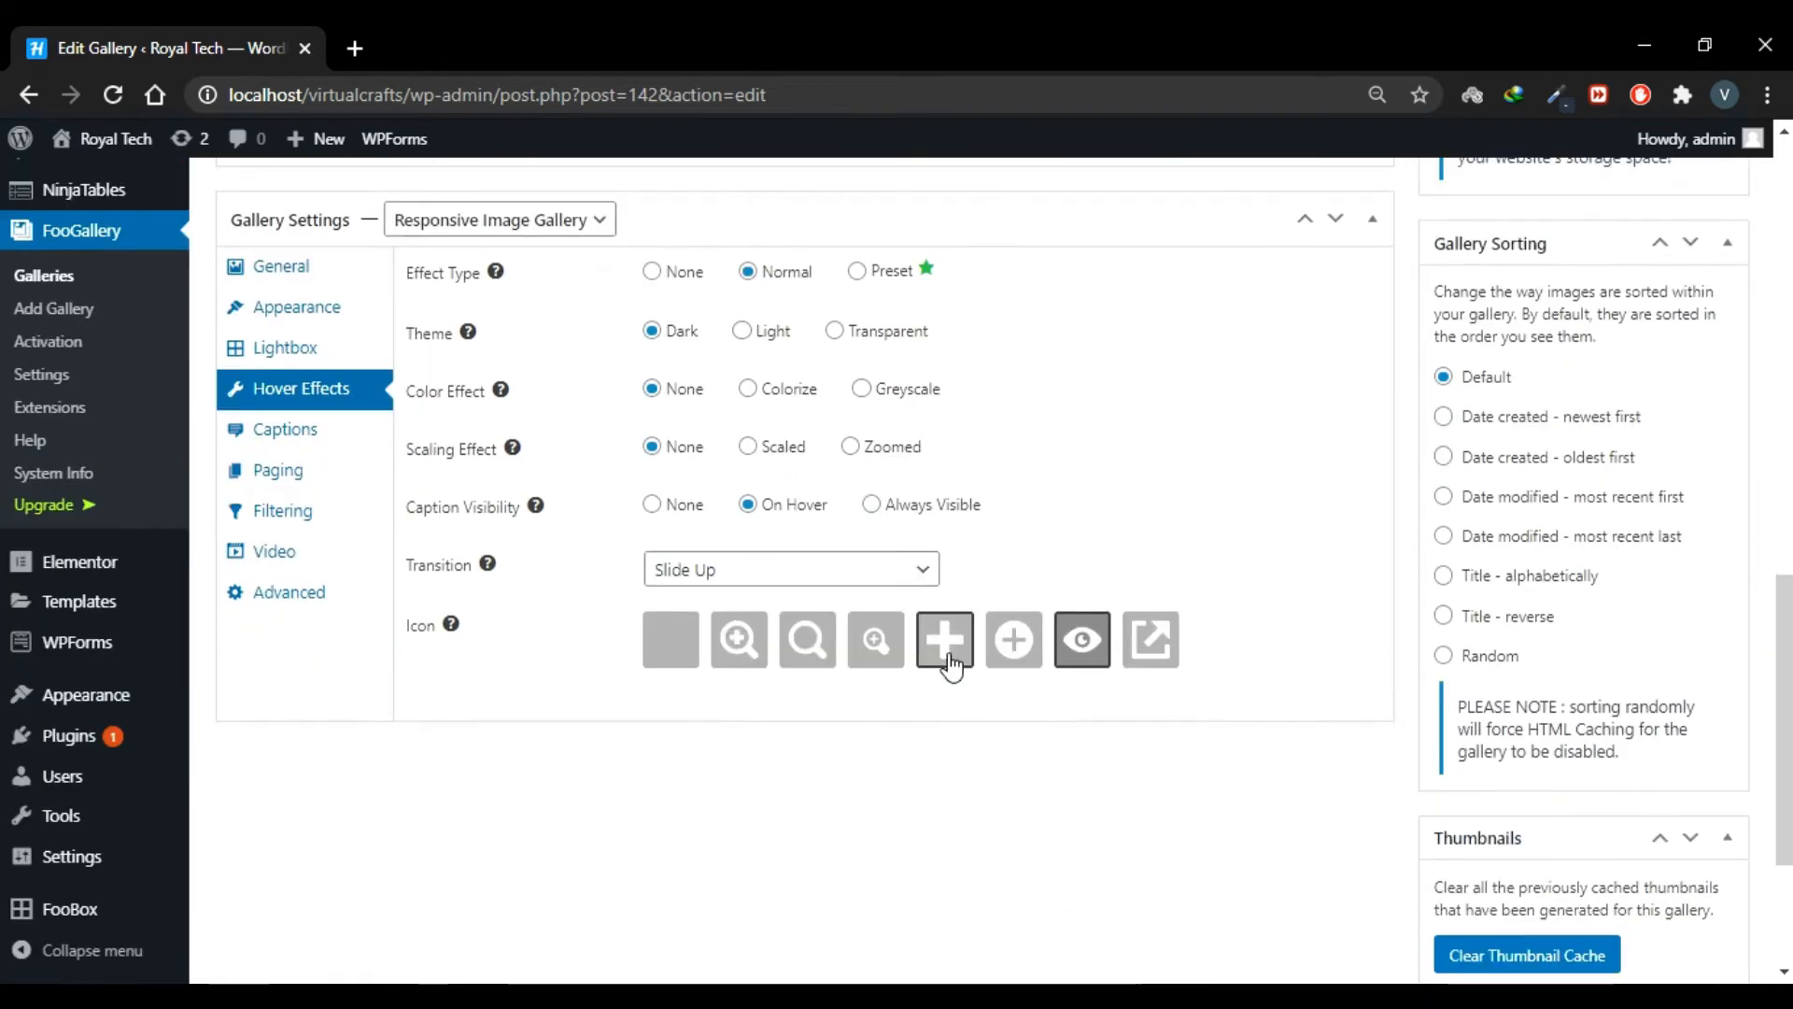
{"action": "scroll", "coordinate": [1033, 541], "scroll_direction": "up", "scroll_amount": 3}
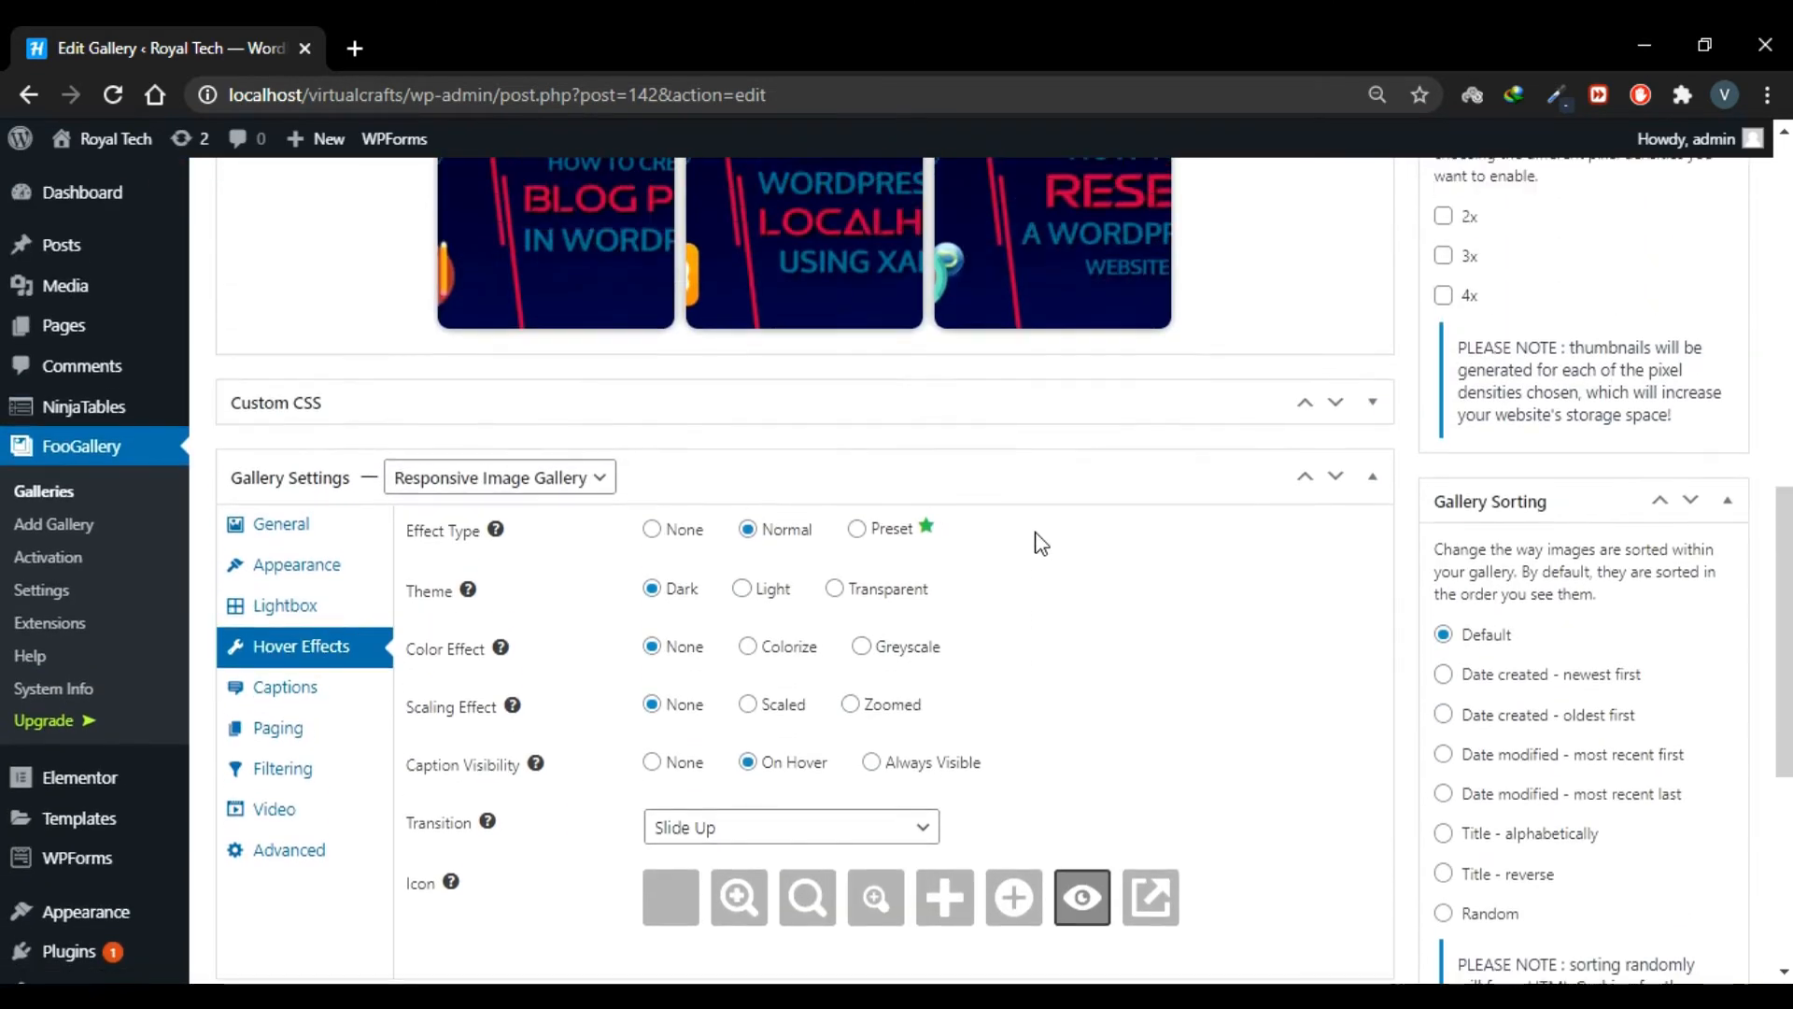
Set both the caption title and the caption description to None
{"action": "left_click", "coordinate": [304, 696]}
{"action": "scroll", "coordinate": [826, 638], "scroll_direction": "down", "scroll_amount": 2}
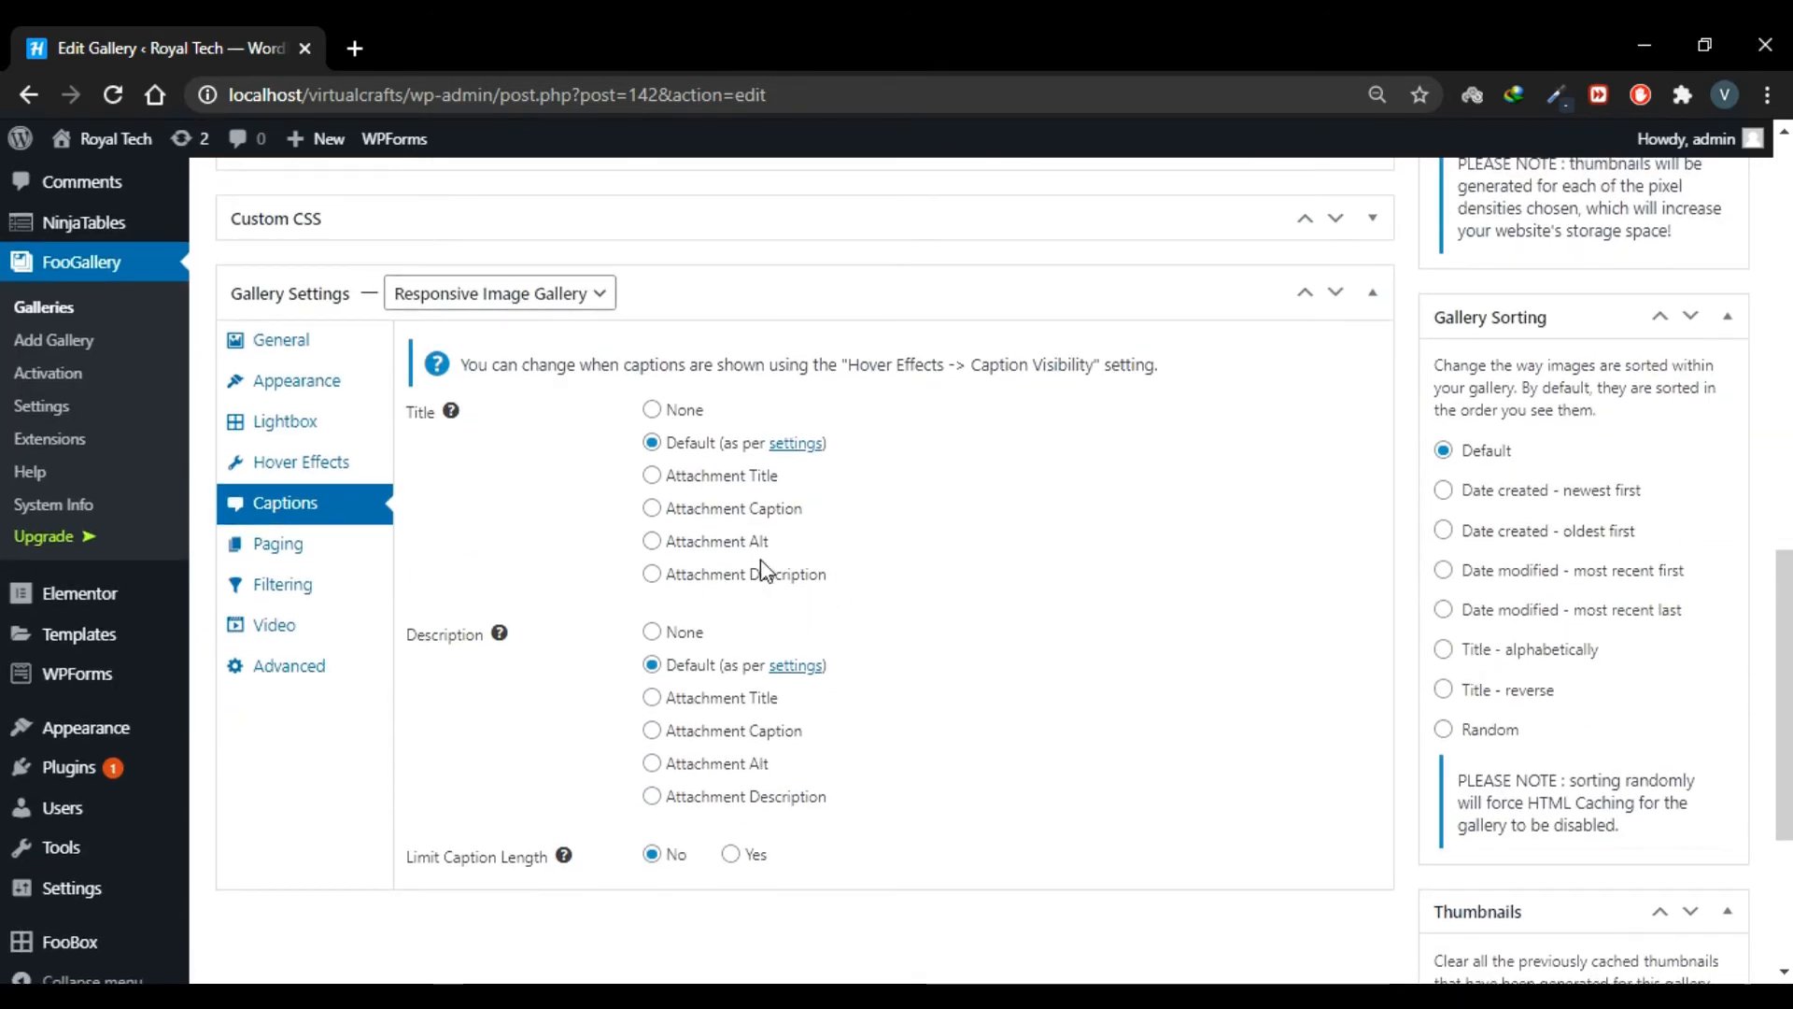
{"action": "left_click", "coordinate": [651, 409]}
{"action": "left_click", "coordinate": [651, 632]}
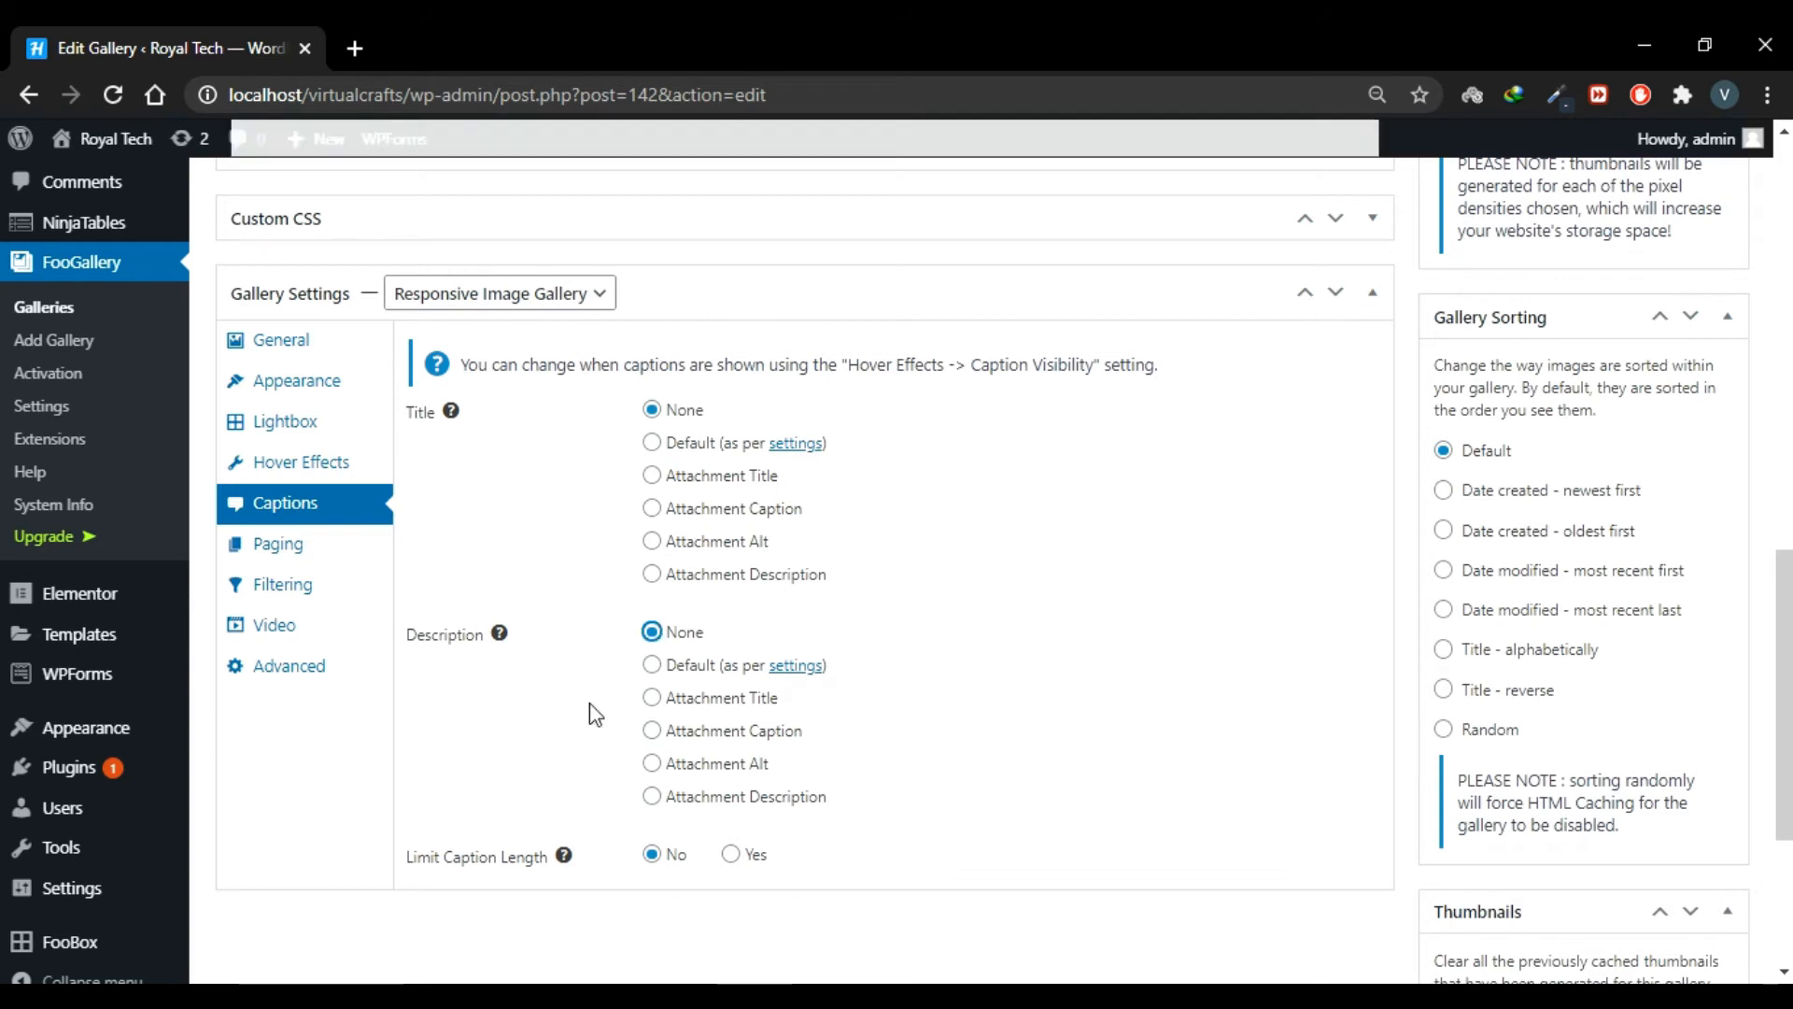
Set the gallery's paging type to Dots and review its page size, position and theme options
{"action": "left_click", "coordinate": [280, 549]}
{"action": "scroll", "coordinate": [679, 497], "scroll_direction": "up", "scroll_amount": 1}
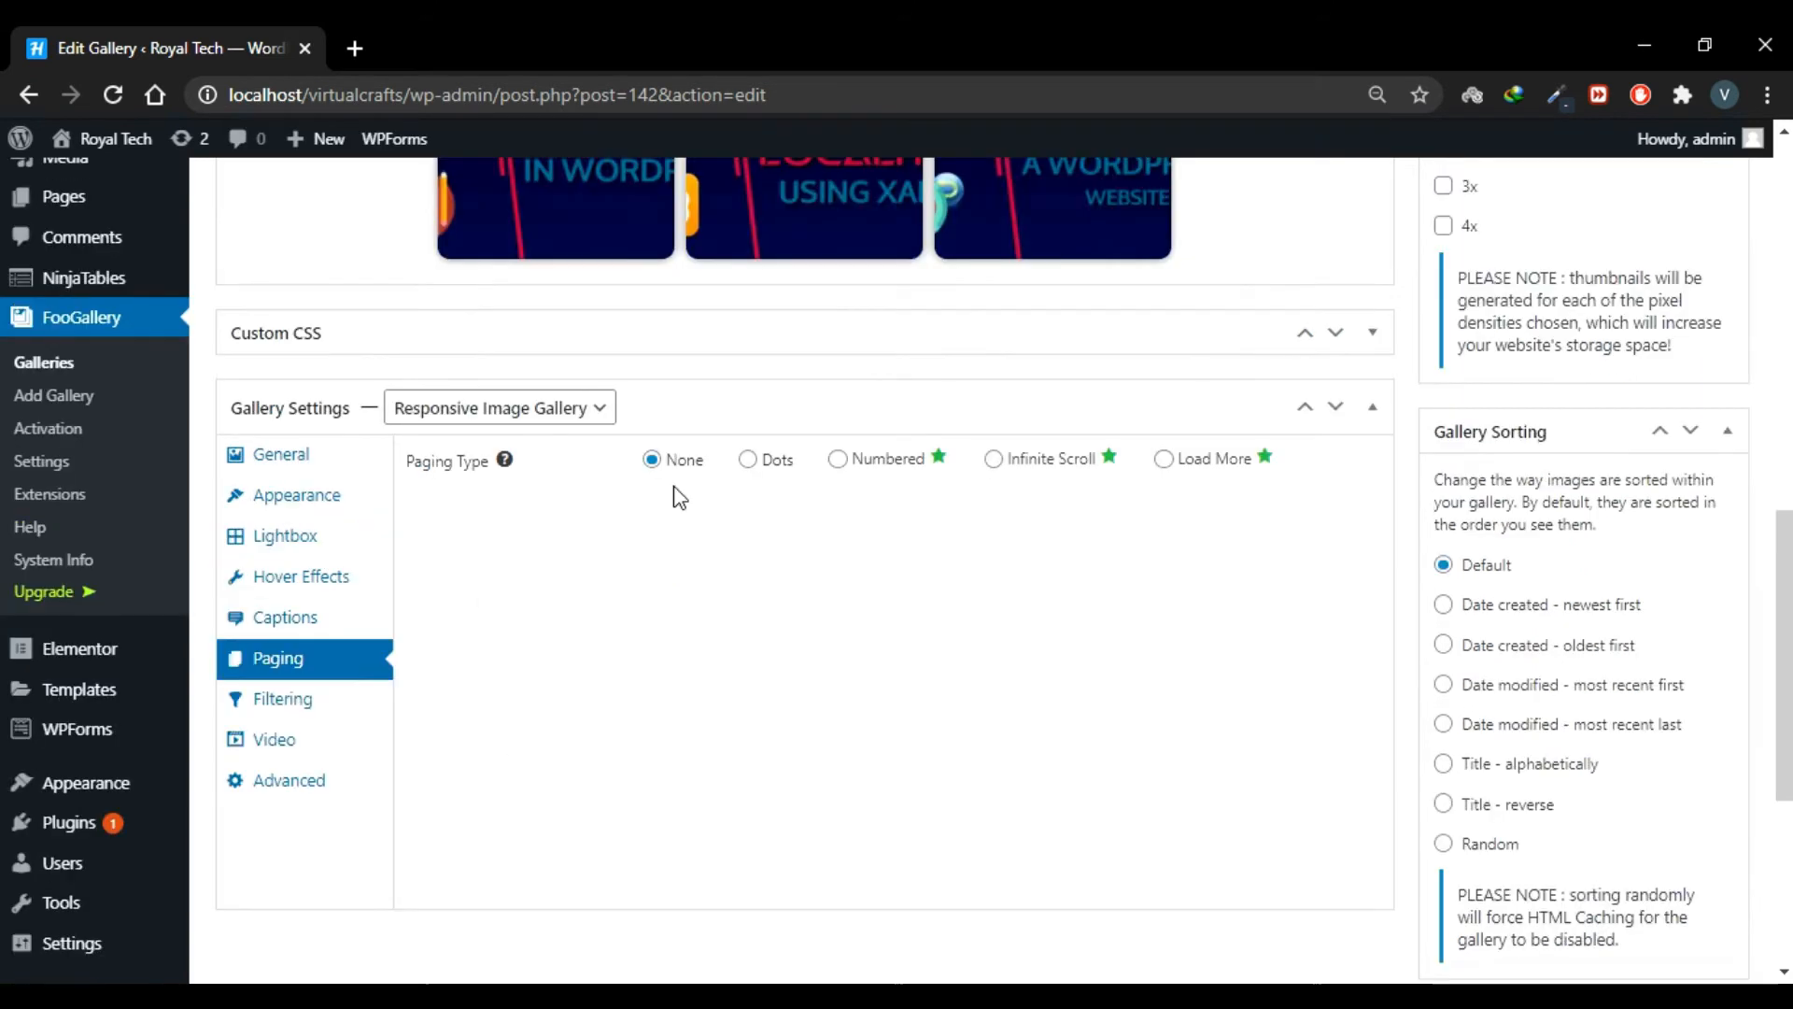
{"action": "left_click", "coordinate": [749, 460]}
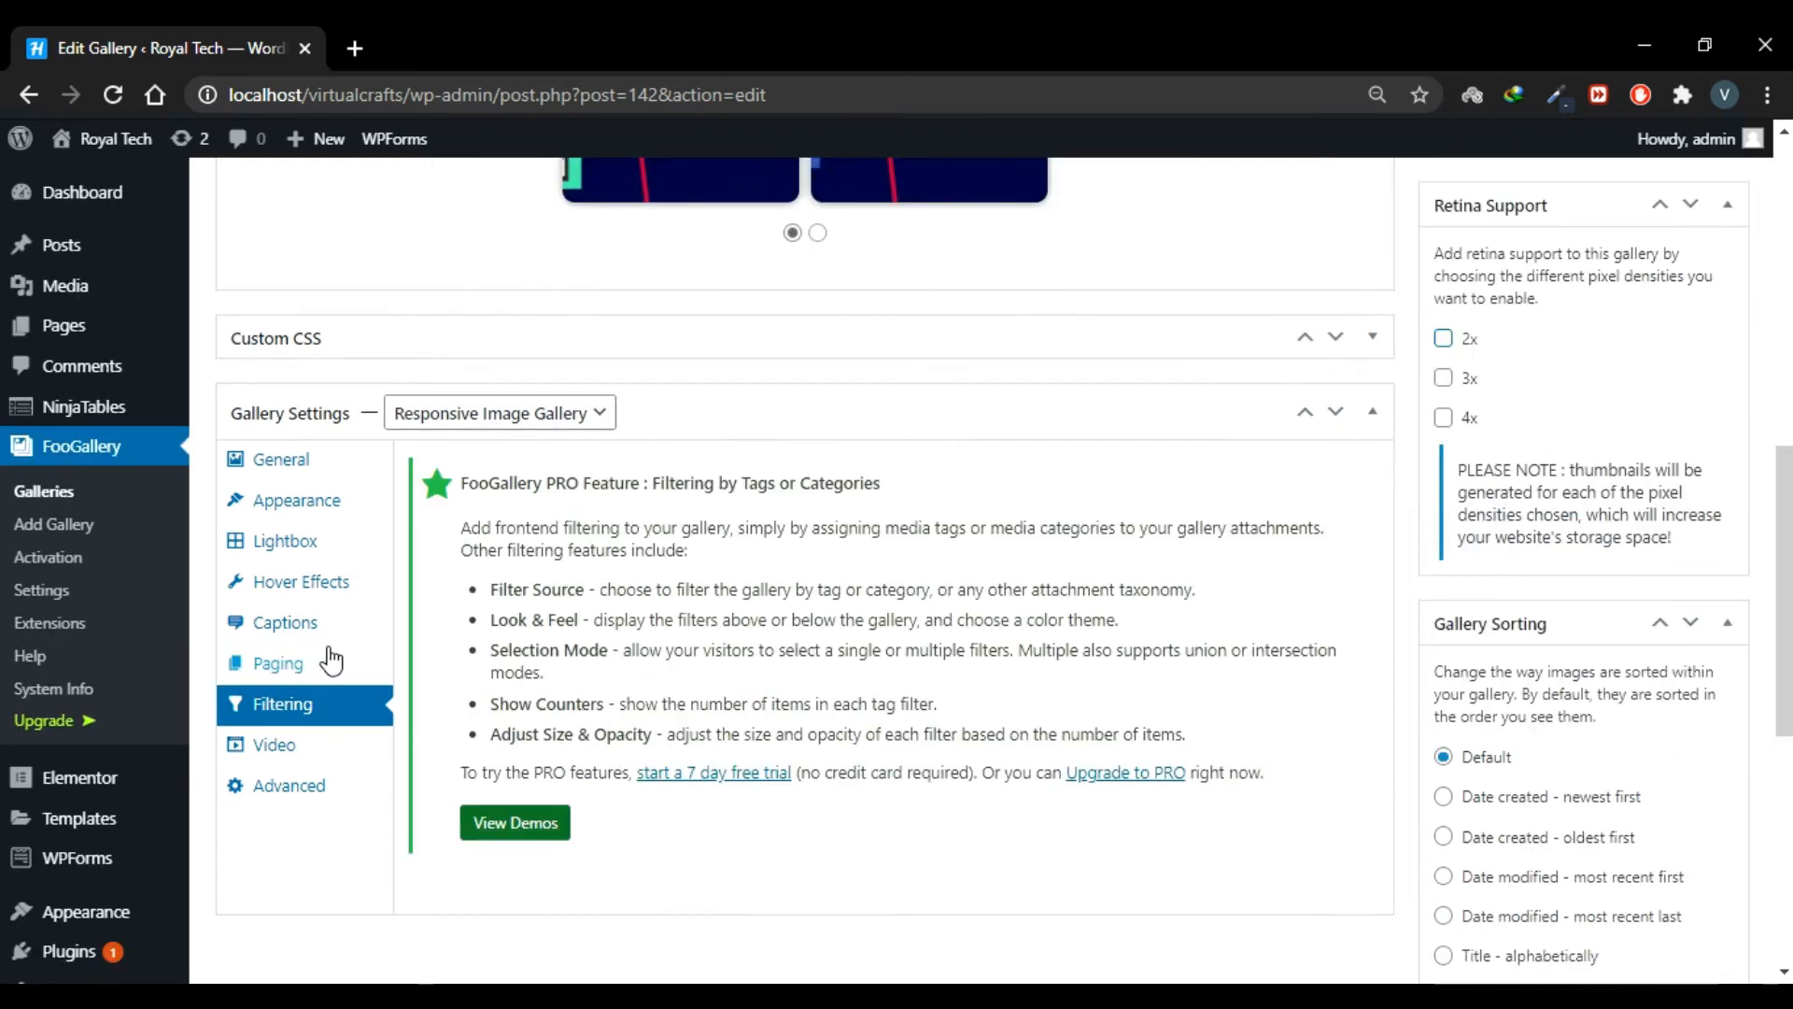
{"action": "left_click", "coordinate": [327, 661]}
{"action": "scroll", "coordinate": [905, 651], "scroll_direction": "up", "scroll_amount": 1}
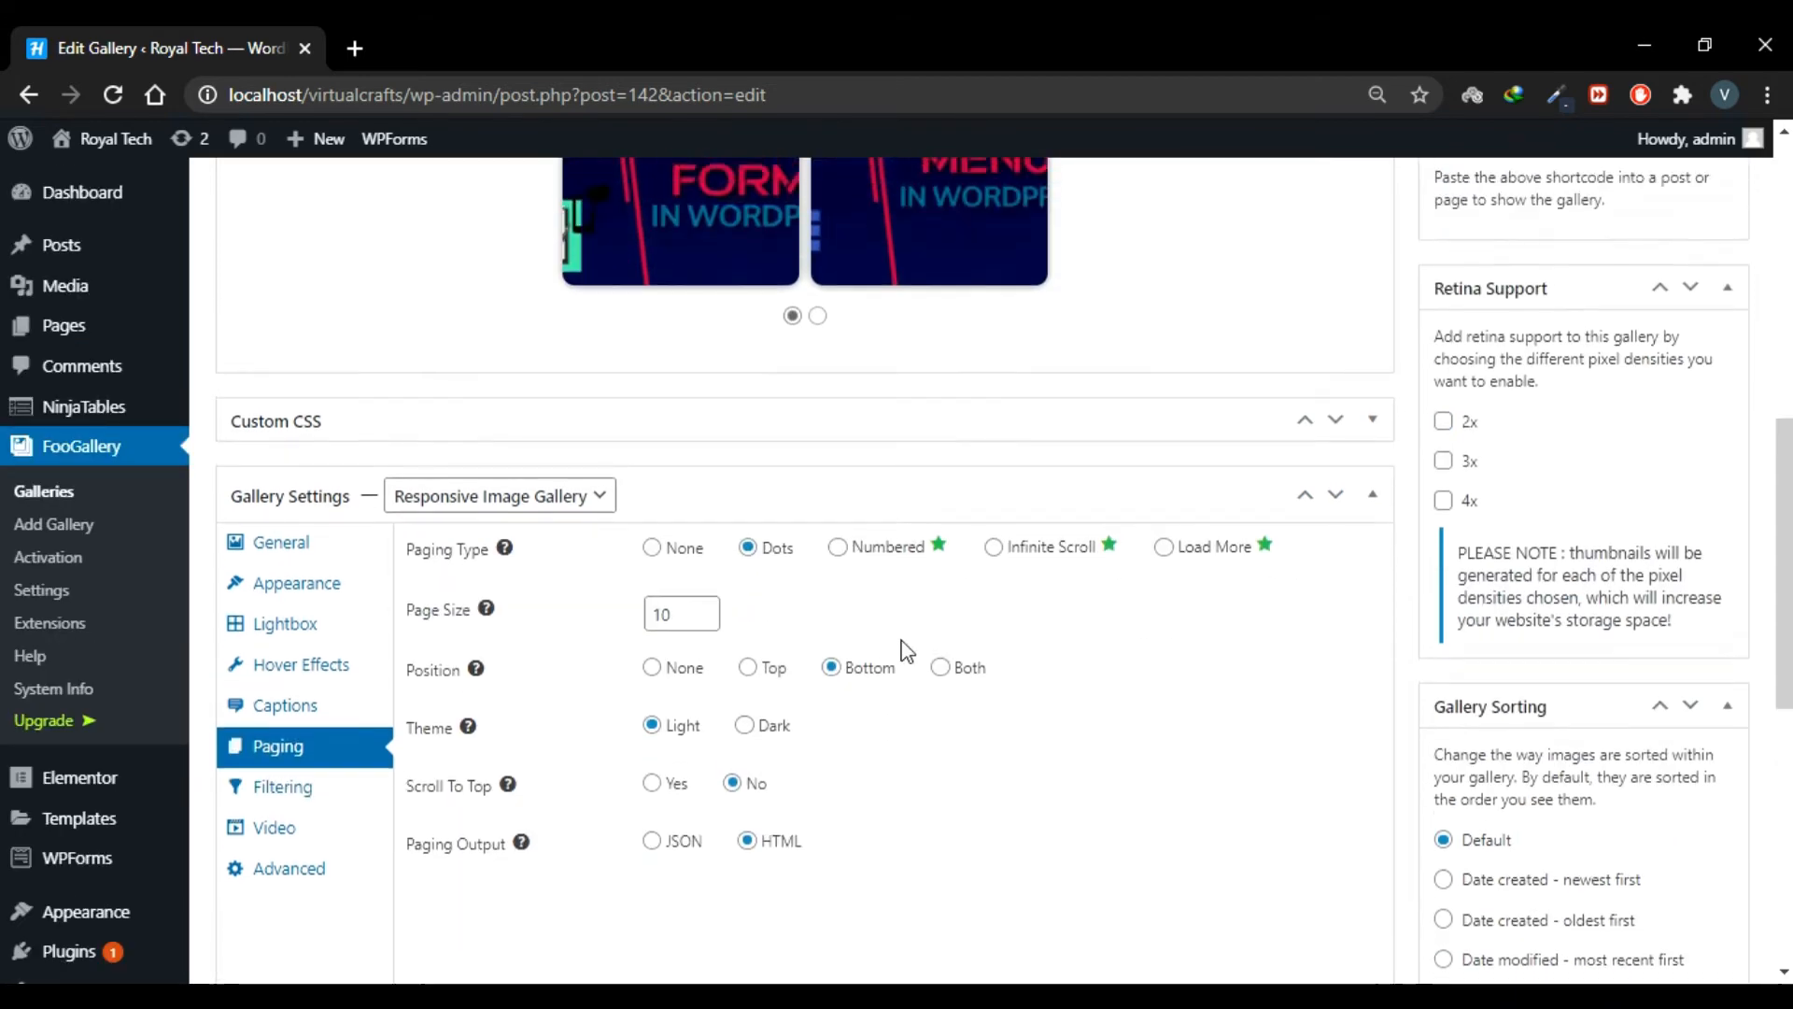
Return to the general gallery settings and examine the gallery preview, switching to its second page and back to the first
{"action": "left_click", "coordinate": [322, 609]}
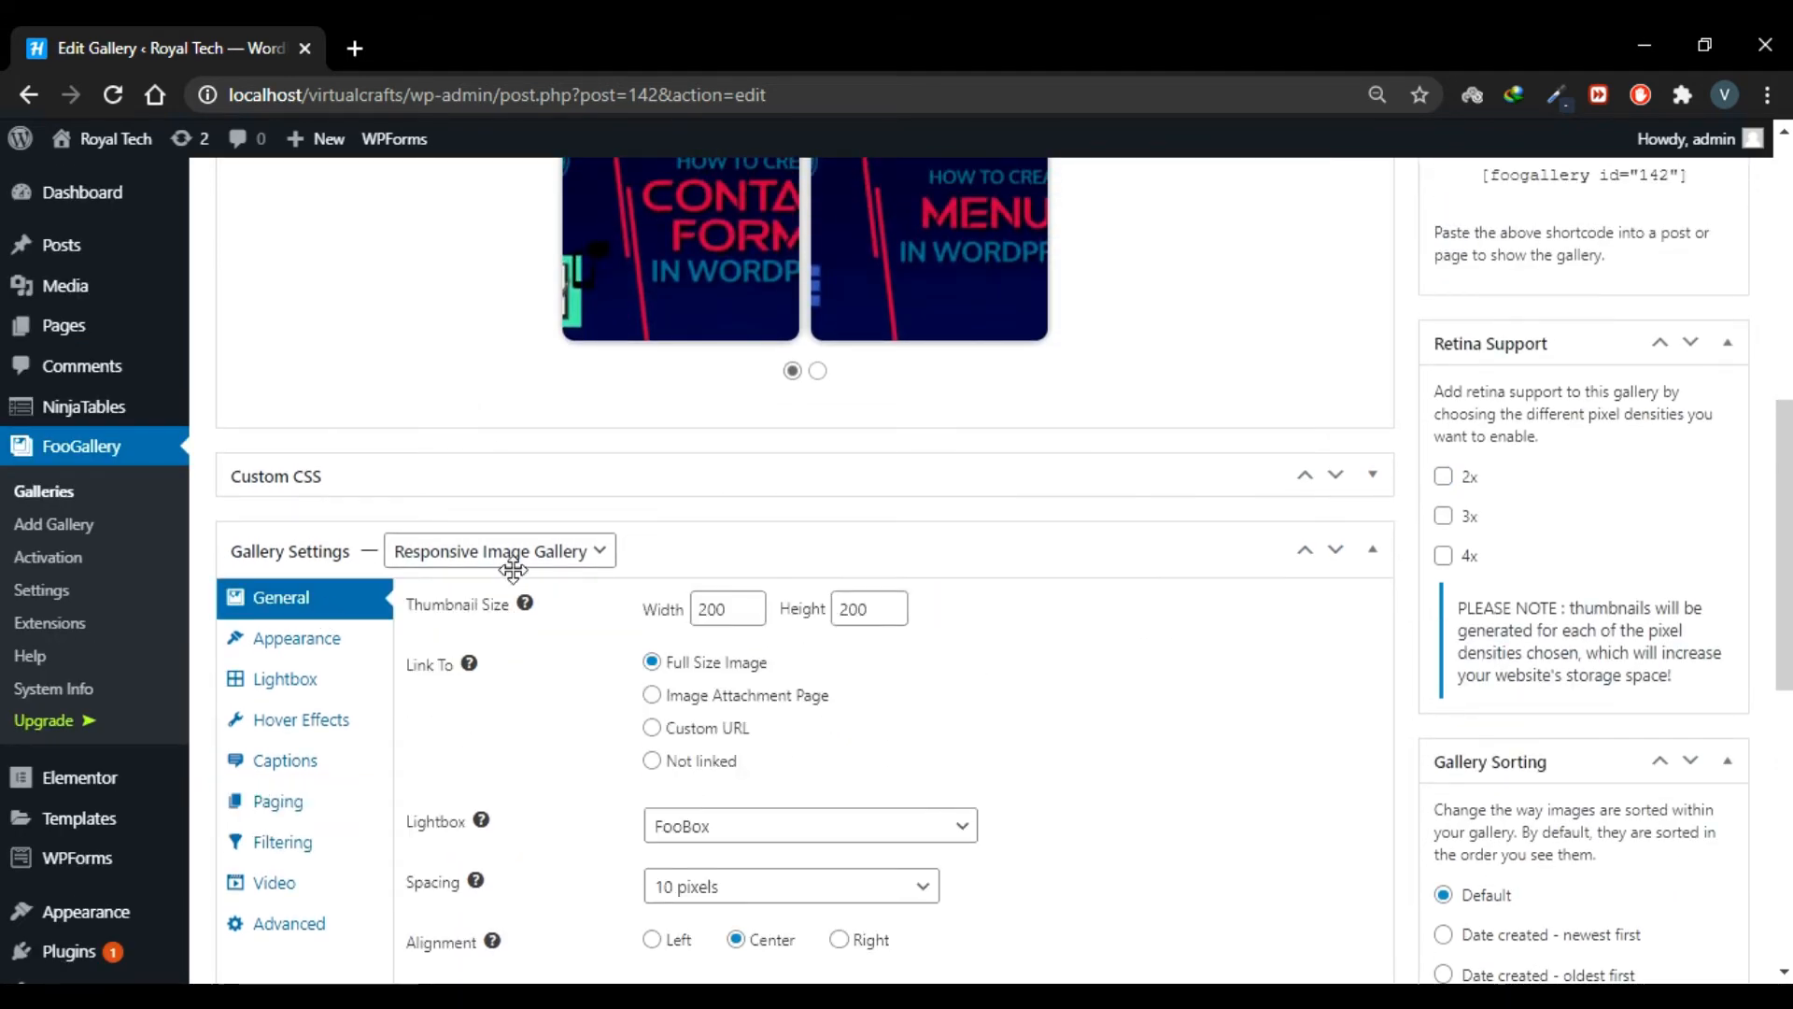
{"action": "scroll", "coordinate": [518, 607], "scroll_direction": "up", "scroll_amount": 1}
{"action": "scroll", "coordinate": [1109, 652], "scroll_direction": "down", "scroll_amount": 1}
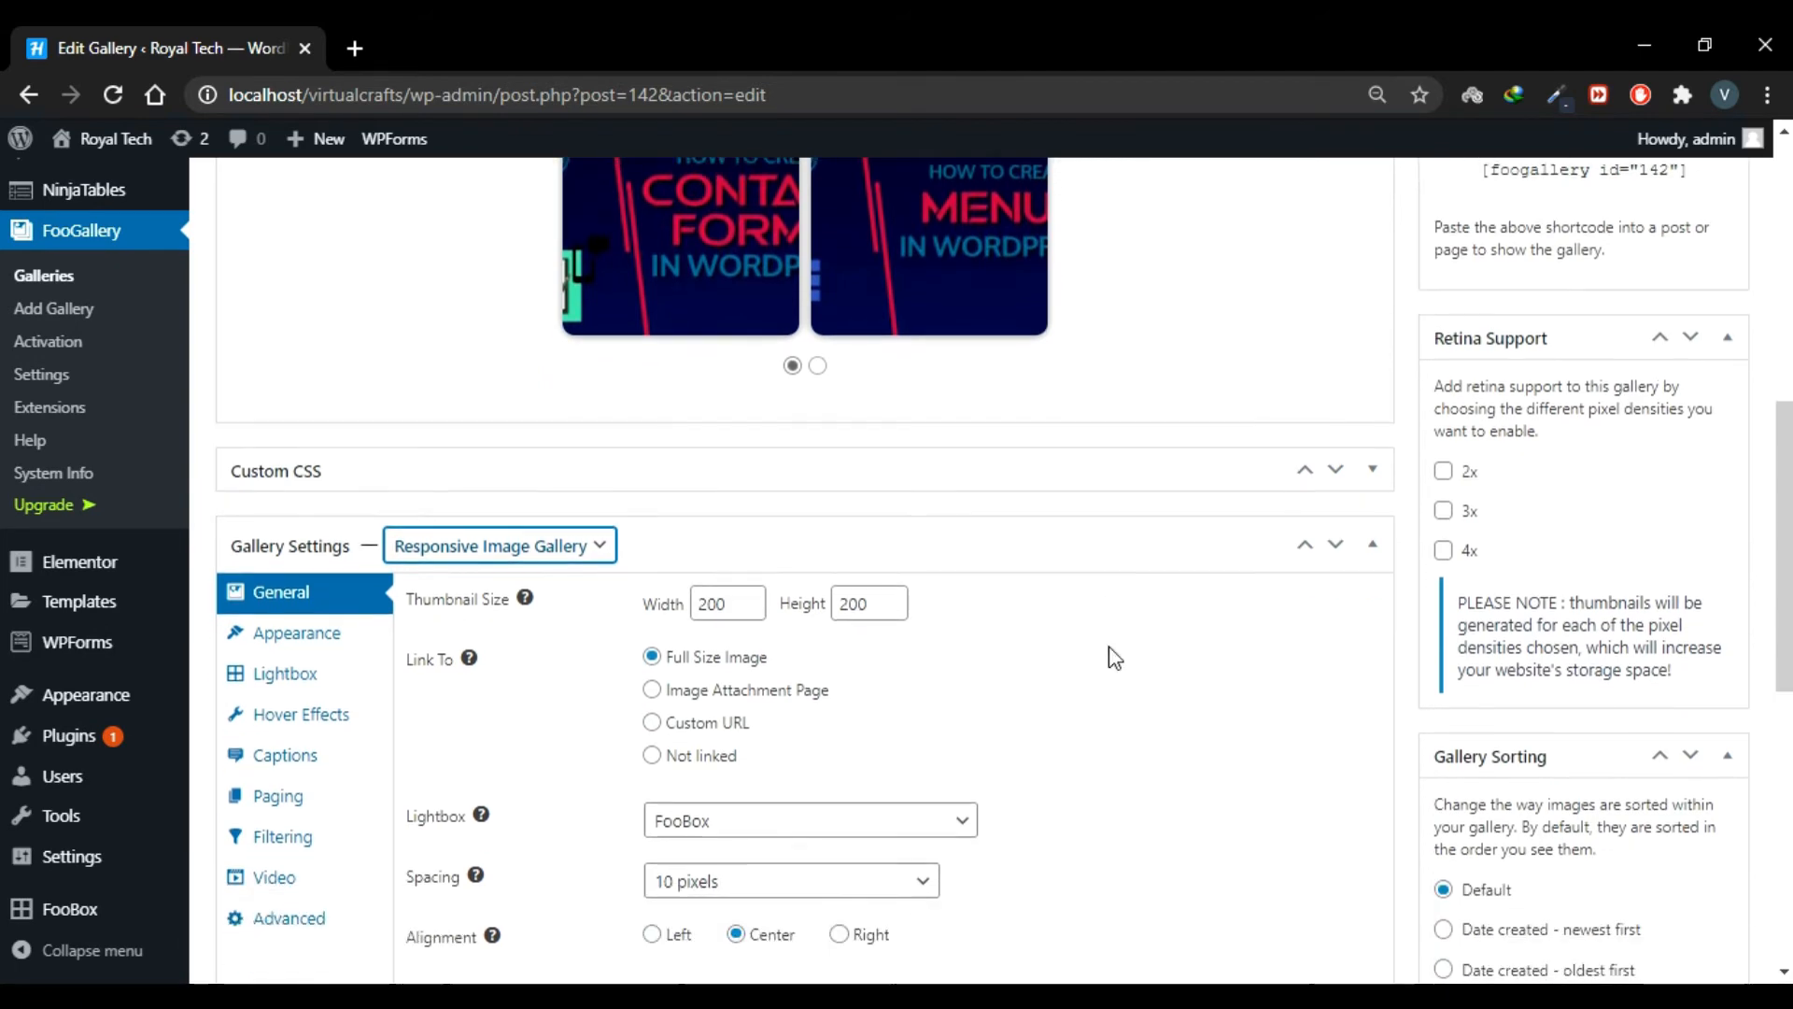
{"action": "scroll", "coordinate": [1109, 641], "scroll_direction": "up", "scroll_amount": 3}
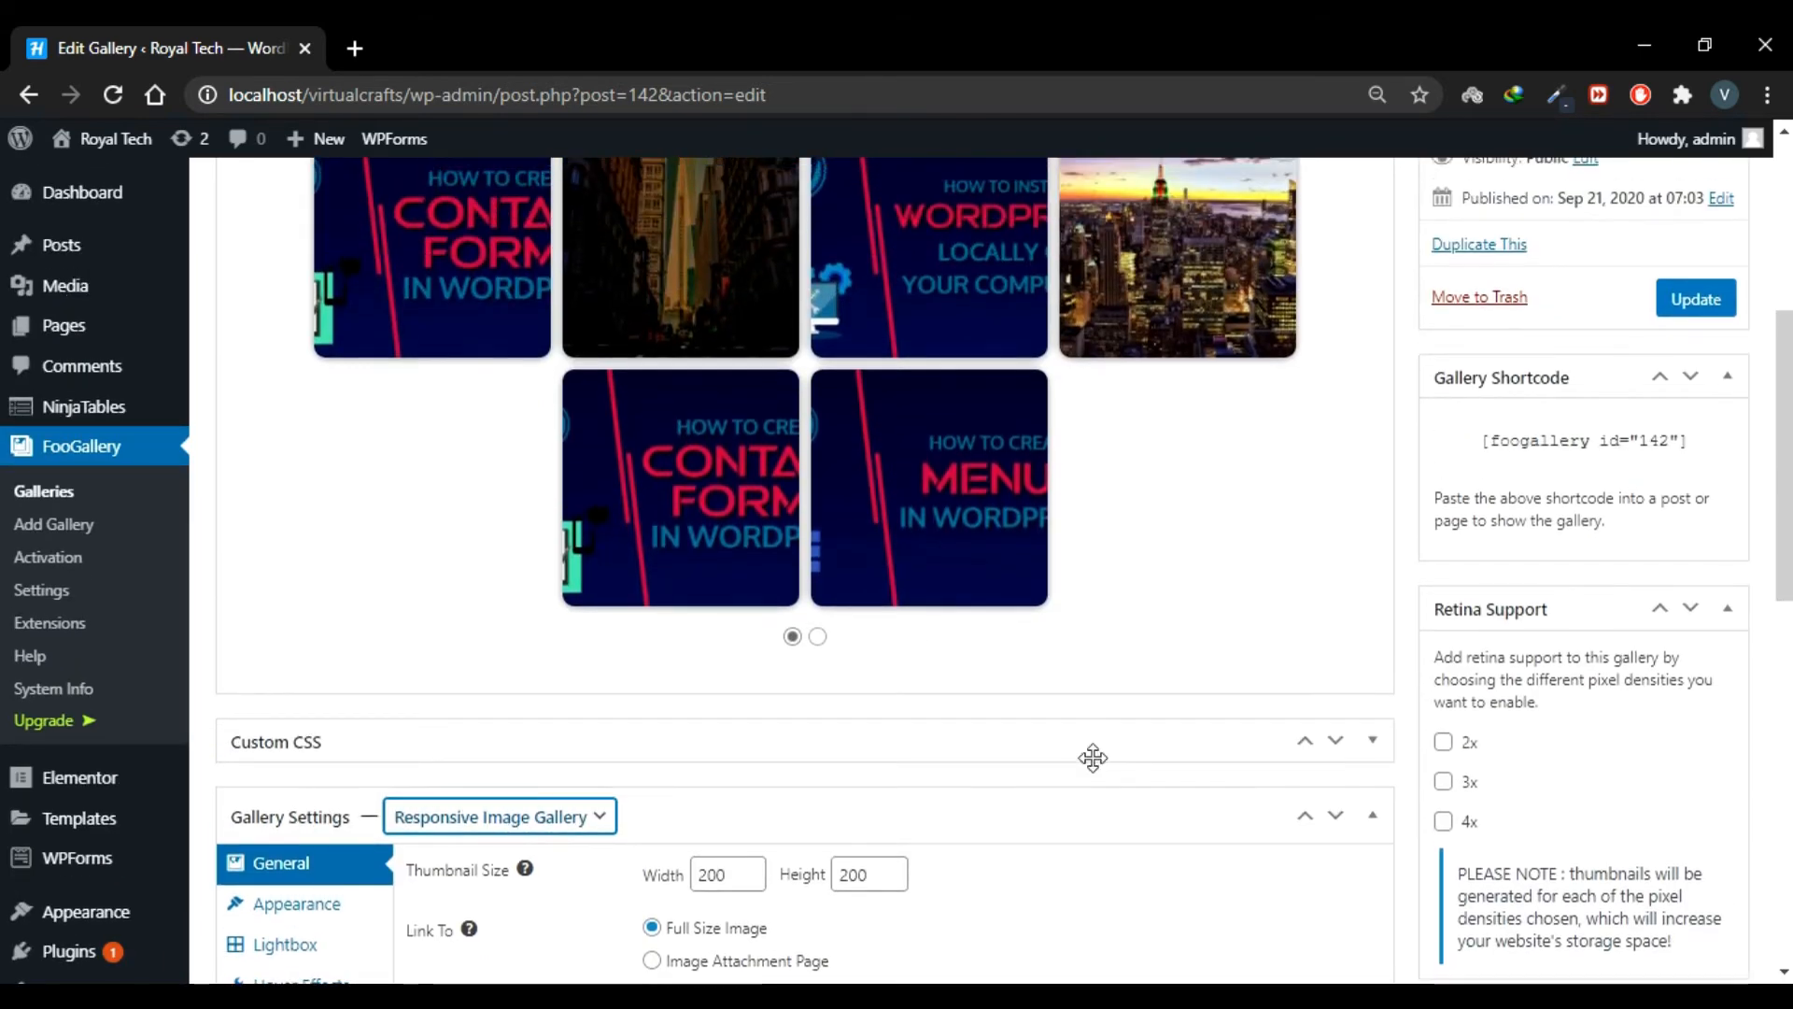
{"action": "scroll", "coordinate": [1089, 758], "scroll_direction": "up", "scroll_amount": 3}
{"action": "scroll", "coordinate": [938, 850], "scroll_direction": "up", "scroll_amount": 1}
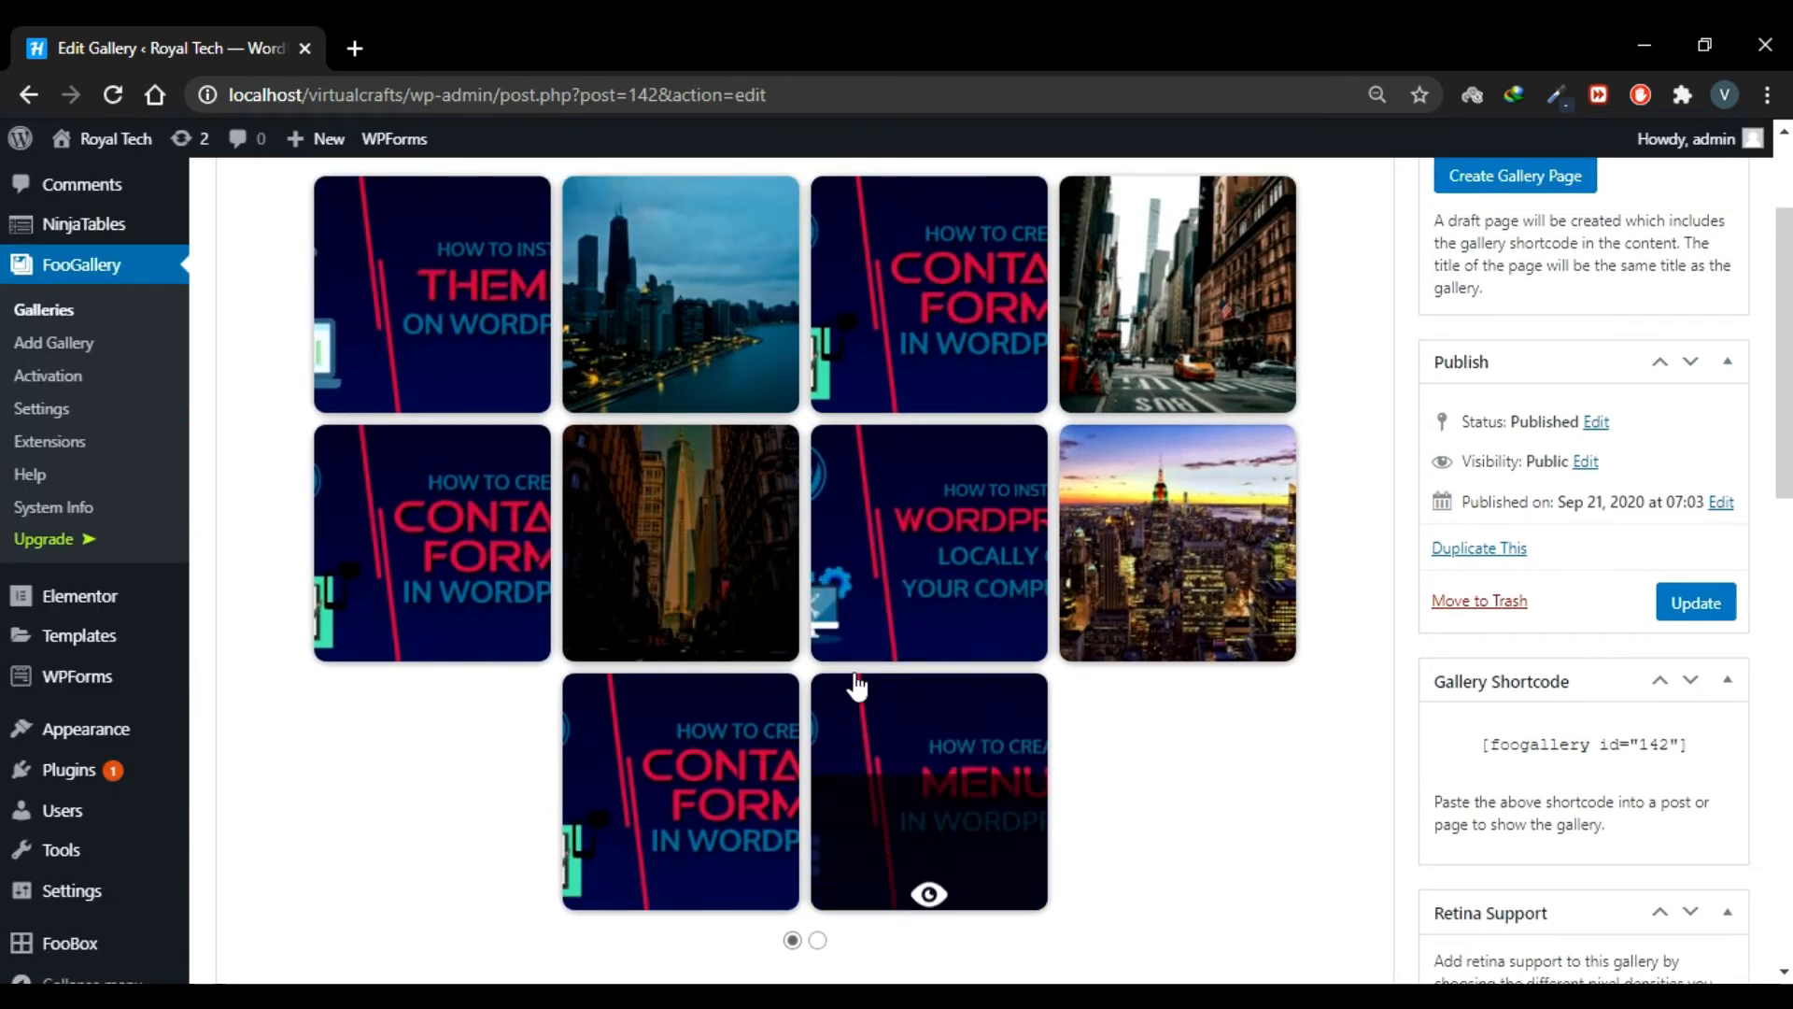
{"action": "scroll", "coordinate": [898, 899], "scroll_direction": "down", "scroll_amount": 1}
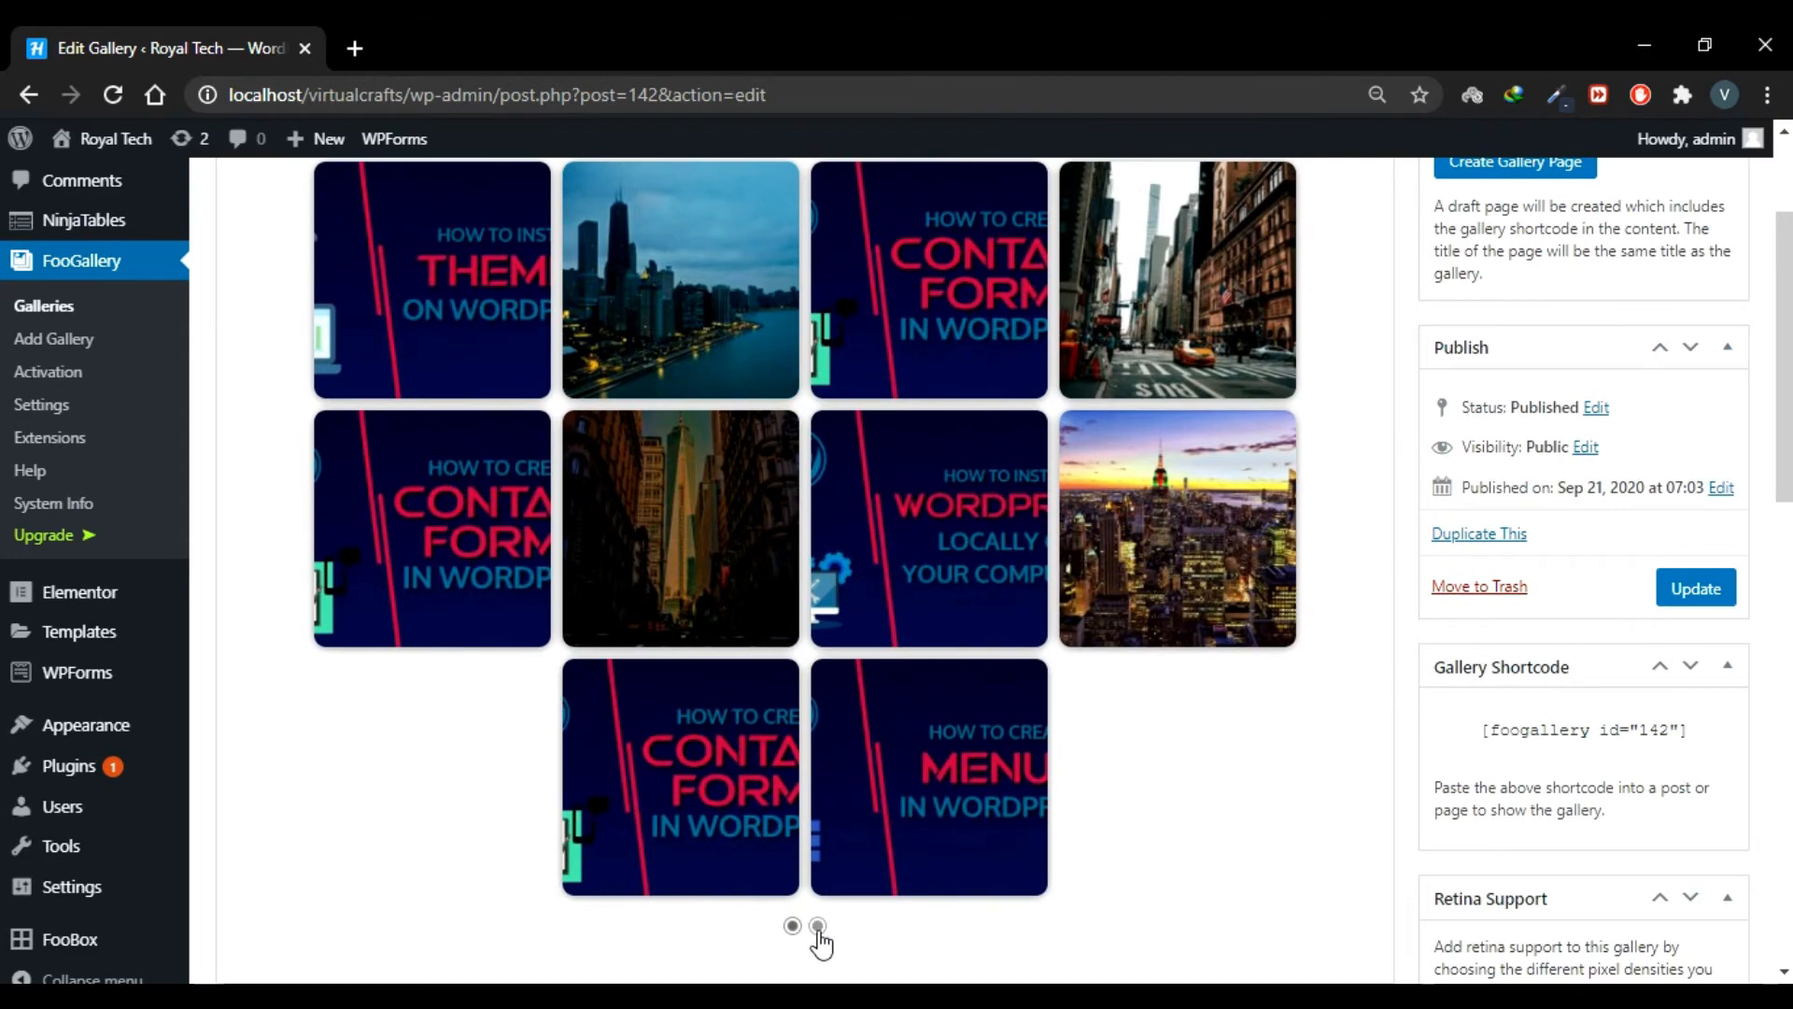
{"action": "left_click", "coordinate": [818, 926]}
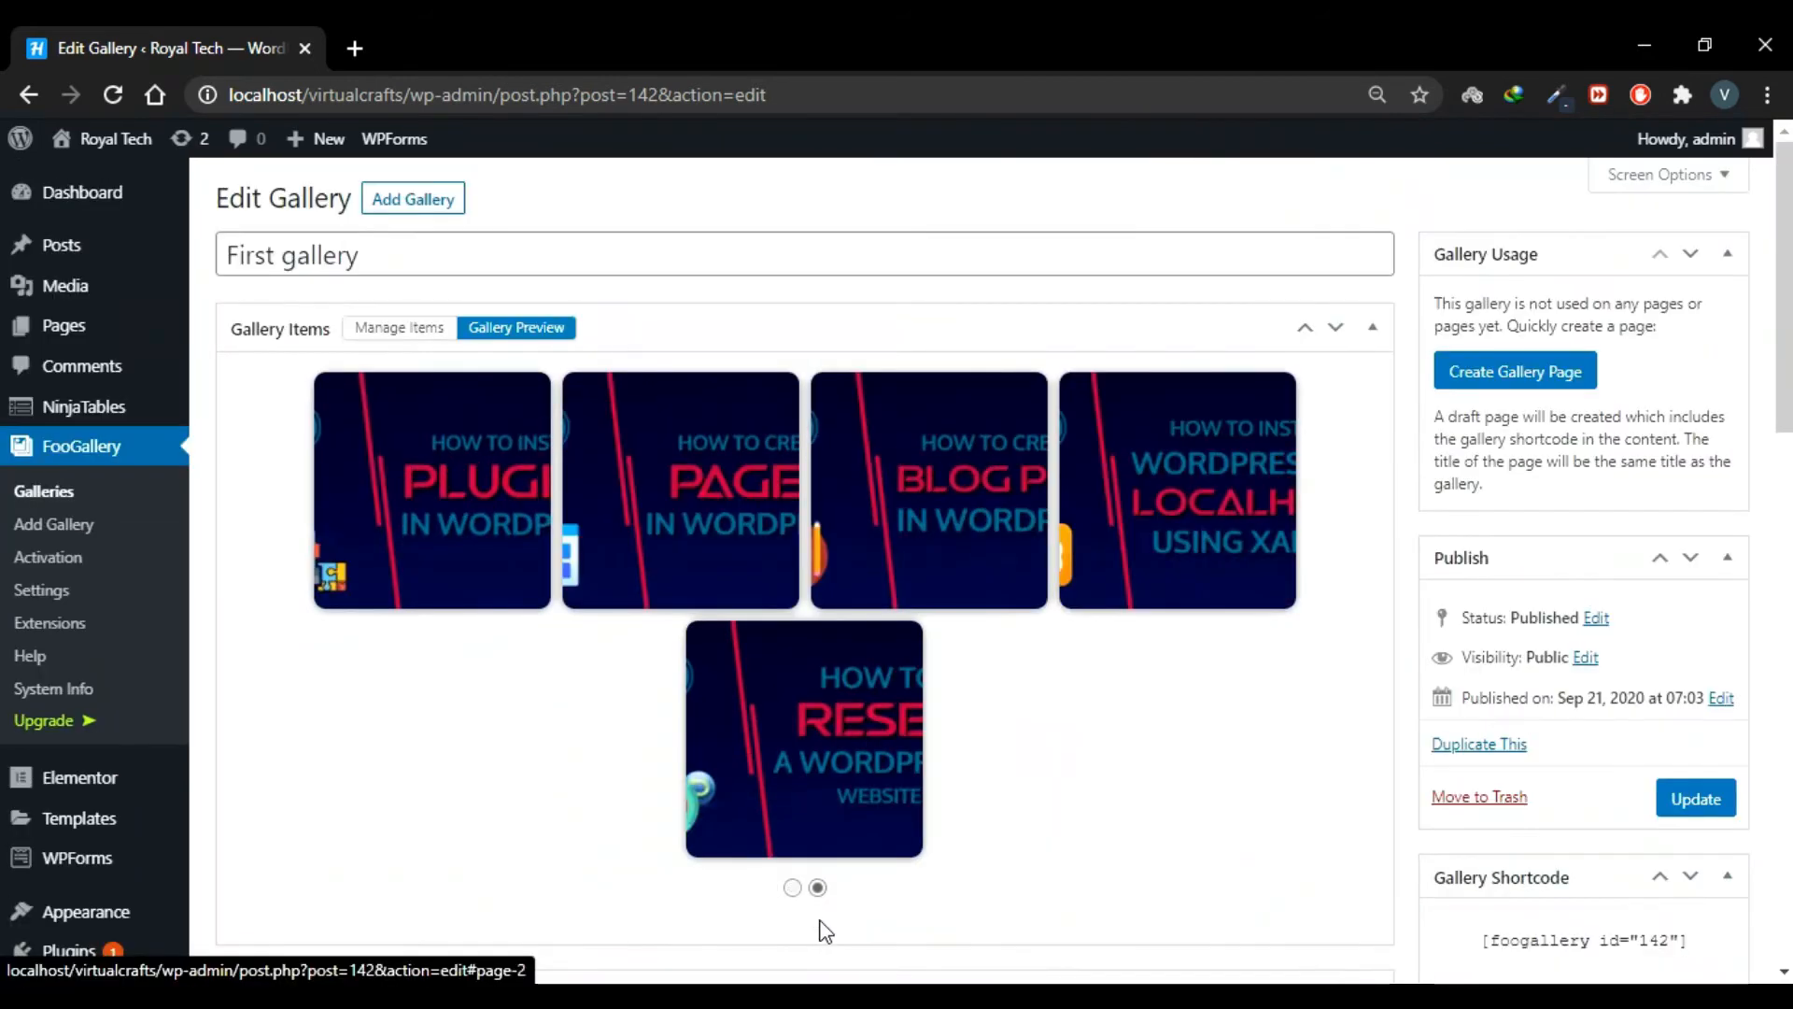
{"action": "left_click", "coordinate": [792, 888]}
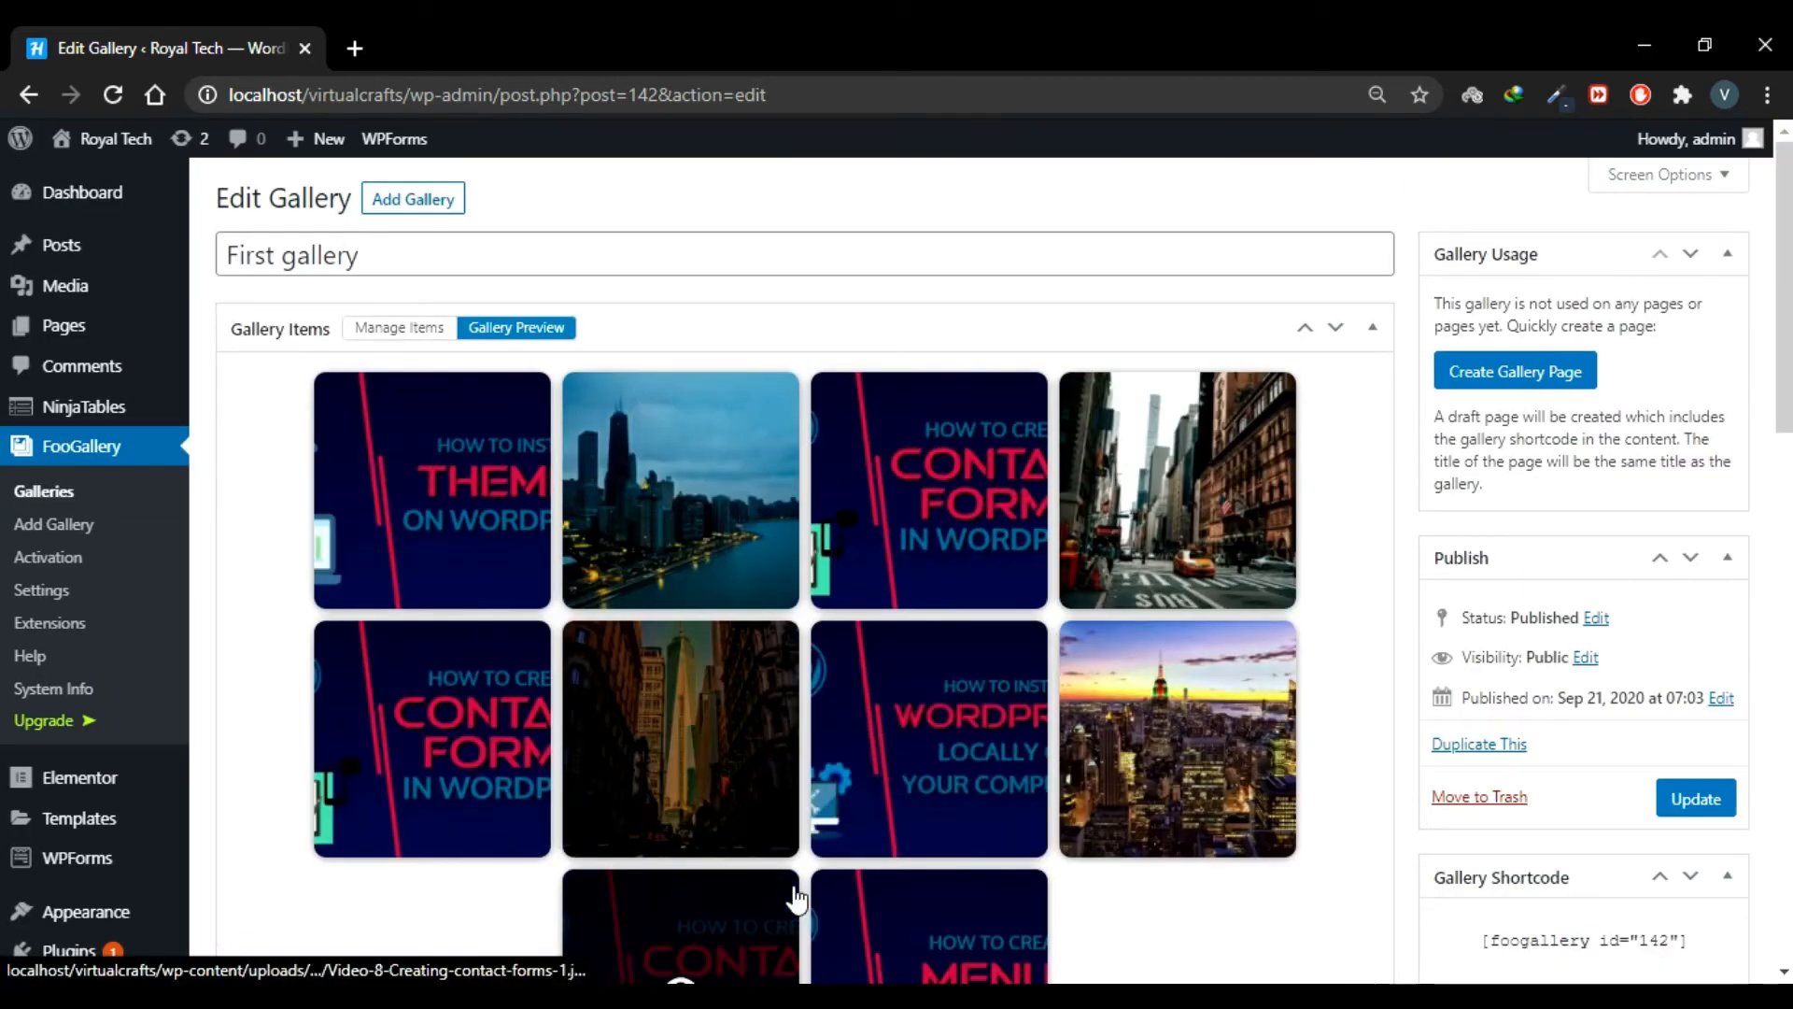
{"action": "scroll", "coordinate": [636, 822], "scroll_direction": "down", "scroll_amount": 4}
{"action": "scroll", "coordinate": [636, 823], "scroll_direction": "down", "scroll_amount": 2}
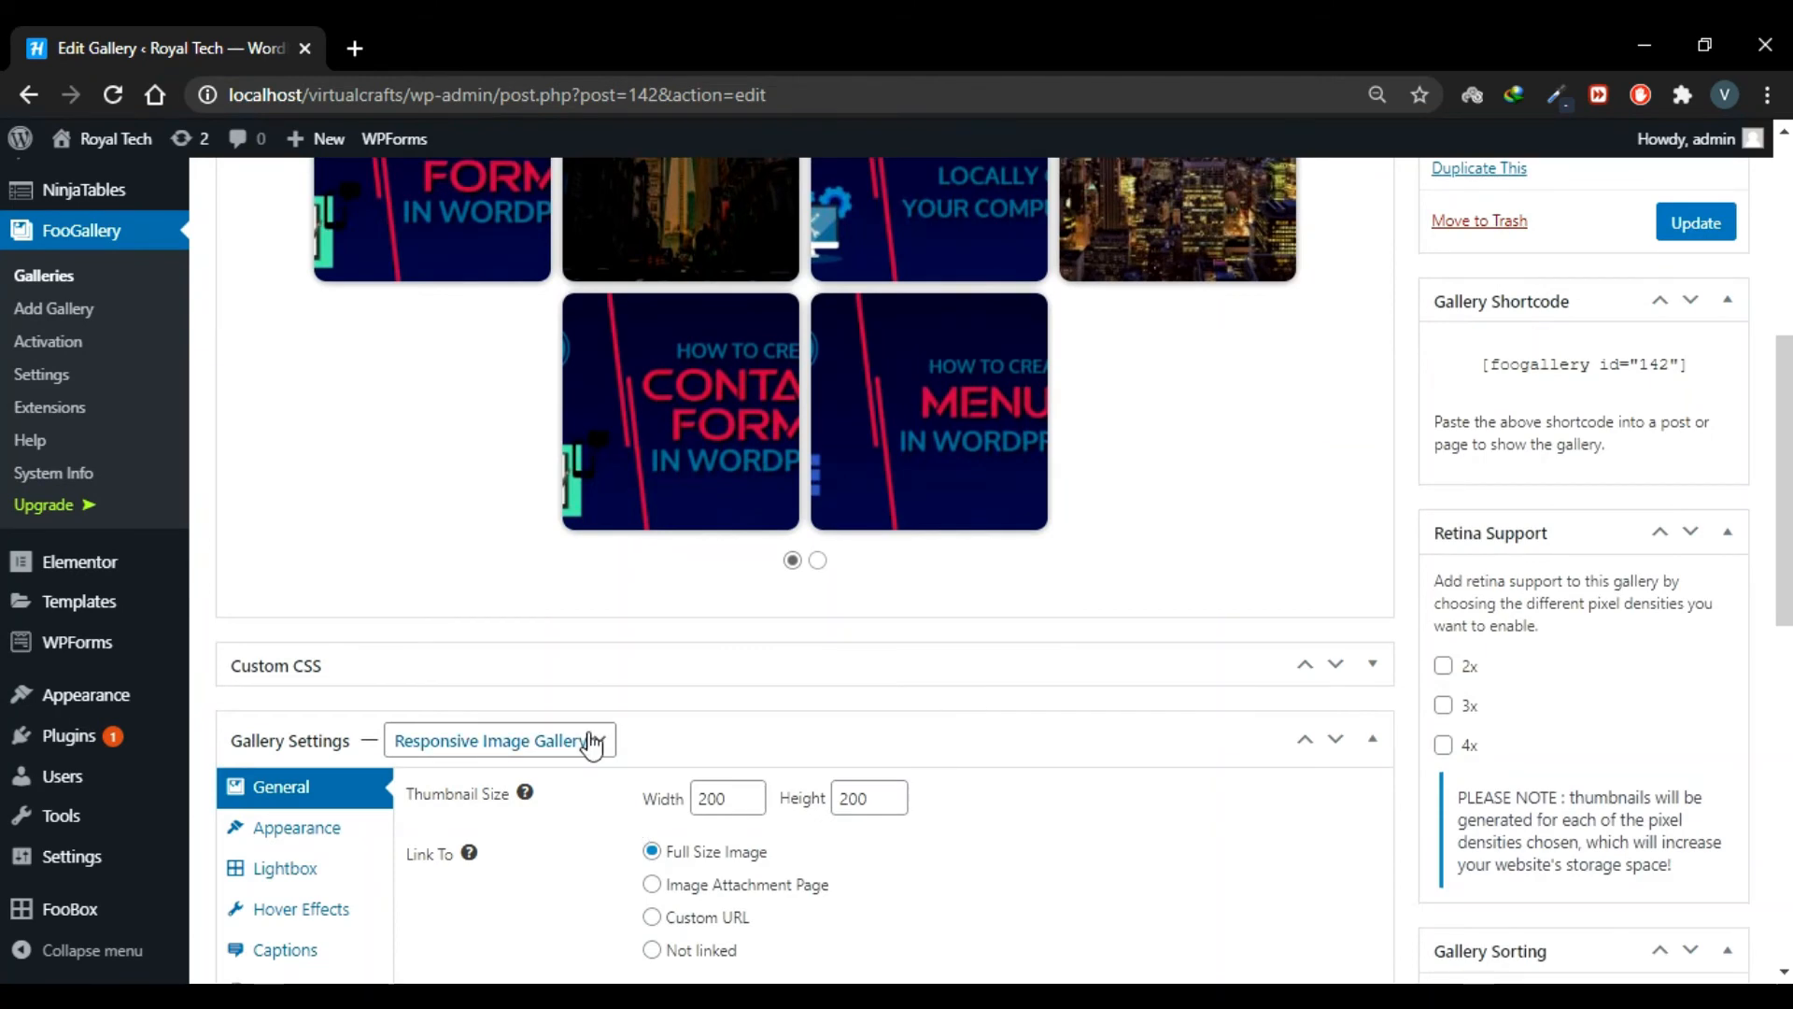
Switch the gallery layout to Image Viewer and page forward through several images in the preview
{"action": "left_click", "coordinate": [592, 739]}
{"action": "left_click", "coordinate": [587, 796]}
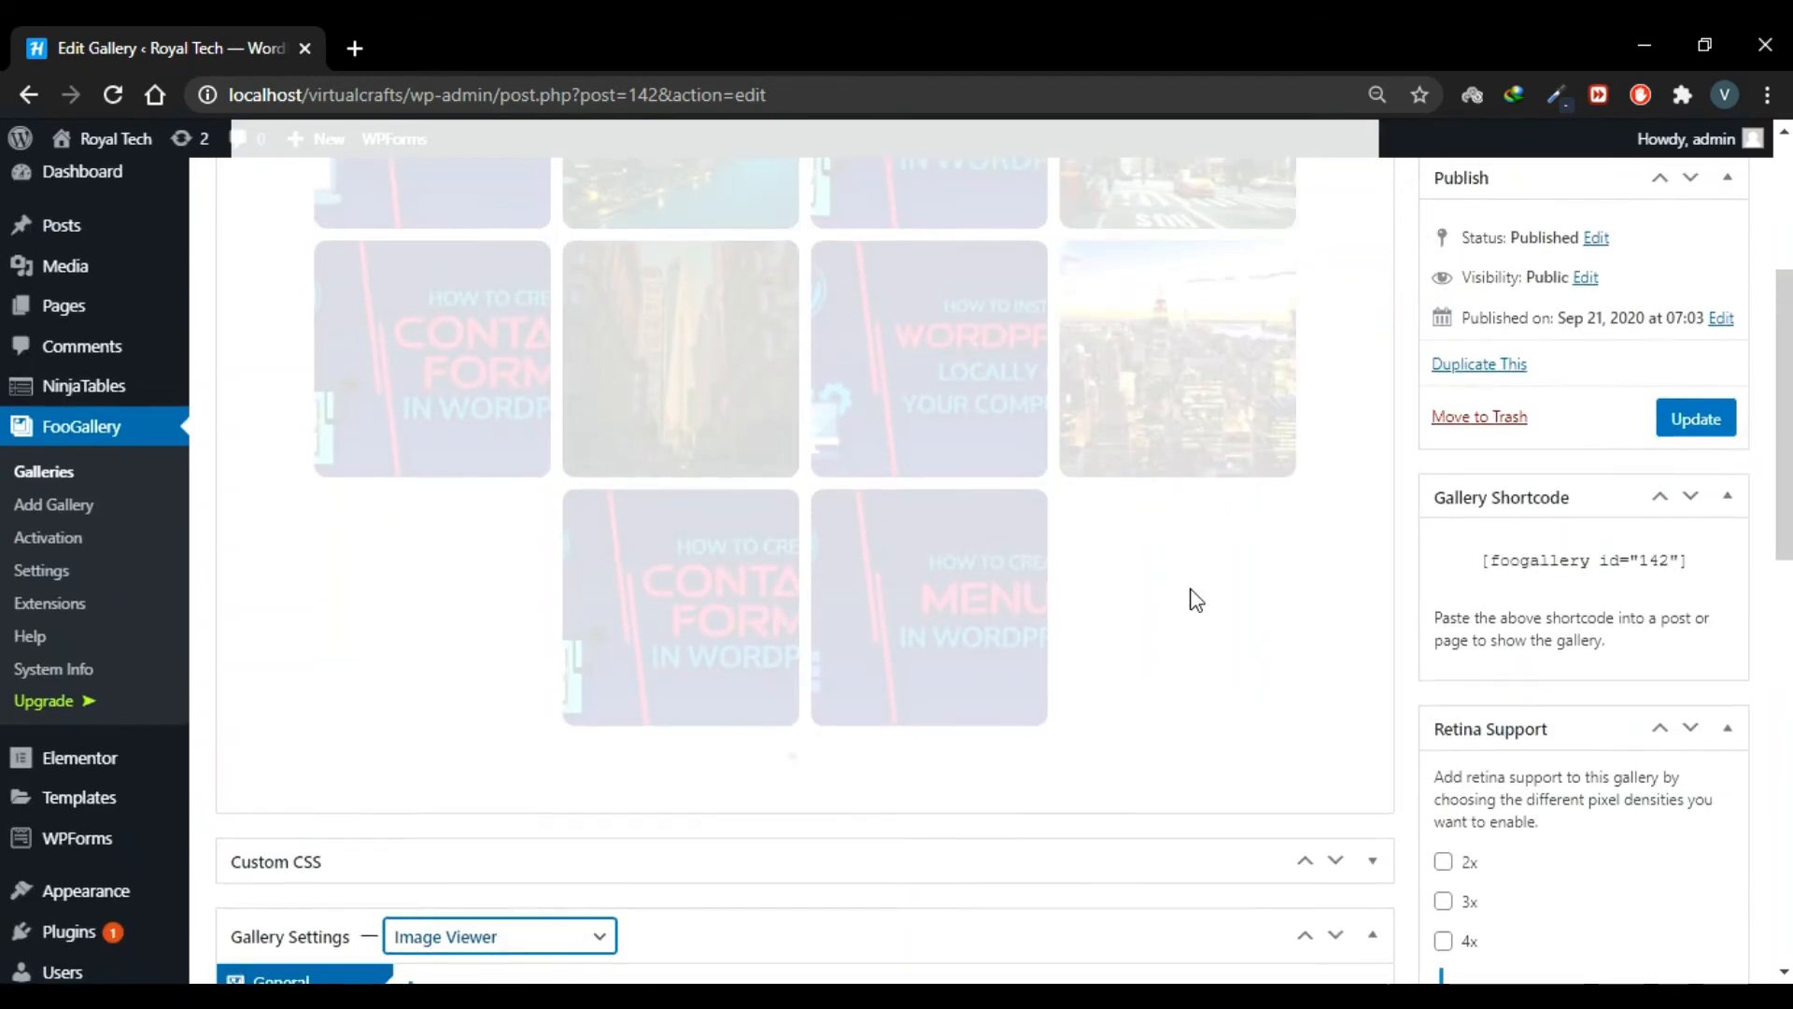
{"action": "scroll", "coordinate": [1046, 876], "scroll_direction": "up", "scroll_amount": 3}
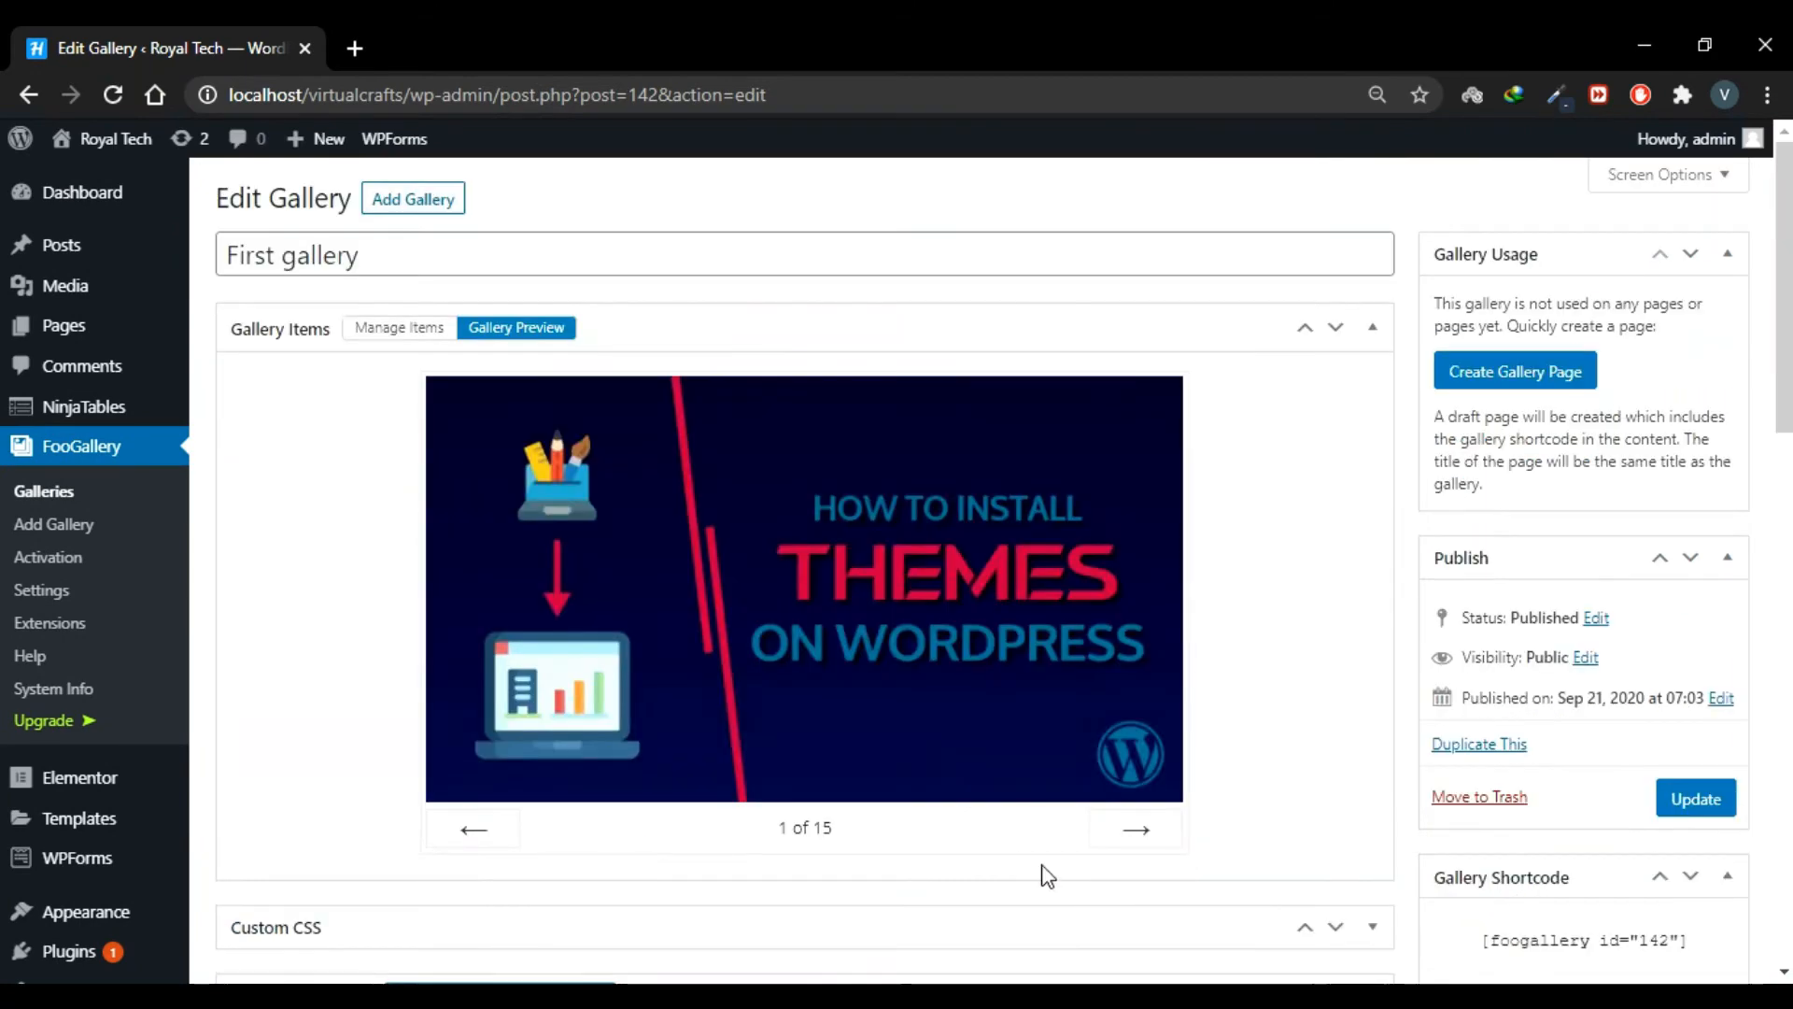
{"action": "left_click", "coordinate": [1137, 831]}
{"action": "left_click", "coordinate": [1147, 902]}
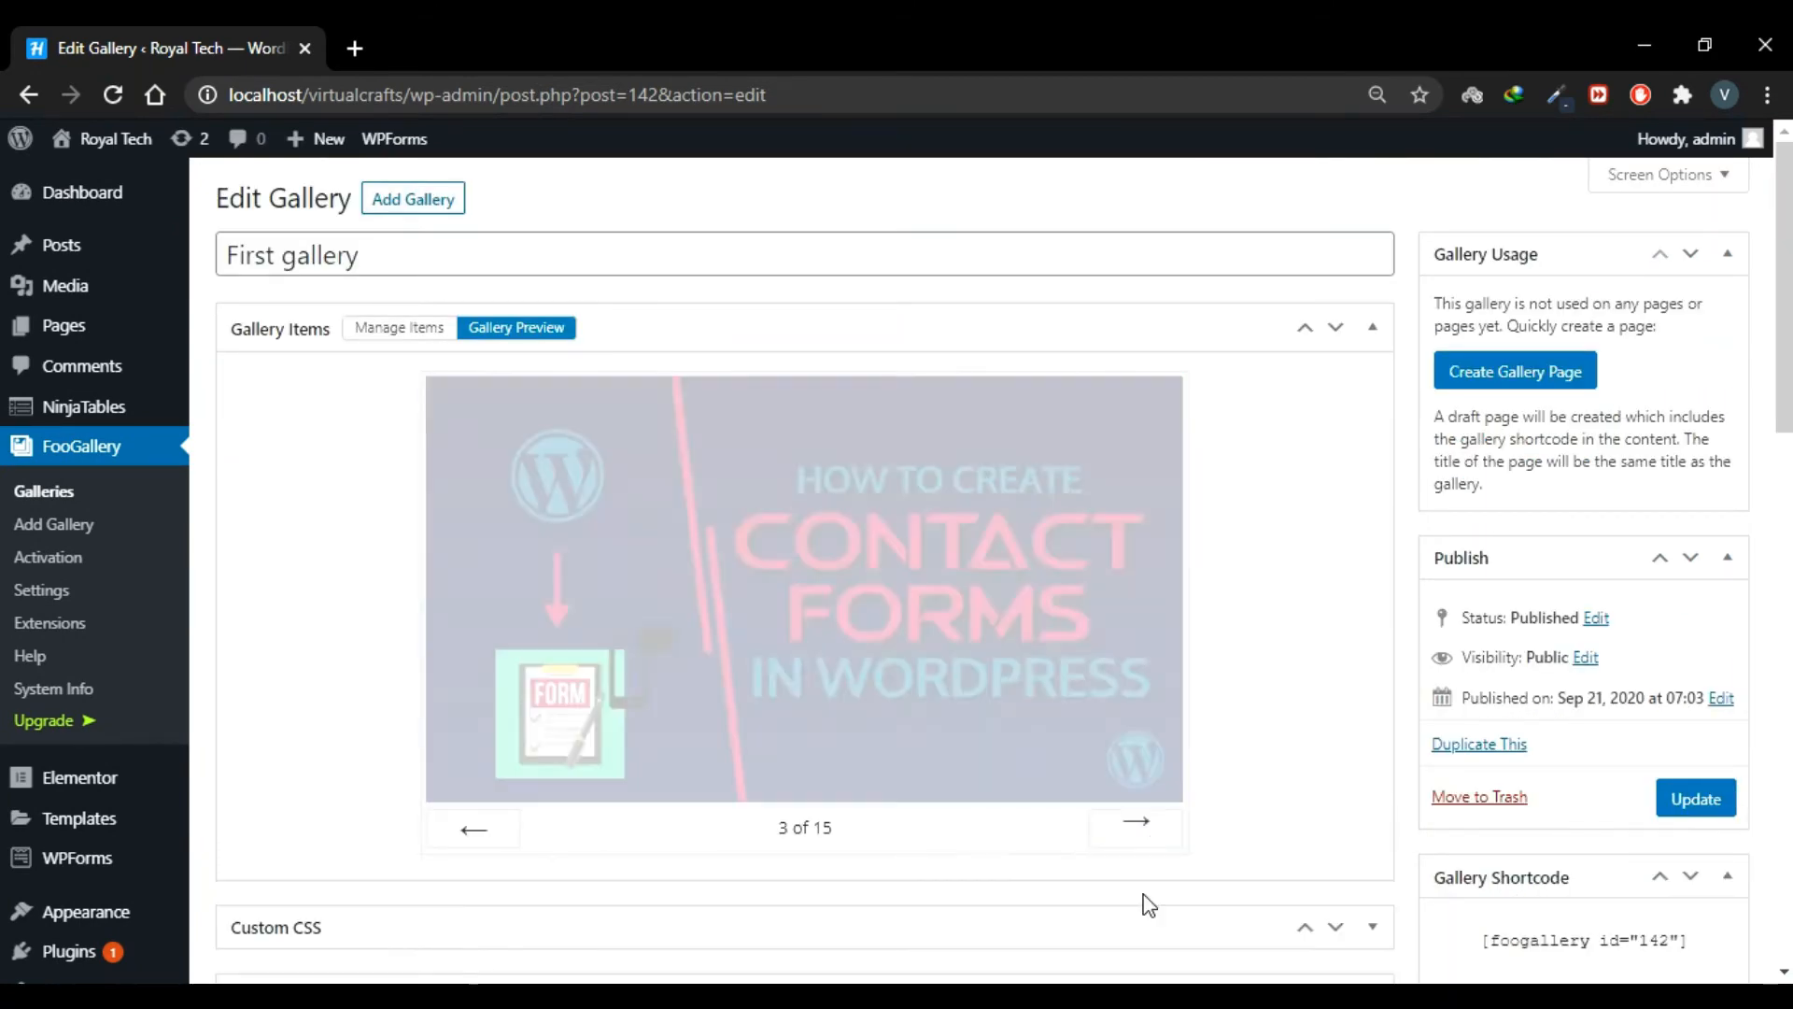
{"action": "left_click", "coordinate": [1139, 828]}
Switch the gallery layout to Justified Gallery
{"action": "scroll", "coordinate": [1143, 829], "scroll_direction": "down", "scroll_amount": 5}
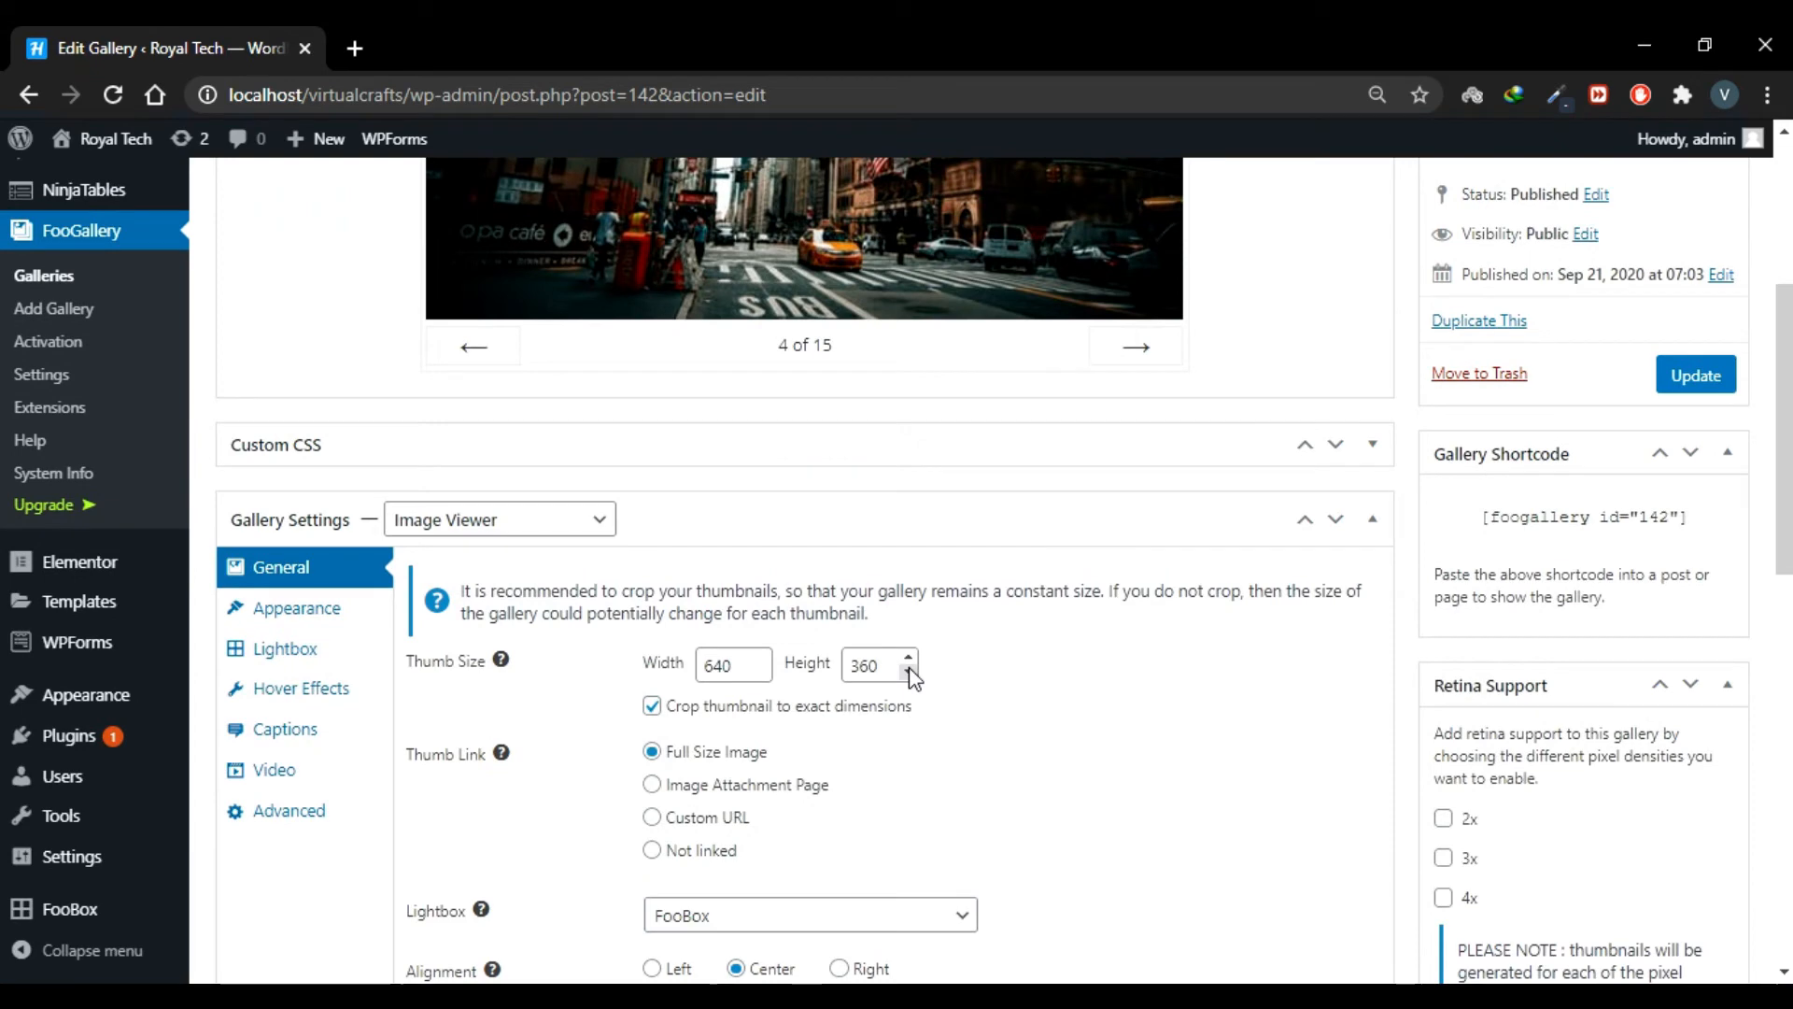
{"action": "left_click", "coordinate": [593, 472]}
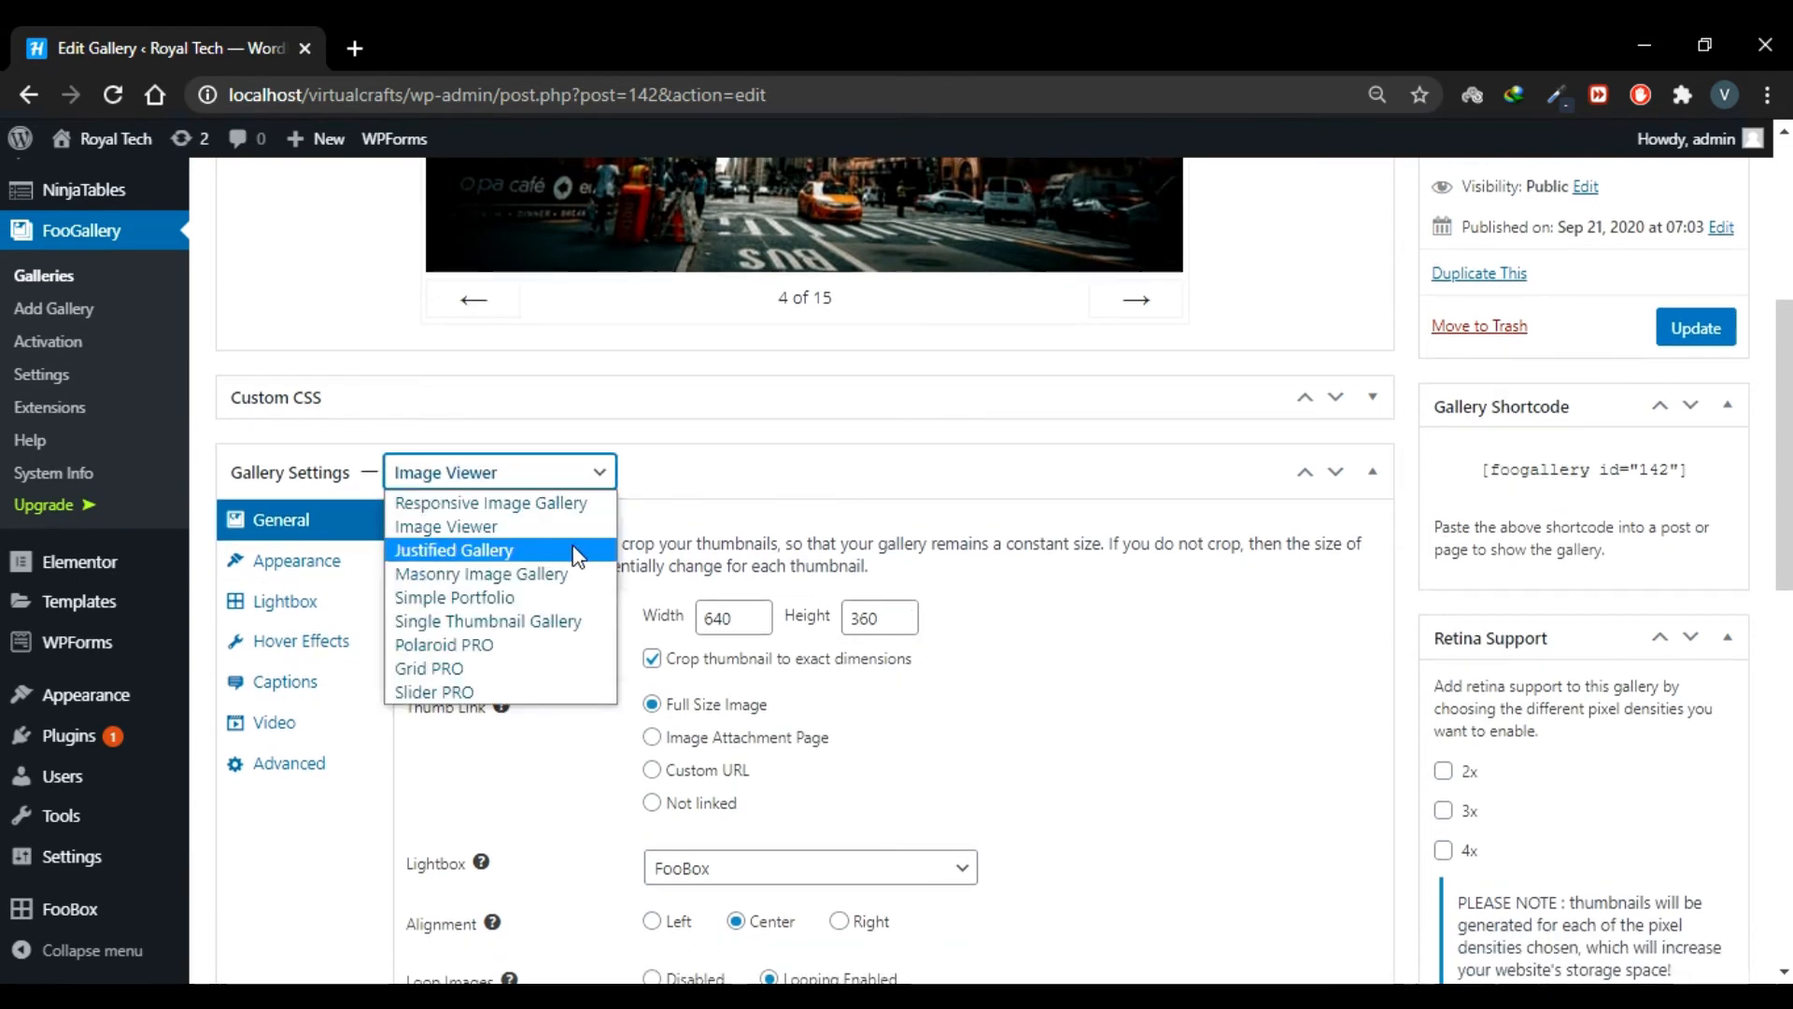
{"action": "left_click", "coordinate": [439, 545]}
{"action": "scroll", "coordinate": [1048, 464], "scroll_direction": "up", "scroll_amount": 4}
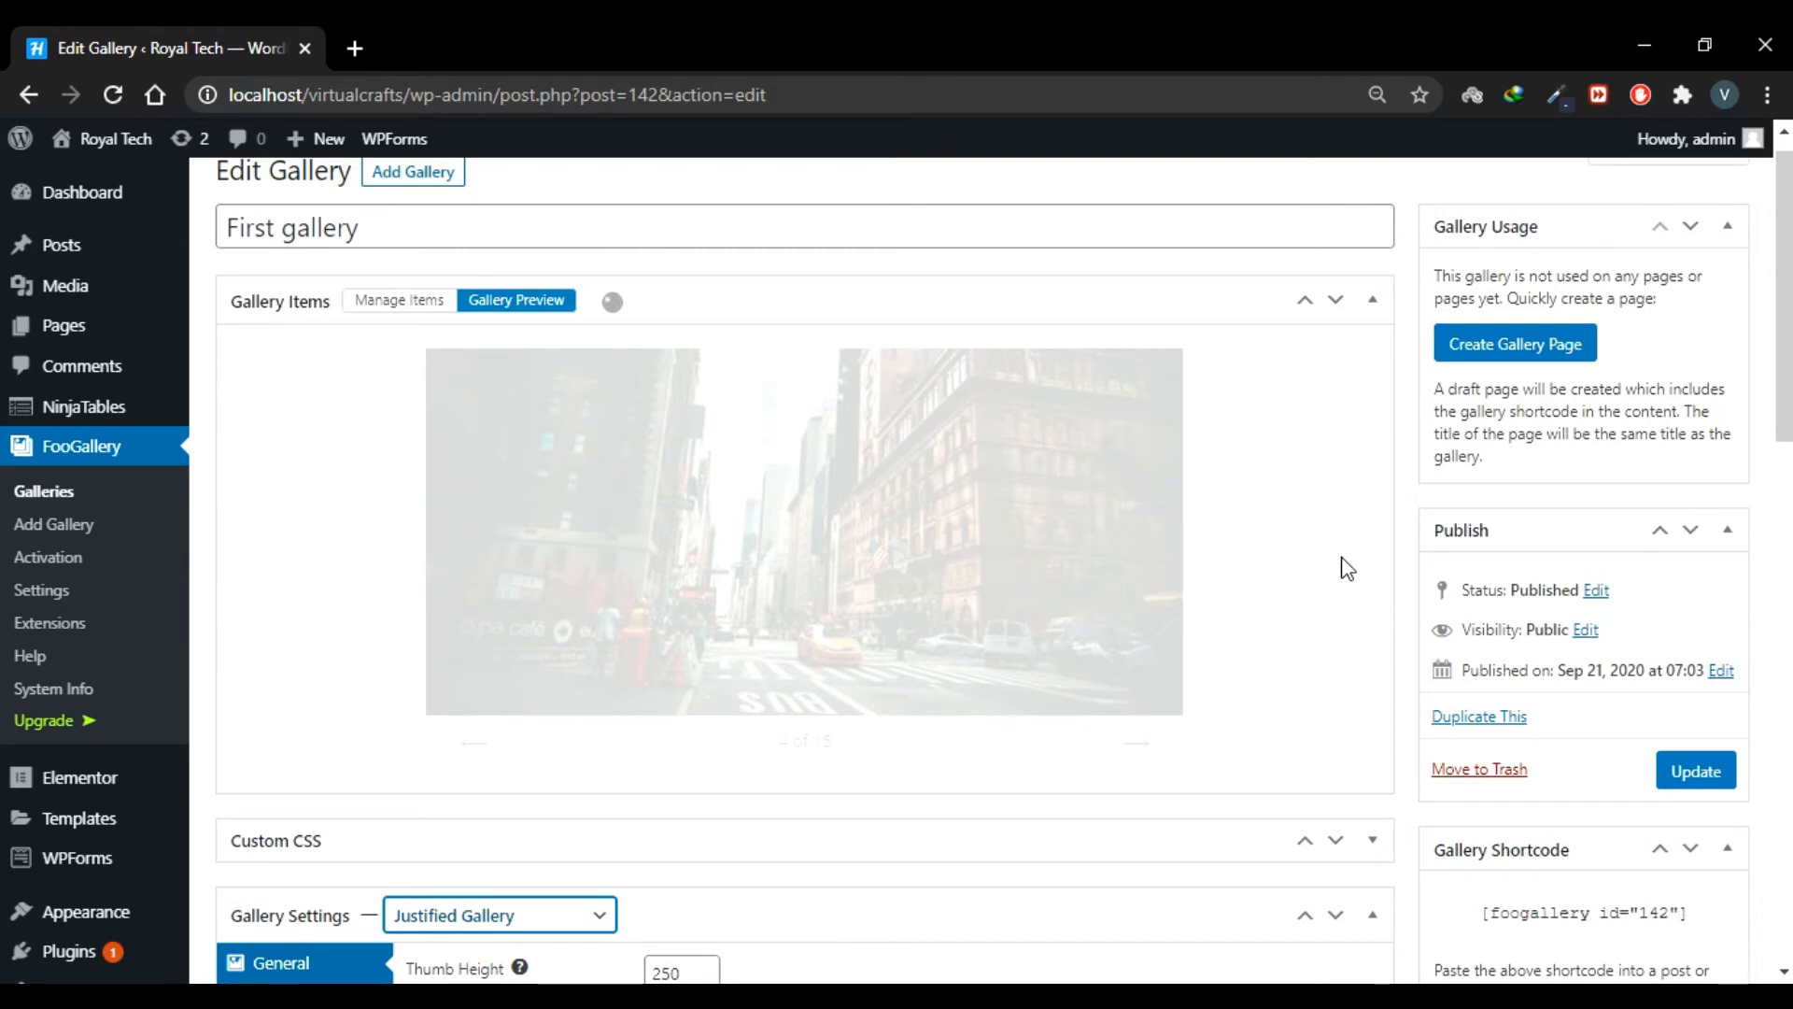
Examine the arrangement and hover effect of the images throughout the justified gallery preview
{"action": "scroll", "coordinate": [1341, 561], "scroll_direction": "up", "scroll_amount": 3}
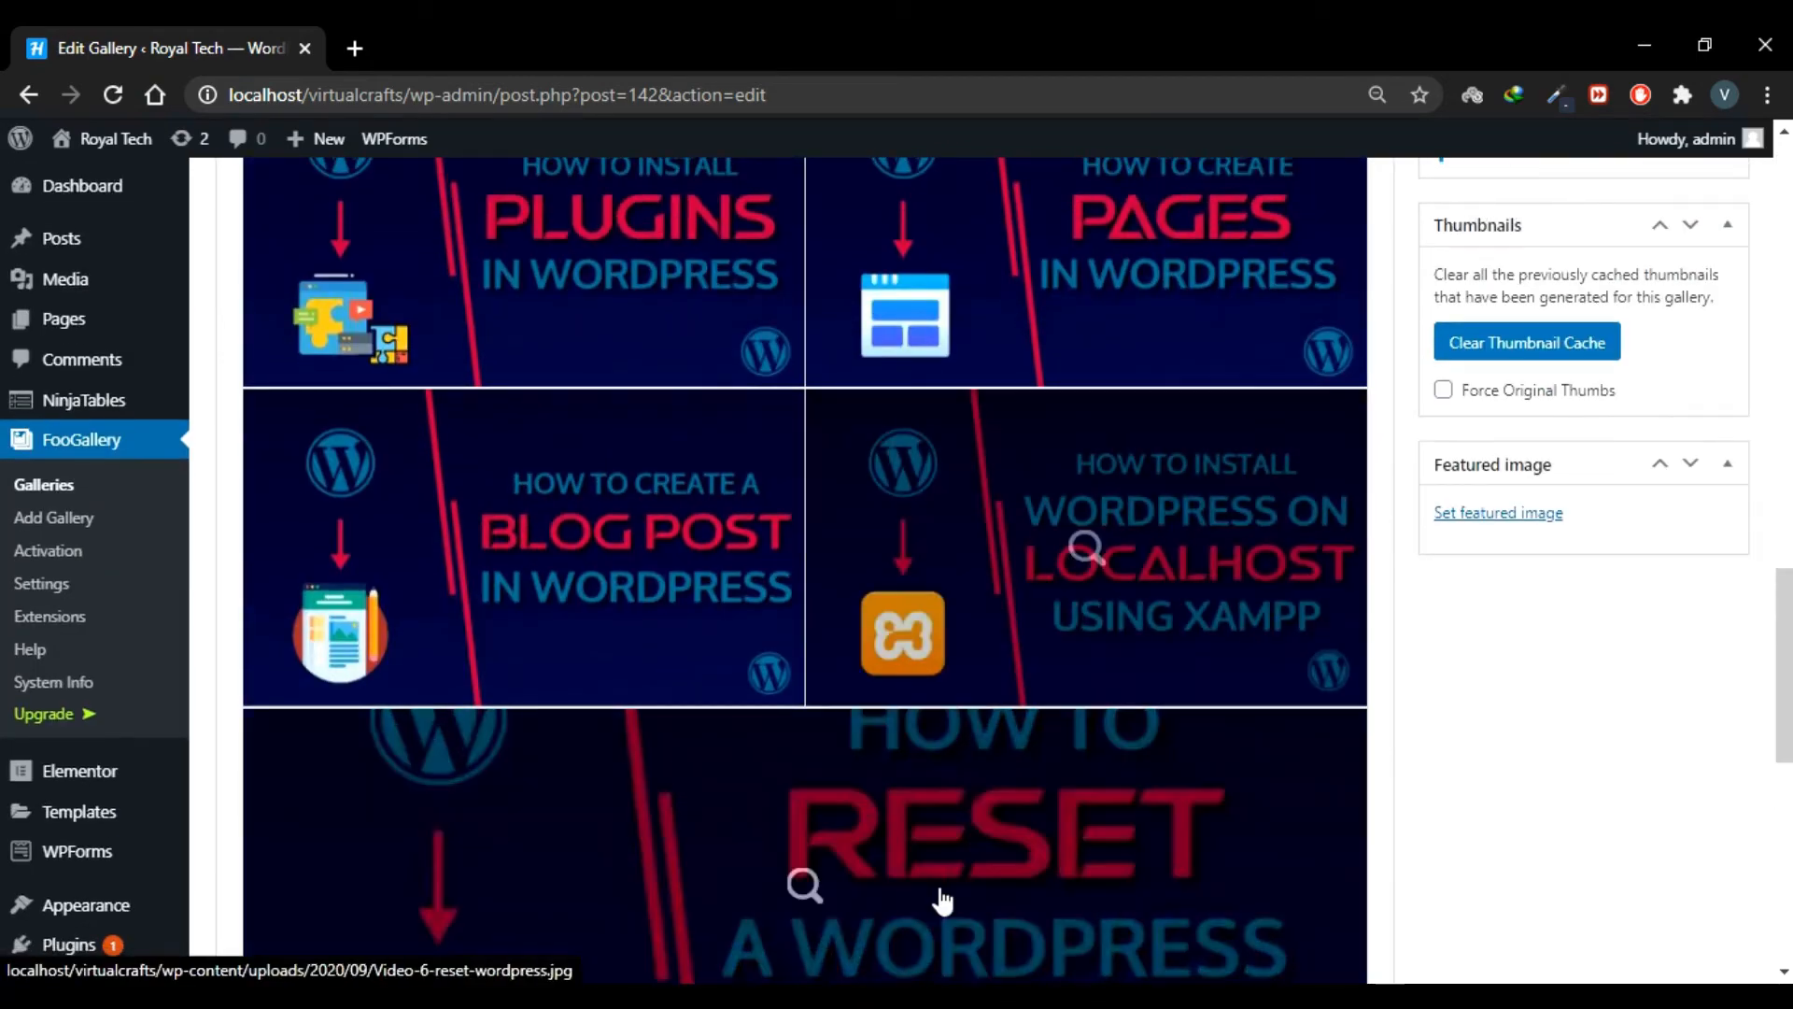
{"action": "scroll", "coordinate": [920, 612], "scroll_direction": "up", "scroll_amount": 3}
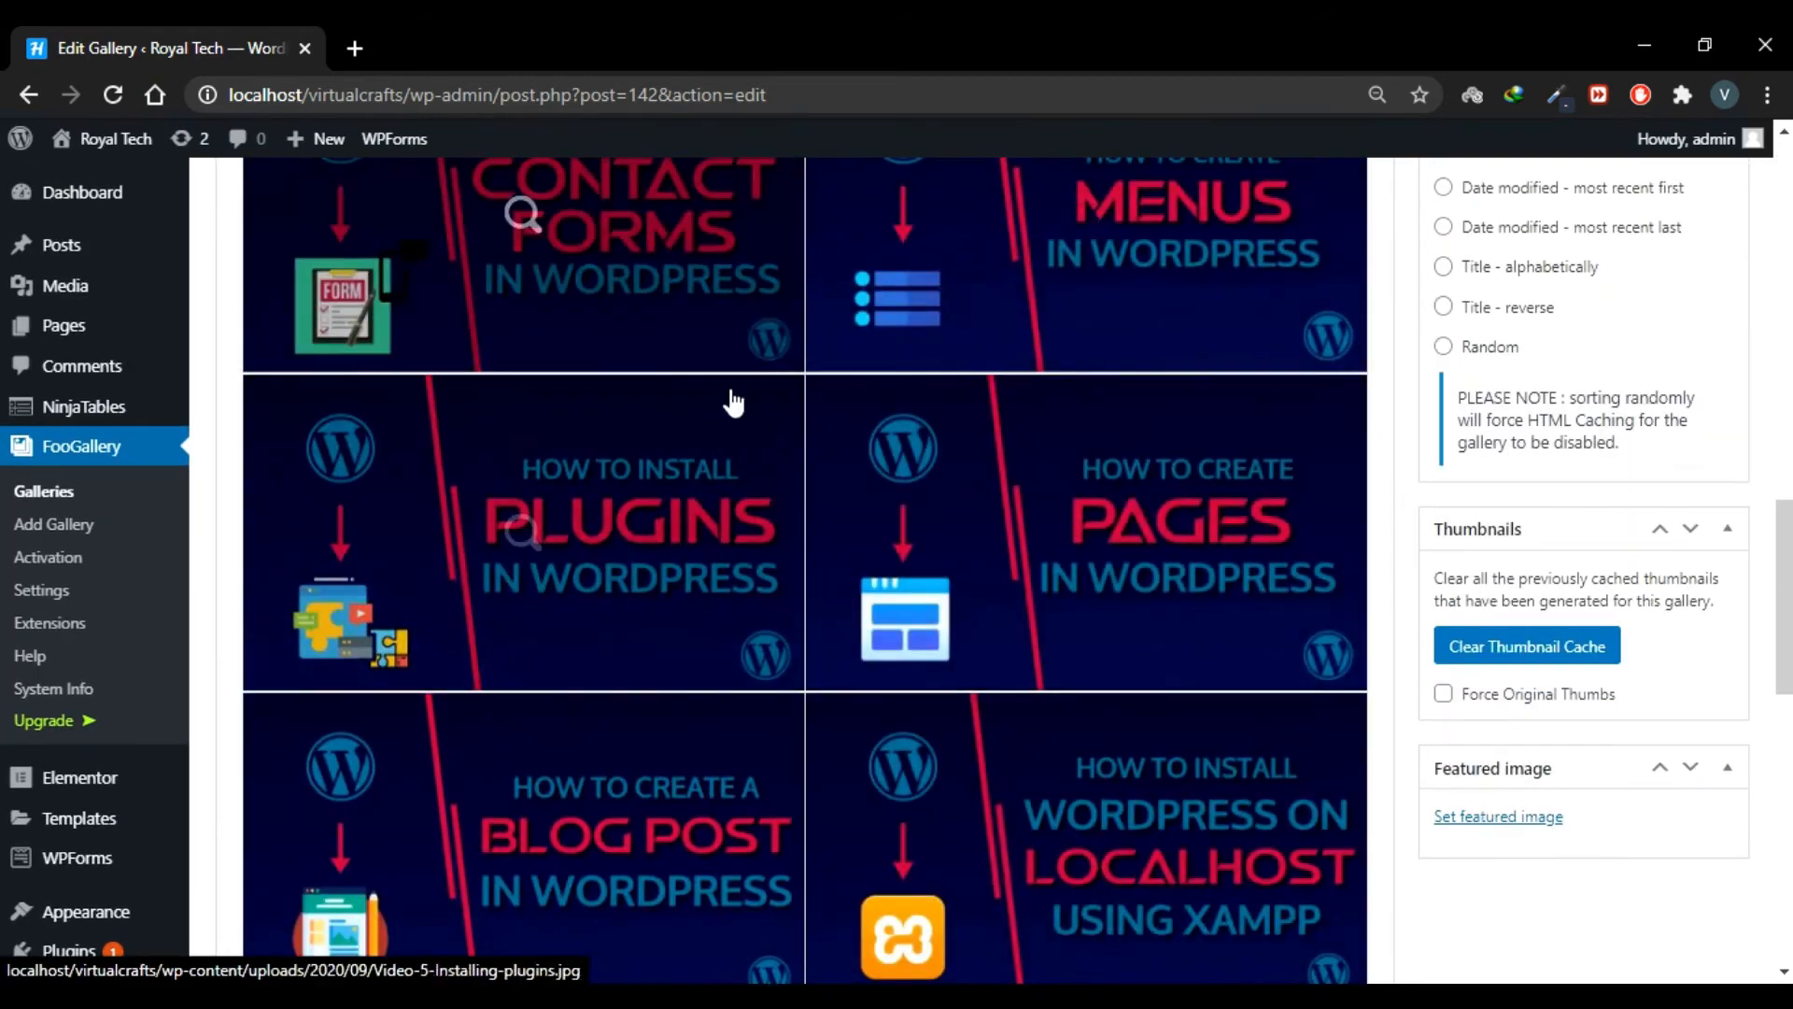
{"action": "scroll", "coordinate": [733, 401], "scroll_direction": "up", "scroll_amount": 4}
{"action": "scroll", "coordinate": [1037, 470], "scroll_direction": "up", "scroll_amount": 4}
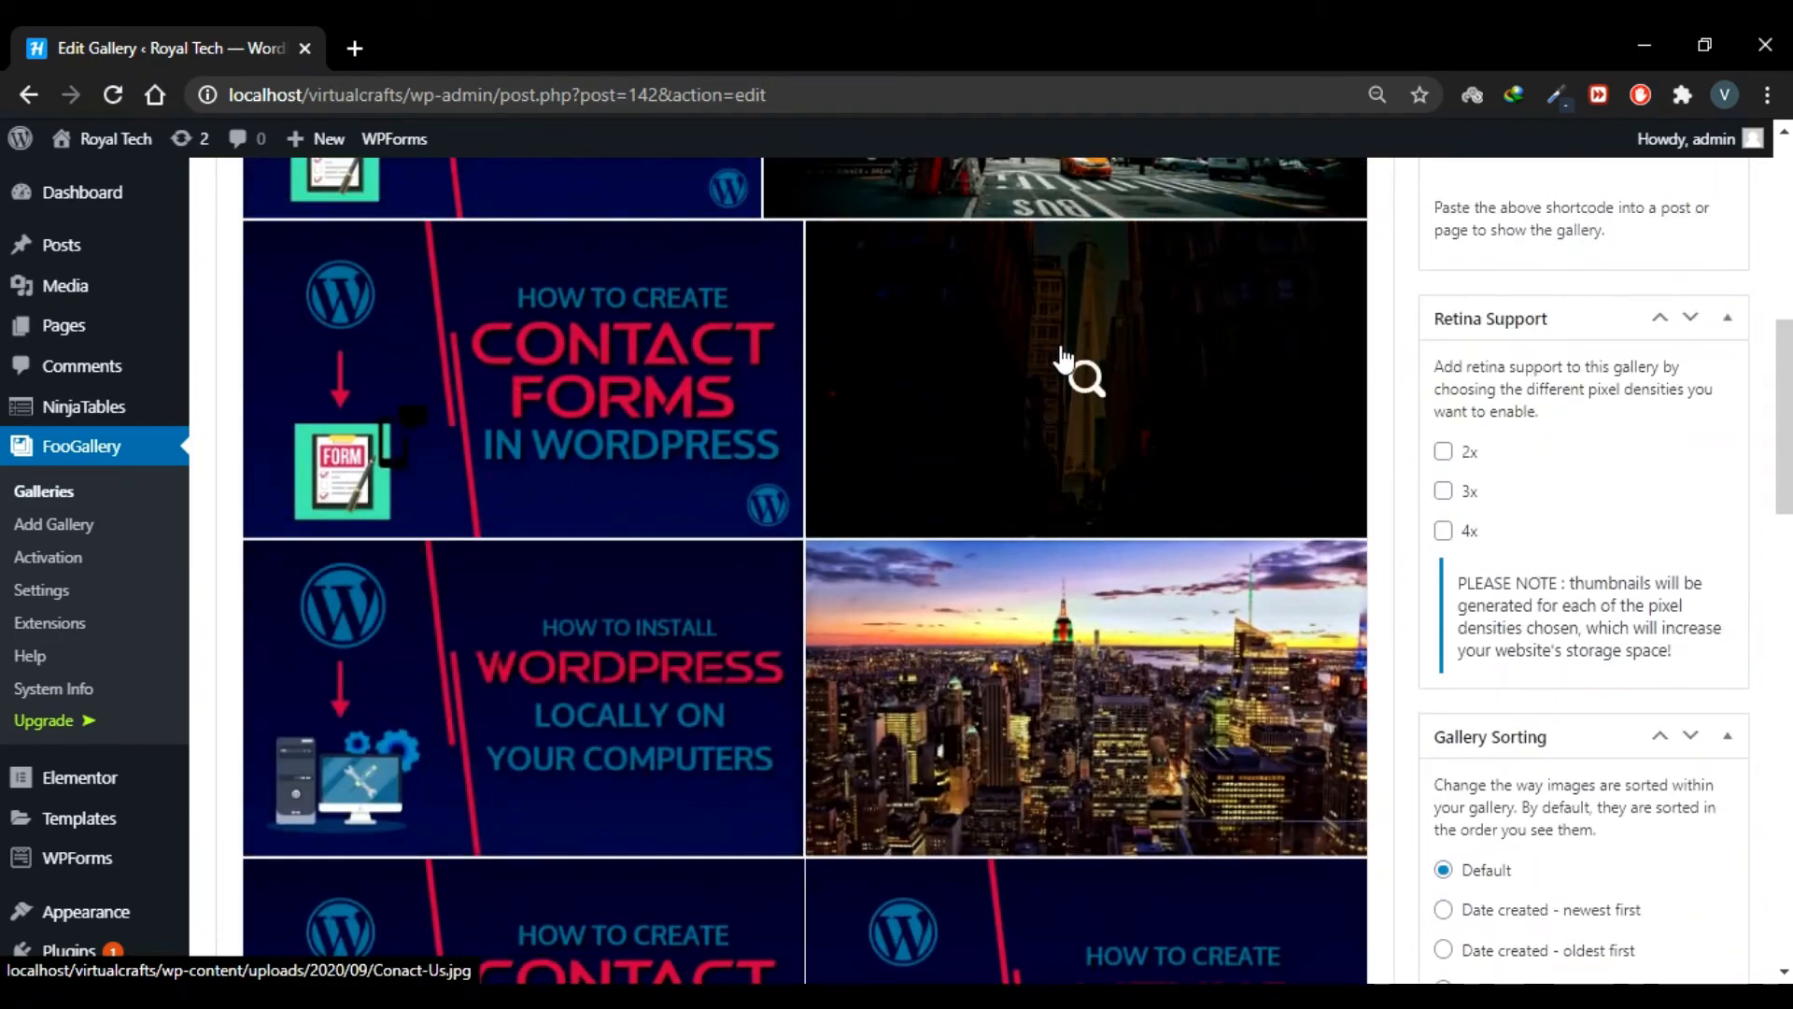
{"action": "scroll", "coordinate": [1036, 470], "scroll_direction": "up", "scroll_amount": 4}
{"action": "scroll", "coordinate": [1037, 470], "scroll_direction": "down", "scroll_amount": 15}
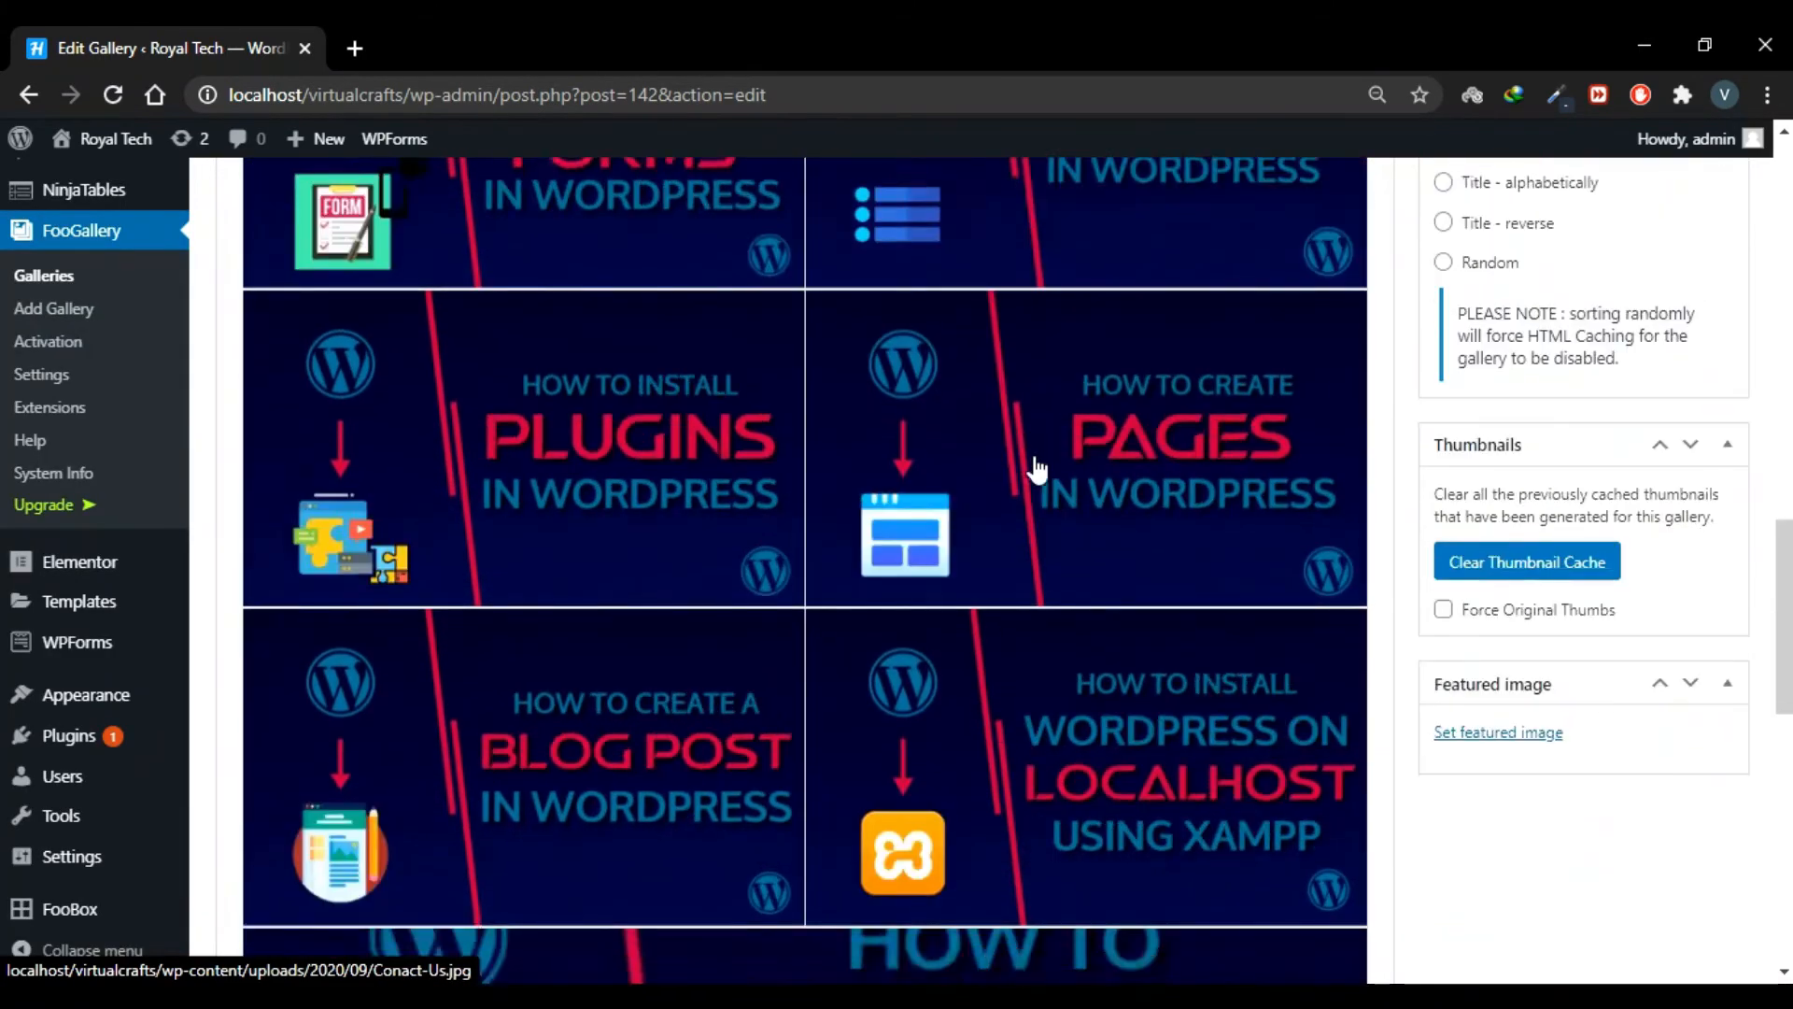
{"action": "scroll", "coordinate": [1036, 469], "scroll_direction": "down", "scroll_amount": 6}
{"action": "scroll", "coordinate": [989, 396], "scroll_direction": "up", "scroll_amount": 20}
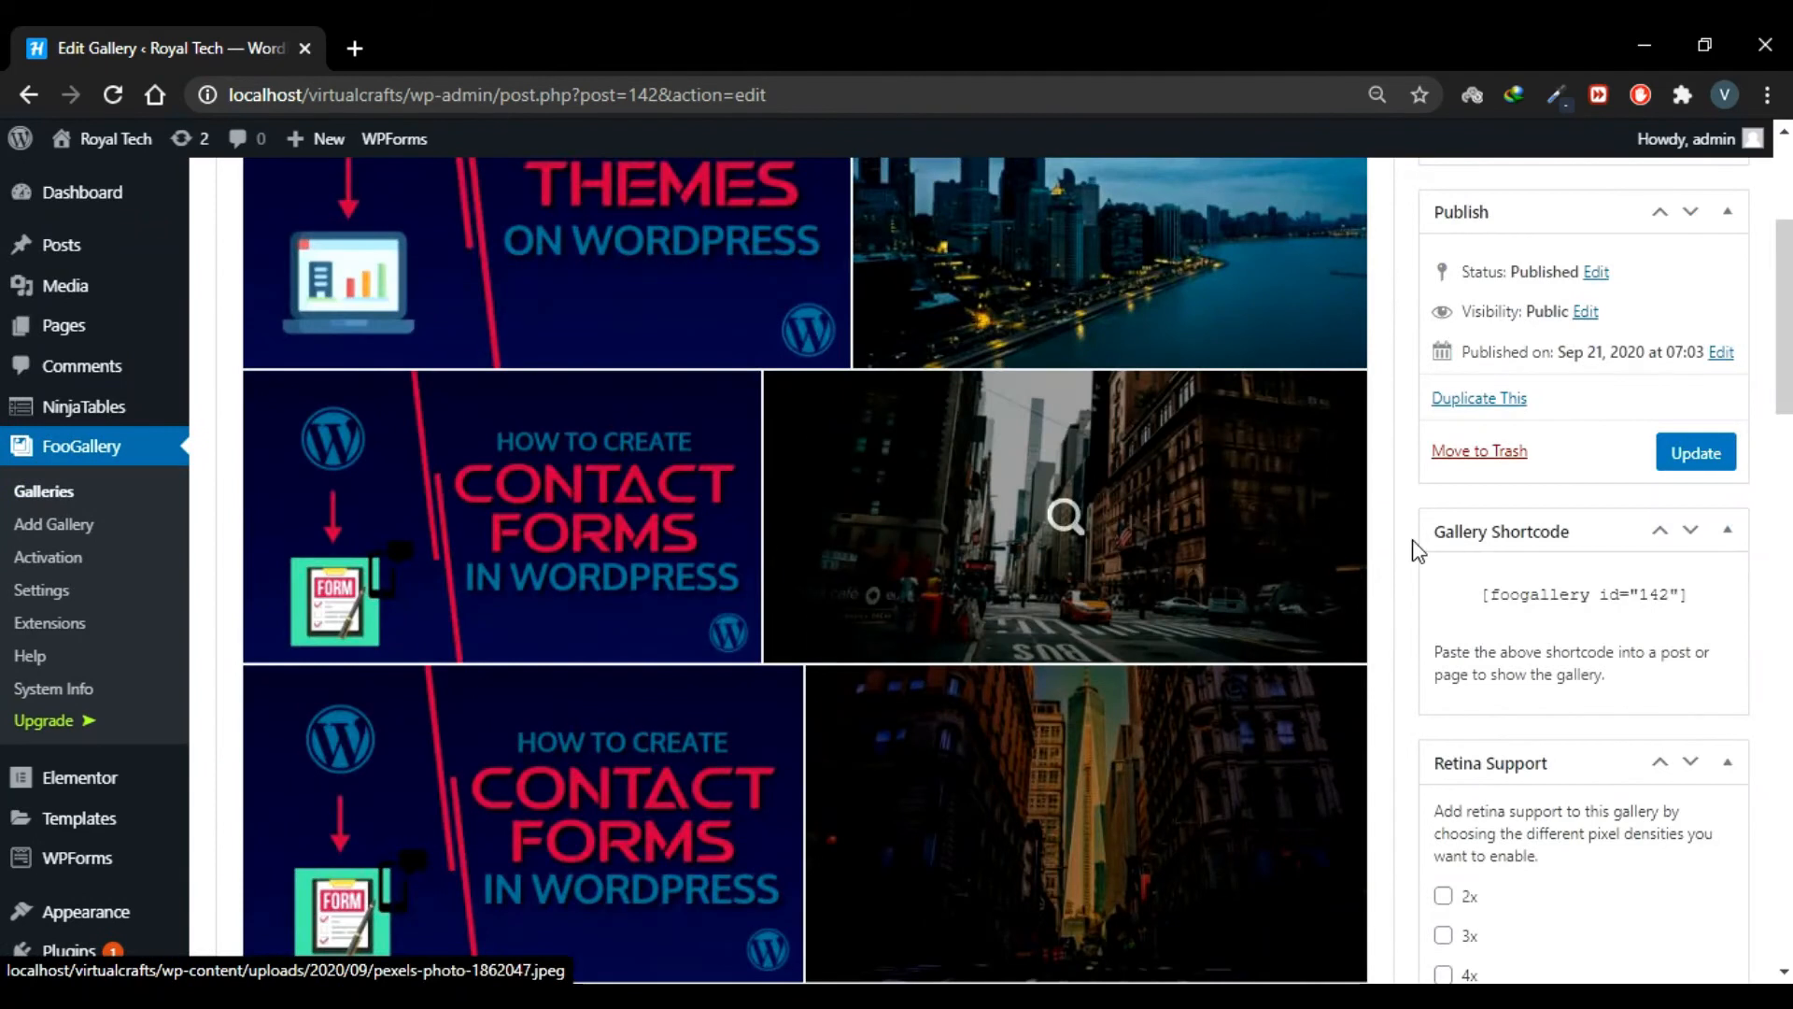
Update the gallery and copy its shortcode
{"action": "left_click", "coordinate": [1708, 458]}
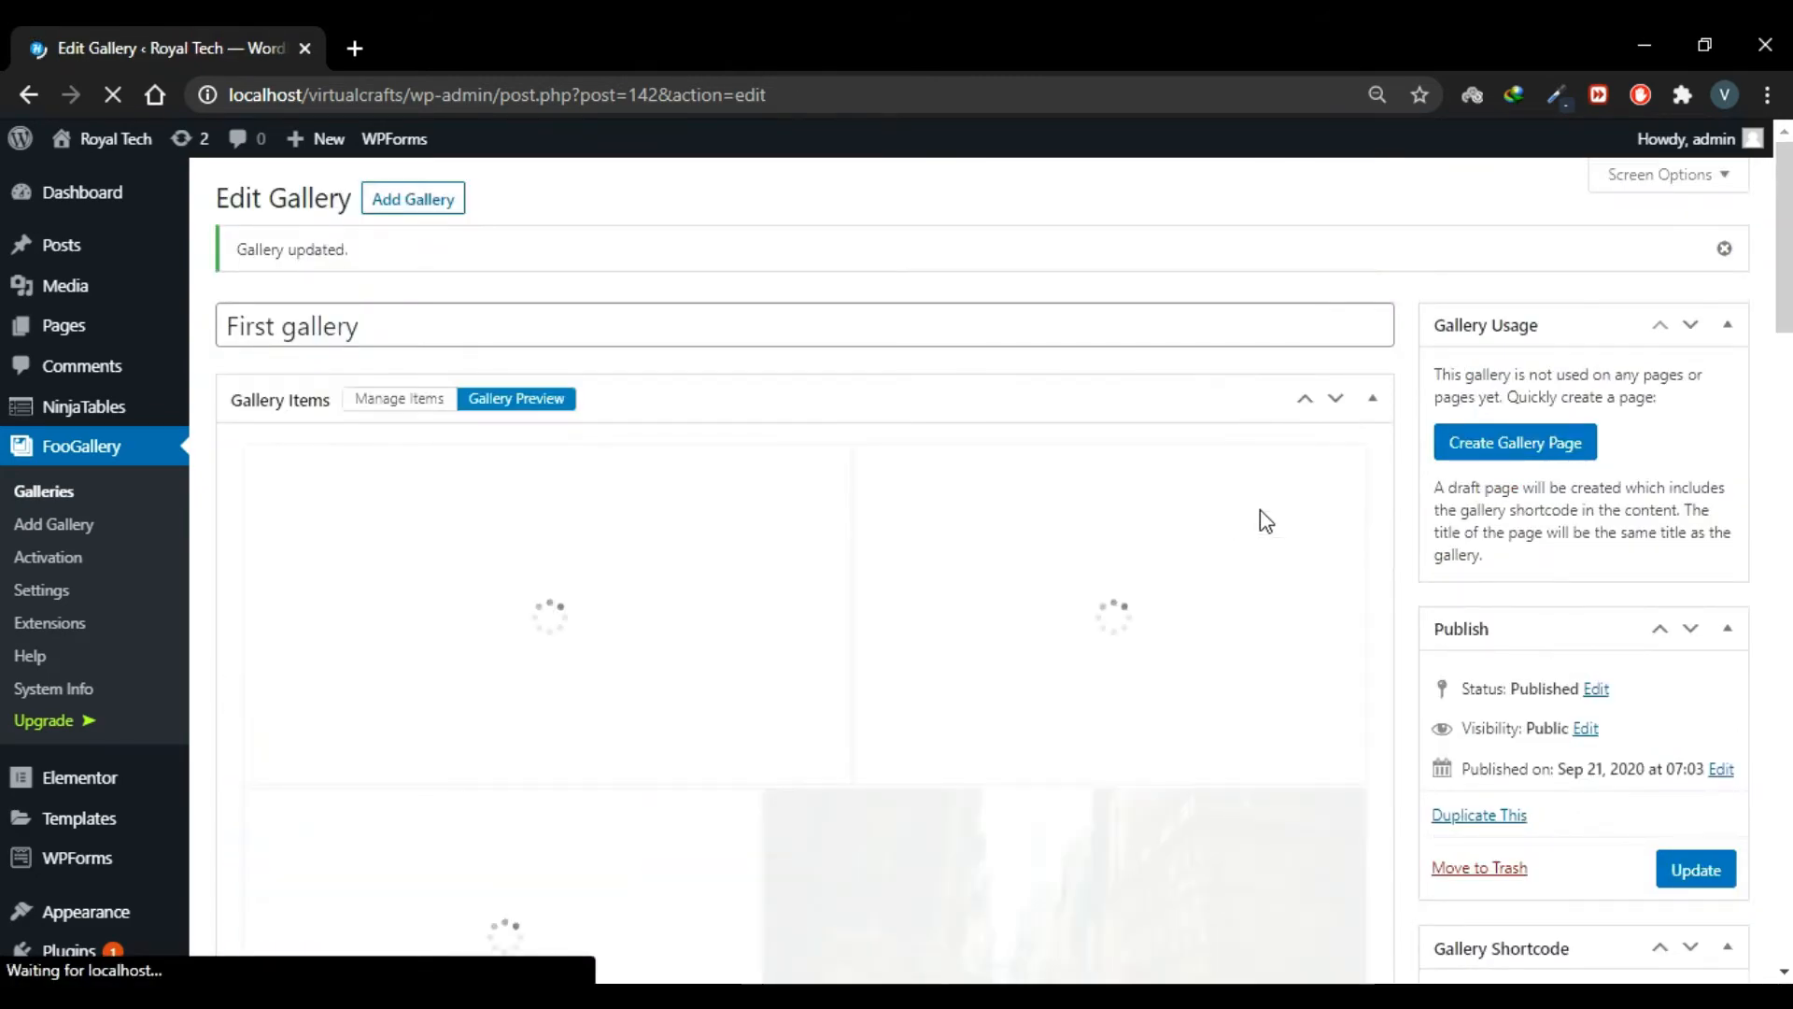
{"action": "scroll", "coordinate": [1504, 505], "scroll_direction": "down", "scroll_amount": 5}
{"action": "scroll", "coordinate": [1504, 479], "scroll_direction": "down", "scroll_amount": 3}
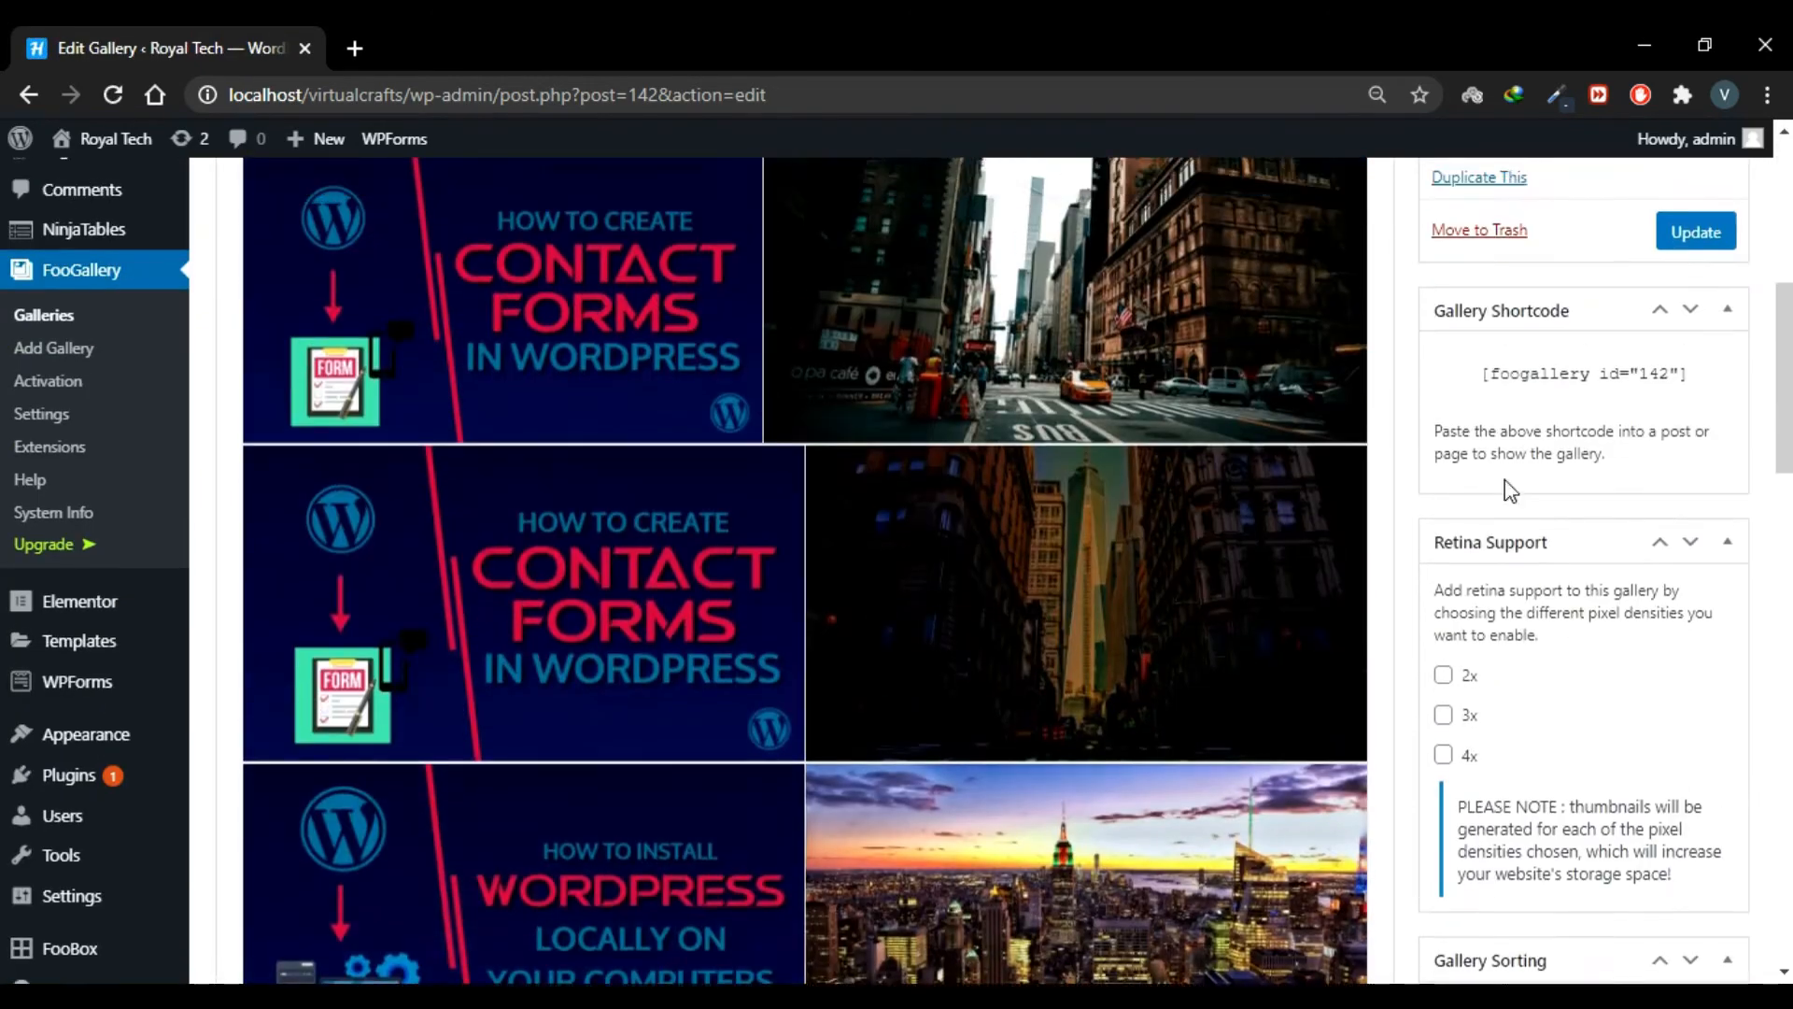
{"action": "scroll", "coordinate": [1504, 480], "scroll_direction": "up", "scroll_amount": 2}
{"action": "left_click", "coordinate": [1672, 467]}
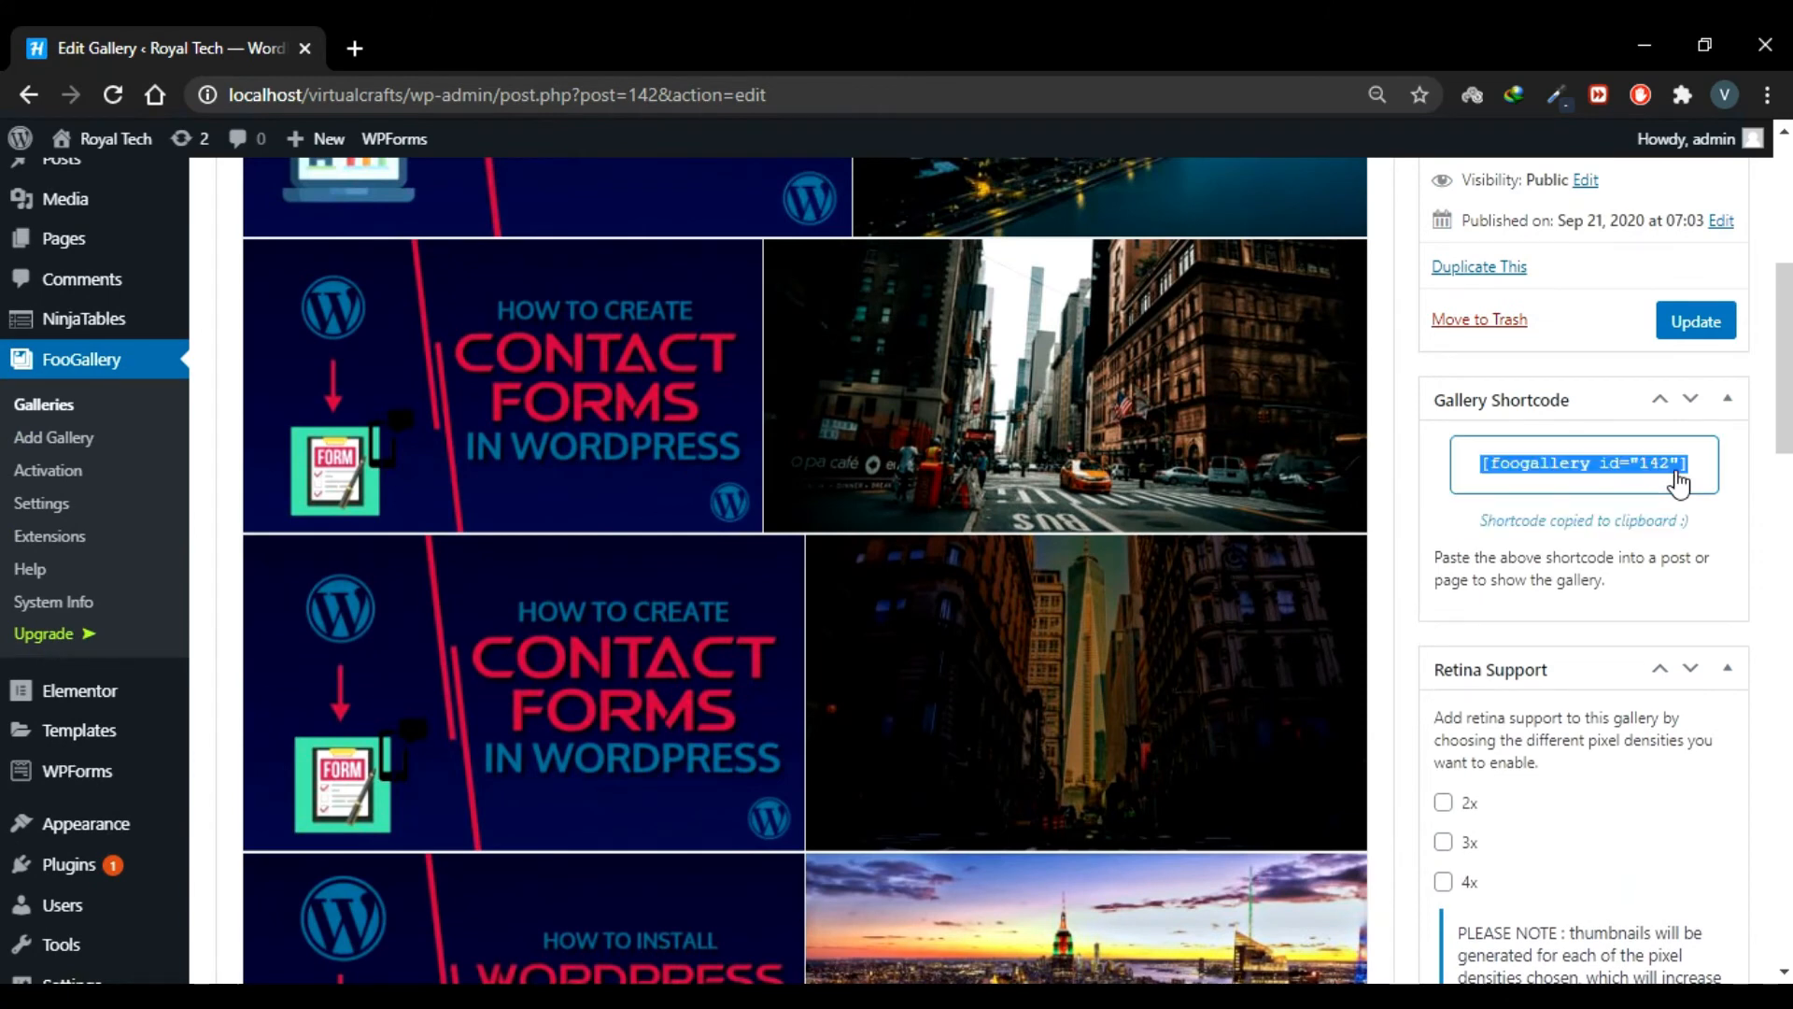
{"action": "right_click", "coordinate": [1677, 474]}
{"action": "left_click", "coordinate": [1525, 500]}
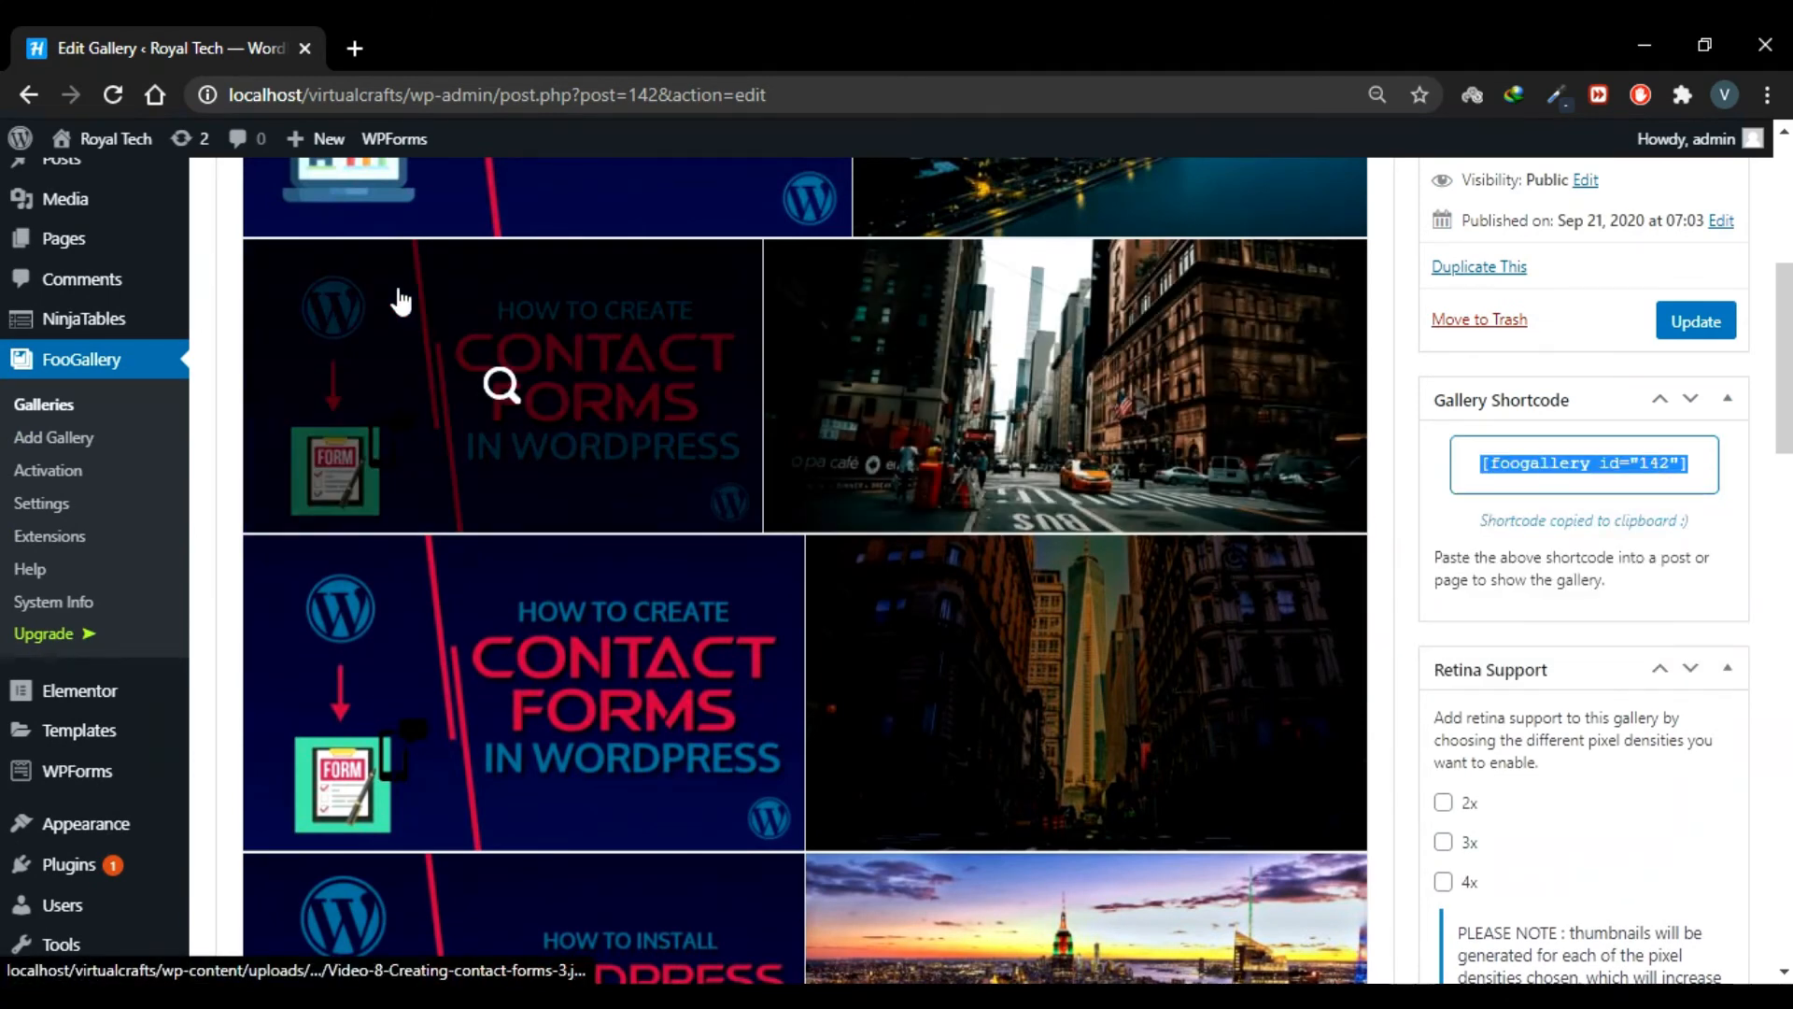
Show all pages in a new browser tab and open the Home page with Elementor in another tab
{"action": "scroll", "coordinate": [40, 289], "scroll_direction": "up", "scroll_amount": 2}
{"action": "mouse_move", "coordinate": [65, 329]}
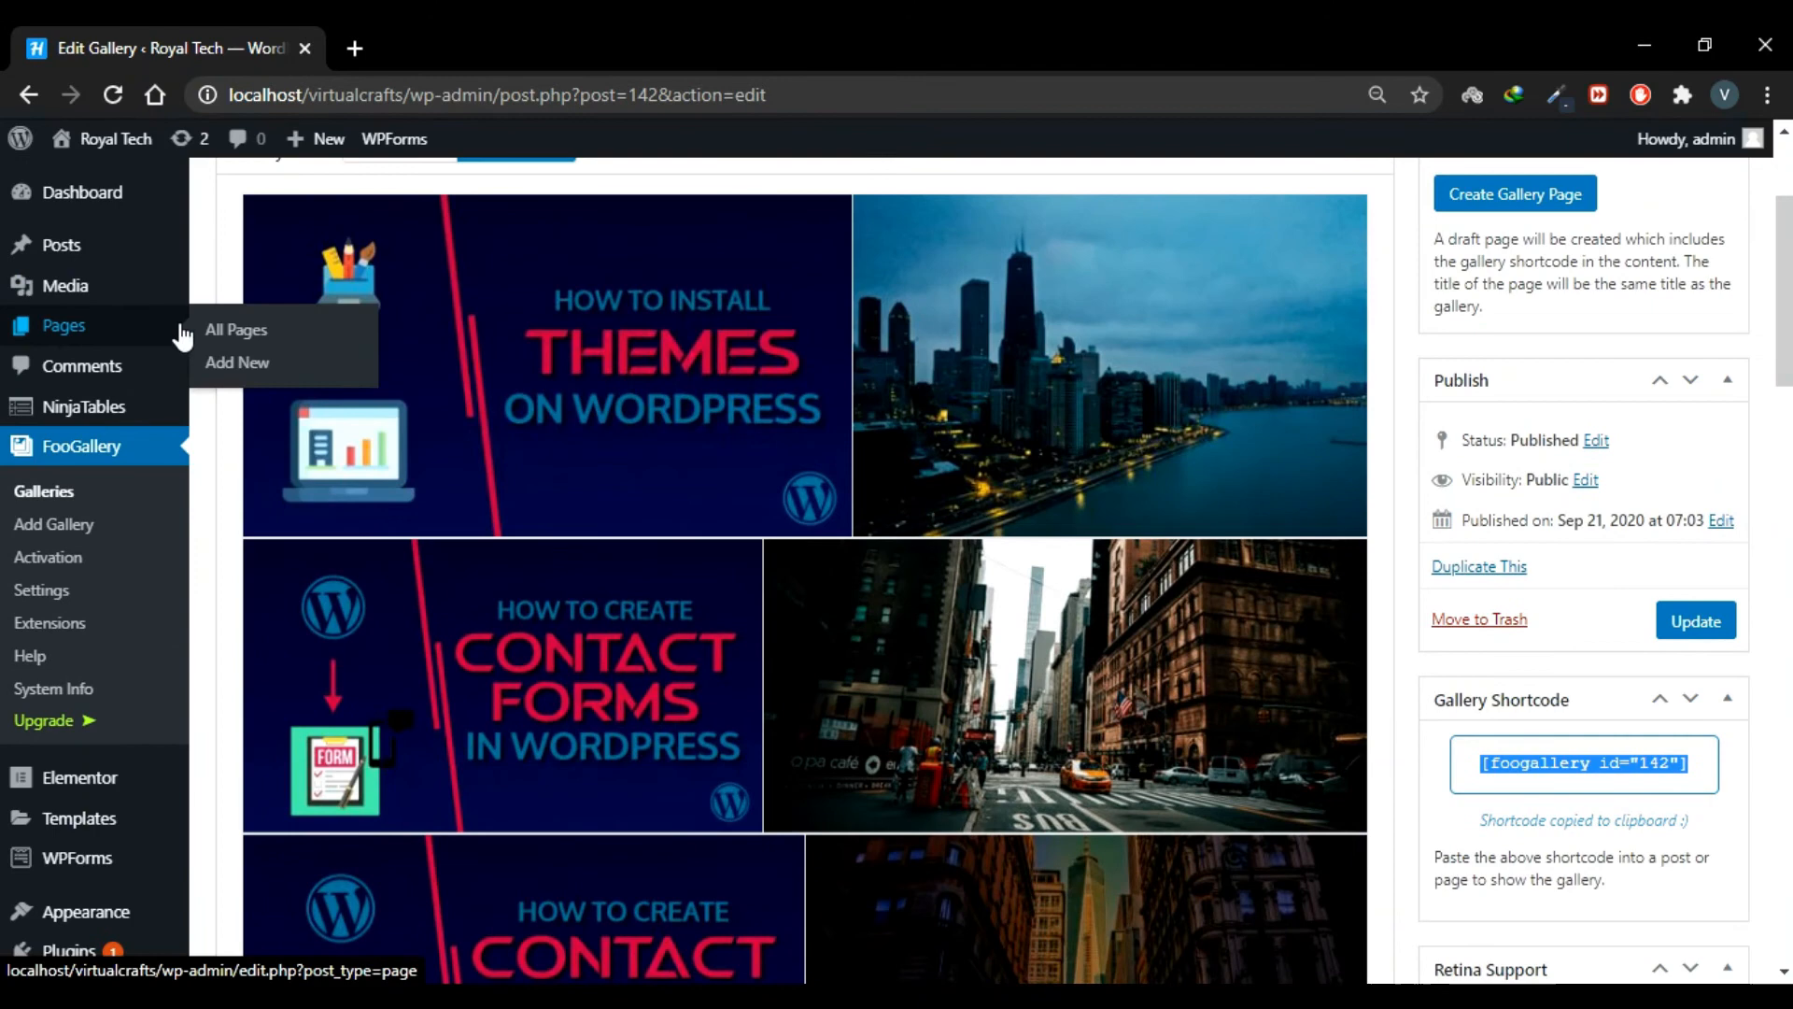
{"action": "right_click", "coordinate": [229, 331]}
{"action": "left_click", "coordinate": [274, 345]}
{"action": "left_click", "coordinate": [523, 28]}
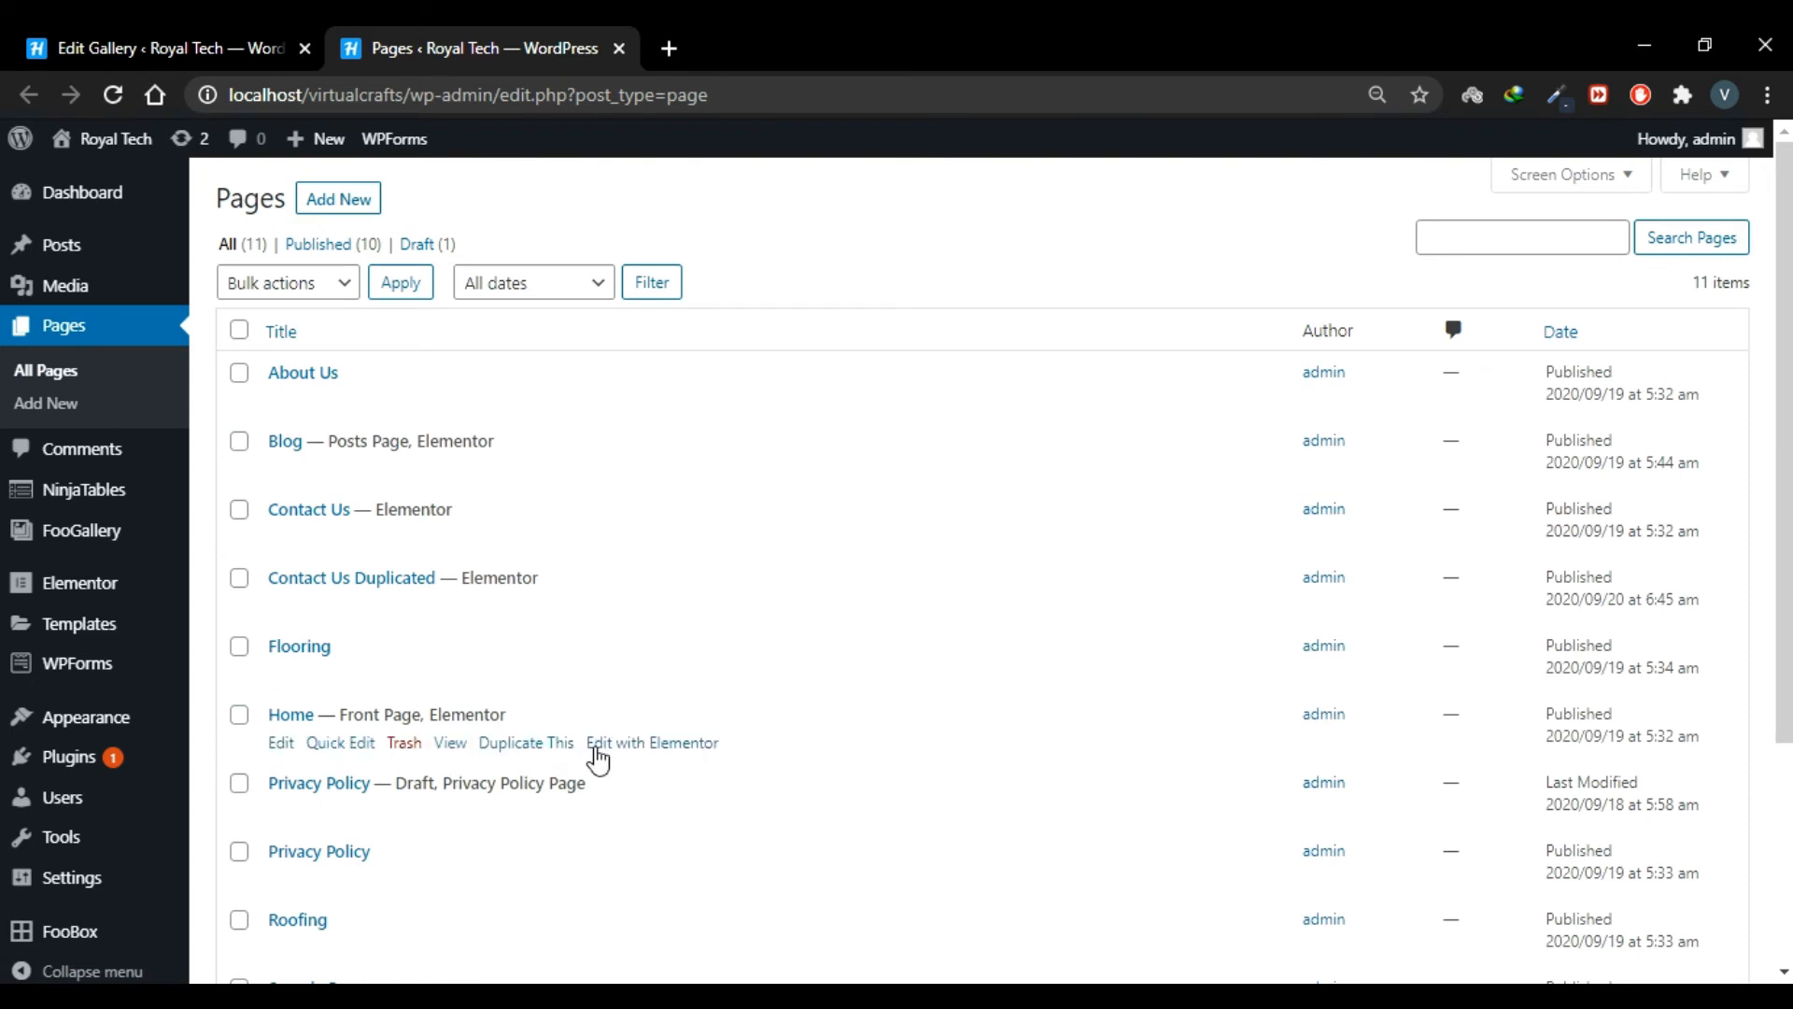
{"action": "right_click", "coordinate": [632, 747]}
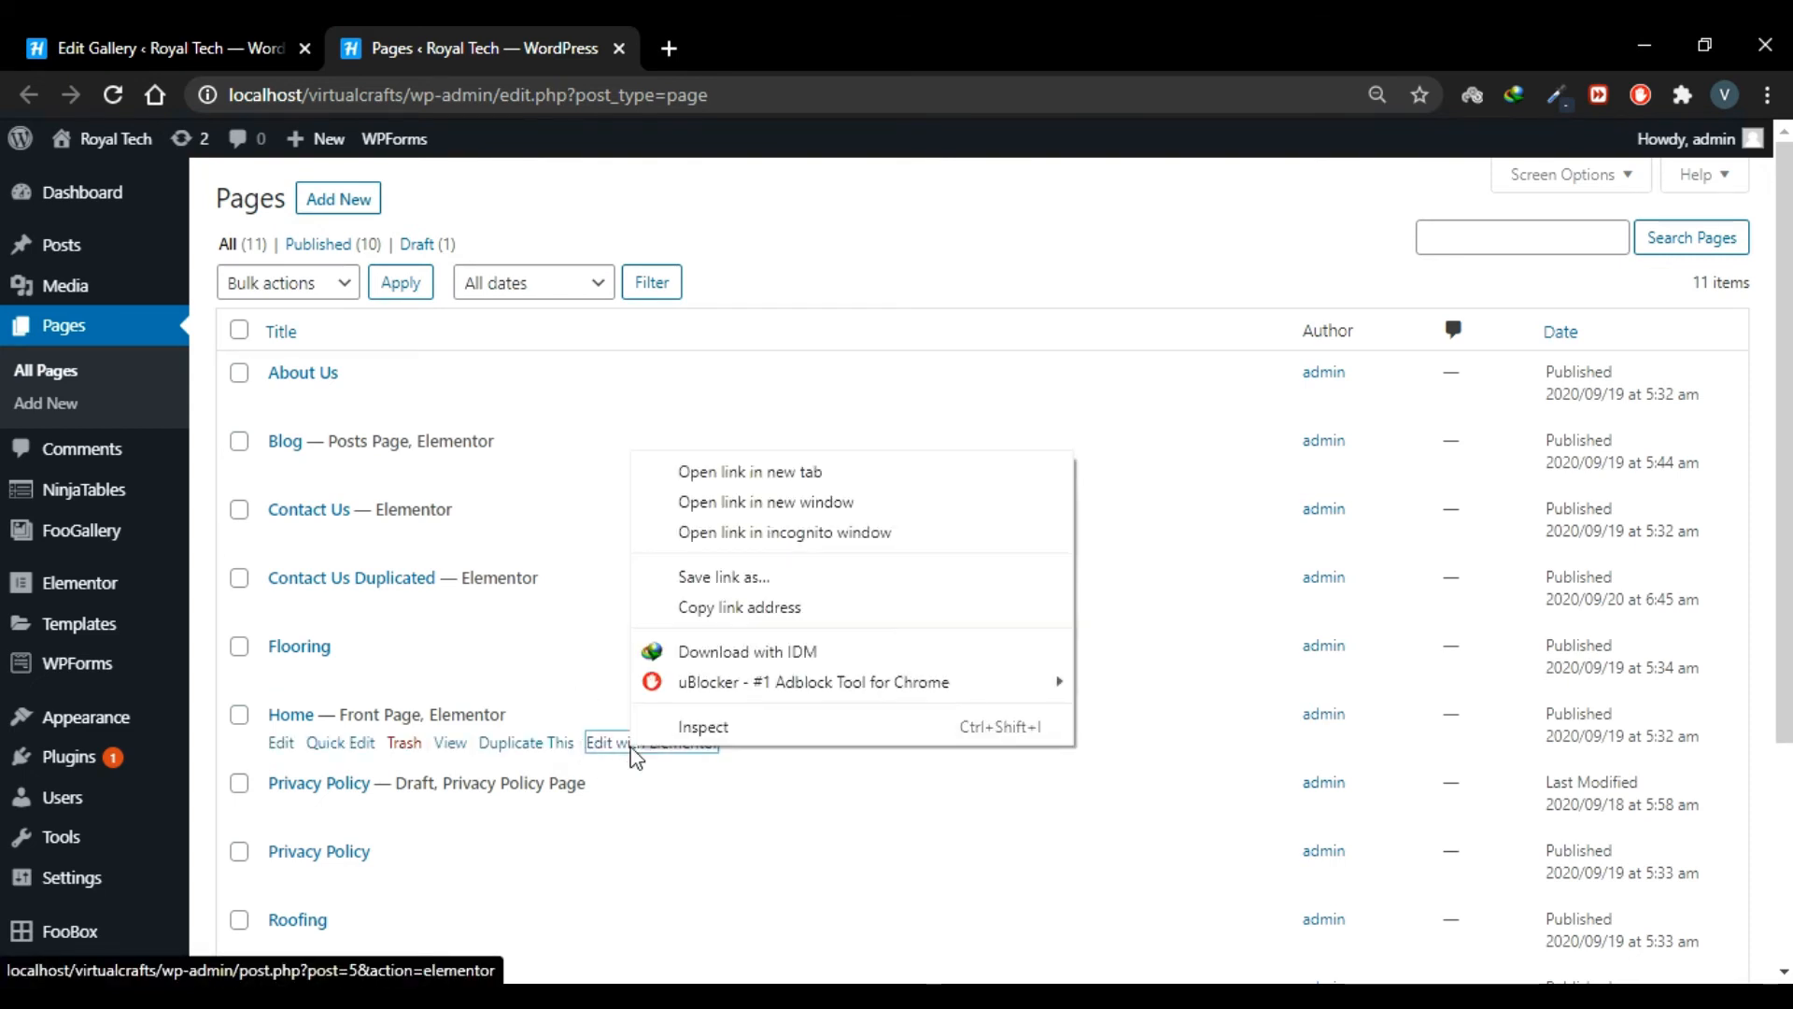
{"action": "left_click", "coordinate": [743, 472]}
{"action": "left_click", "coordinate": [799, 37]}
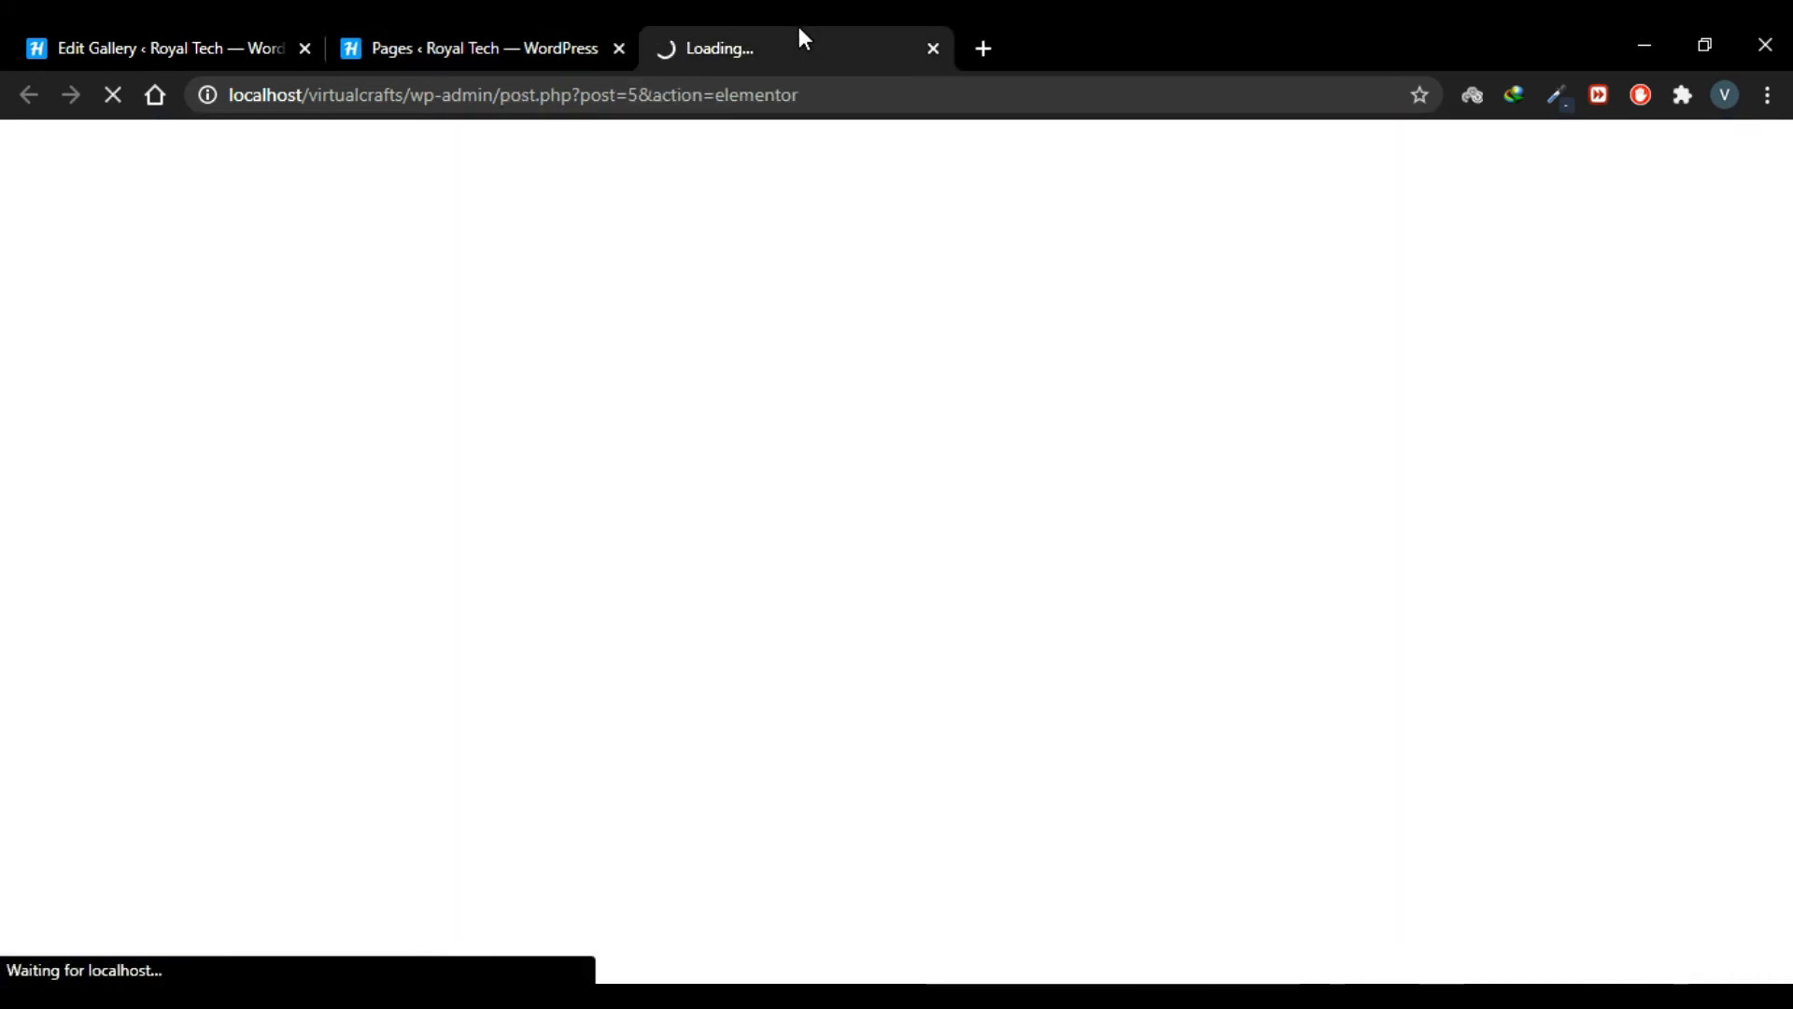
Add a Shortcode widget containing [foogallery id="142"] in a new section above the Imported Table section, apply it and update the page
{"action": "scroll", "coordinate": [988, 646], "scroll_direction": "down", "scroll_amount": 15}
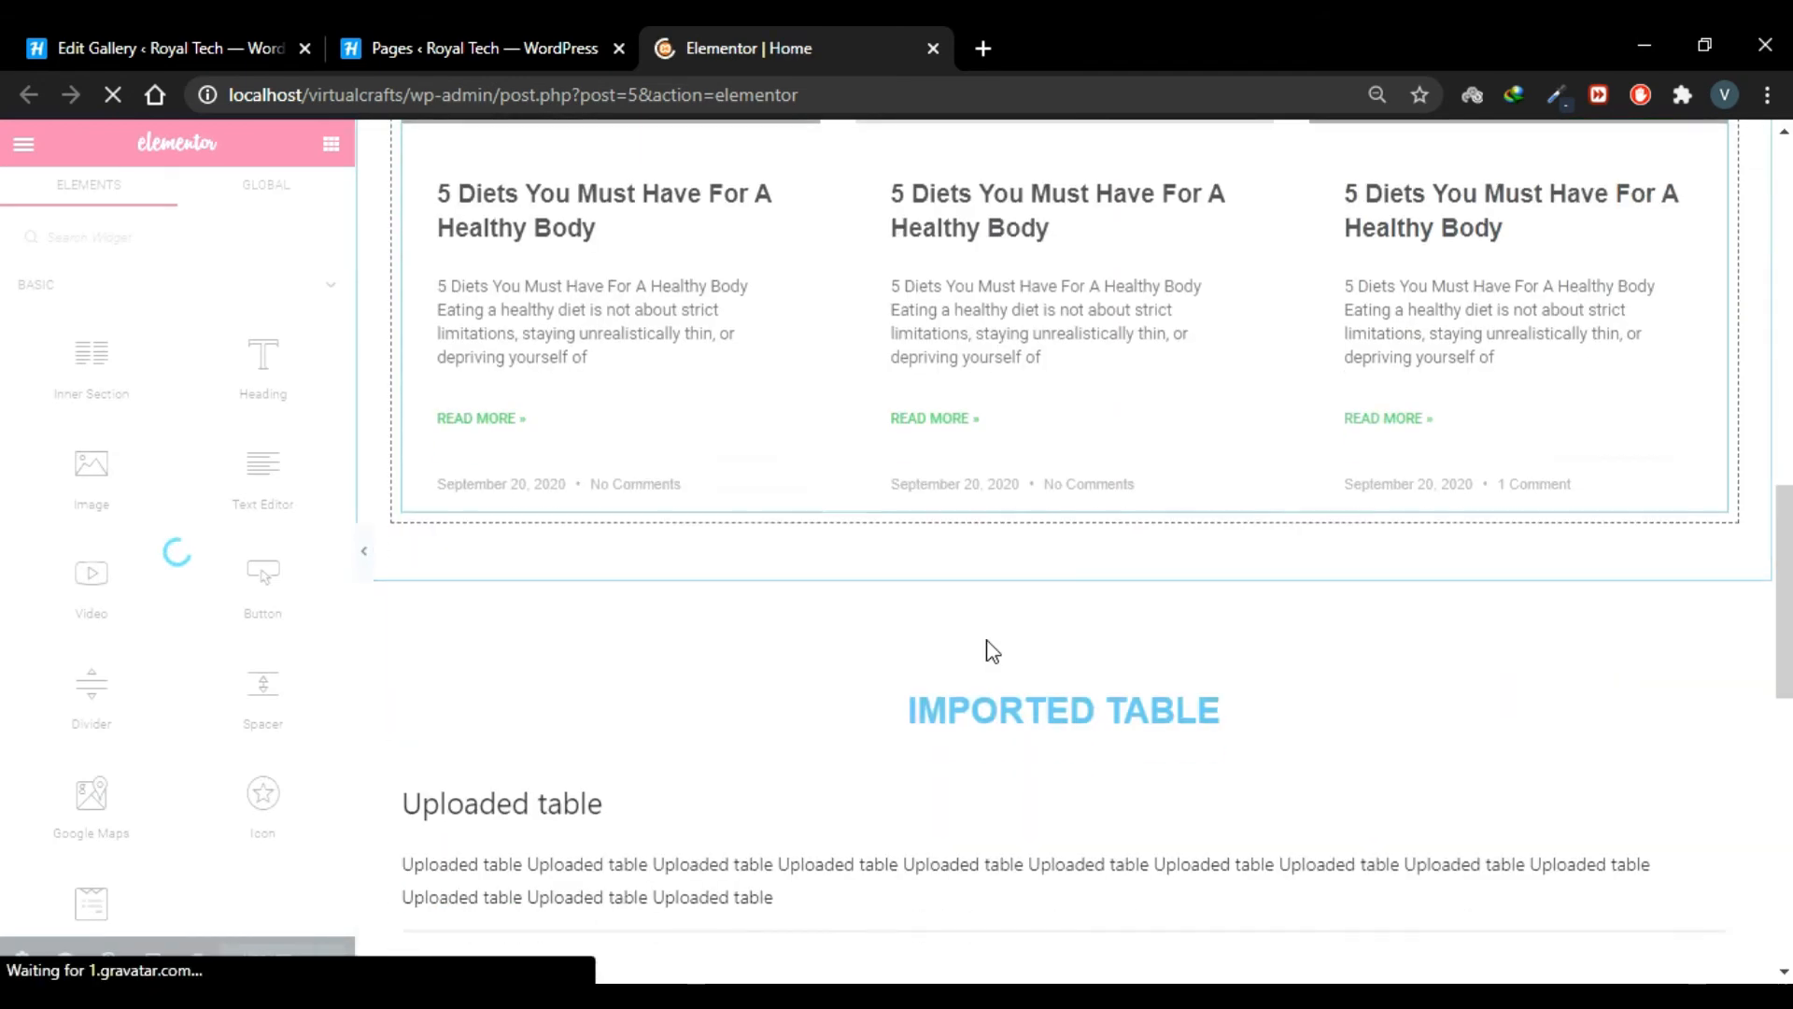
{"action": "scroll", "coordinate": [992, 651], "scroll_direction": "up", "scroll_amount": 4}
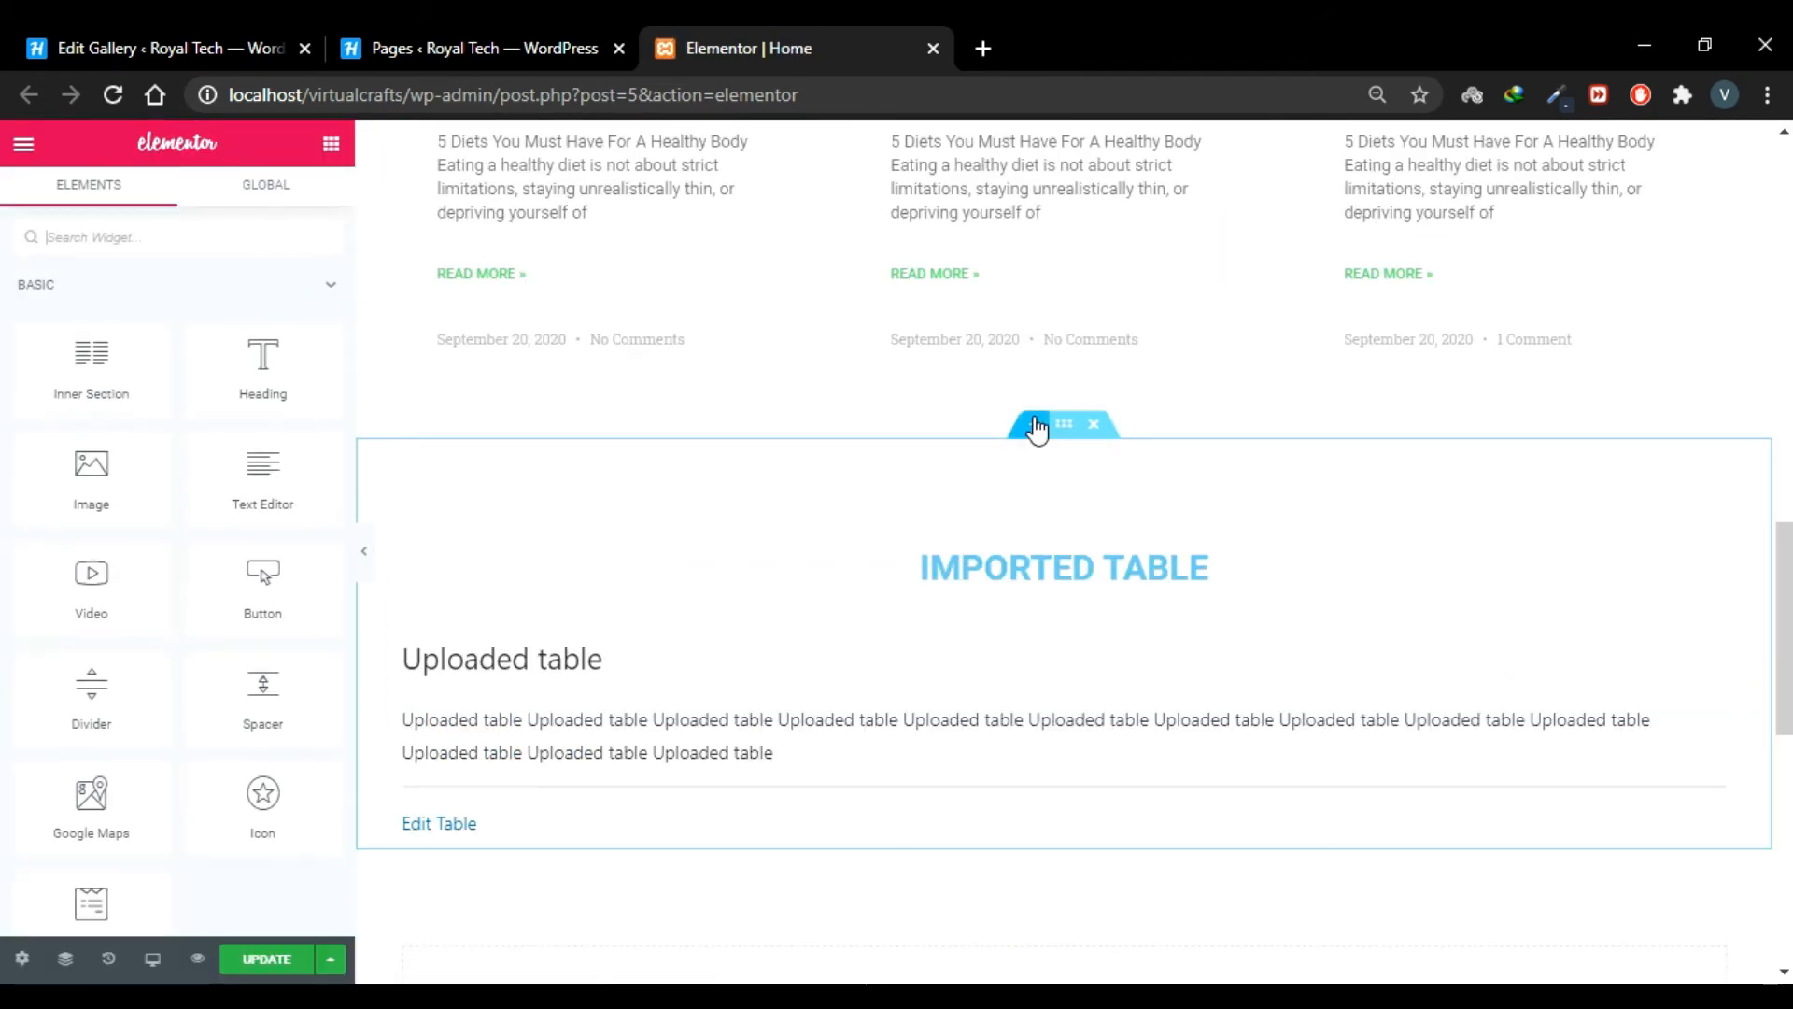
{"action": "left_click", "coordinate": [1037, 427]}
{"action": "scroll", "coordinate": [1065, 448], "scroll_direction": "up", "scroll_amount": 2}
{"action": "left_click", "coordinate": [273, 247]}
{"action": "type", "text": "short"}
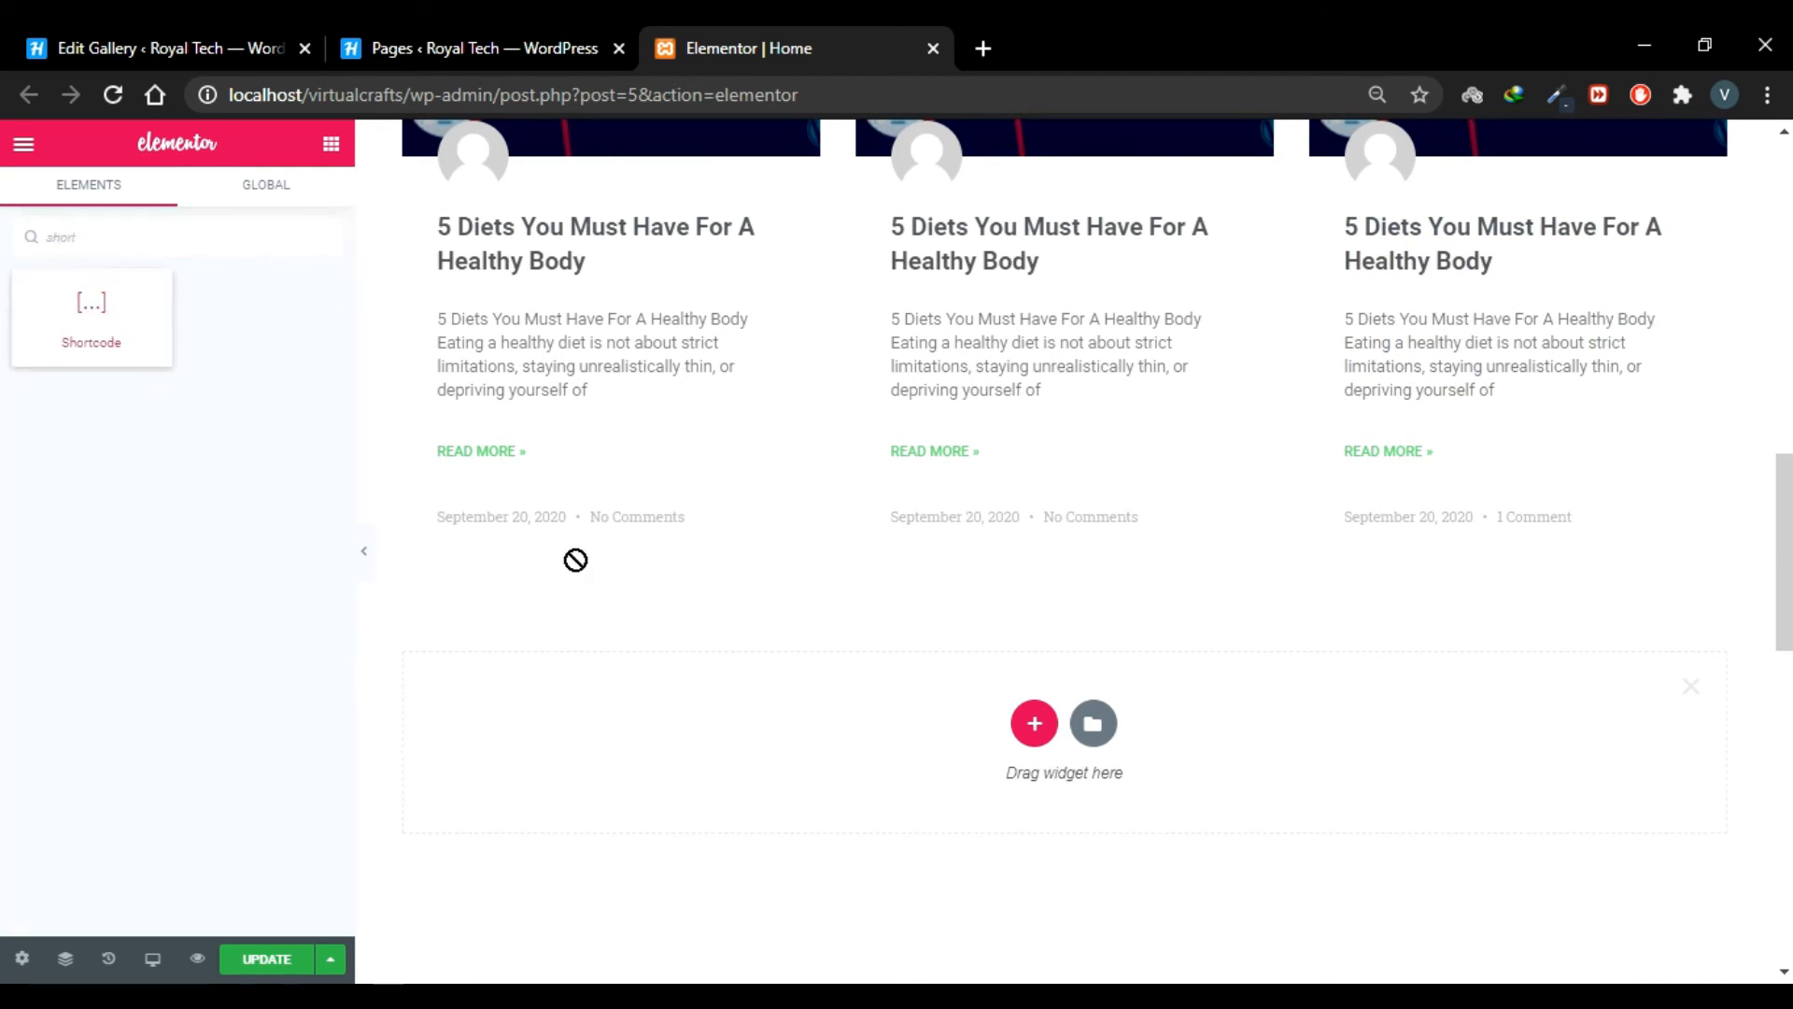
{"action": "left_click_drag", "start_coordinate": [575, 560], "coordinate": [916, 741]}
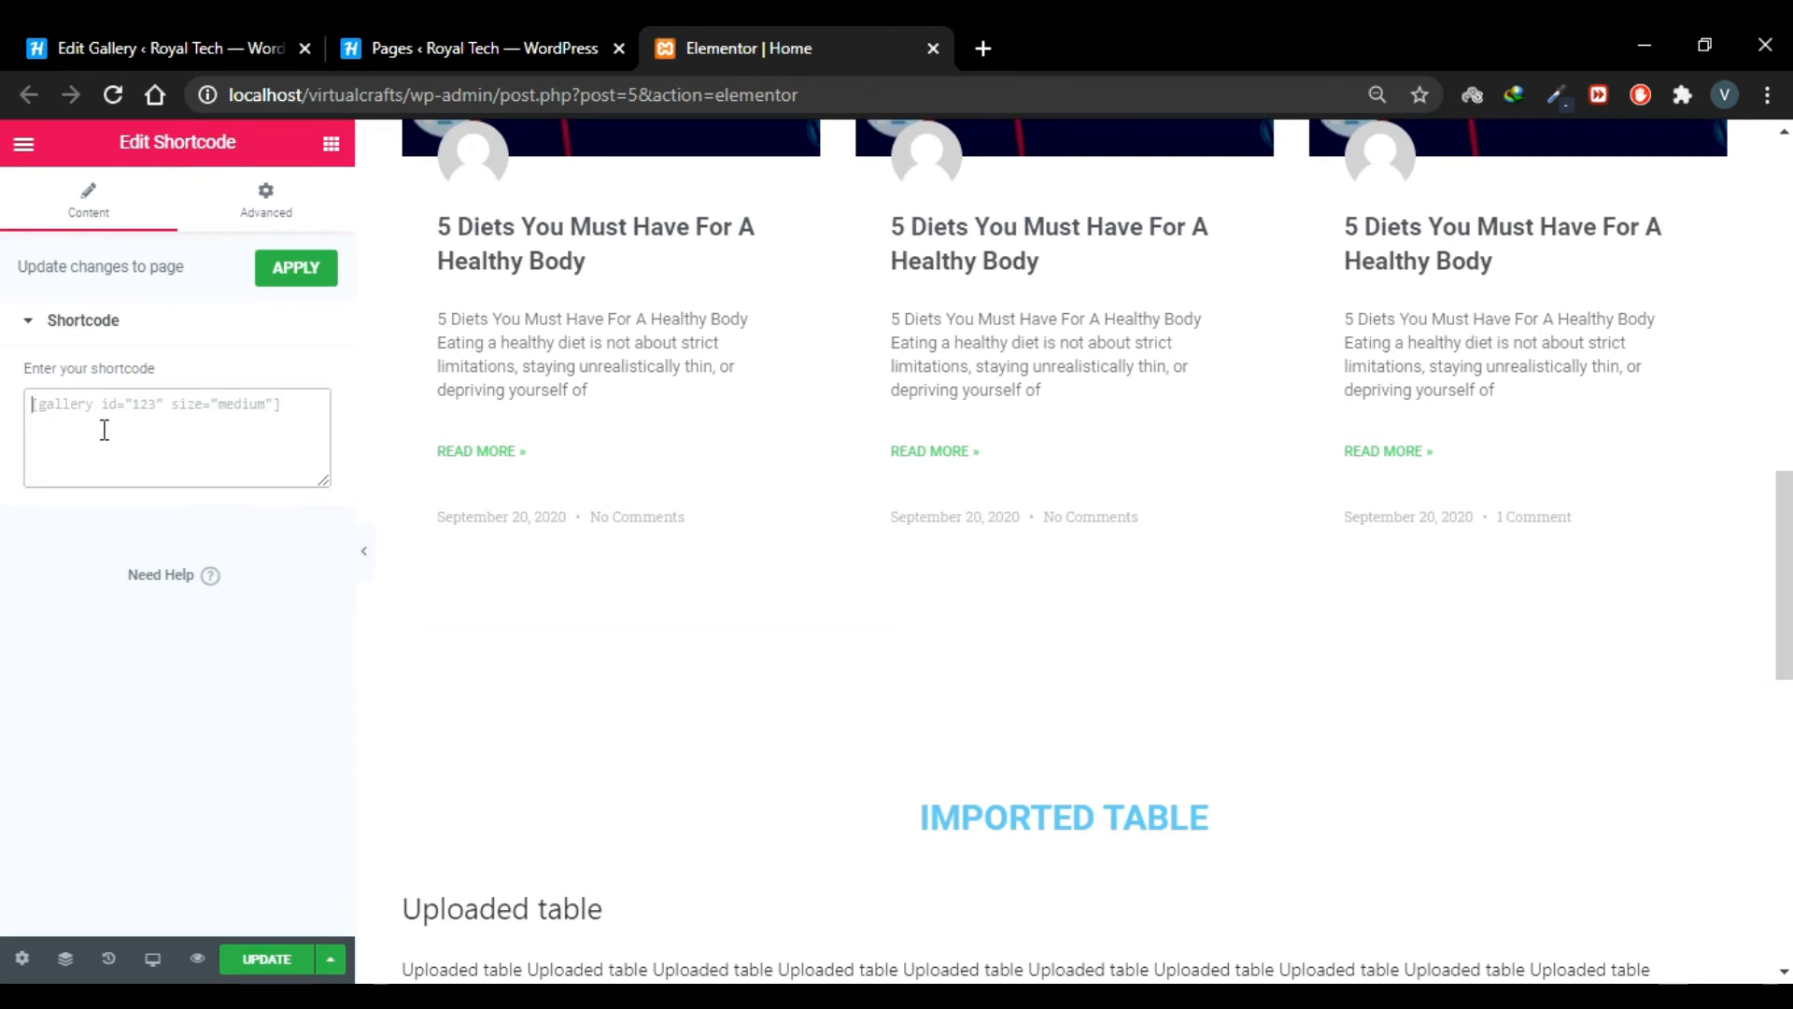
{"action": "key", "text": "ctrl+v"}
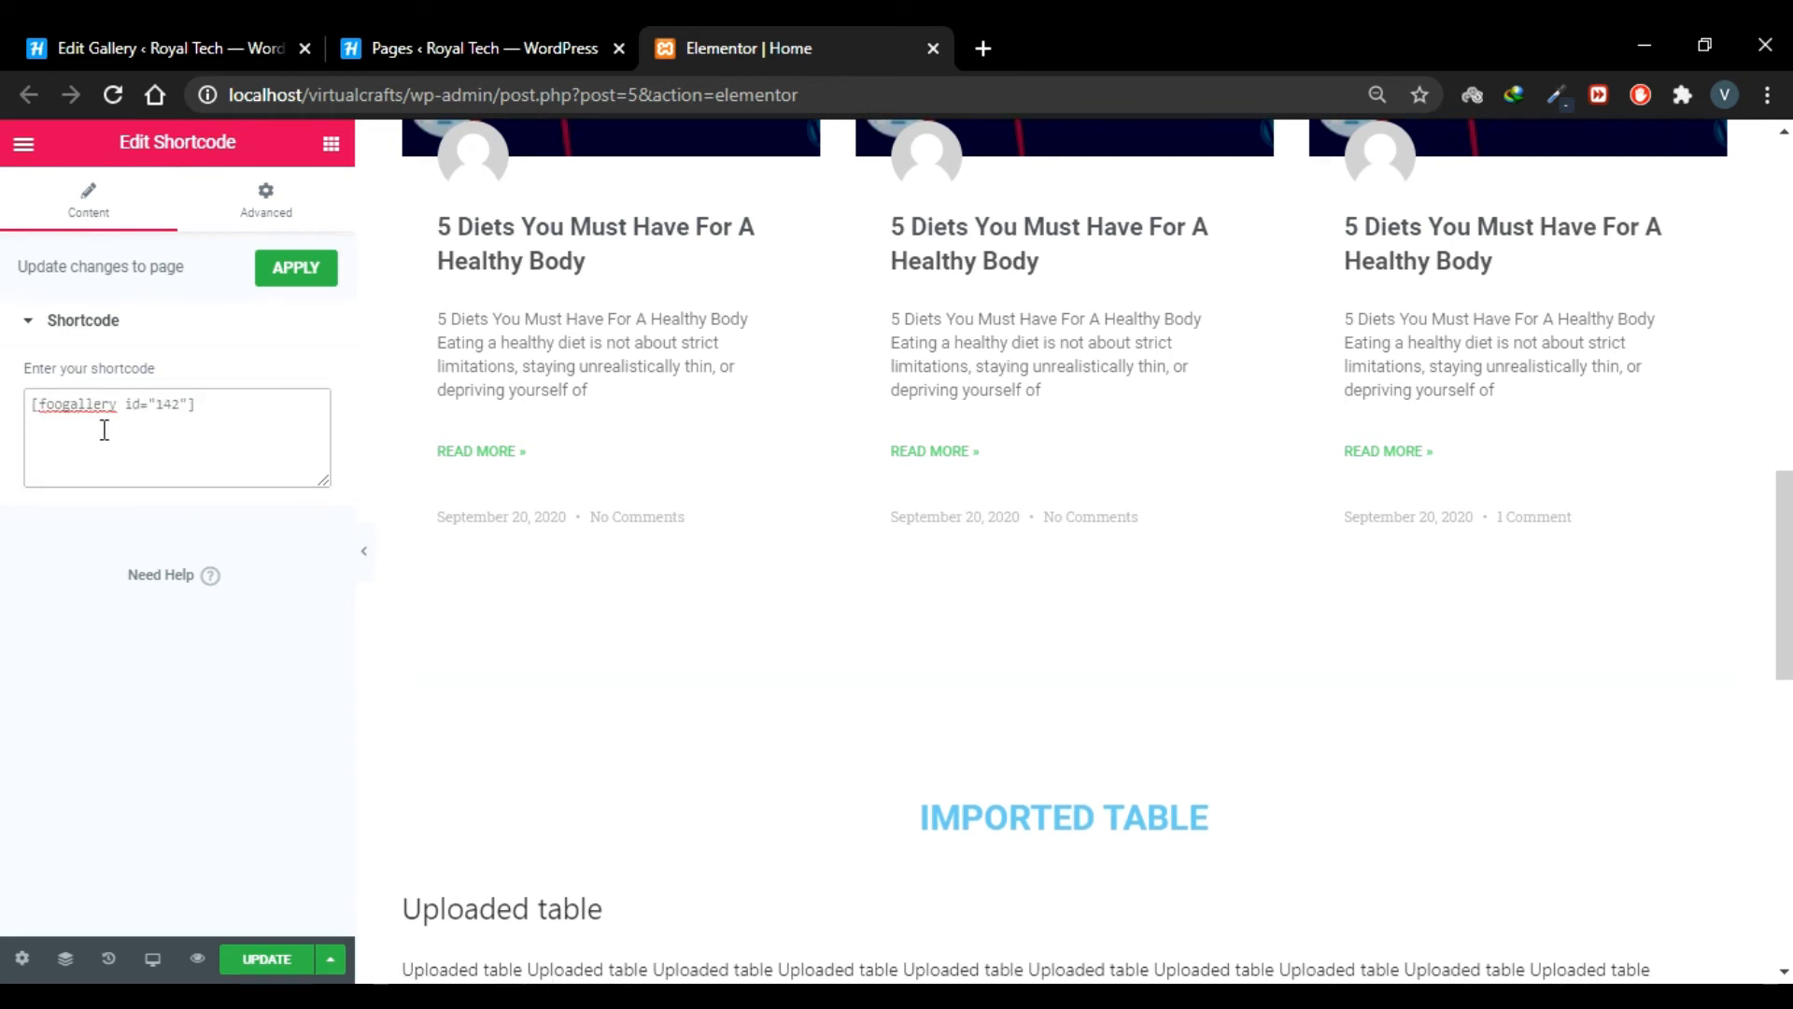
{"action": "left_click", "coordinate": [287, 283]}
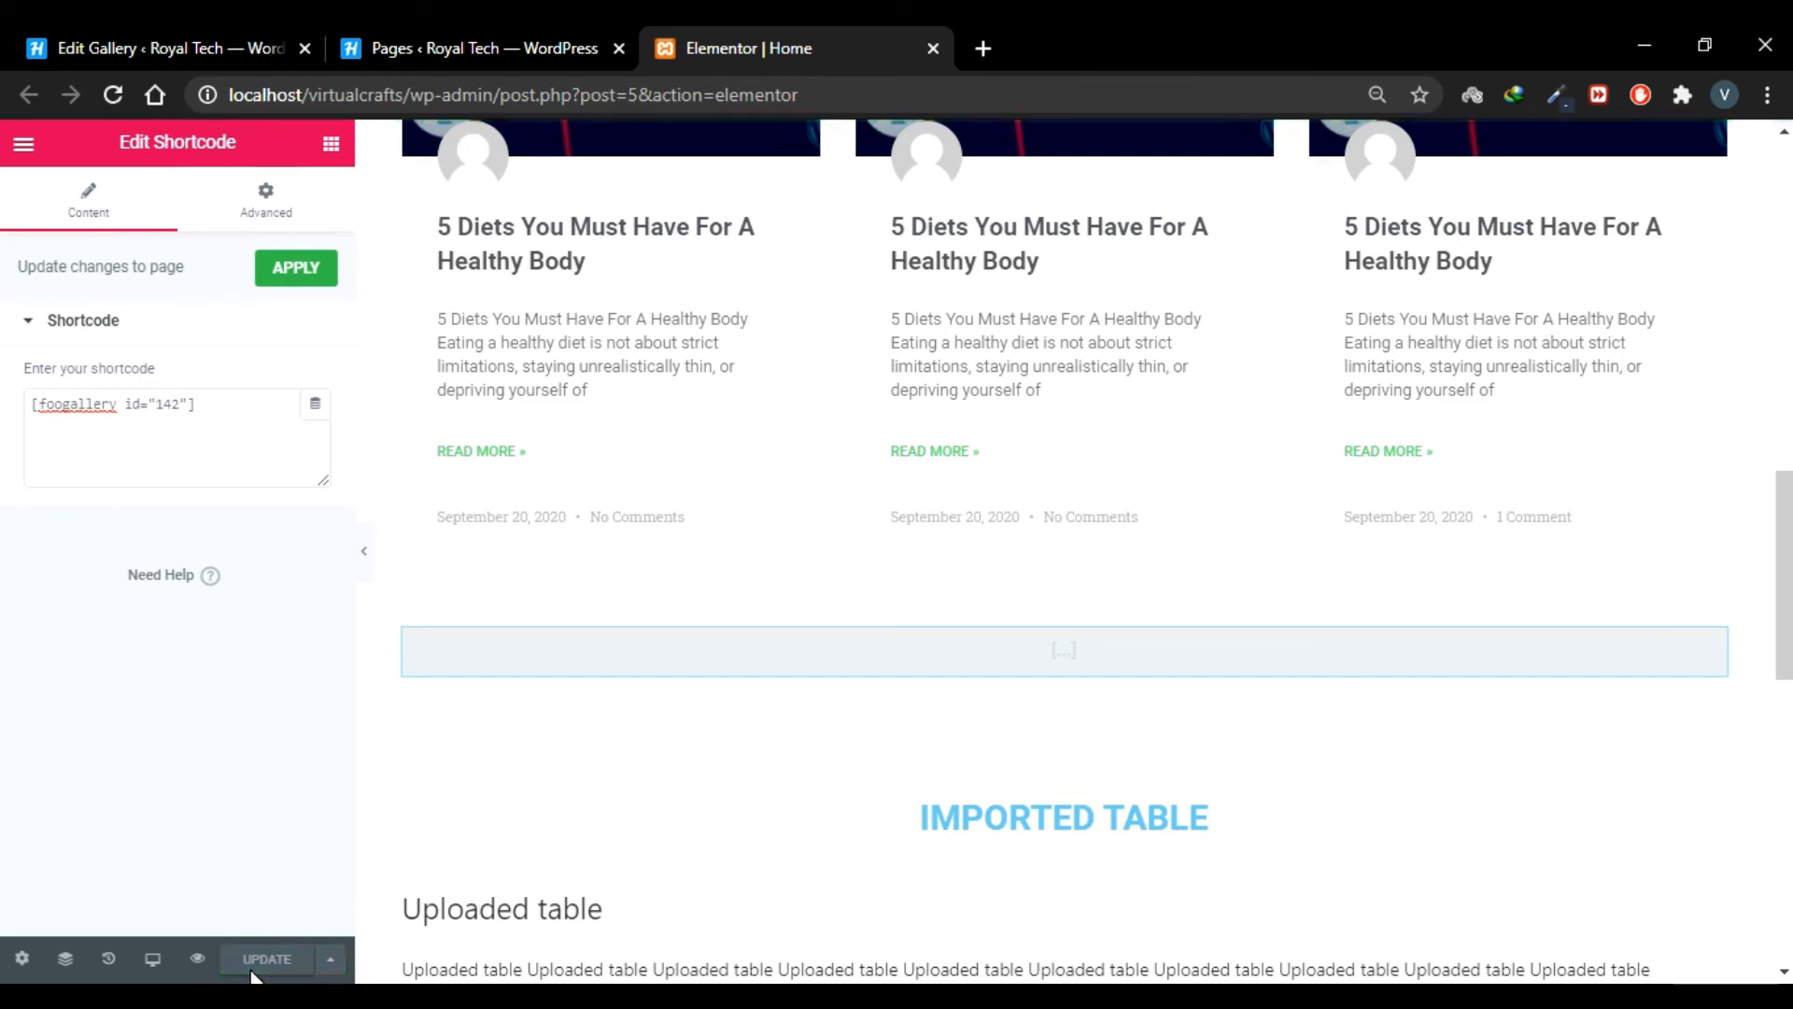
Preview the Home page in a new tab and examine how the embedded gallery is laid out
{"action": "left_click", "coordinate": [198, 960]}
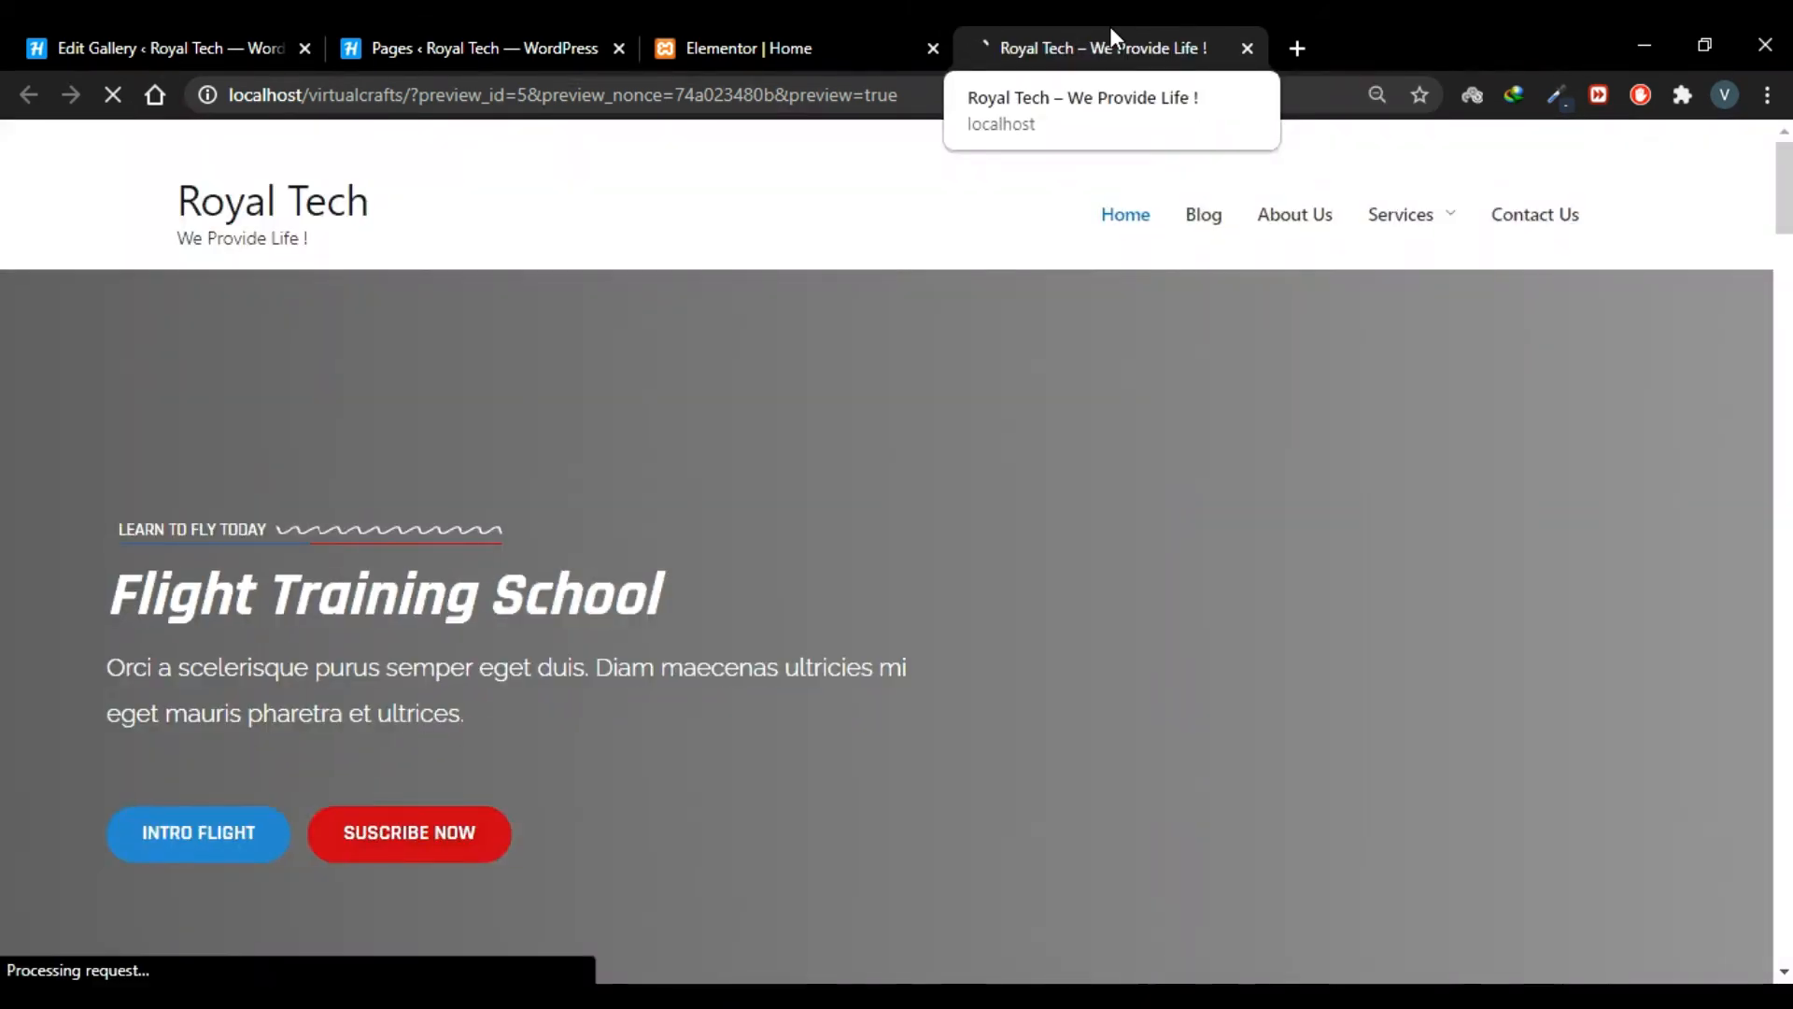
{"action": "scroll", "coordinate": [1102, 453], "scroll_direction": "down", "scroll_amount": 12}
{"action": "scroll", "coordinate": [1622, 556], "scroll_direction": "down", "scroll_amount": 10}
{"action": "scroll", "coordinate": [1680, 571], "scroll_direction": "up", "scroll_amount": 3}
{"action": "scroll", "coordinate": [1680, 571], "scroll_direction": "down", "scroll_amount": 8}
{"action": "scroll", "coordinate": [1681, 572], "scroll_direction": "up", "scroll_amount": 5}
{"action": "scroll", "coordinate": [1680, 571], "scroll_direction": "up", "scroll_amount": 4}
{"action": "scroll", "coordinate": [1673, 569], "scroll_direction": "down", "scroll_amount": 2}
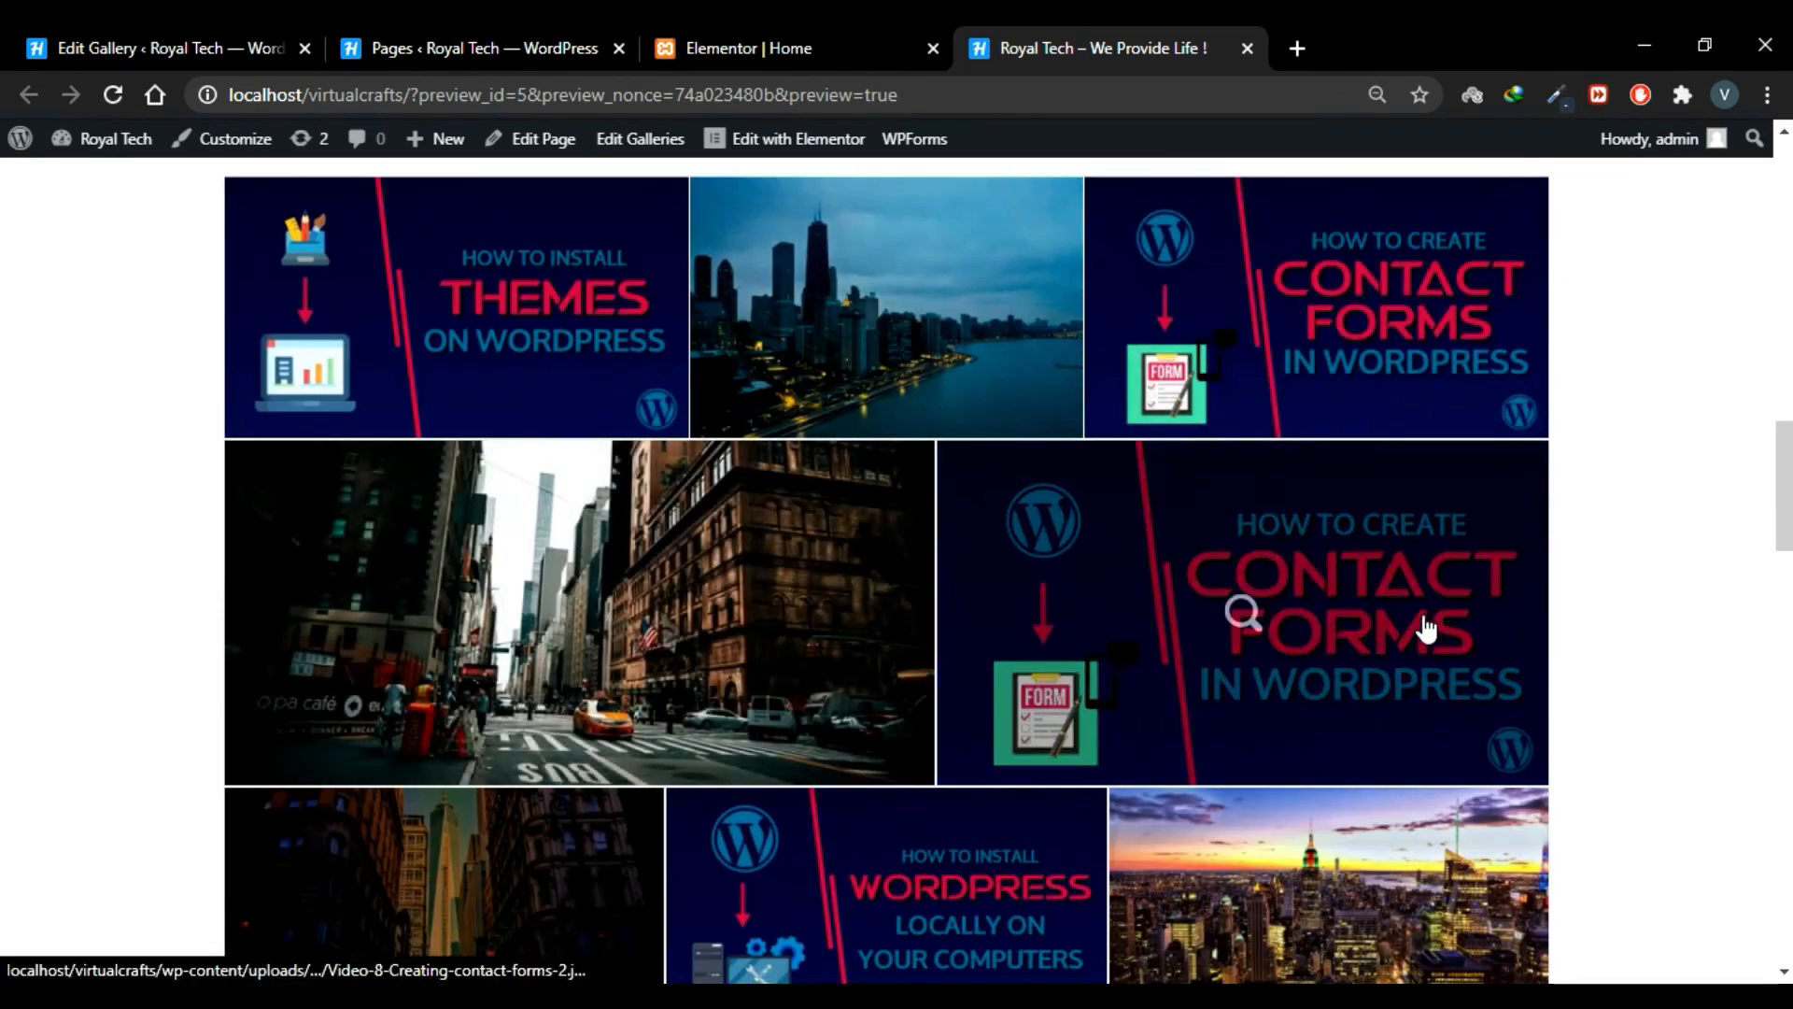
{"action": "scroll", "coordinate": [747, 560], "scroll_direction": "down", "scroll_amount": 5}
{"action": "scroll", "coordinate": [1650, 570], "scroll_direction": "up", "scroll_amount": 2}
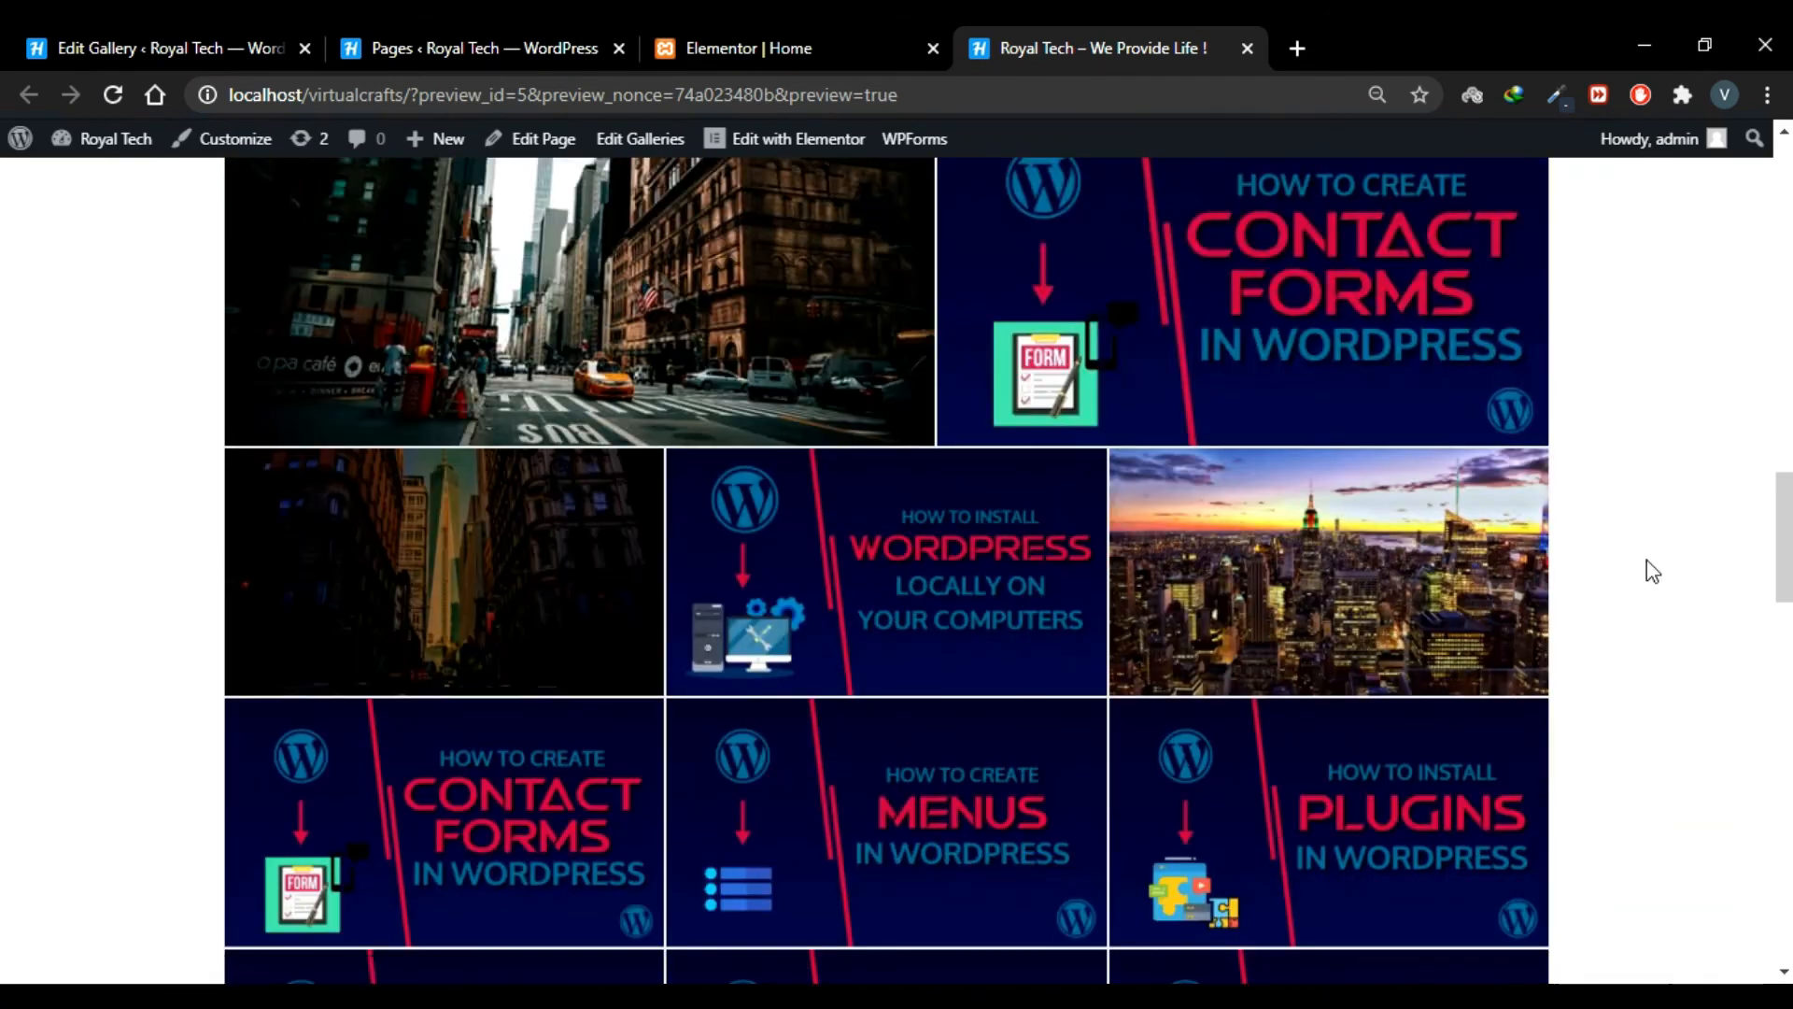
Open the "How to install WordPress locally on your computers" image in the lightbox, advance through following images and close it
{"action": "left_click", "coordinate": [966, 608]}
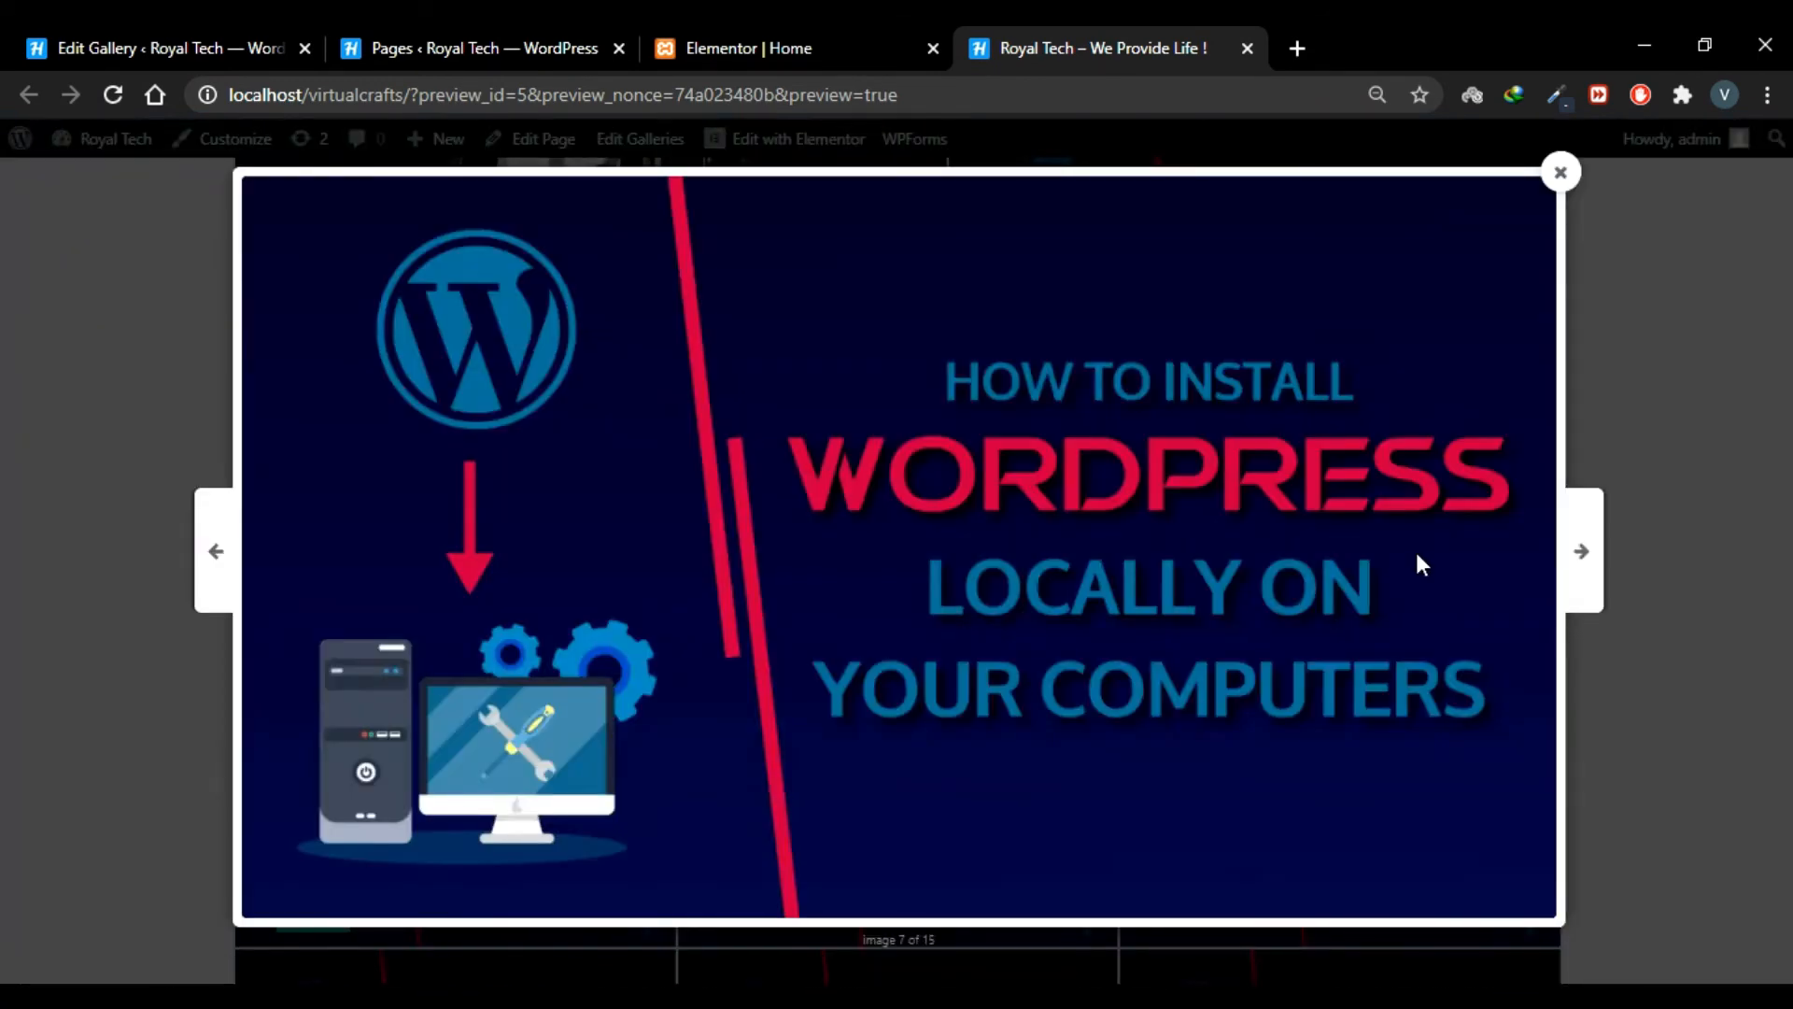
{"action": "left_click", "coordinate": [1584, 577]}
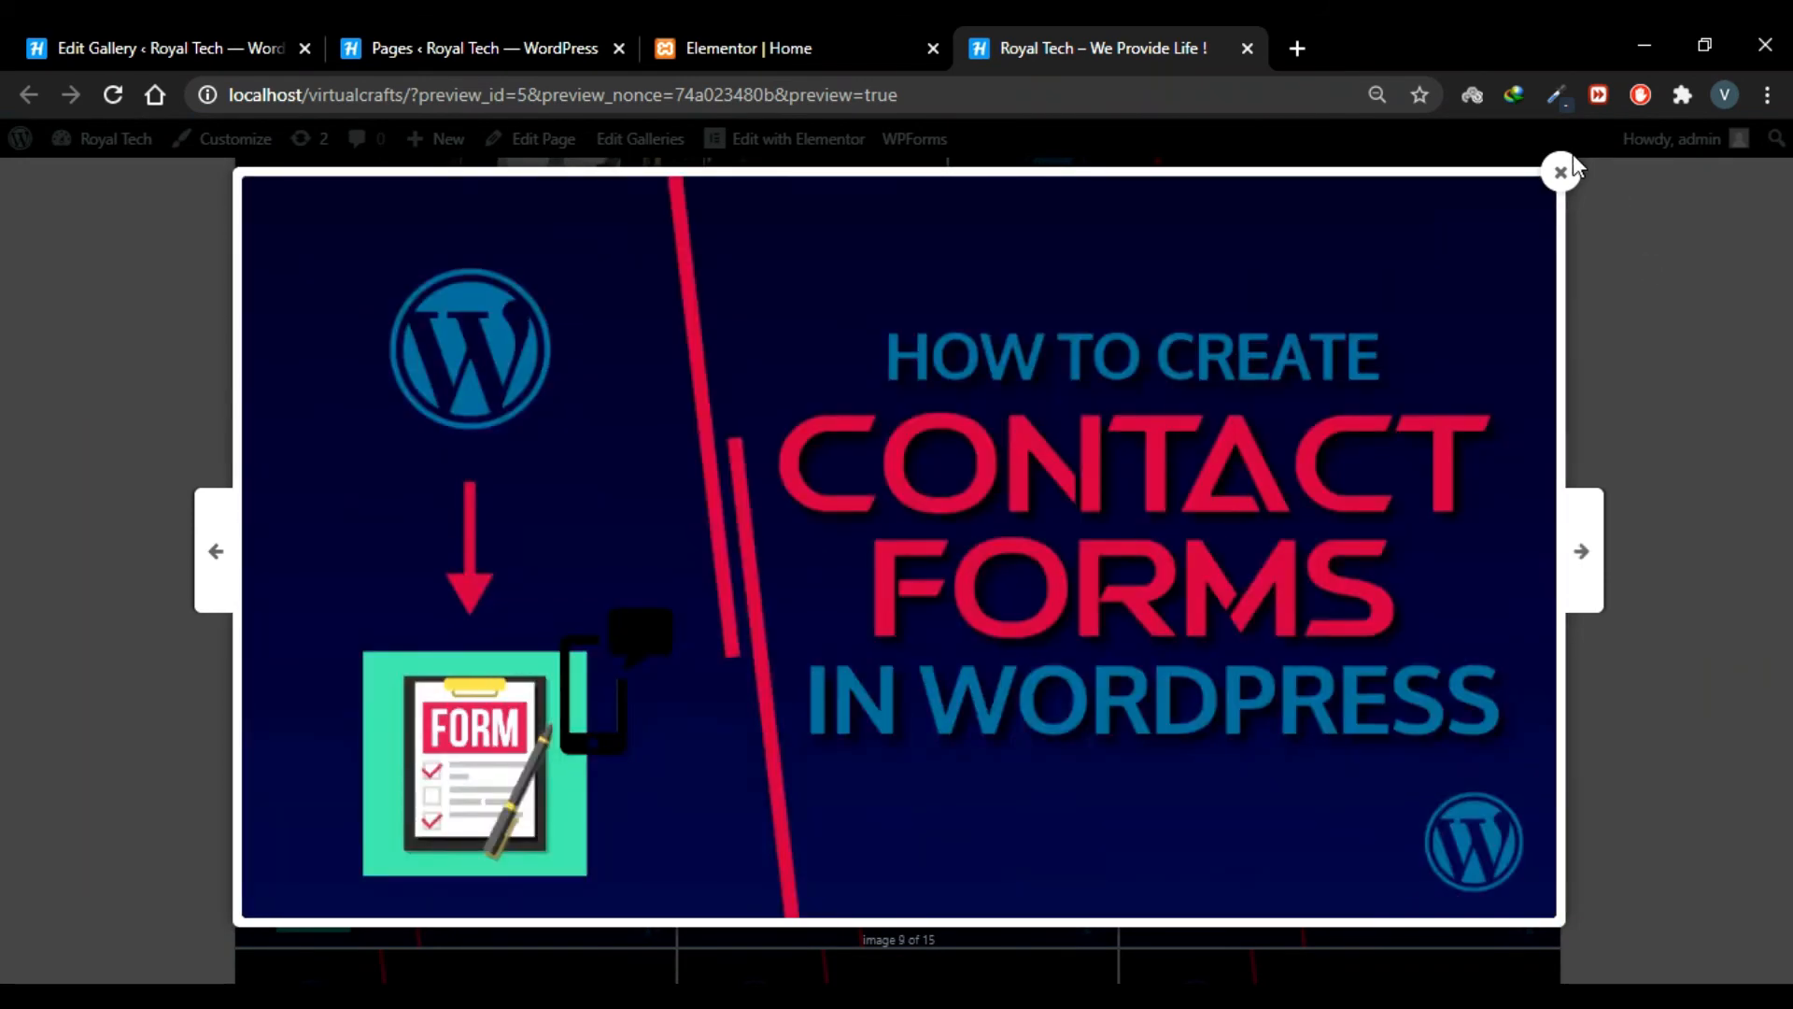
{"action": "left_click", "coordinate": [1560, 172]}
{"action": "scroll", "coordinate": [1637, 483], "scroll_direction": "up", "scroll_amount": 3}
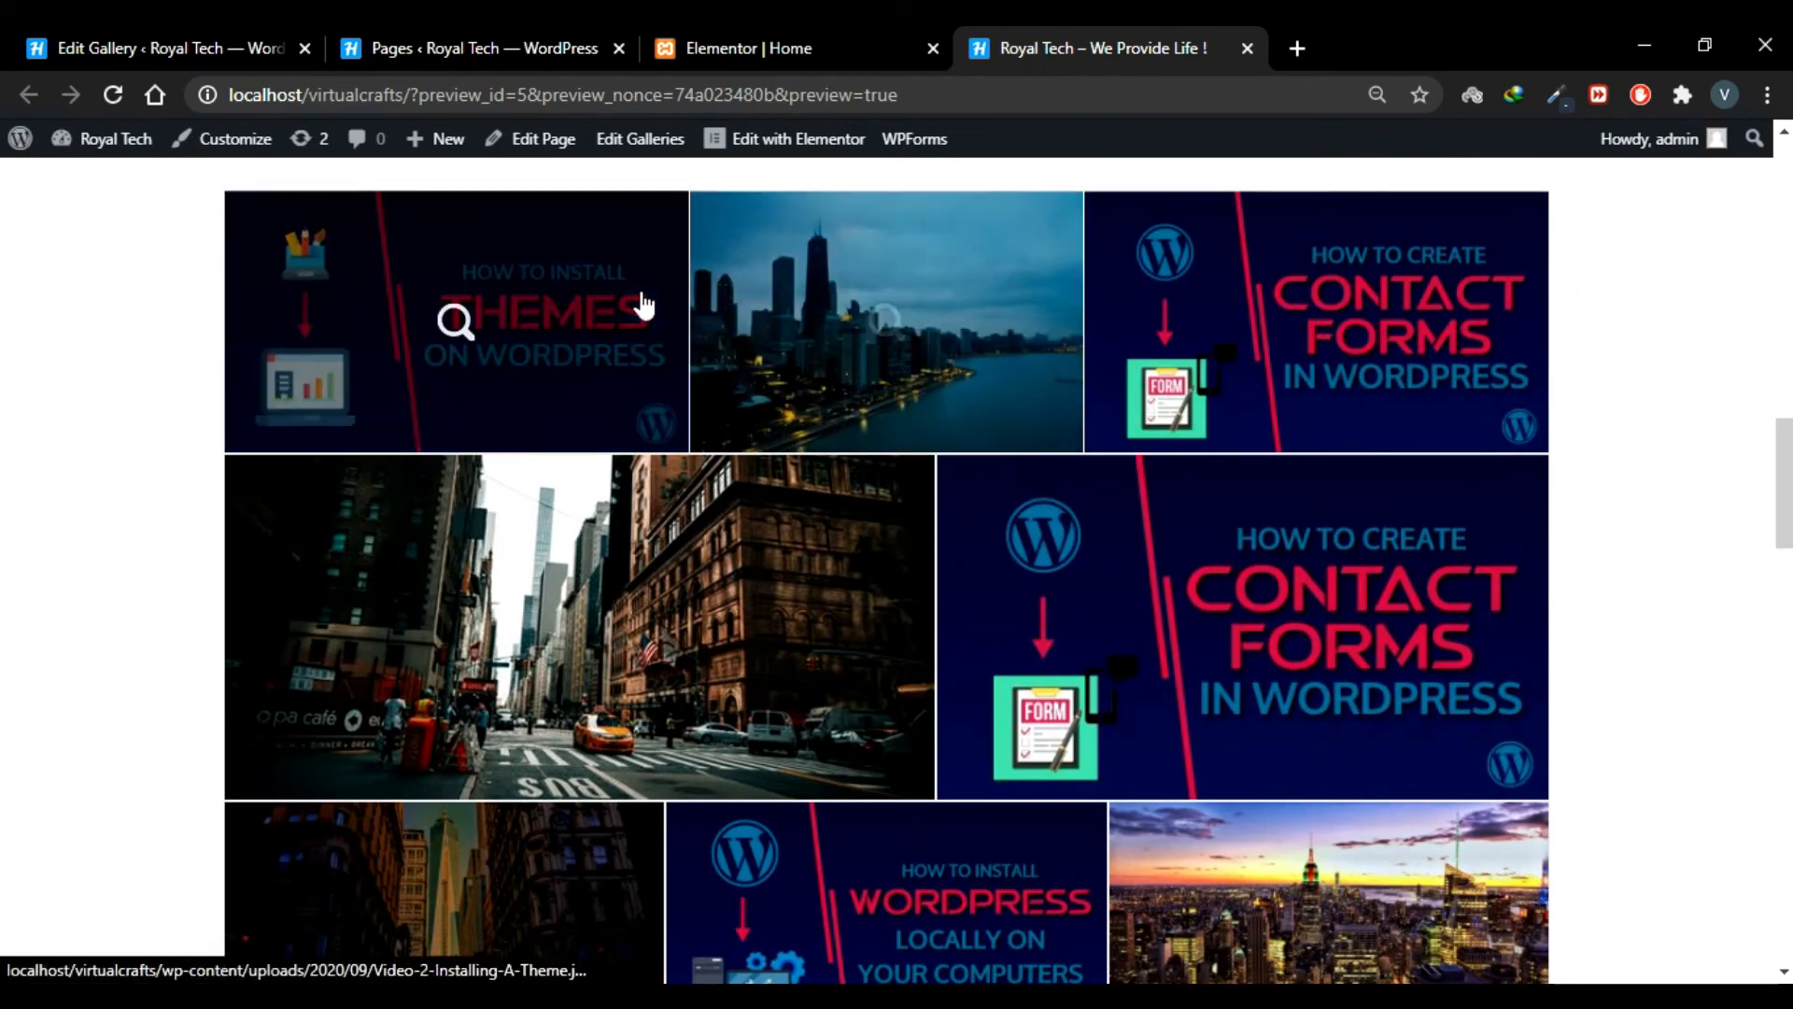
Return to the gallery editor and switch the gallery layout to Responsive Image Gallery
{"action": "left_click", "coordinate": [166, 53]}
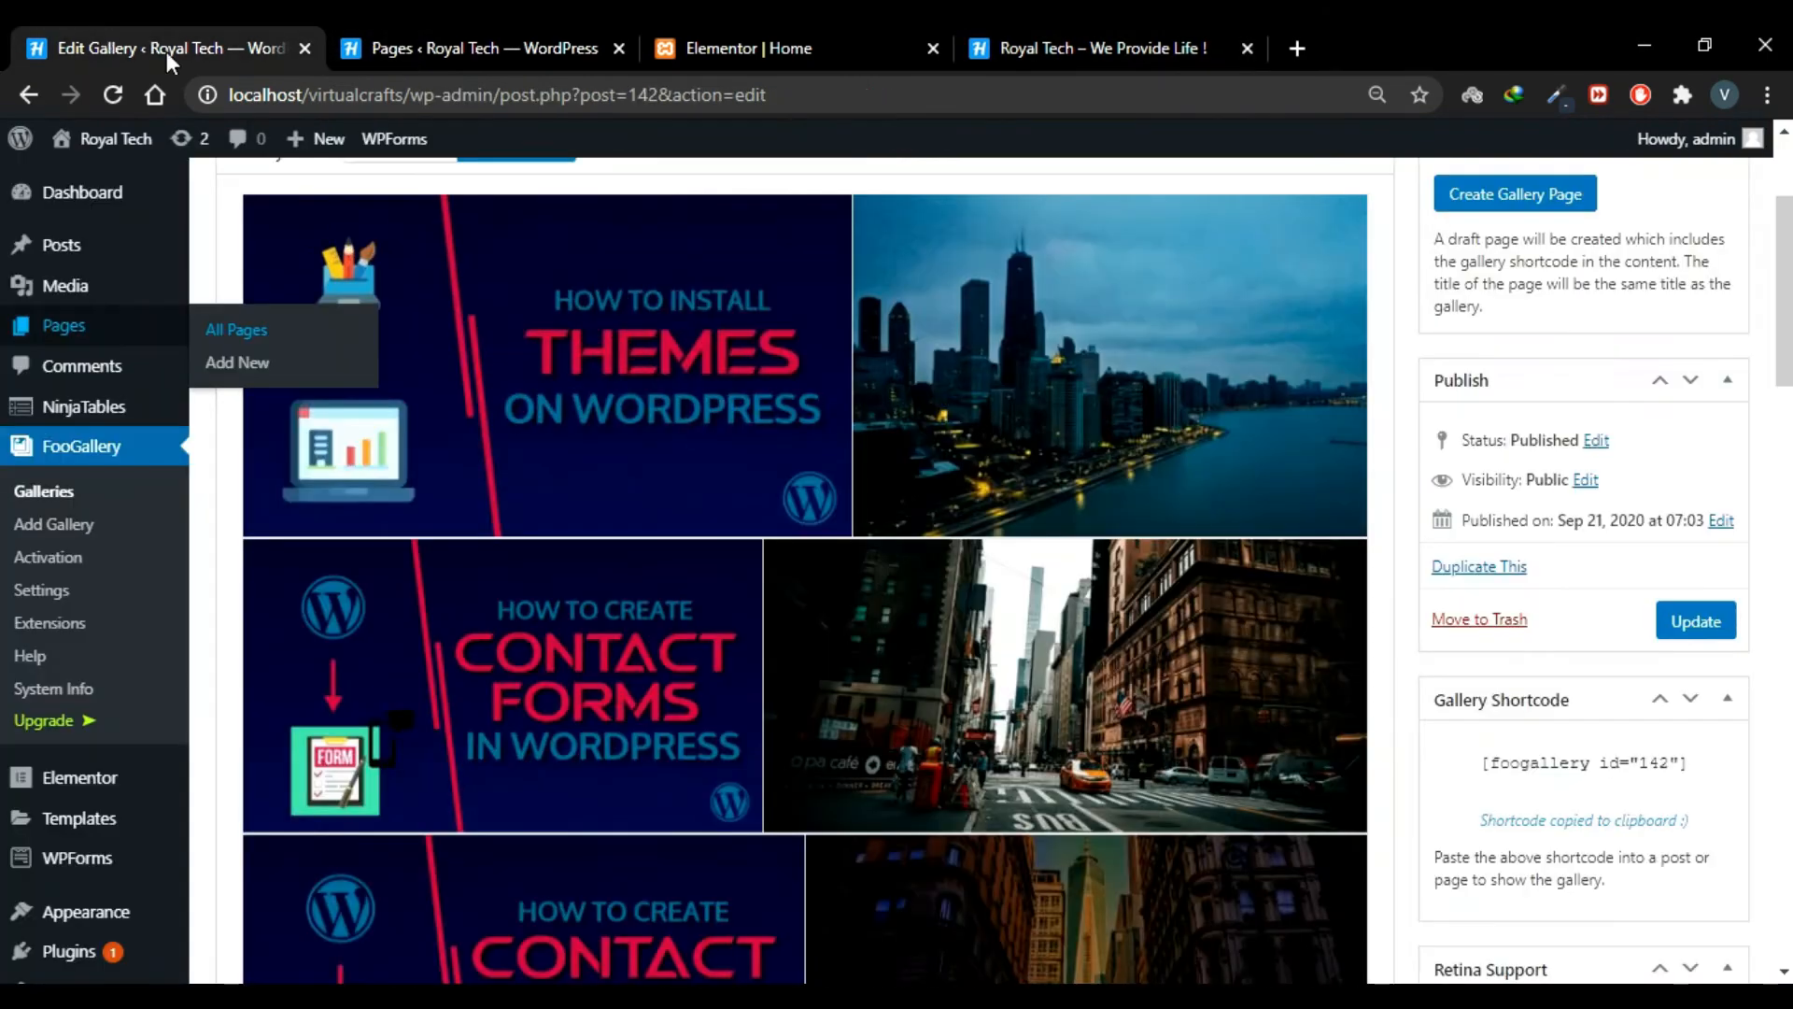
{"action": "scroll", "coordinate": [773, 465], "scroll_direction": "down", "scroll_amount": 15}
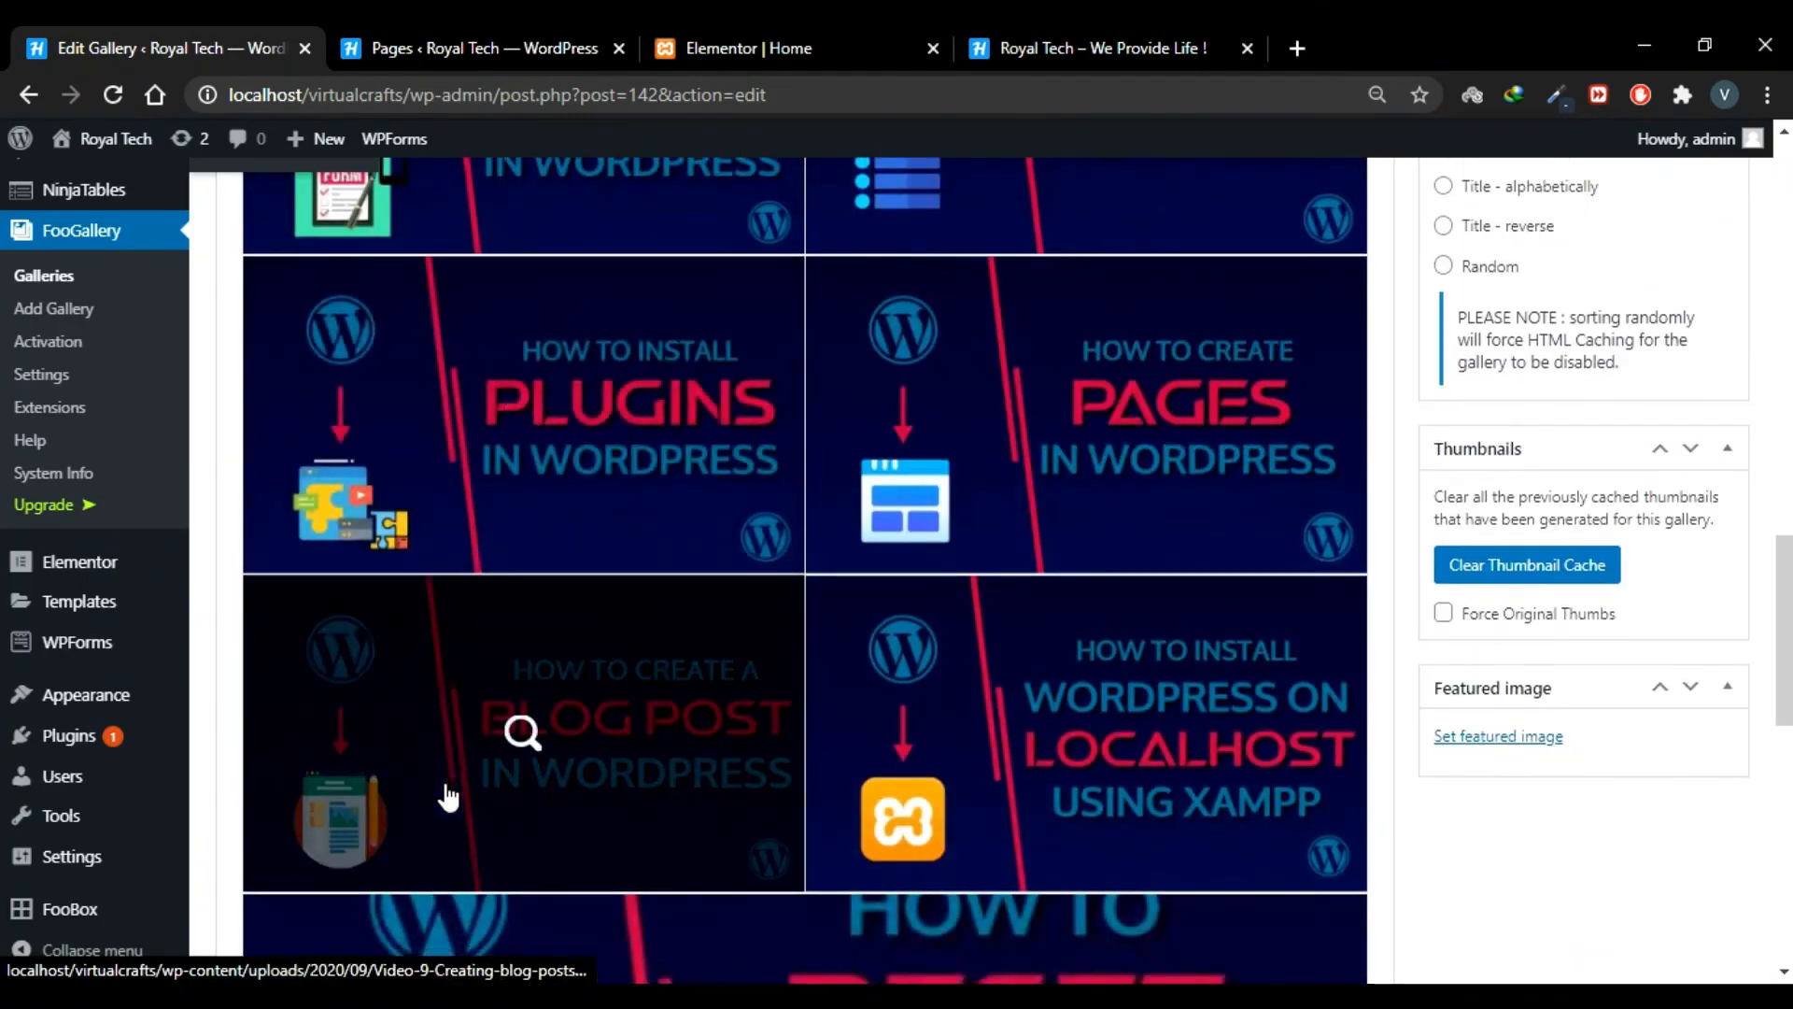
{"action": "scroll", "coordinate": [448, 796], "scroll_direction": "down", "scroll_amount": 10}
{"action": "left_click", "coordinate": [594, 497]}
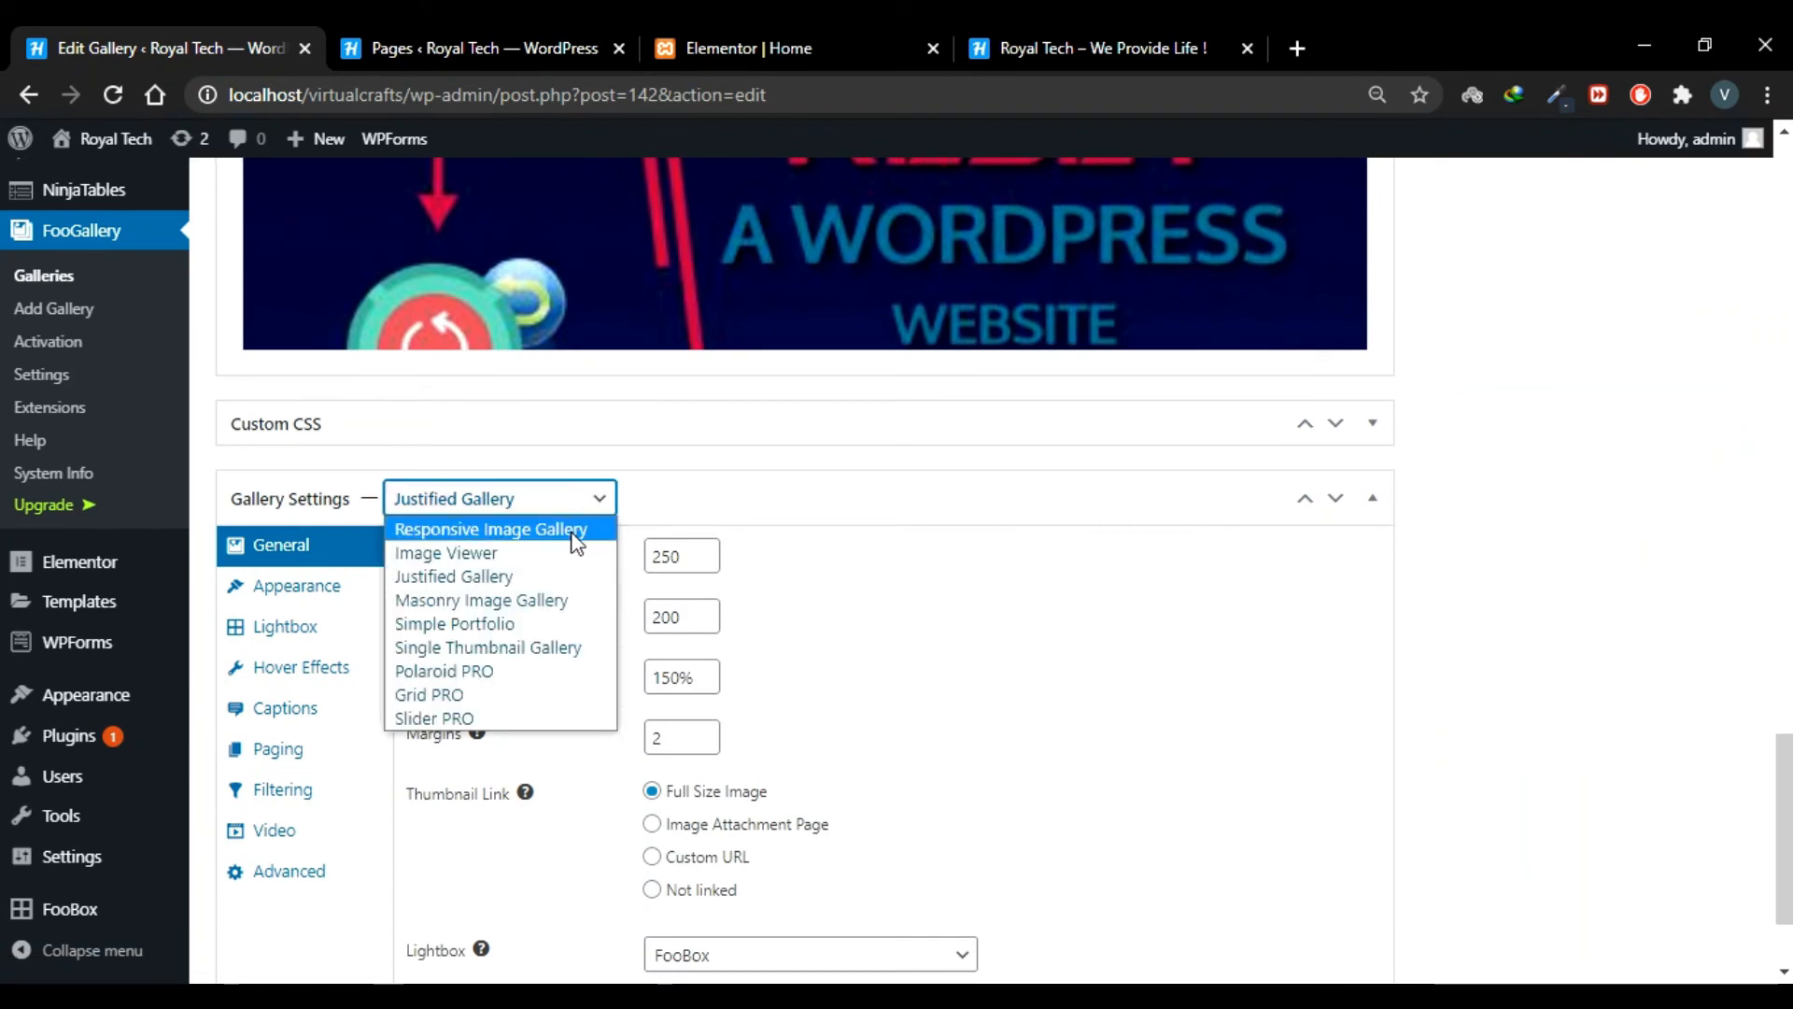
{"action": "left_click", "coordinate": [578, 530]}
{"action": "scroll", "coordinate": [1156, 464], "scroll_direction": "up", "scroll_amount": 5}
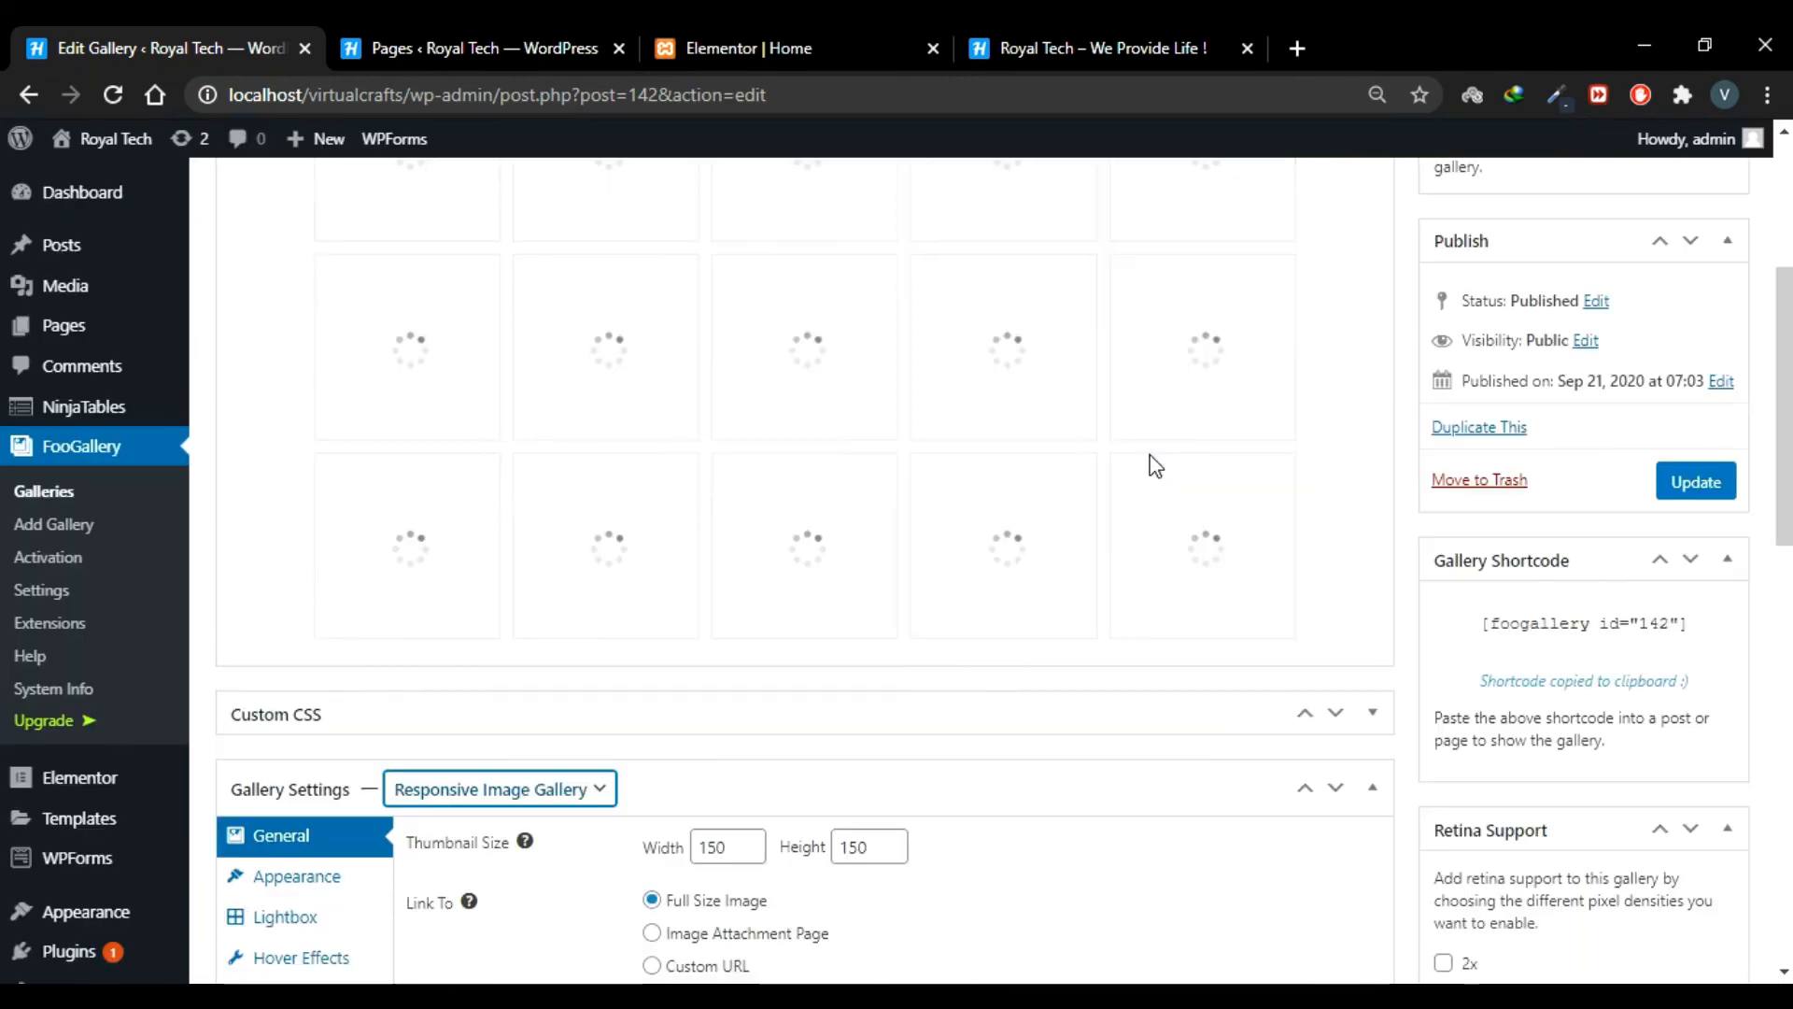
Update the gallery with the Responsive Image Gallery layout and reload the Home page preview to examine it
{"action": "scroll", "coordinate": [1401, 560], "scroll_direction": "up", "scroll_amount": 2}
{"action": "left_click", "coordinate": [1702, 693]}
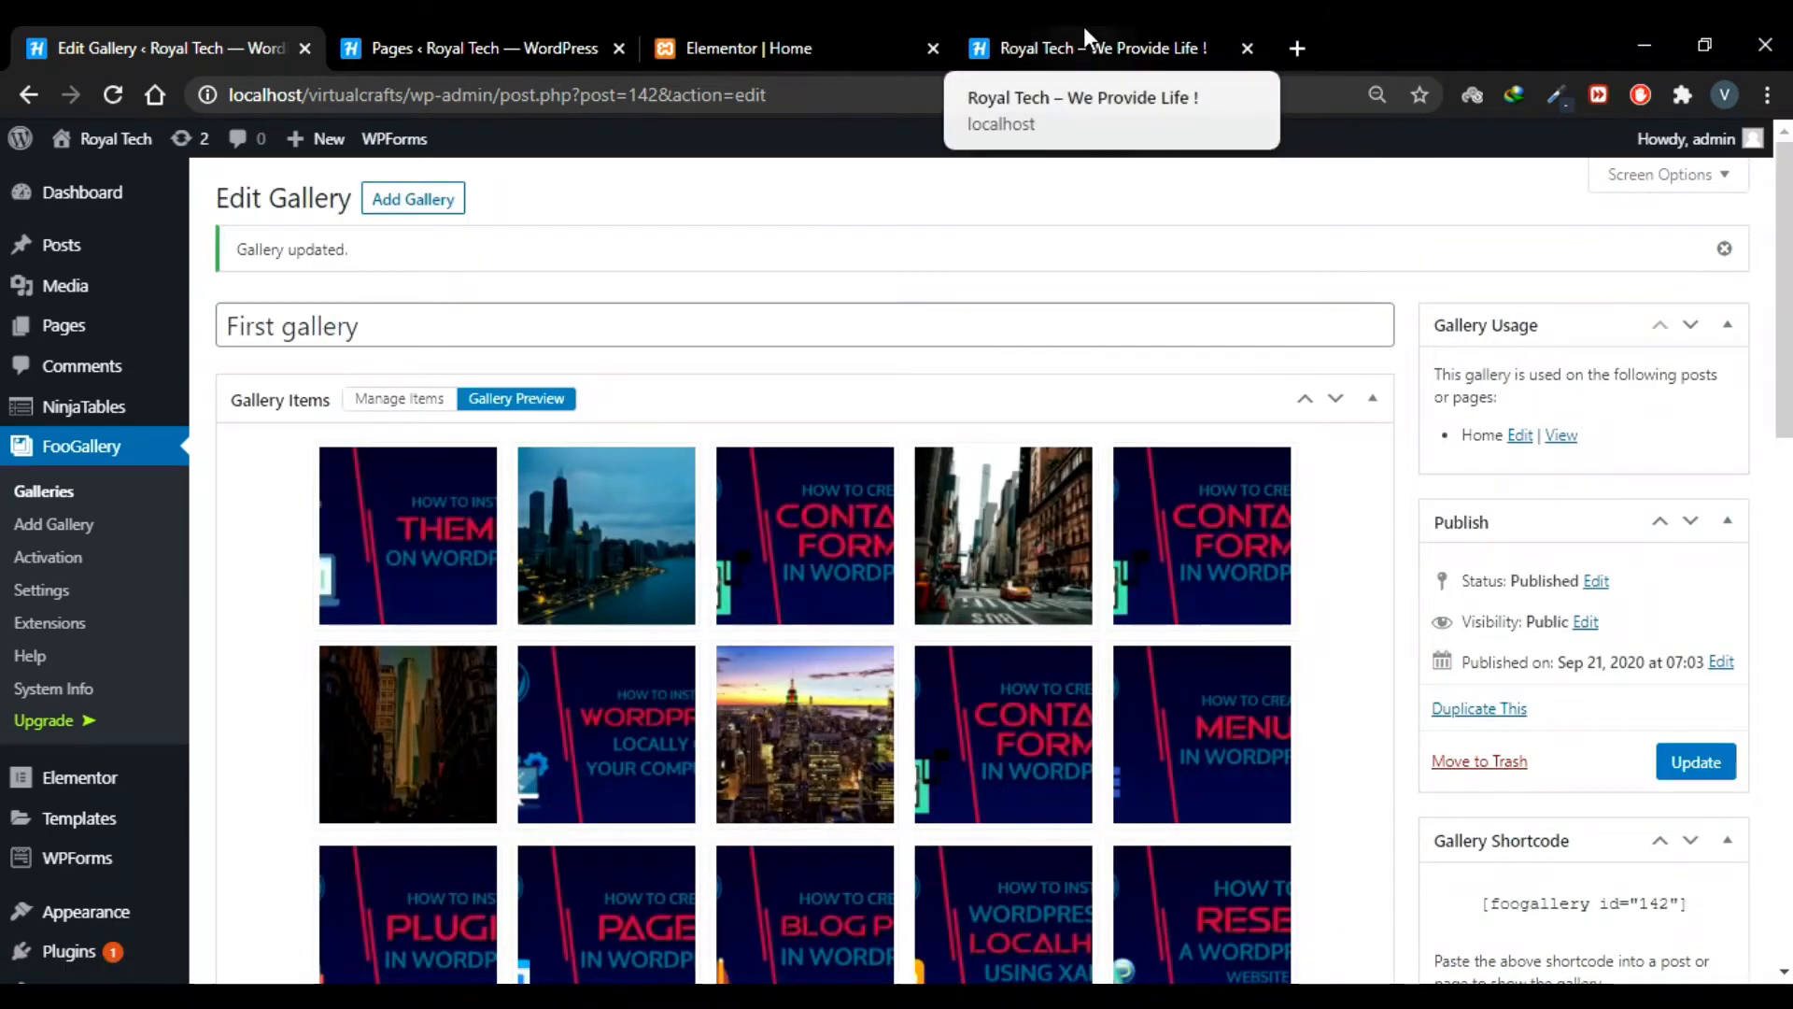
{"action": "left_click", "coordinate": [1084, 38]}
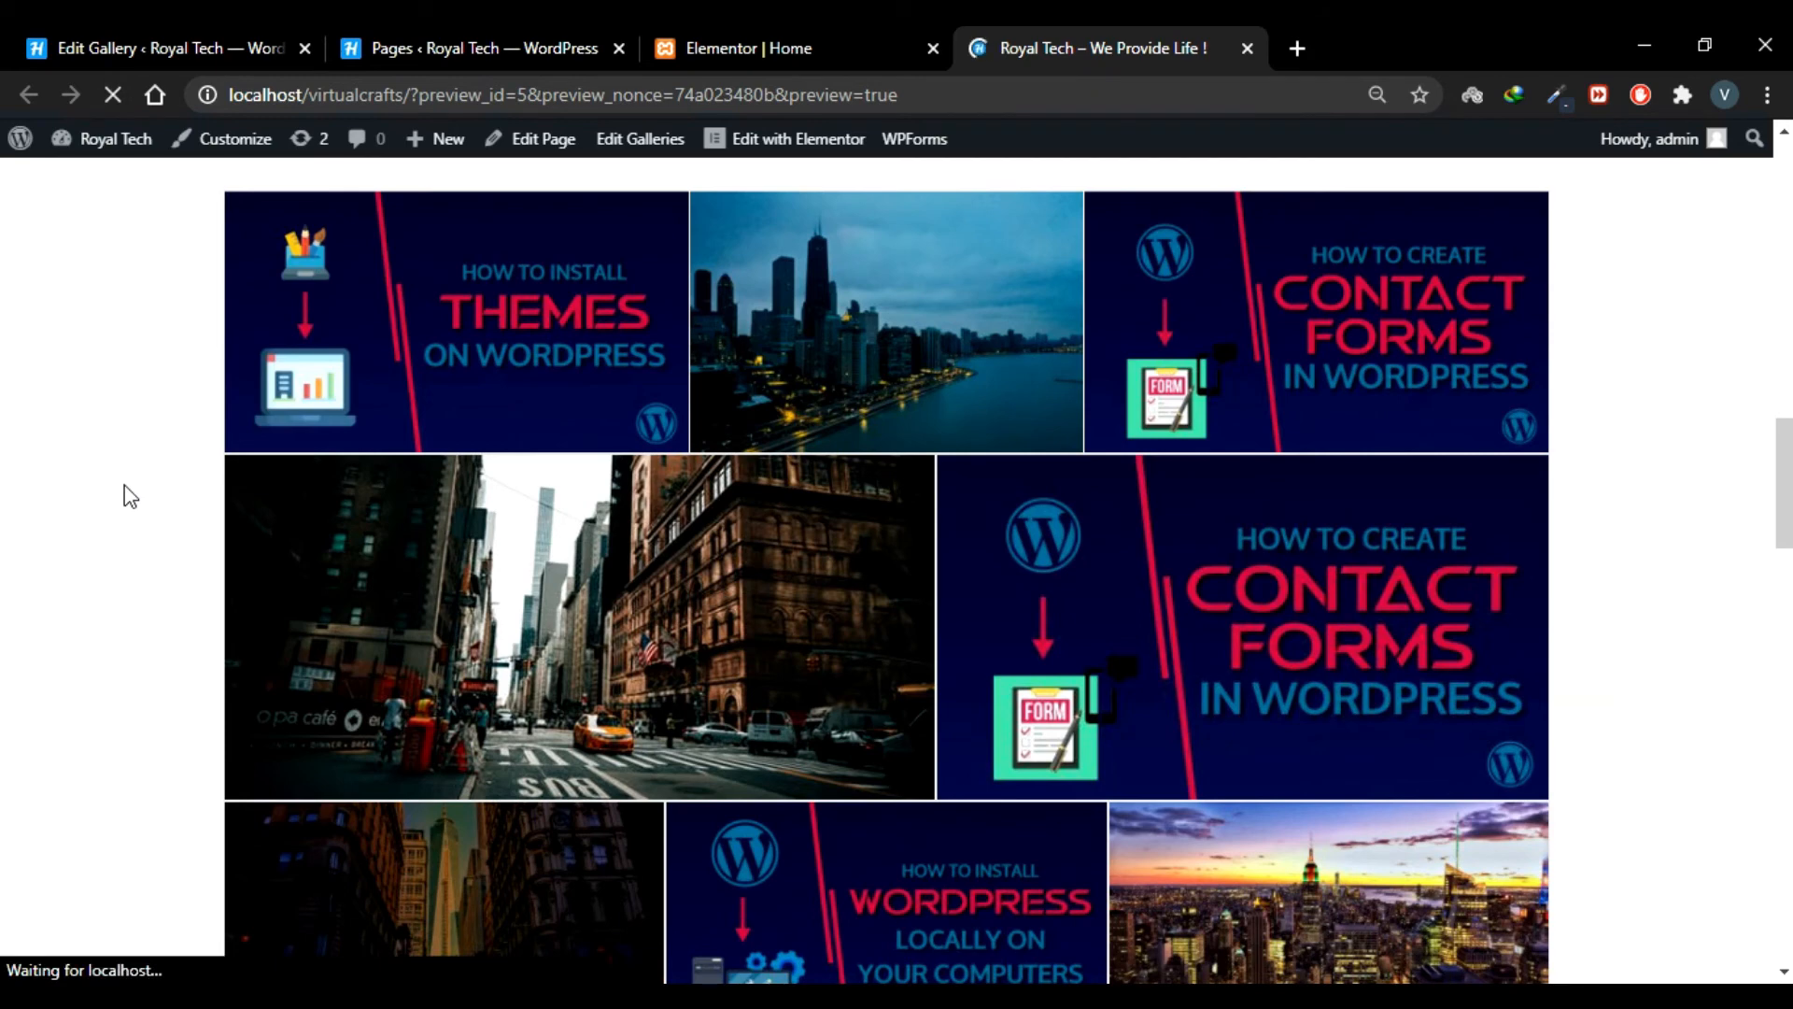
{"action": "scroll", "coordinate": [124, 496], "scroll_direction": "up", "scroll_amount": 1}
{"action": "scroll", "coordinate": [124, 496], "scroll_direction": "down", "scroll_amount": 4}
{"action": "scroll", "coordinate": [1221, 753], "scroll_direction": "up", "scroll_amount": 2}
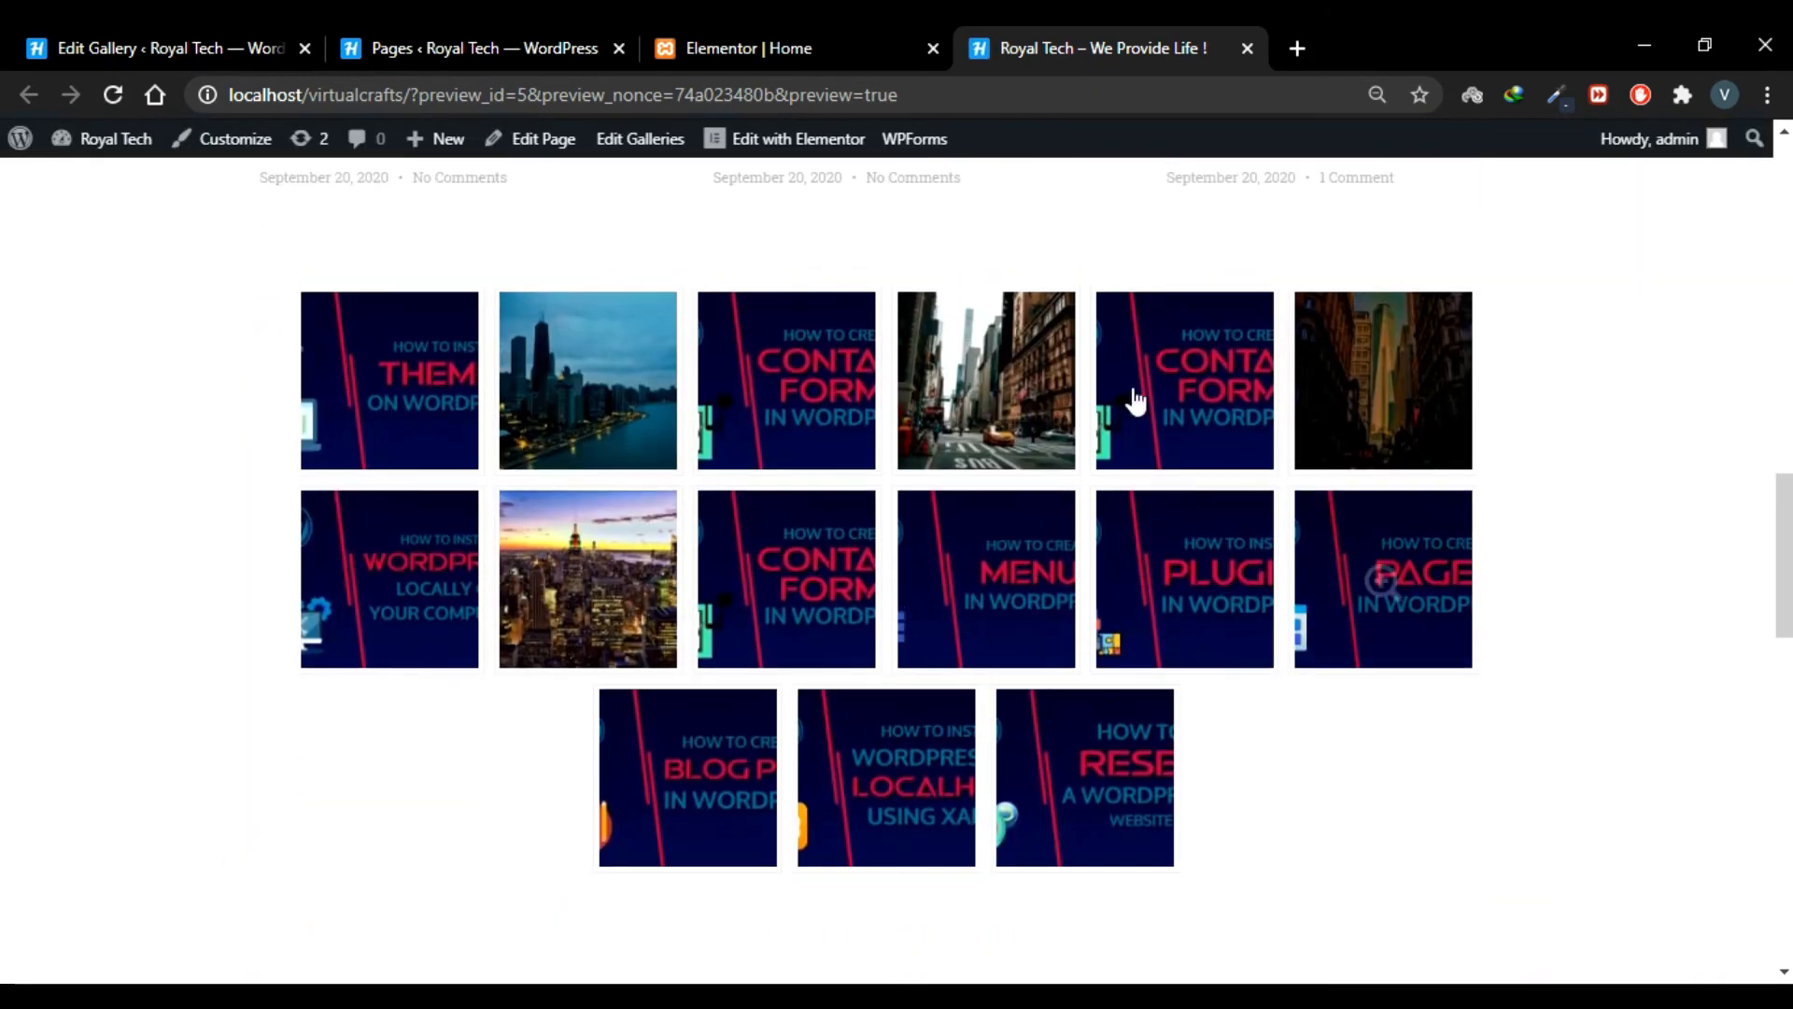
Return to the gallery editor, switch the gallery layout to Image Viewer and update the gallery
{"action": "left_click", "coordinate": [154, 26]}
{"action": "scroll", "coordinate": [263, 659], "scroll_direction": "down", "scroll_amount": 5}
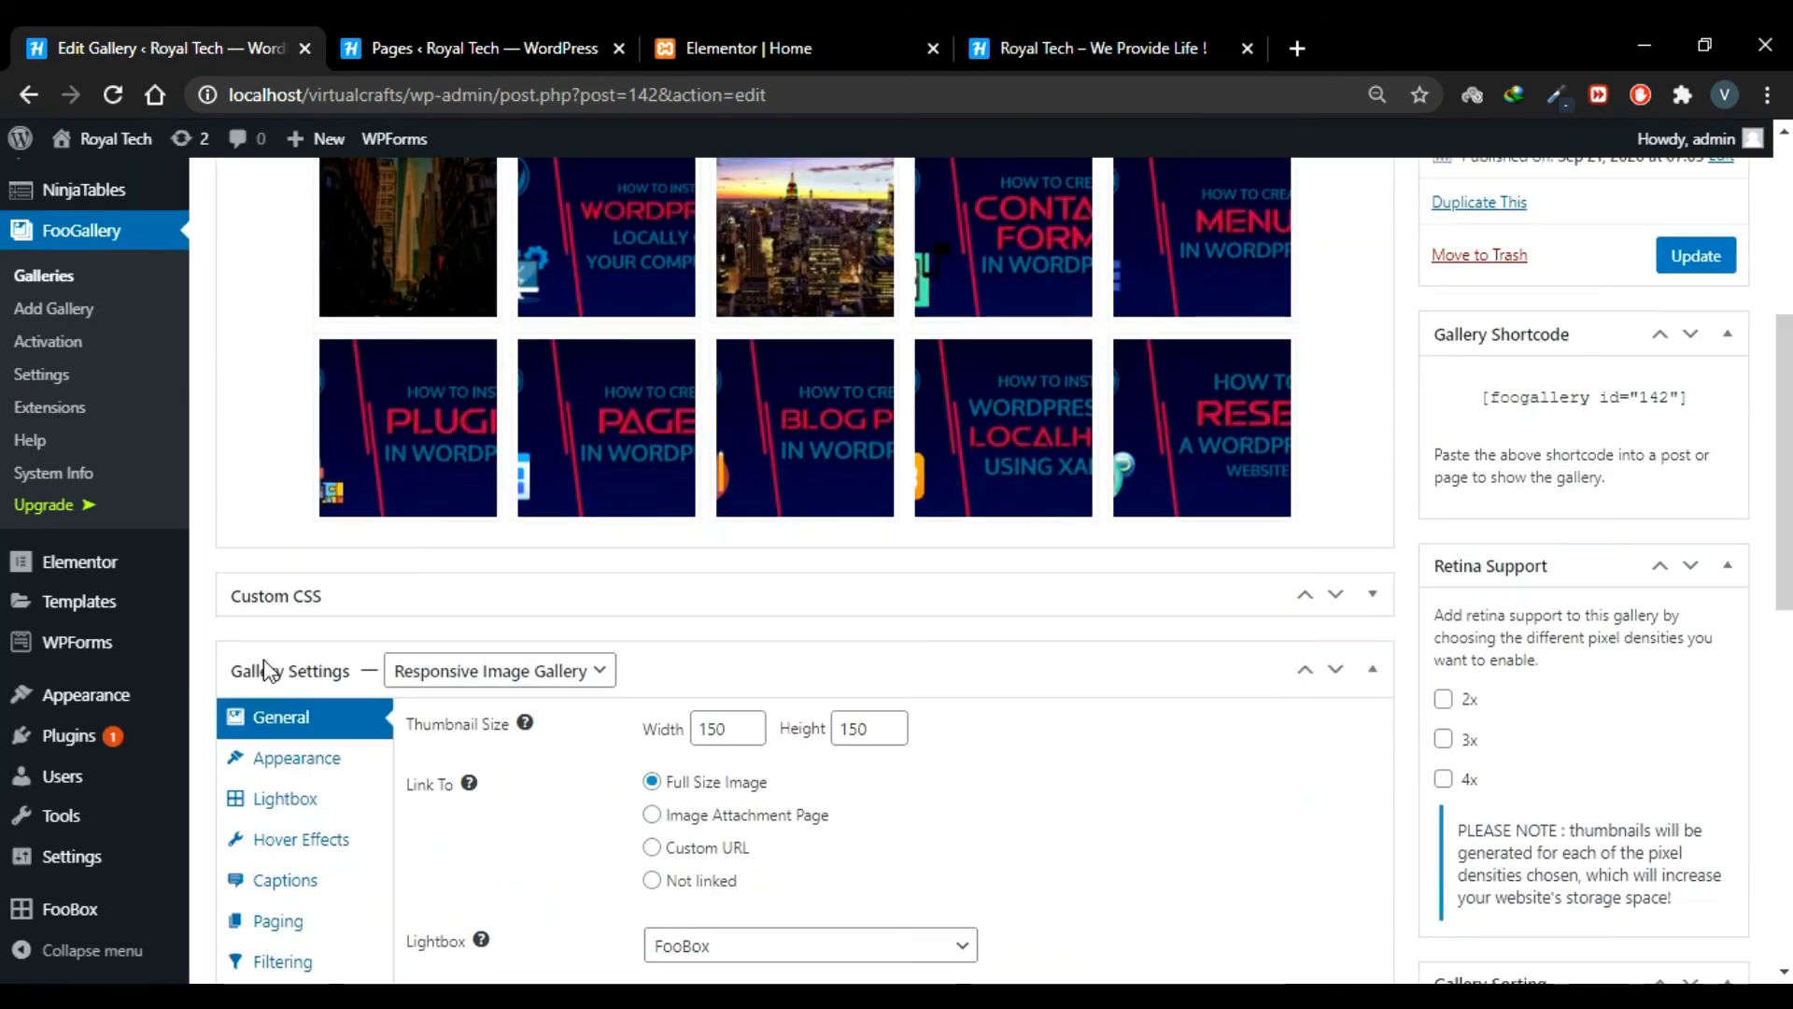
{"action": "left_click", "coordinate": [537, 689]}
{"action": "left_click", "coordinate": [559, 672]}
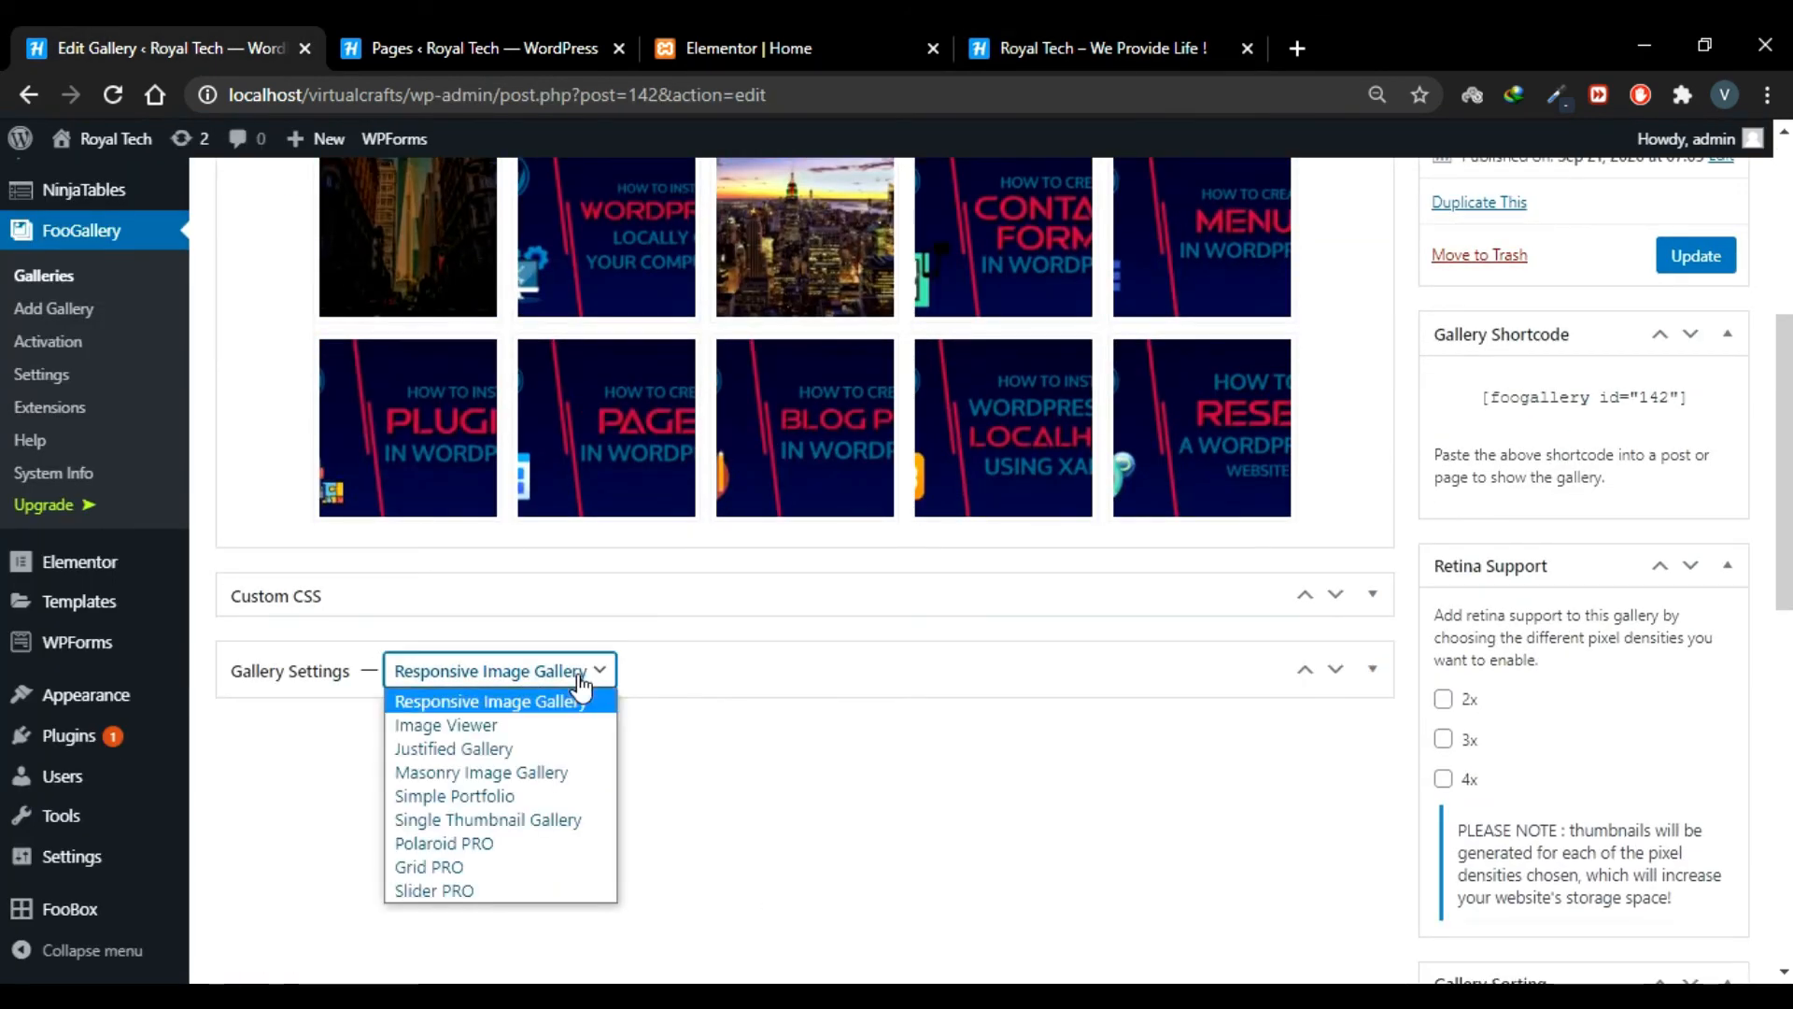
{"action": "left_click", "coordinate": [553, 729]}
{"action": "scroll", "coordinate": [1165, 585], "scroll_direction": "up", "scroll_amount": 2}
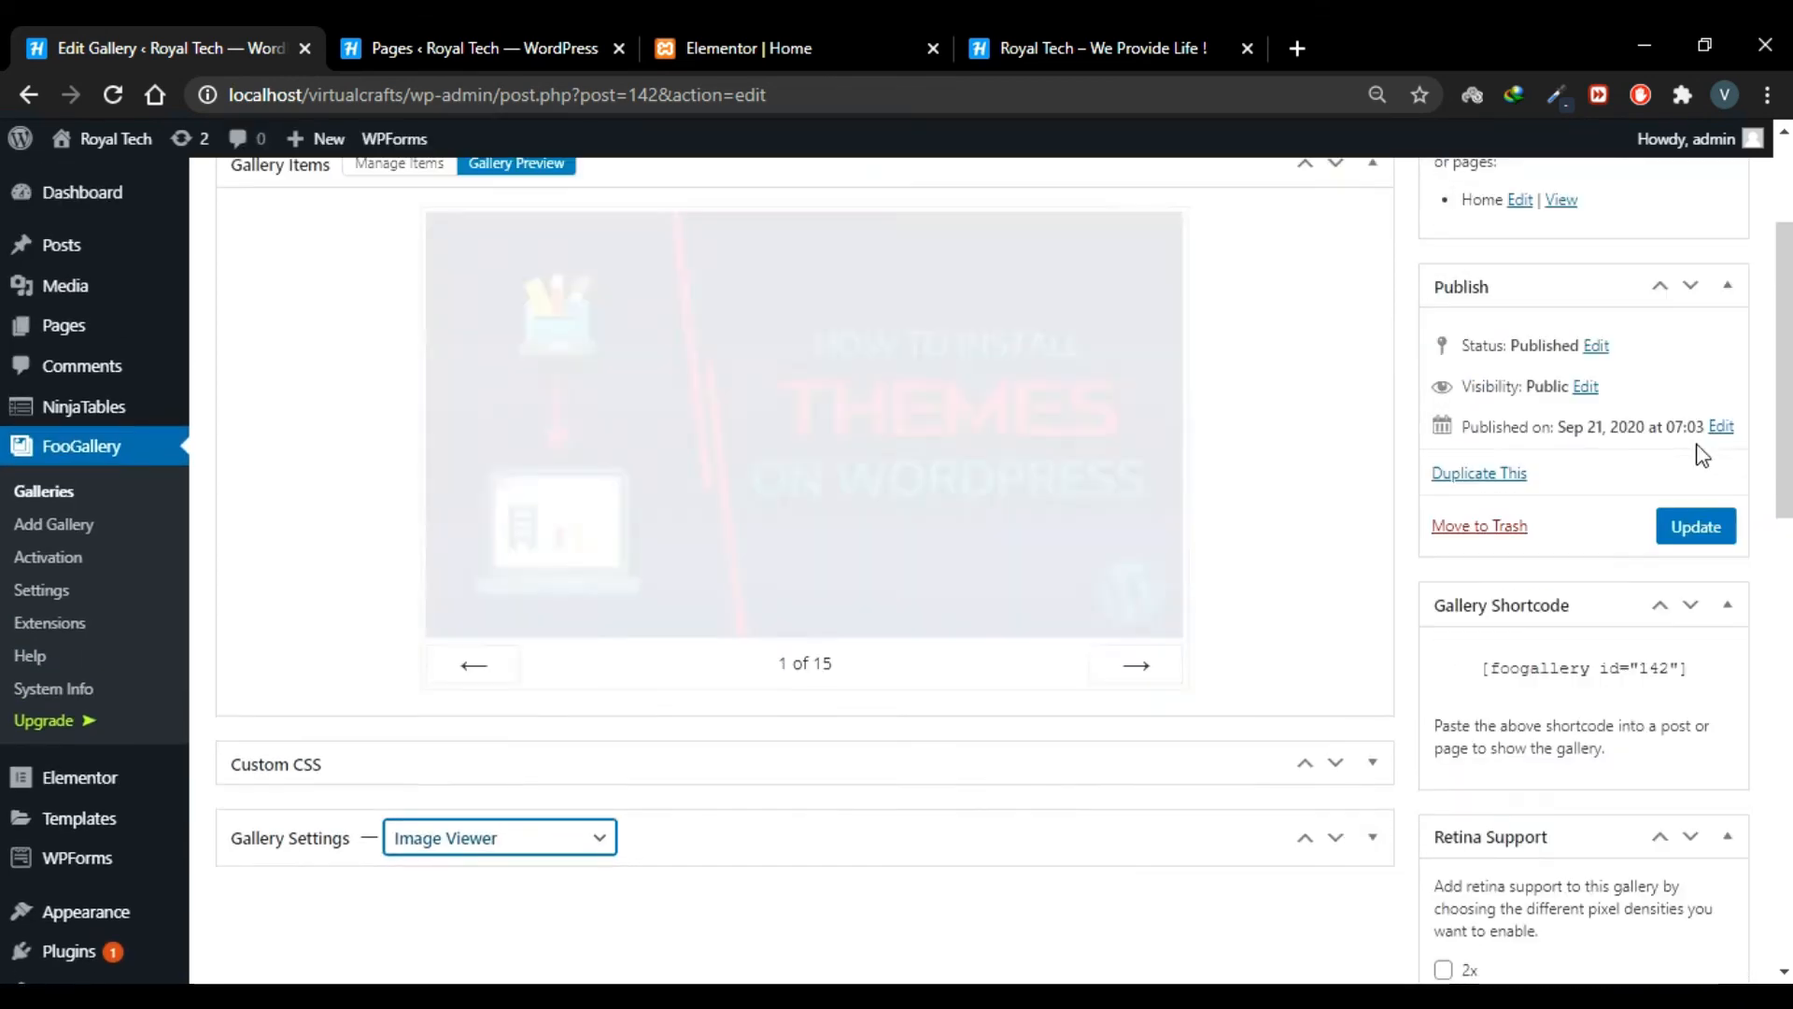
{"action": "left_click", "coordinate": [1695, 529]}
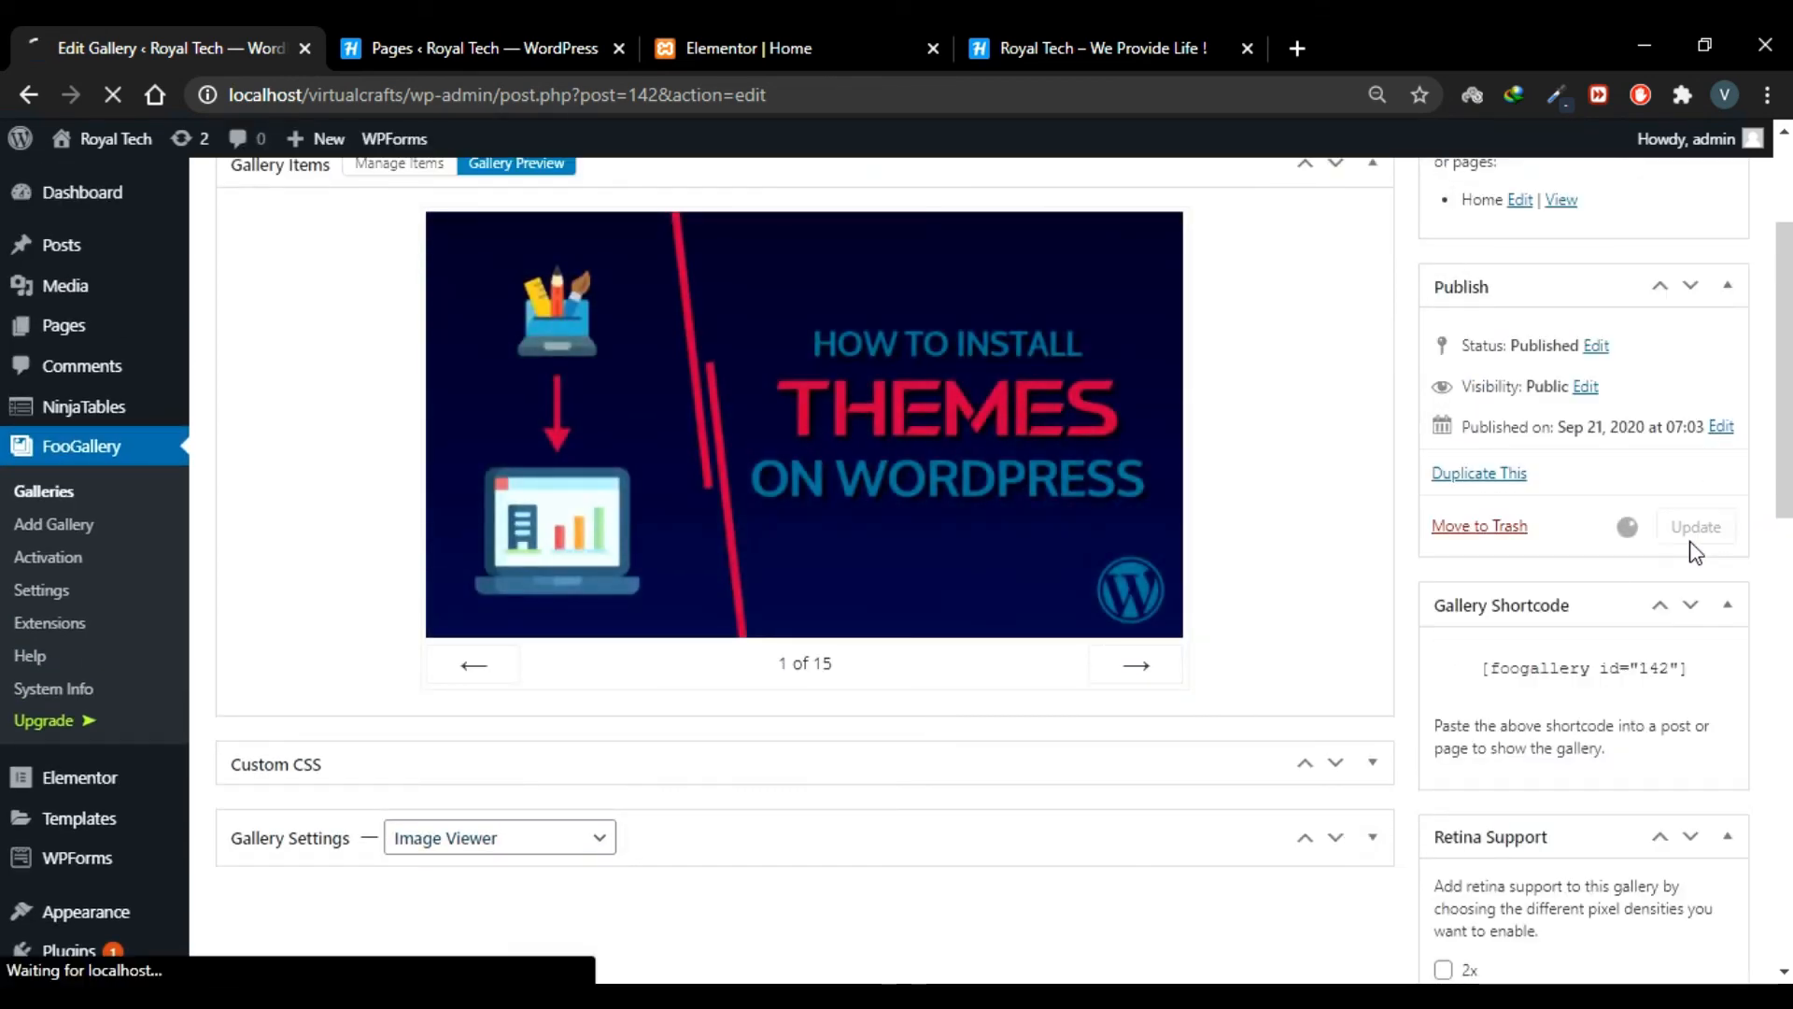
Reload the Home page preview and advance through several images in the embedded image viewer
{"action": "left_click", "coordinate": [1044, 31]}
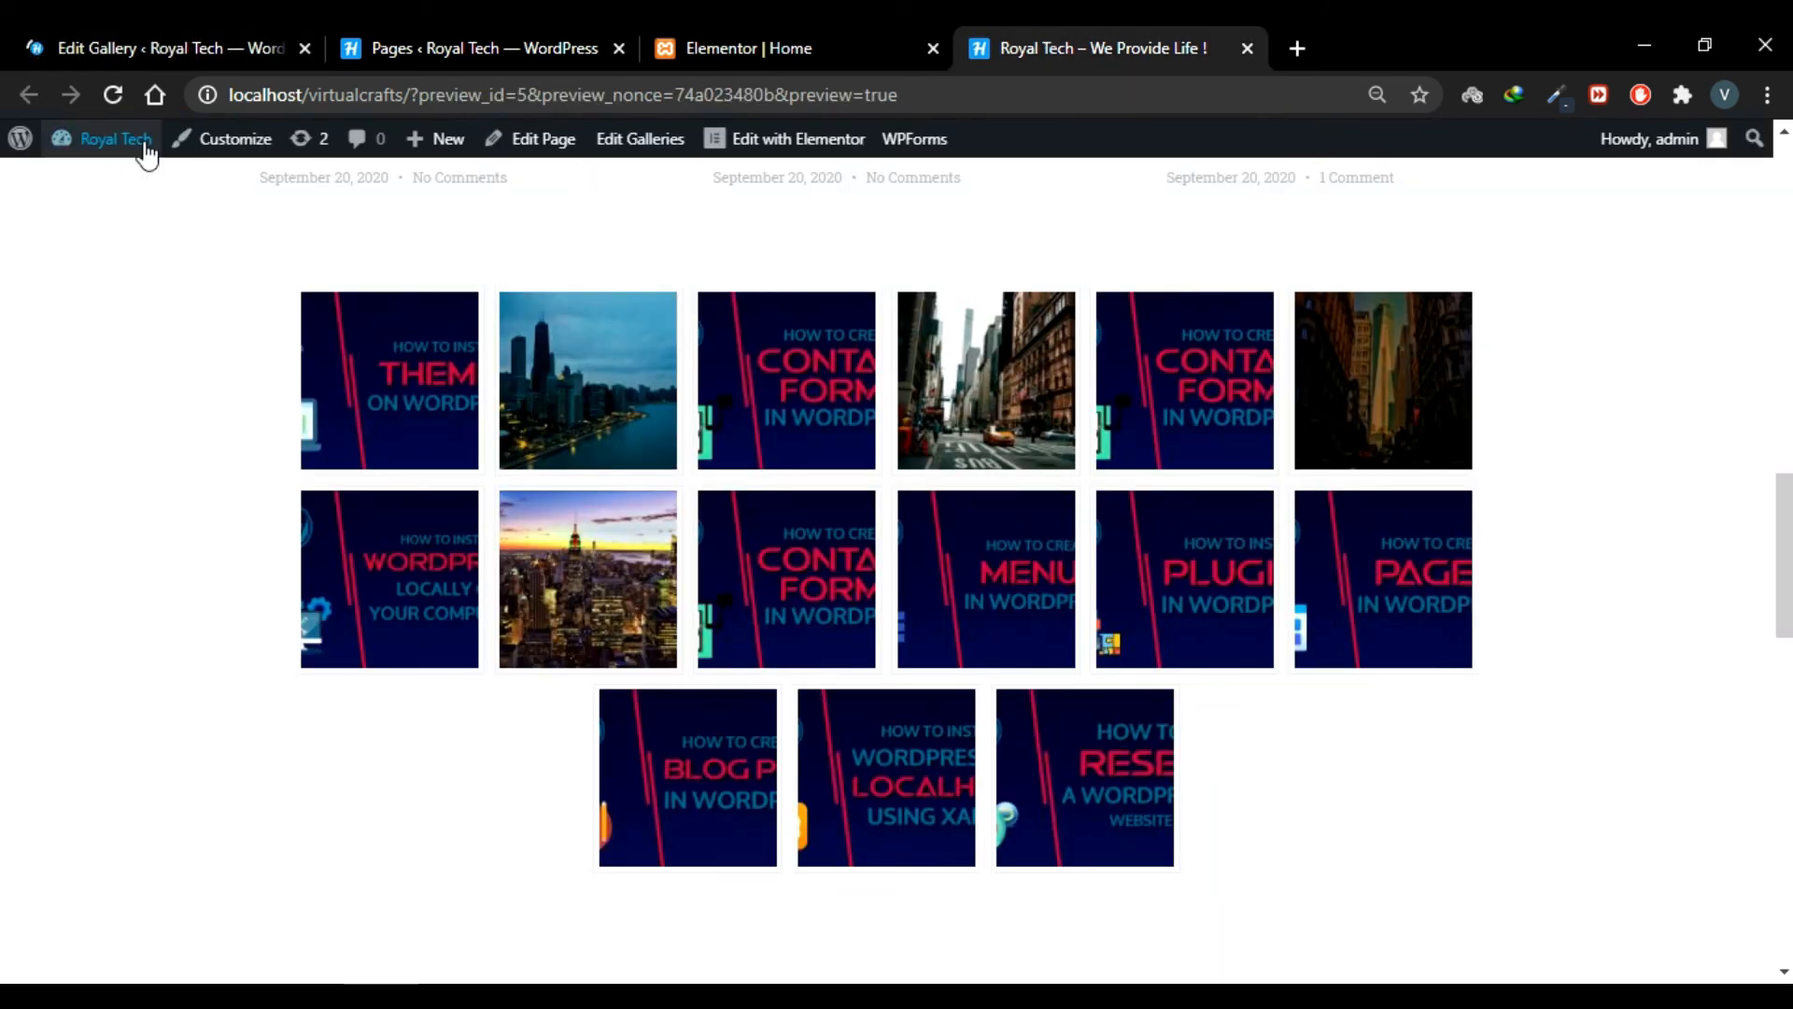
{"action": "left_click", "coordinate": [113, 95]}
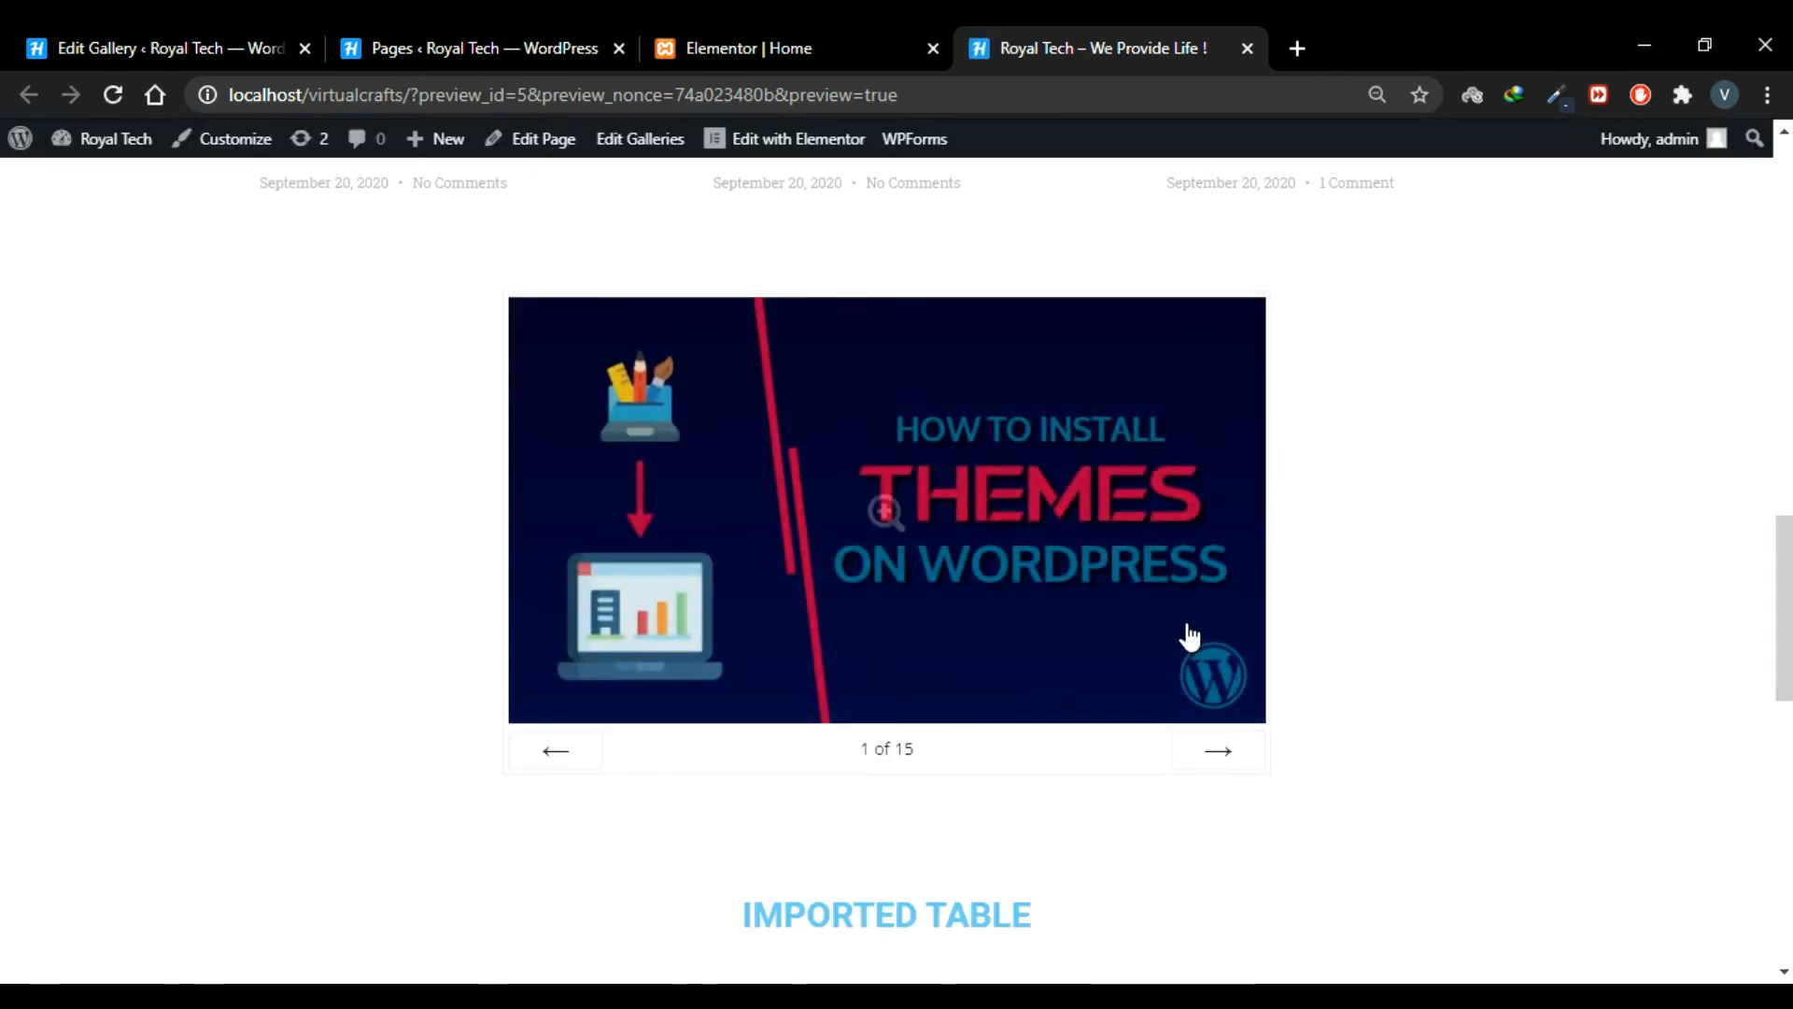
{"action": "left_click", "coordinate": [1228, 755]}
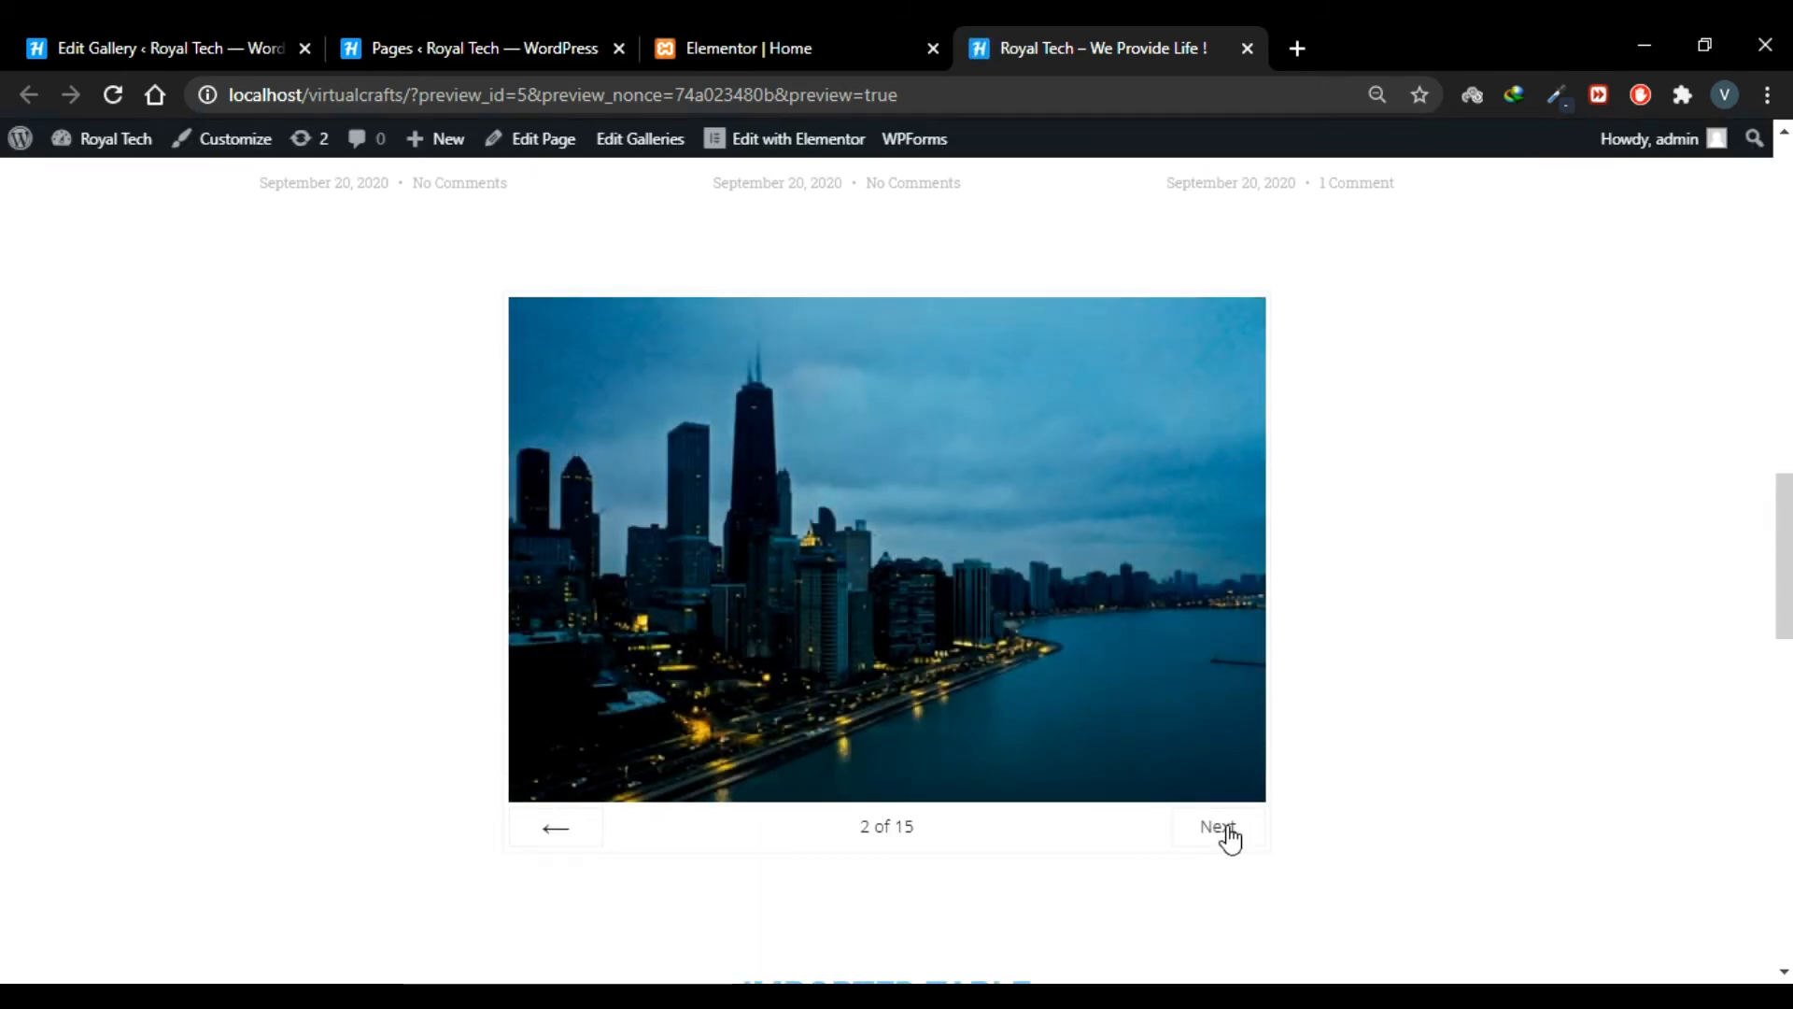
{"action": "left_click", "coordinate": [1229, 839]}
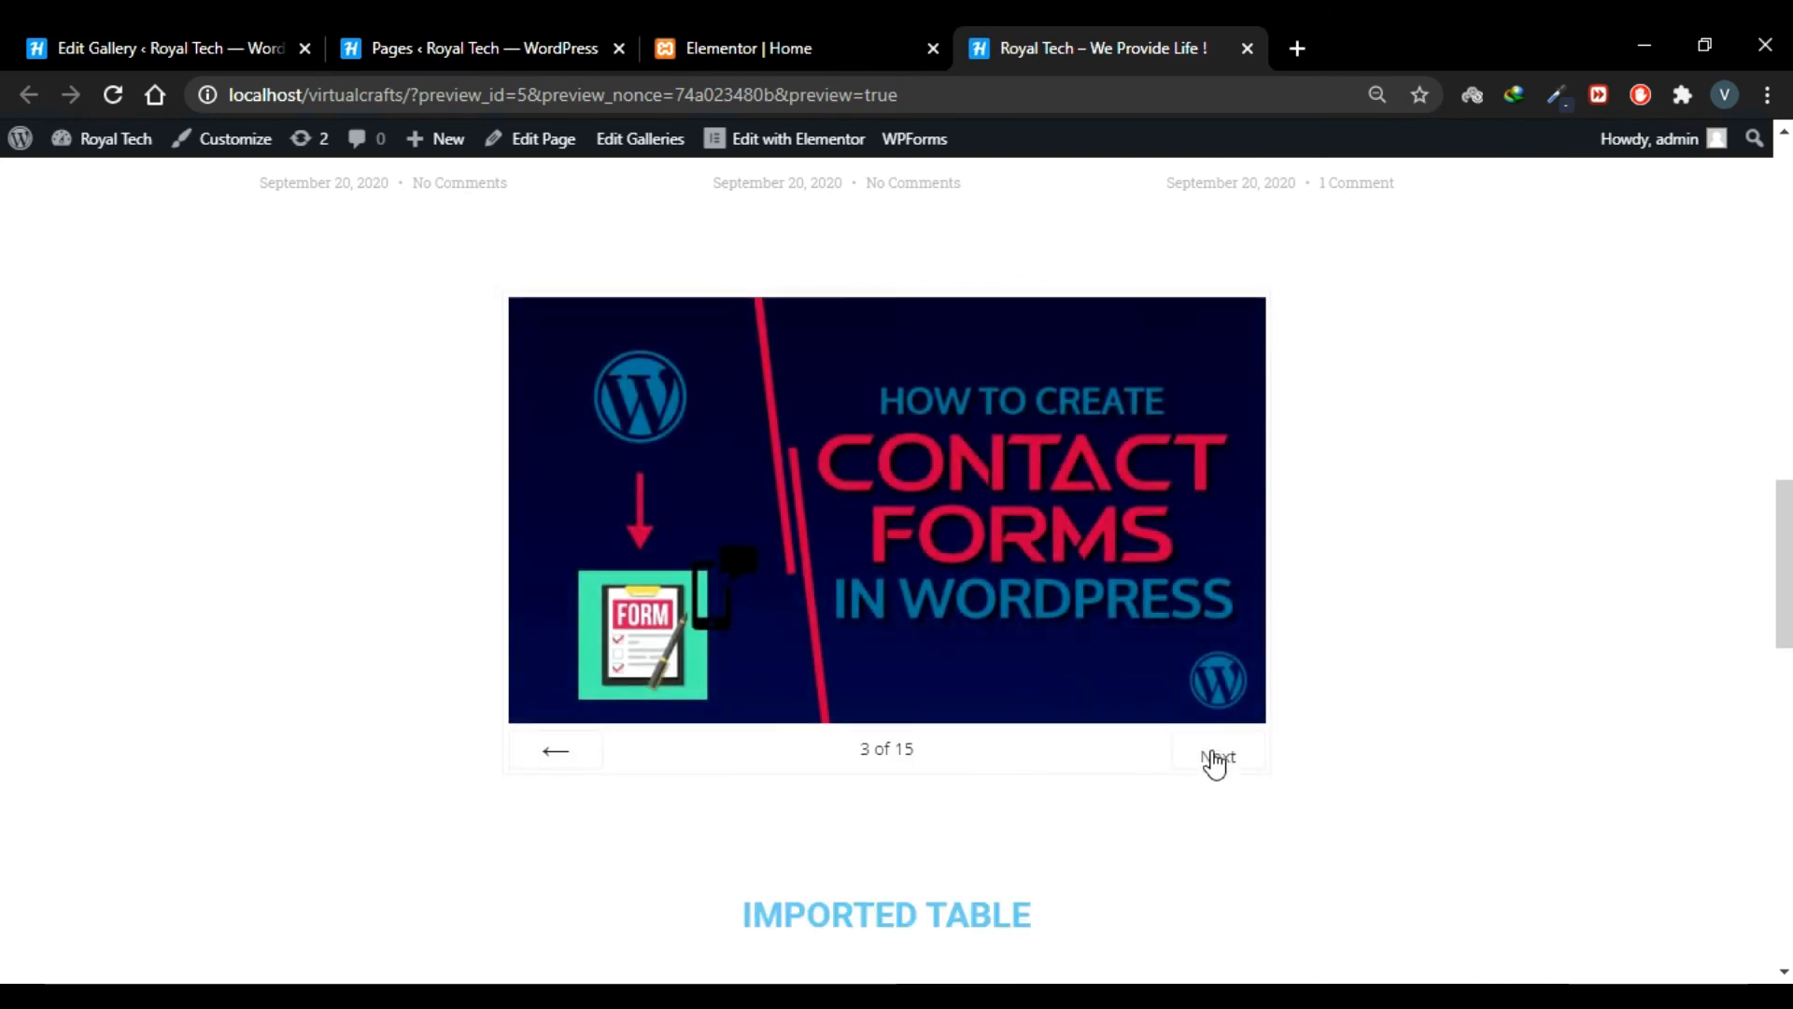
{"action": "left_click", "coordinate": [1215, 757]}
Back in the gallery editor, set the gallery layout to Justified Gallery after trying Simple Portfolio, and update the gallery
{"action": "left_click", "coordinate": [82, 37]}
{"action": "scroll", "coordinate": [641, 607], "scroll_direction": "down", "scroll_amount": 6}
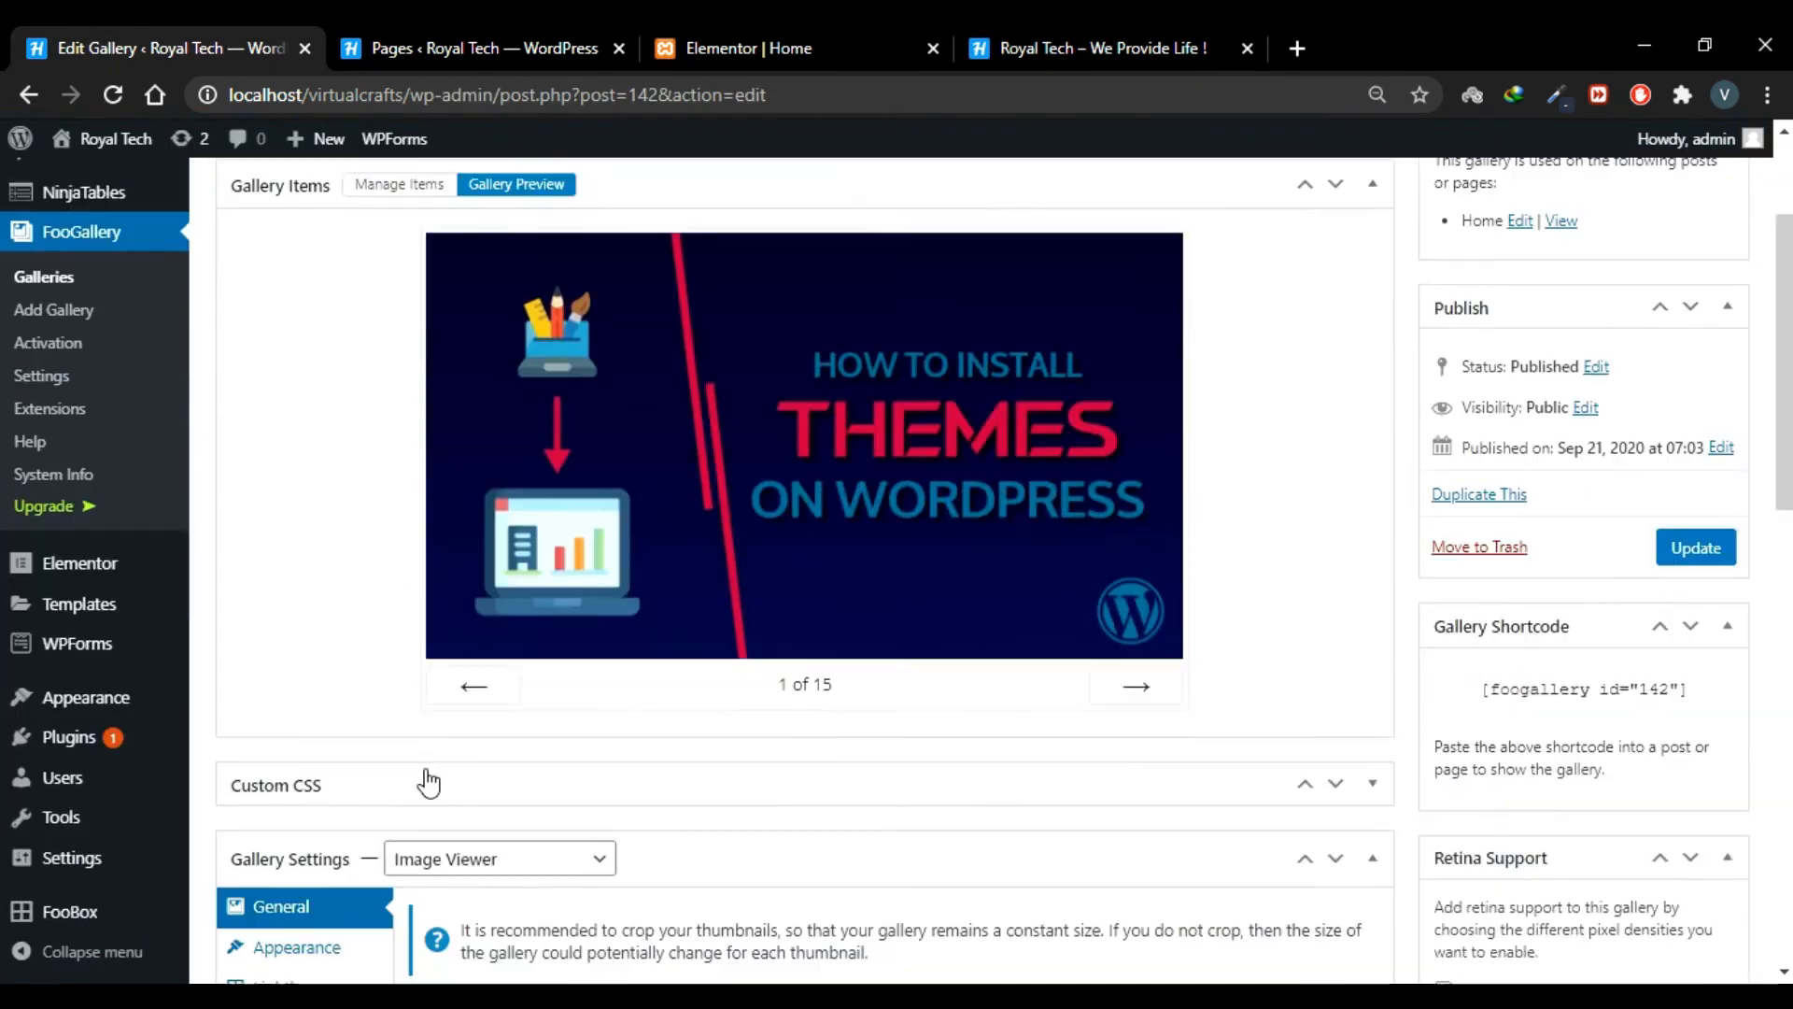
{"action": "left_click", "coordinate": [610, 557]}
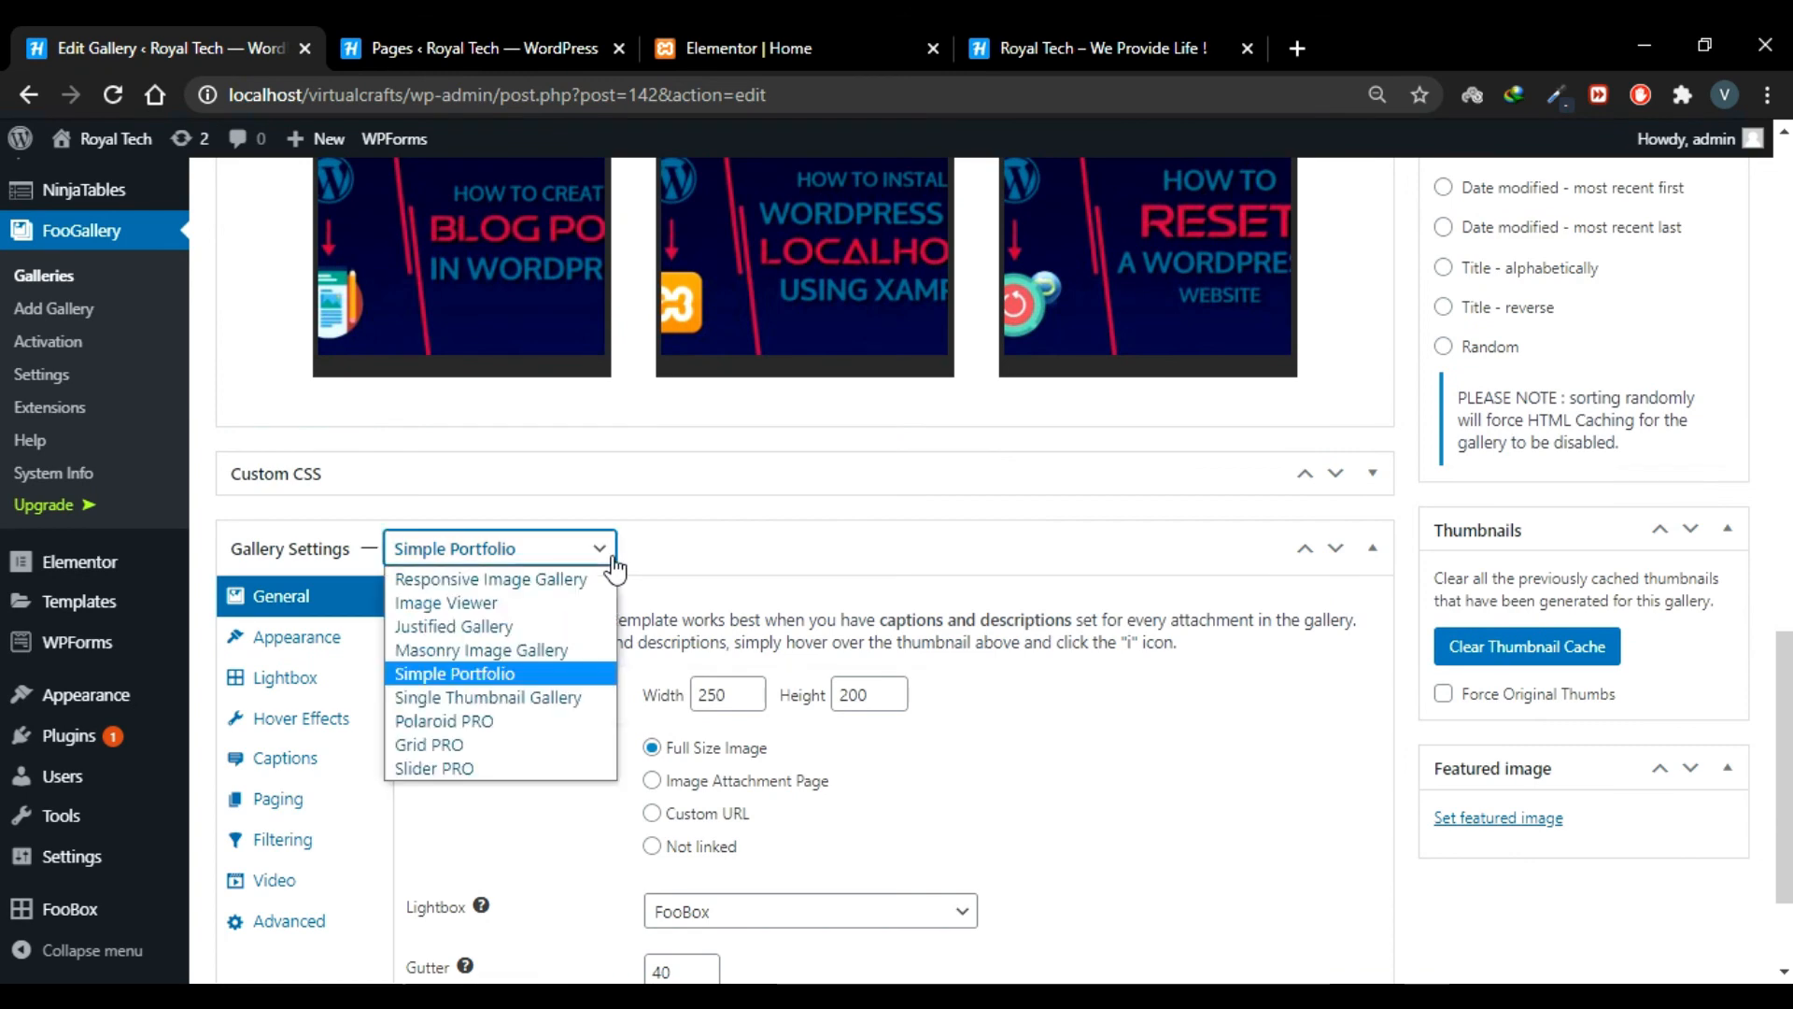
{"action": "left_click", "coordinate": [568, 558]}
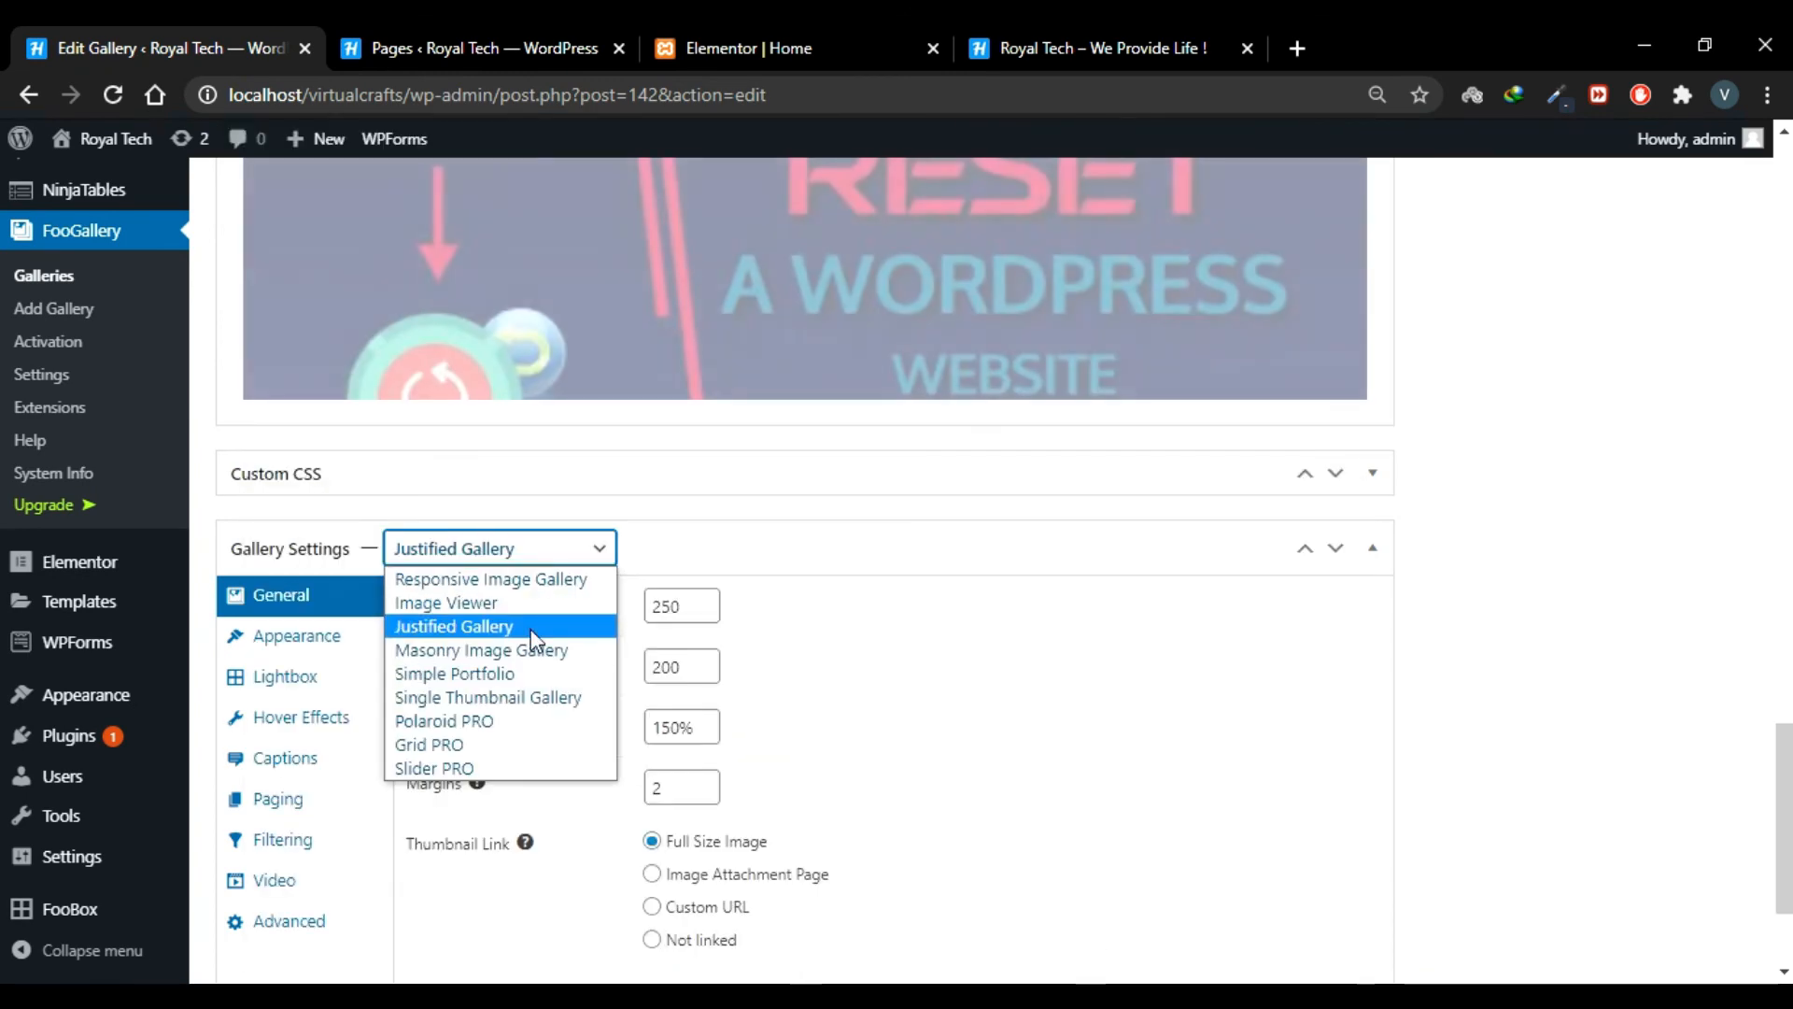
{"action": "left_click", "coordinate": [530, 630]}
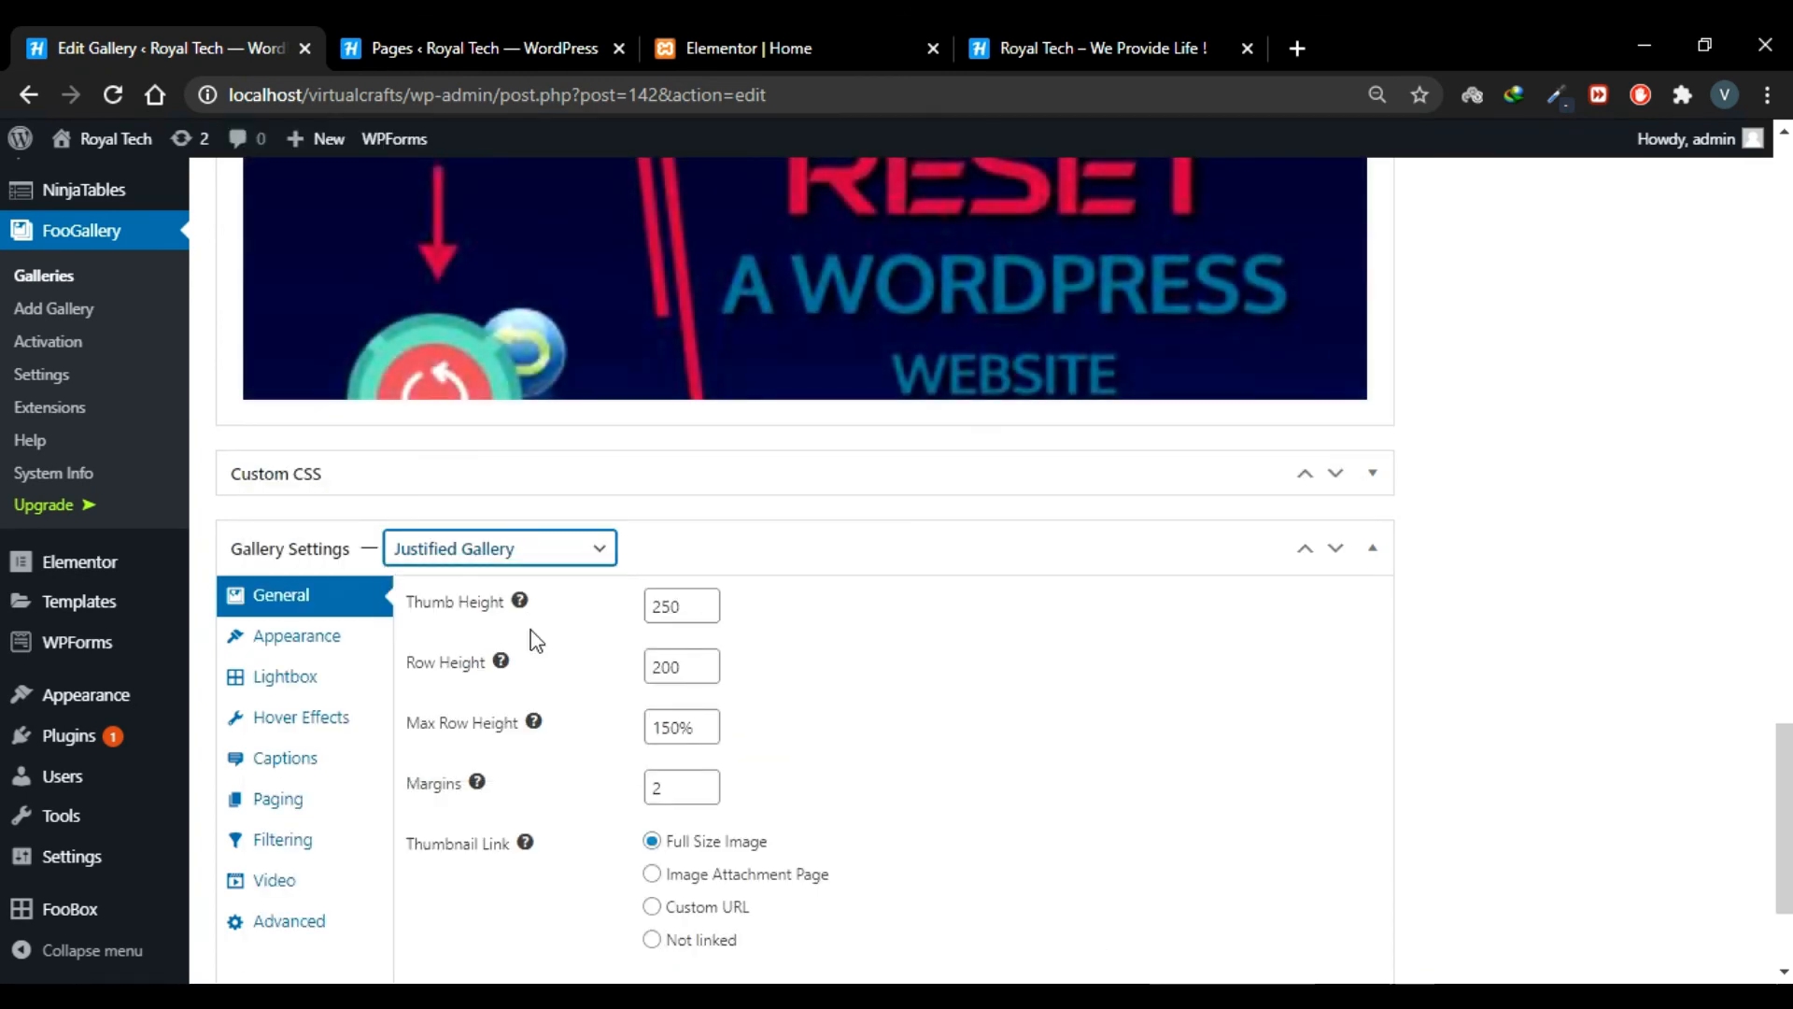
{"action": "scroll", "coordinate": [1302, 575], "scroll_direction": "up", "scroll_amount": 20}
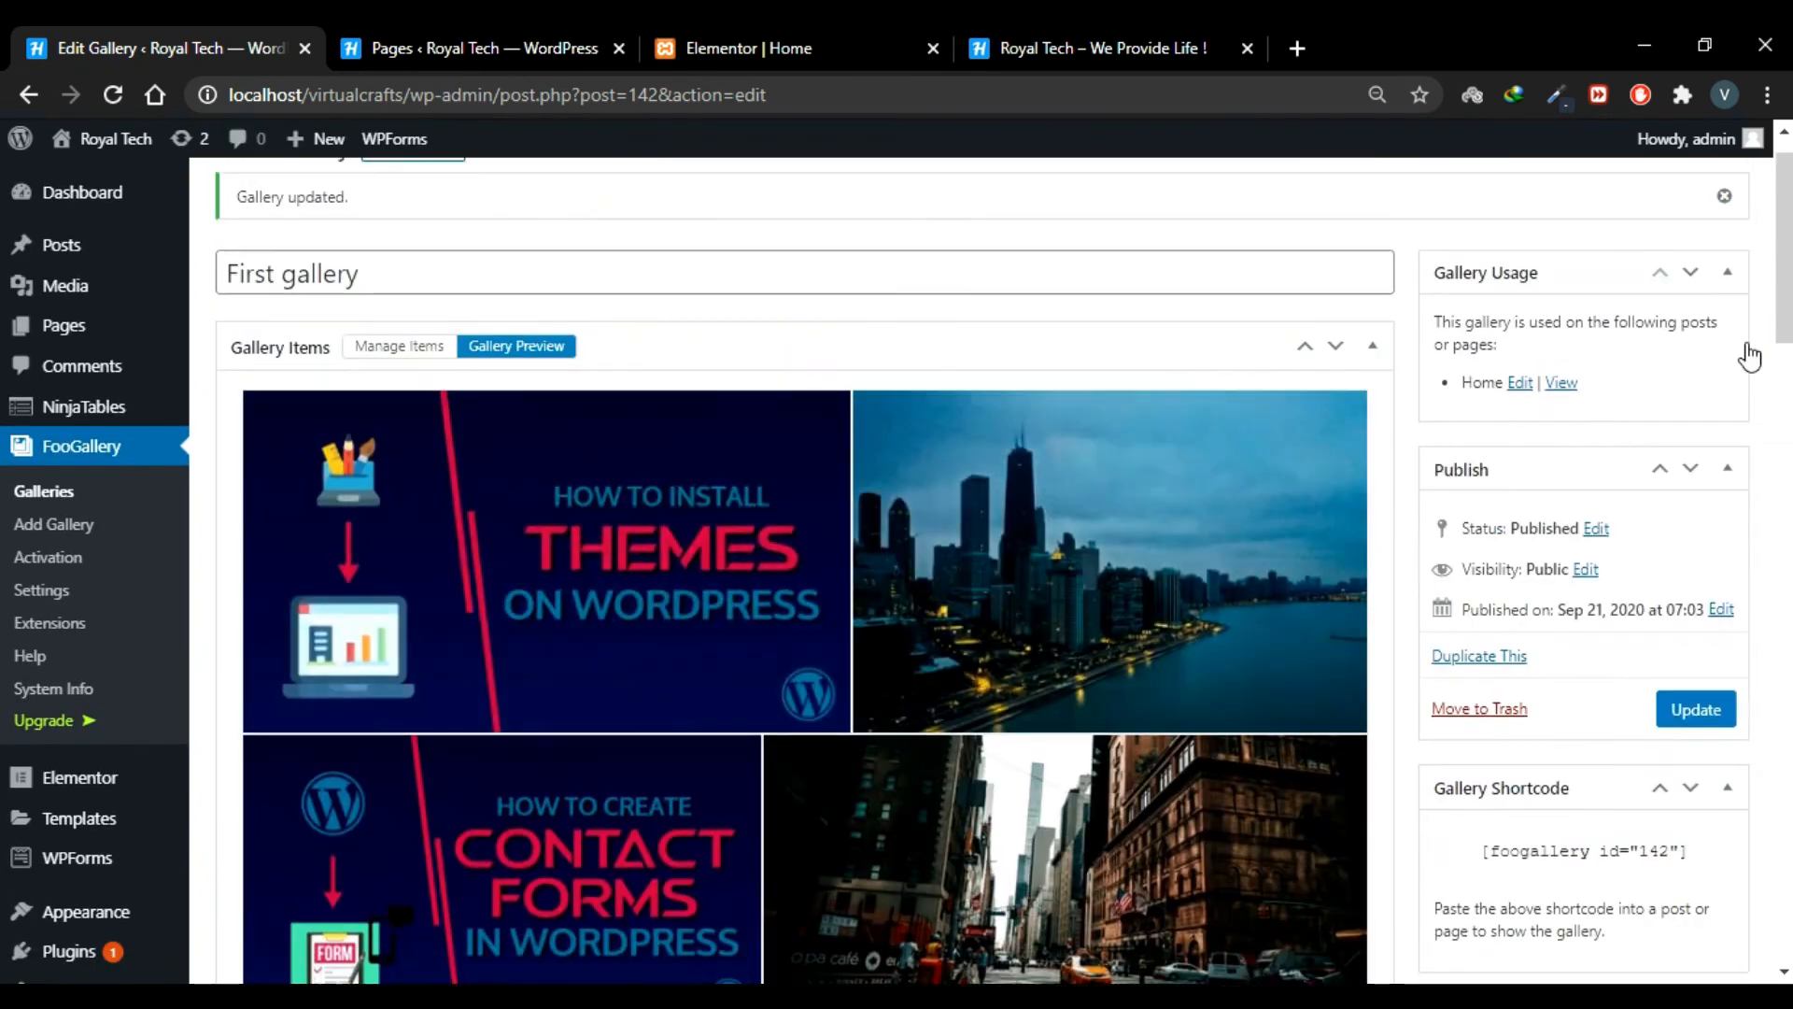
{"action": "left_click", "coordinate": [1697, 709]}
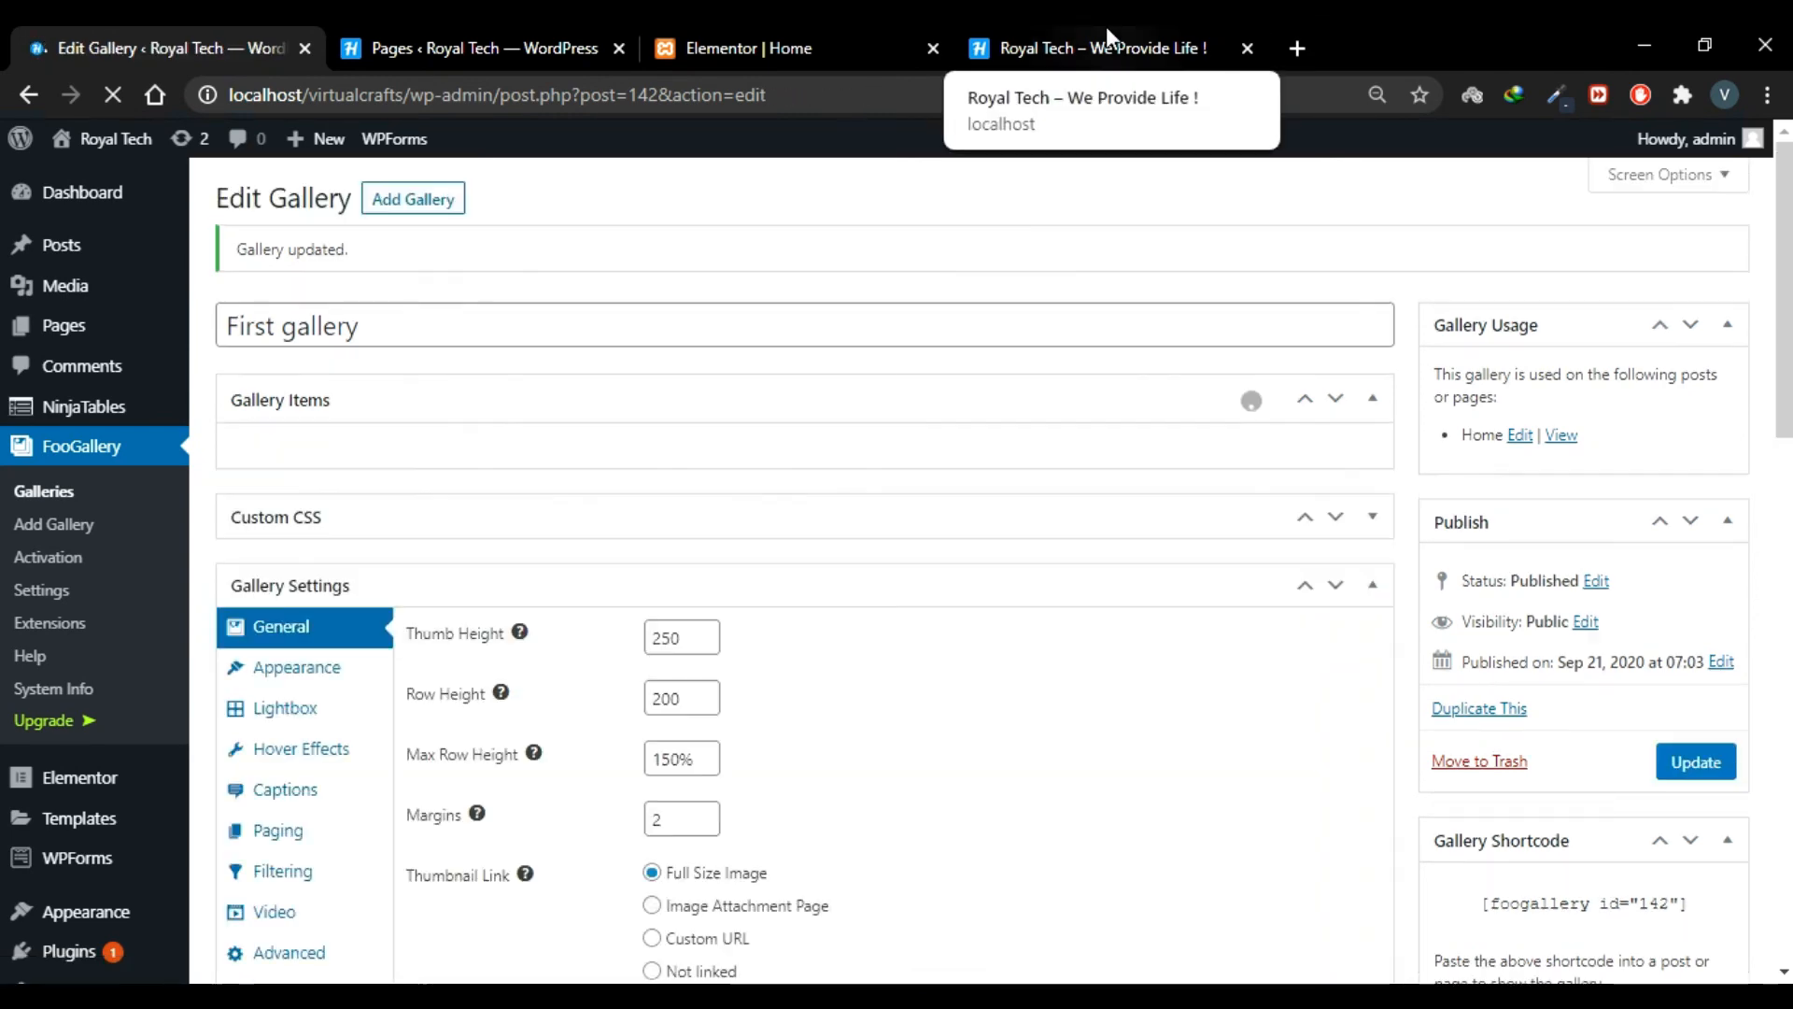
Reload the Home page preview, open and close the first-row "How to create contact forms in WordPress" image, and examine the justified layout
{"action": "left_click", "coordinate": [1106, 27]}
{"action": "left_click", "coordinate": [114, 95]}
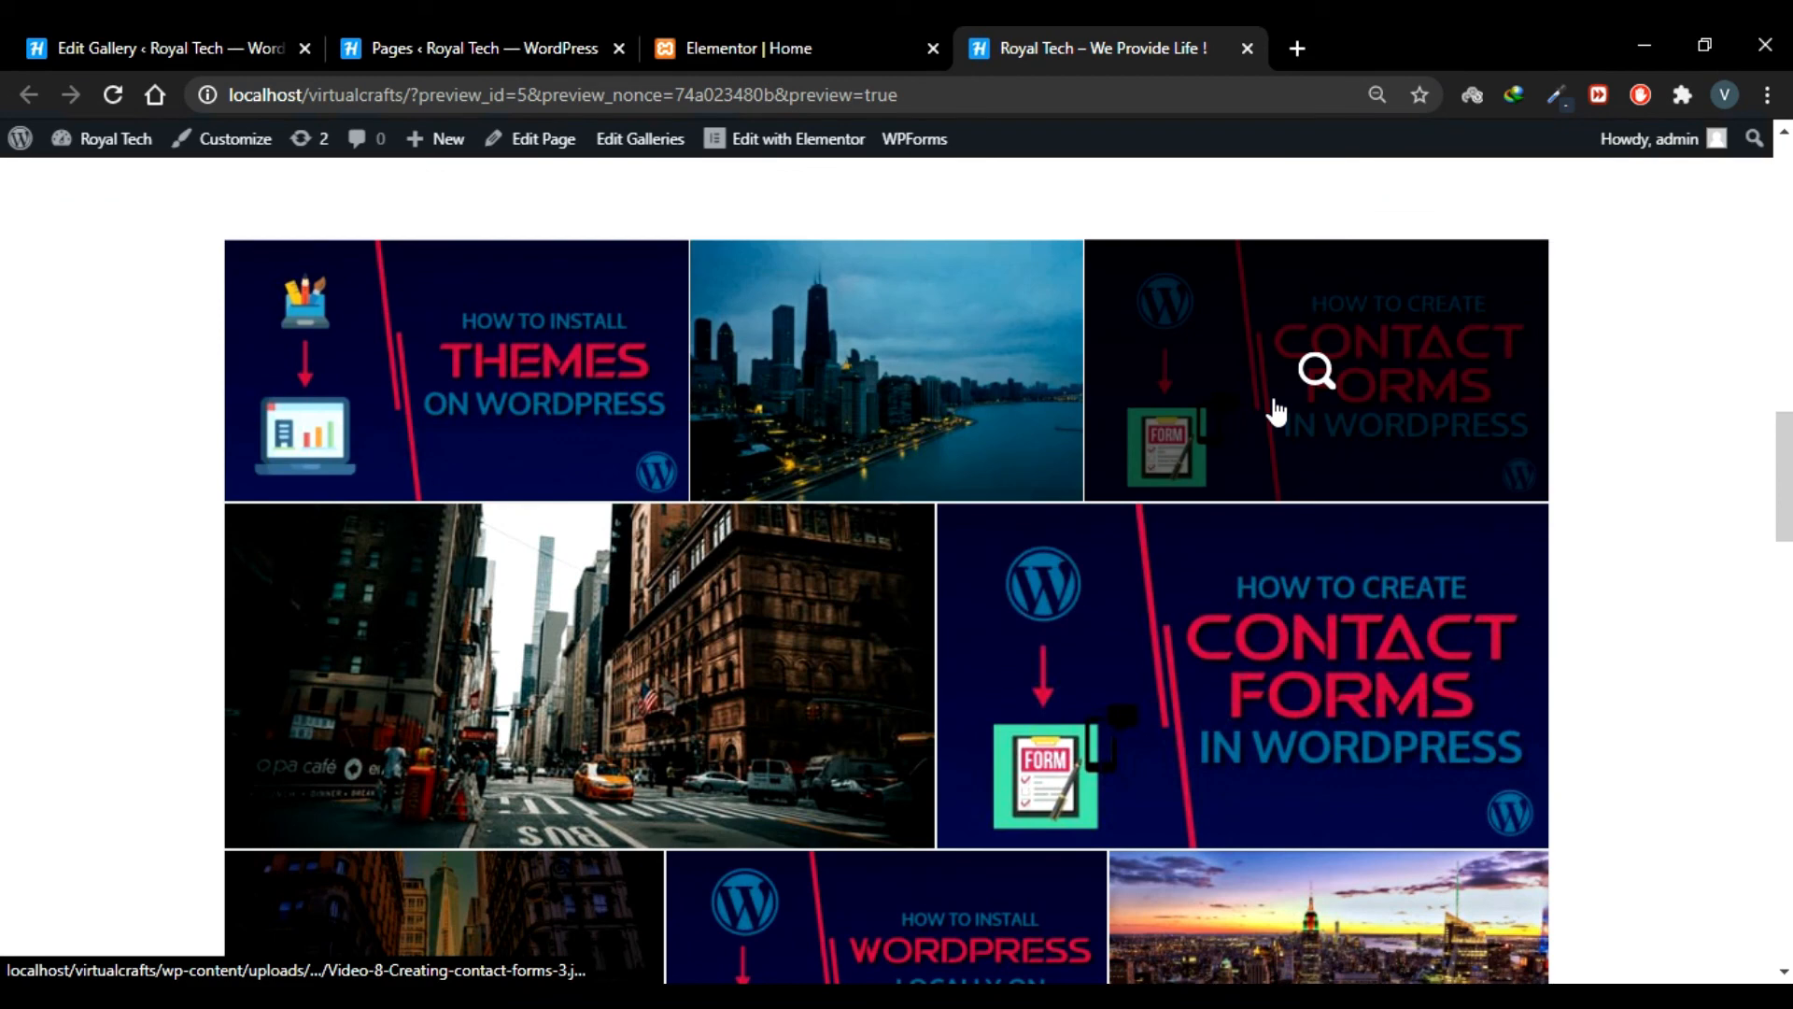
{"action": "left_click", "coordinate": [1383, 423]}
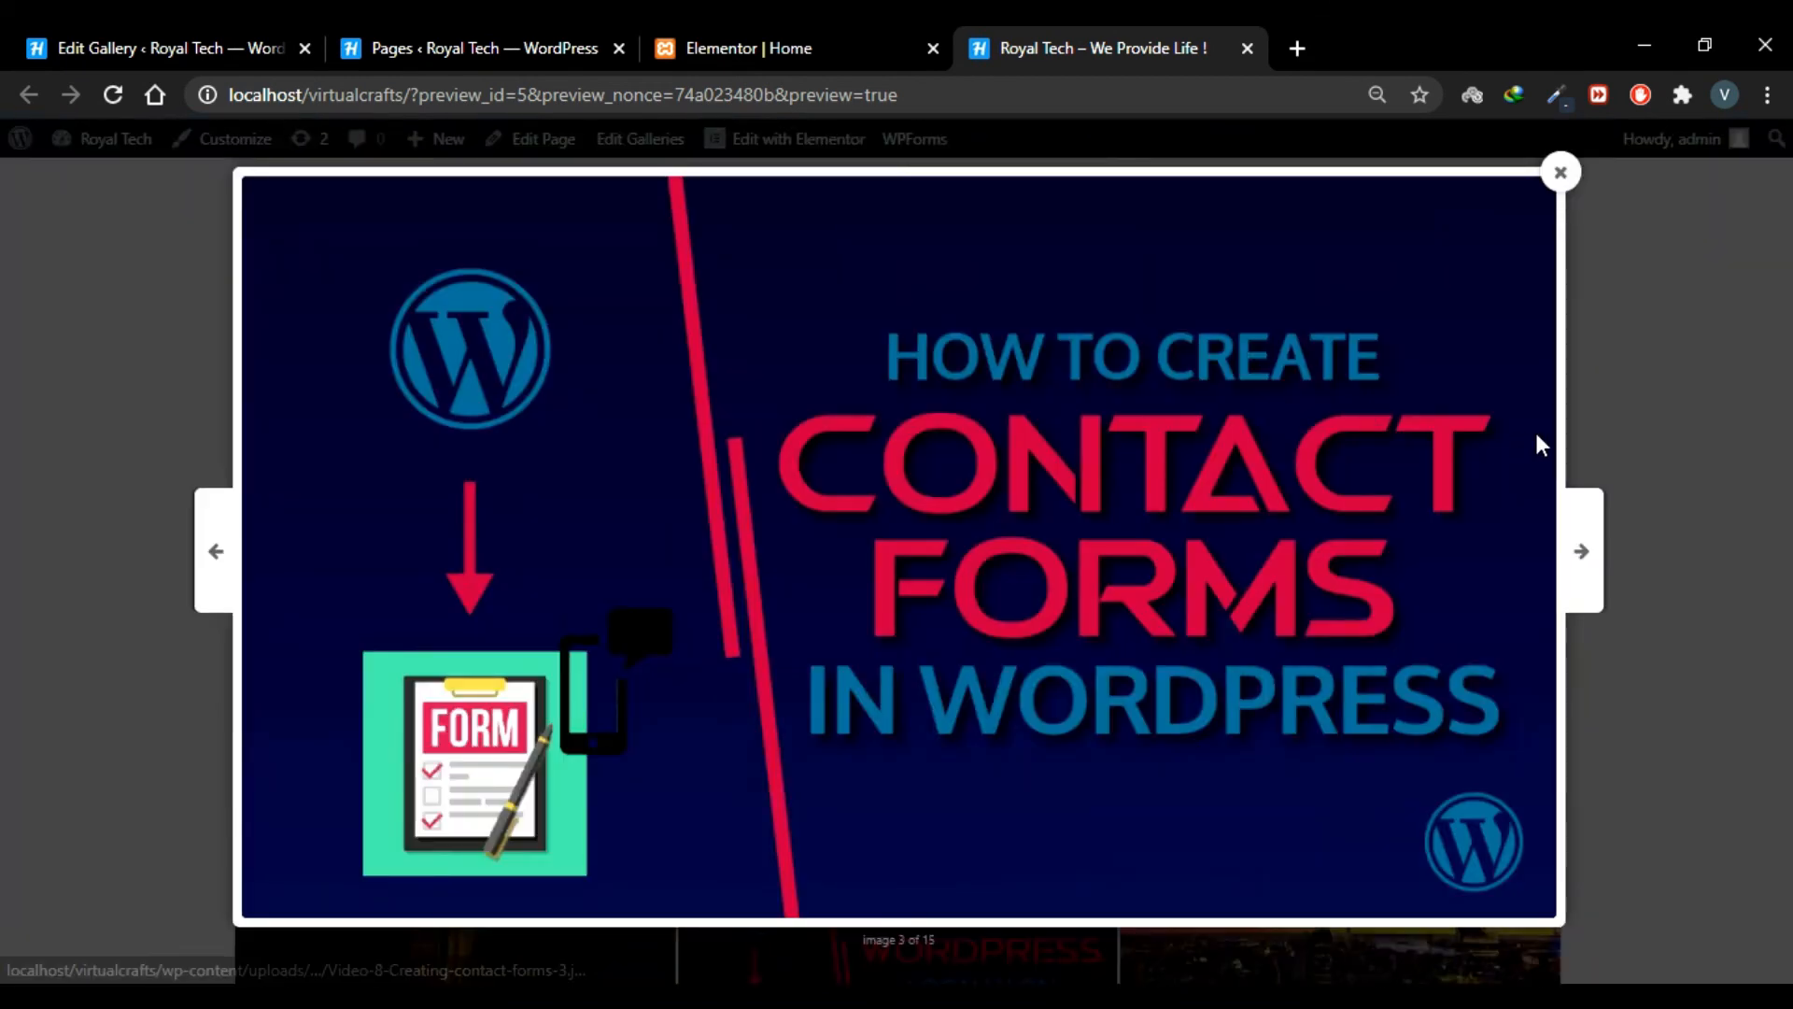
{"action": "left_click", "coordinate": [1569, 178]}
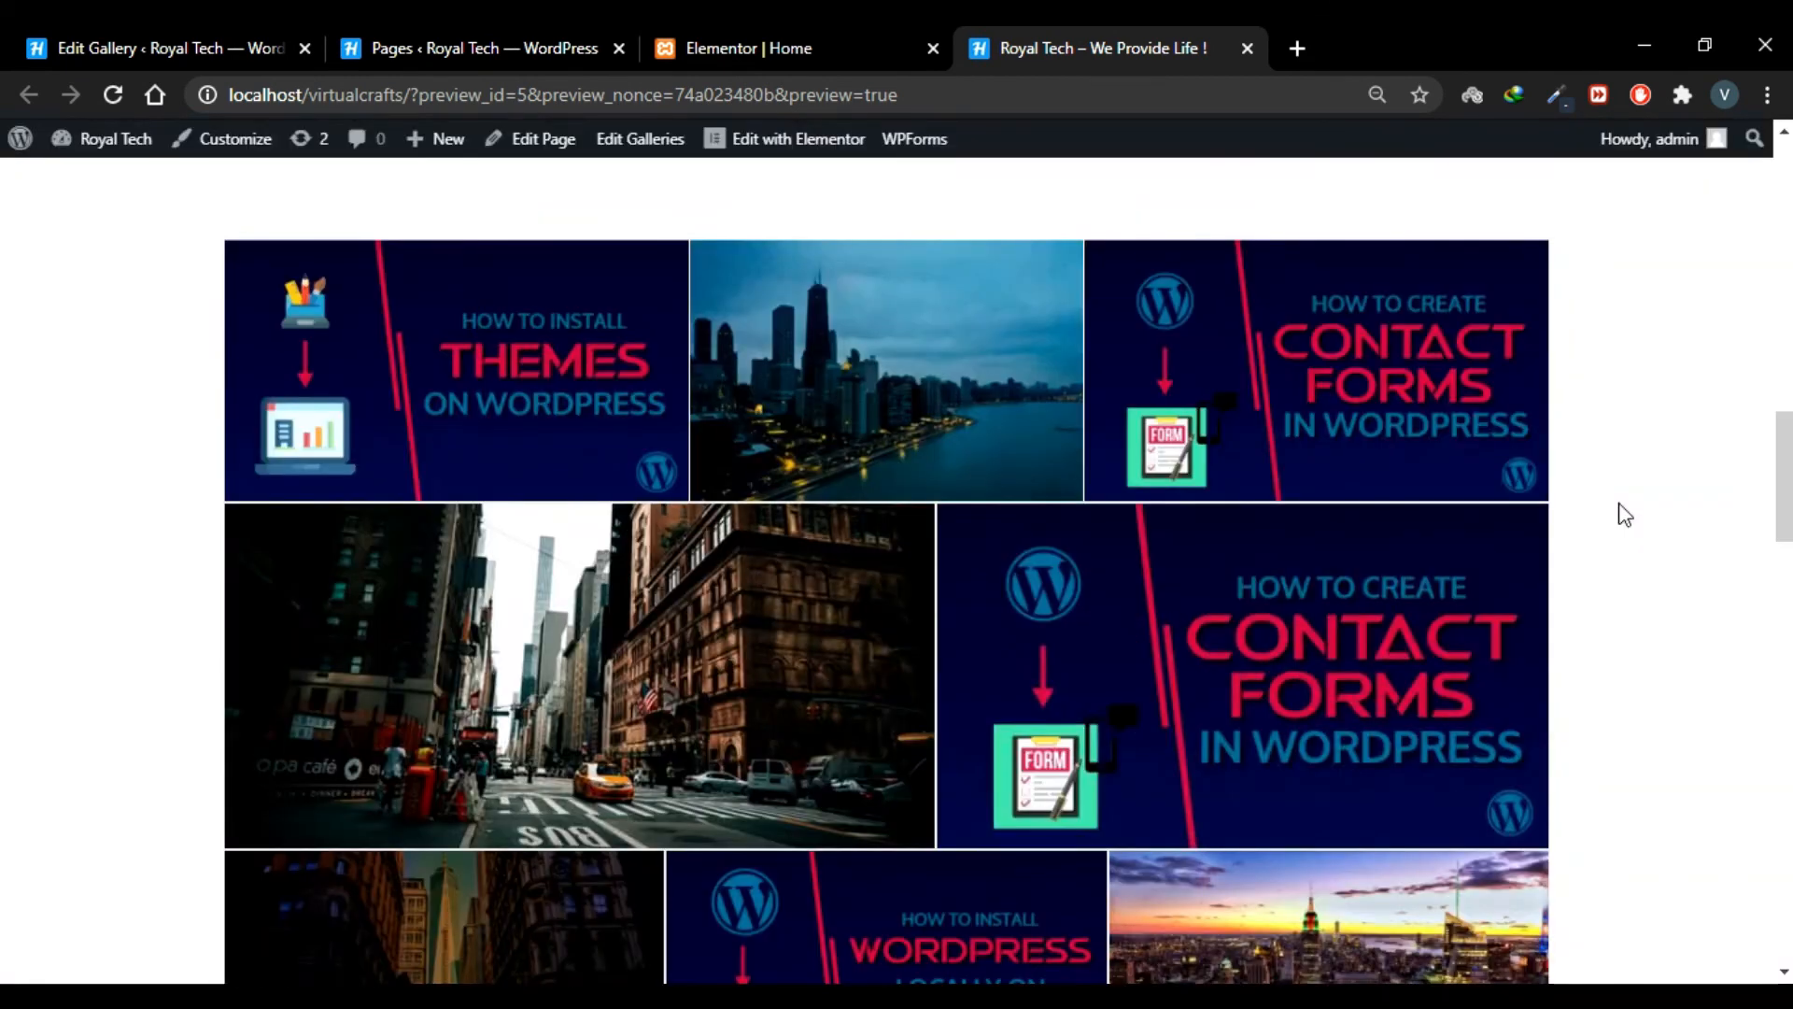
{"action": "scroll", "coordinate": [1621, 513], "scroll_direction": "down", "scroll_amount": 1}
{"action": "scroll", "coordinate": [1625, 513], "scroll_direction": "up", "scroll_amount": 1}
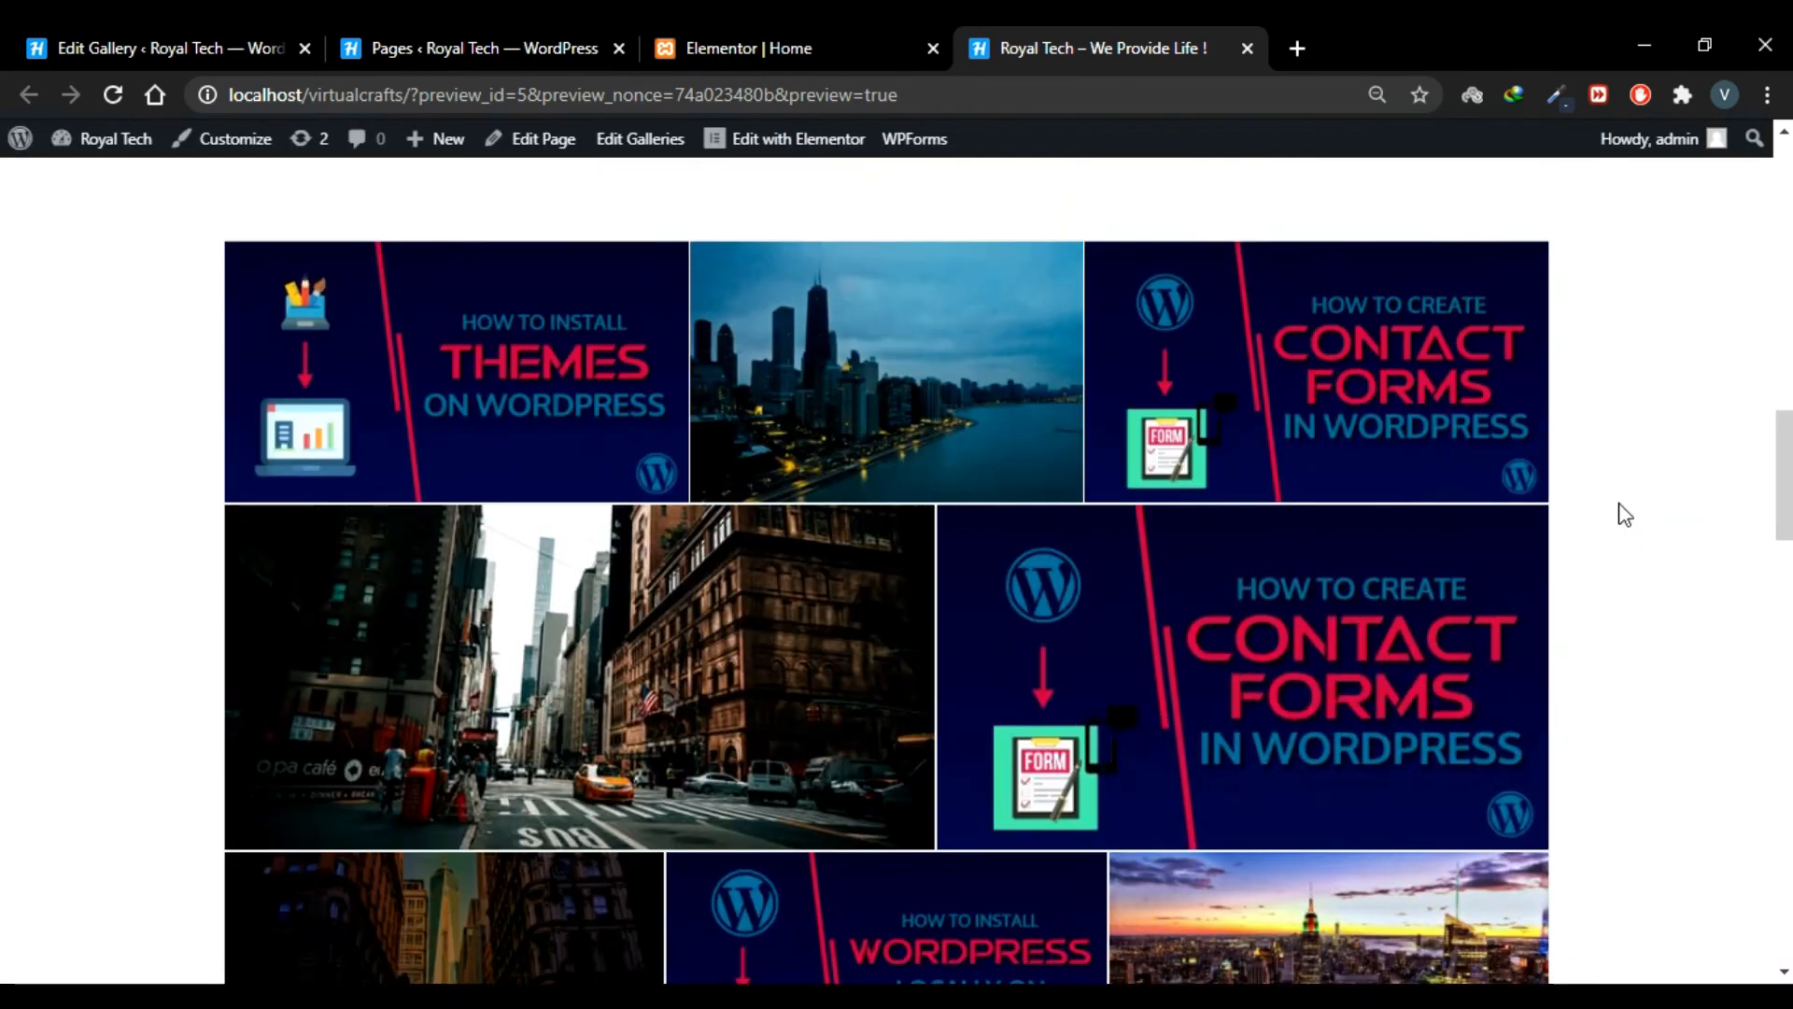
{"action": "scroll", "coordinate": [1625, 513], "scroll_direction": "down", "scroll_amount": 1}
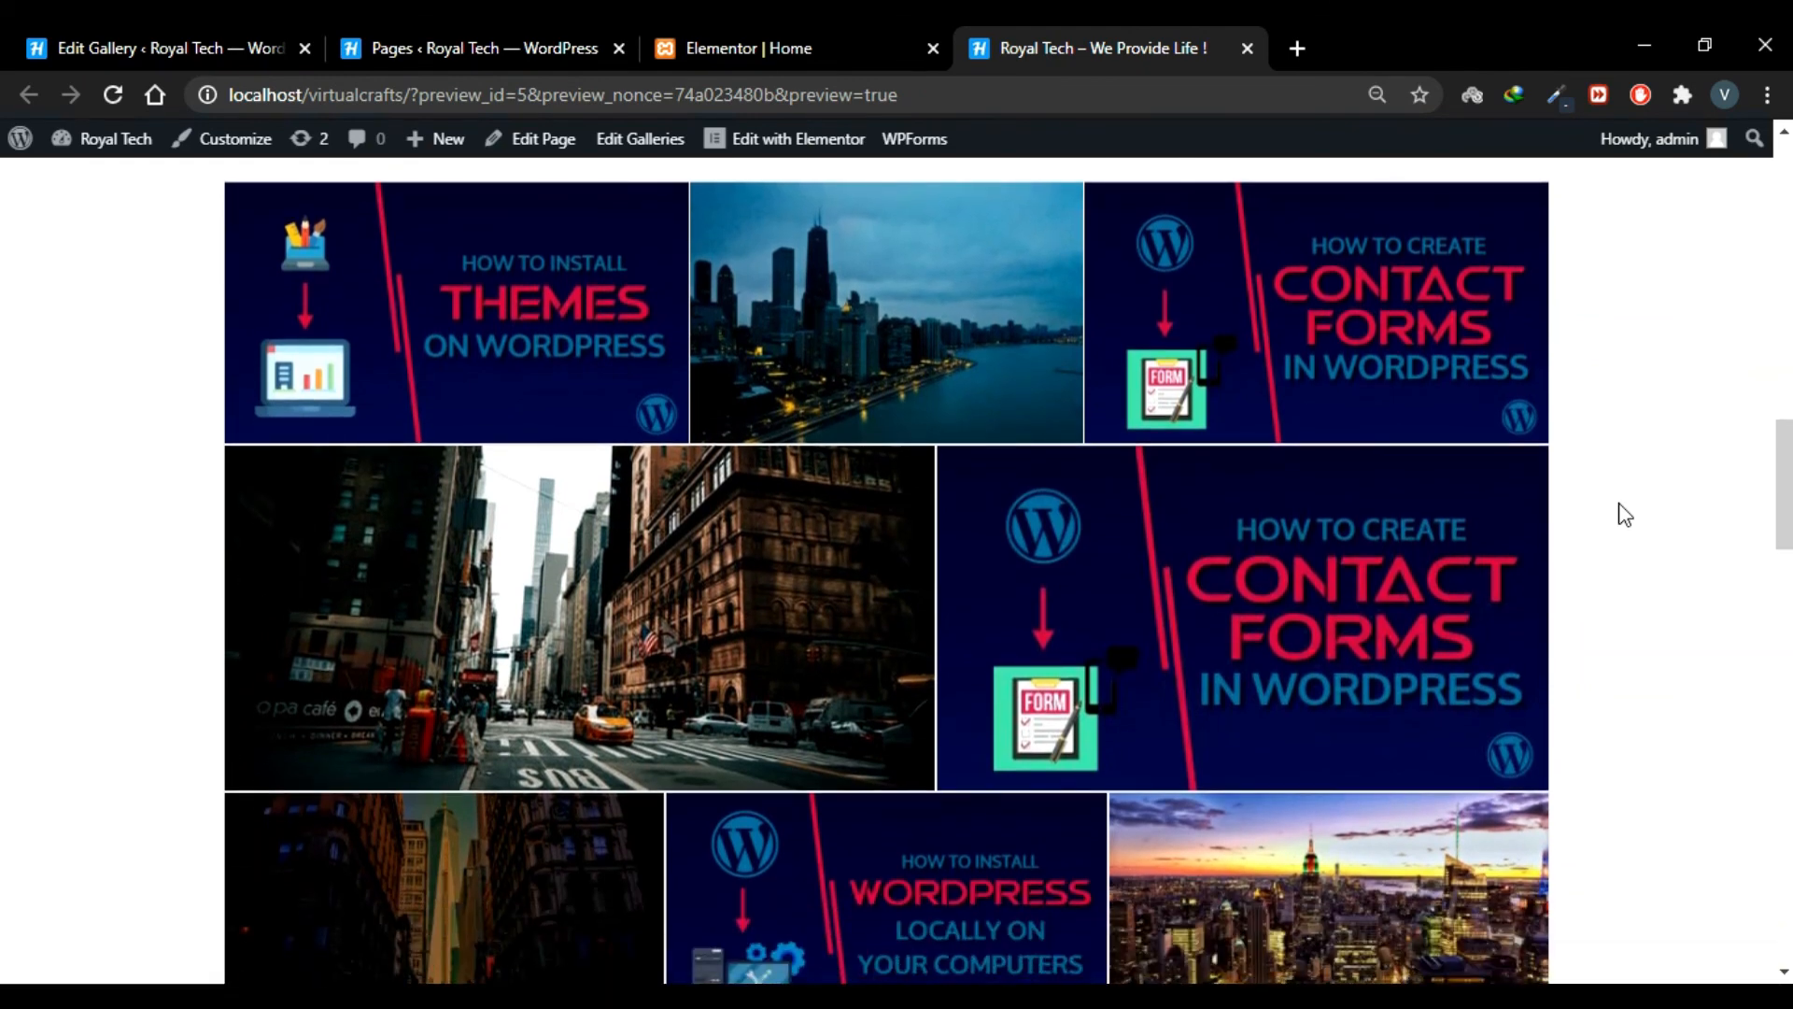